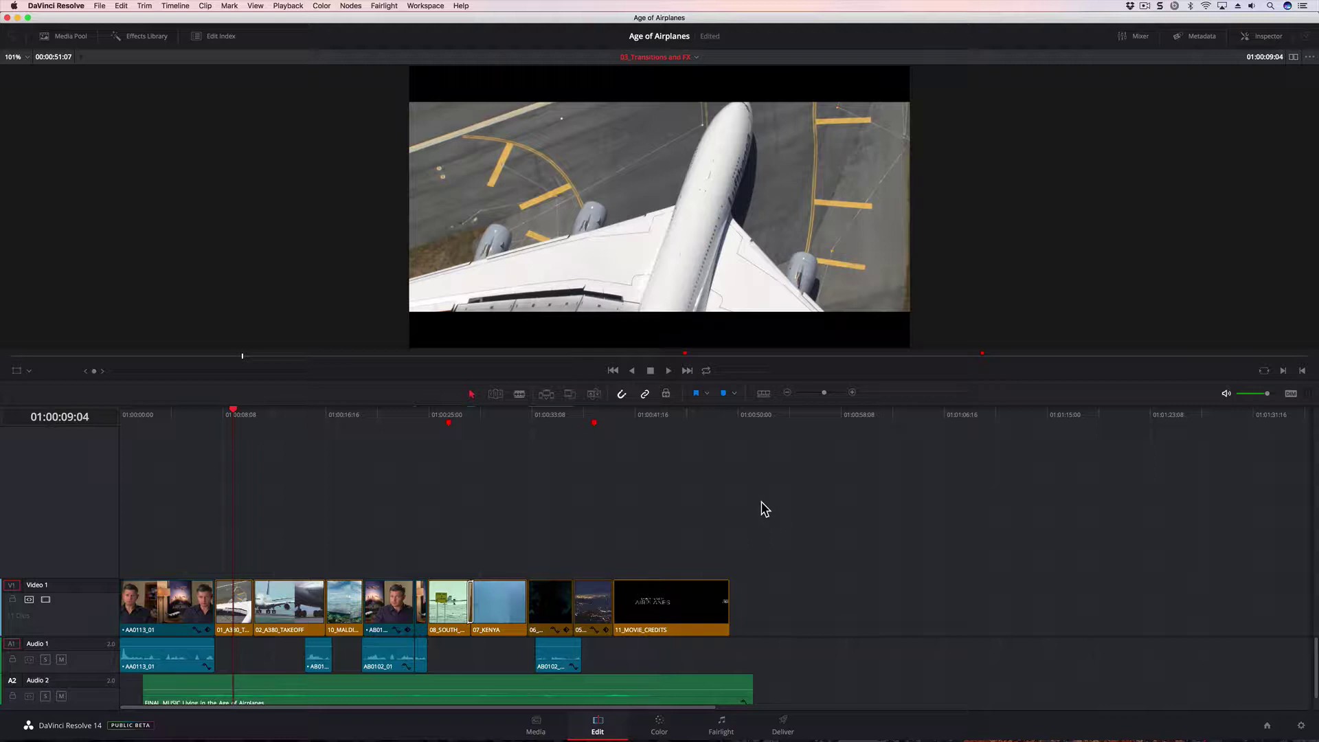
Reset the interface to its default layout and show the source and timeline viewers side by side.
left_click(431, 6)
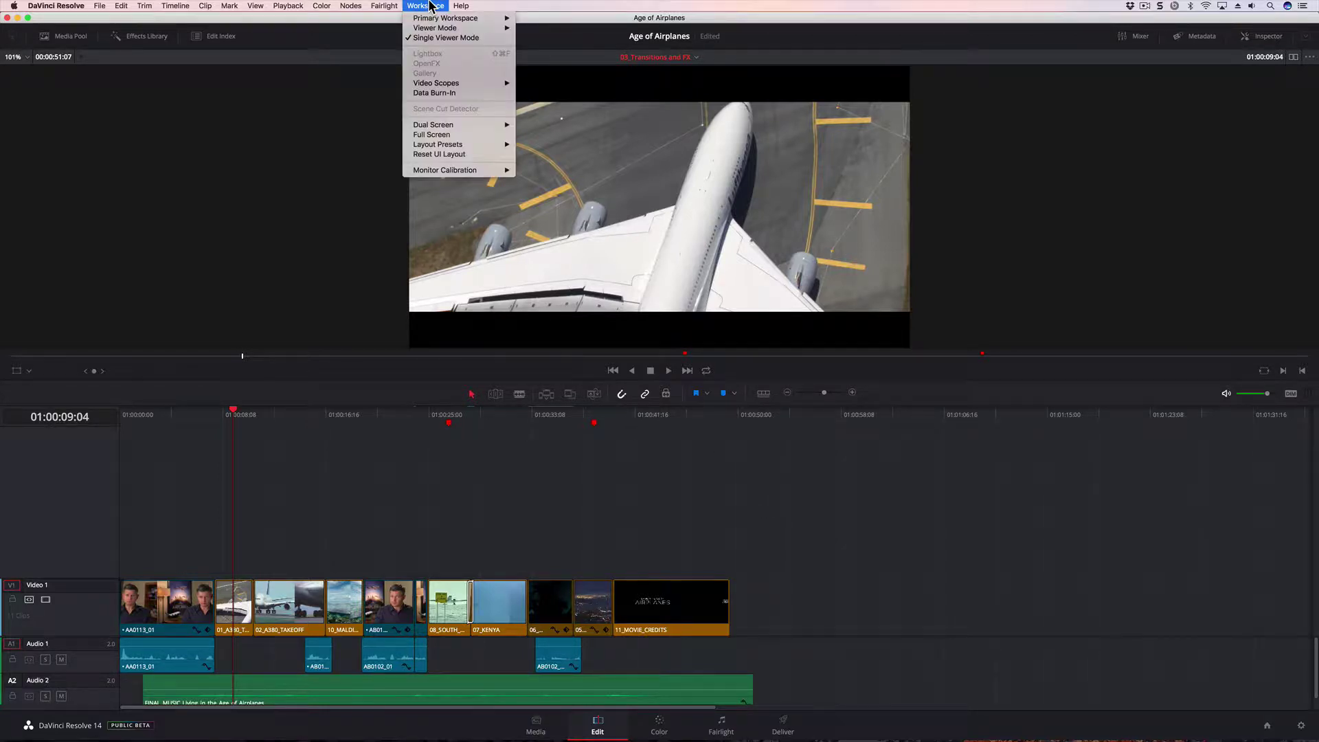
left_click(446, 152)
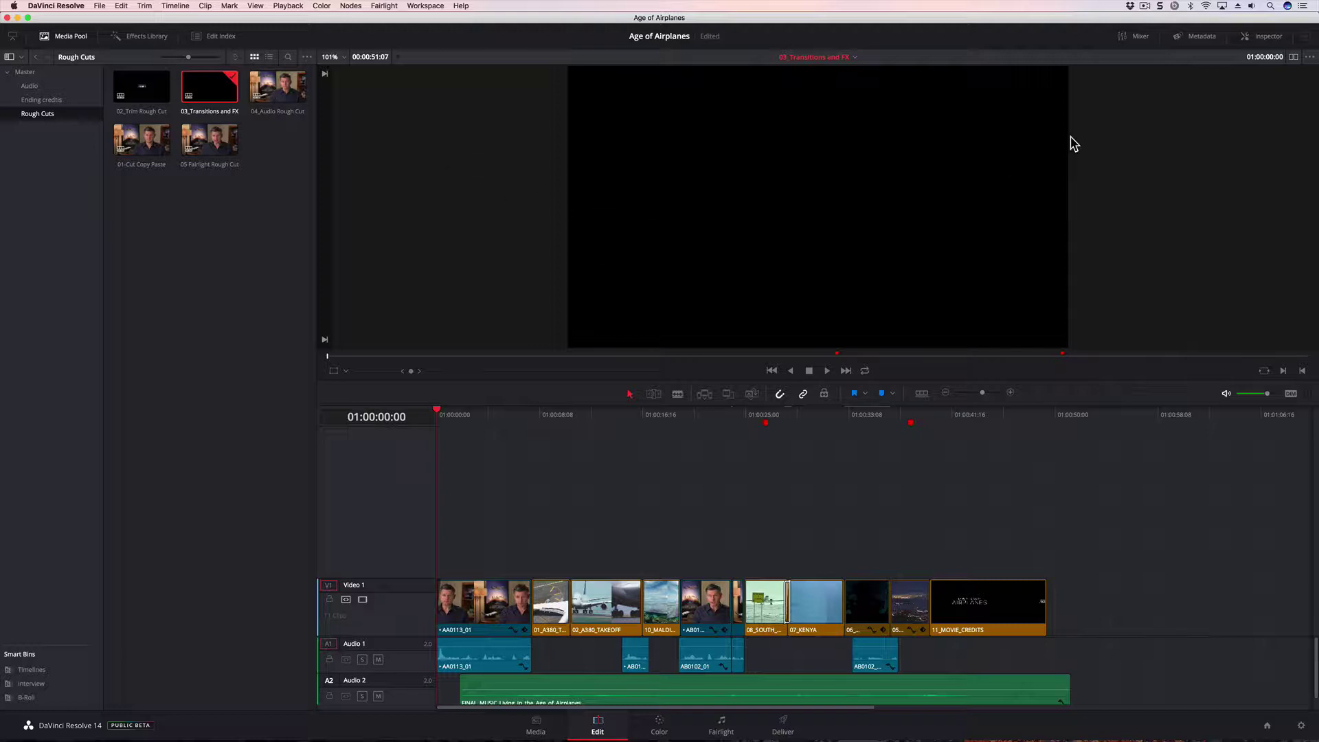
left_click(1293, 58)
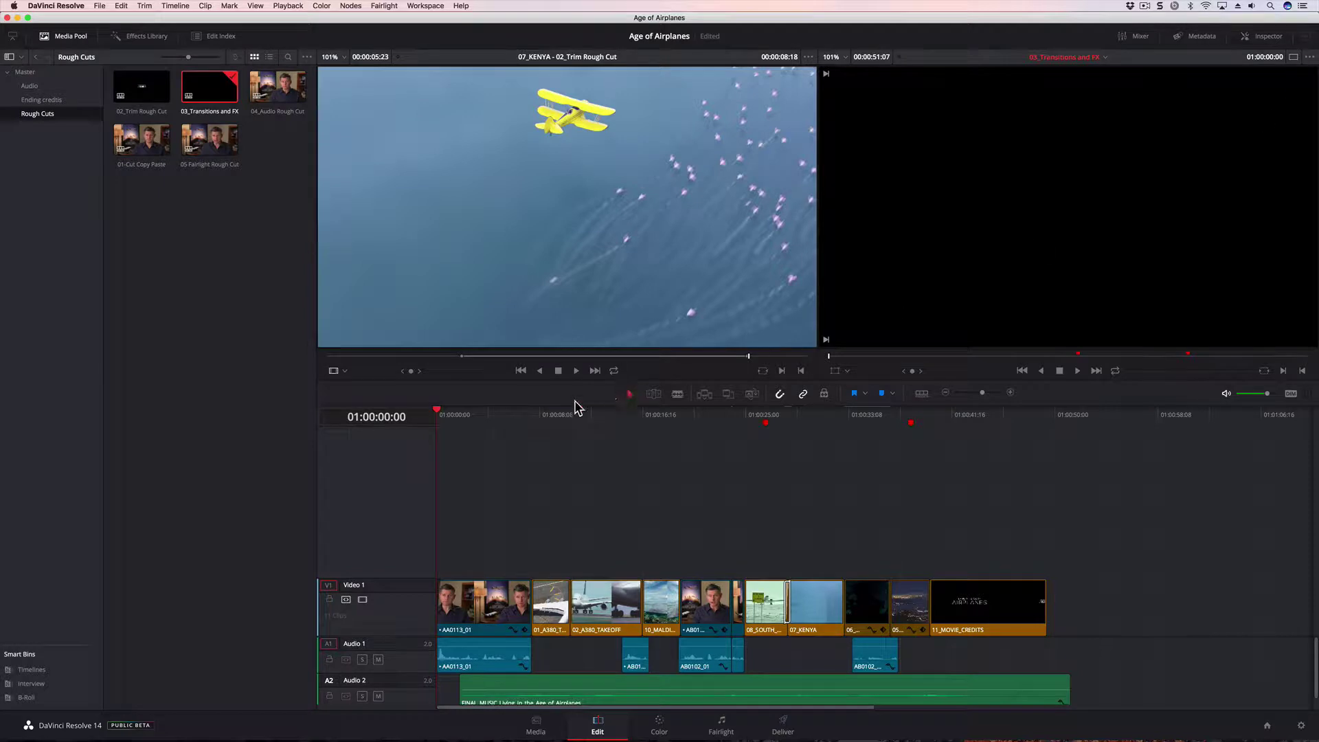
Open the 04_Audio Rough Cut timeline from the Rough Cuts bin.
left_click(497, 416)
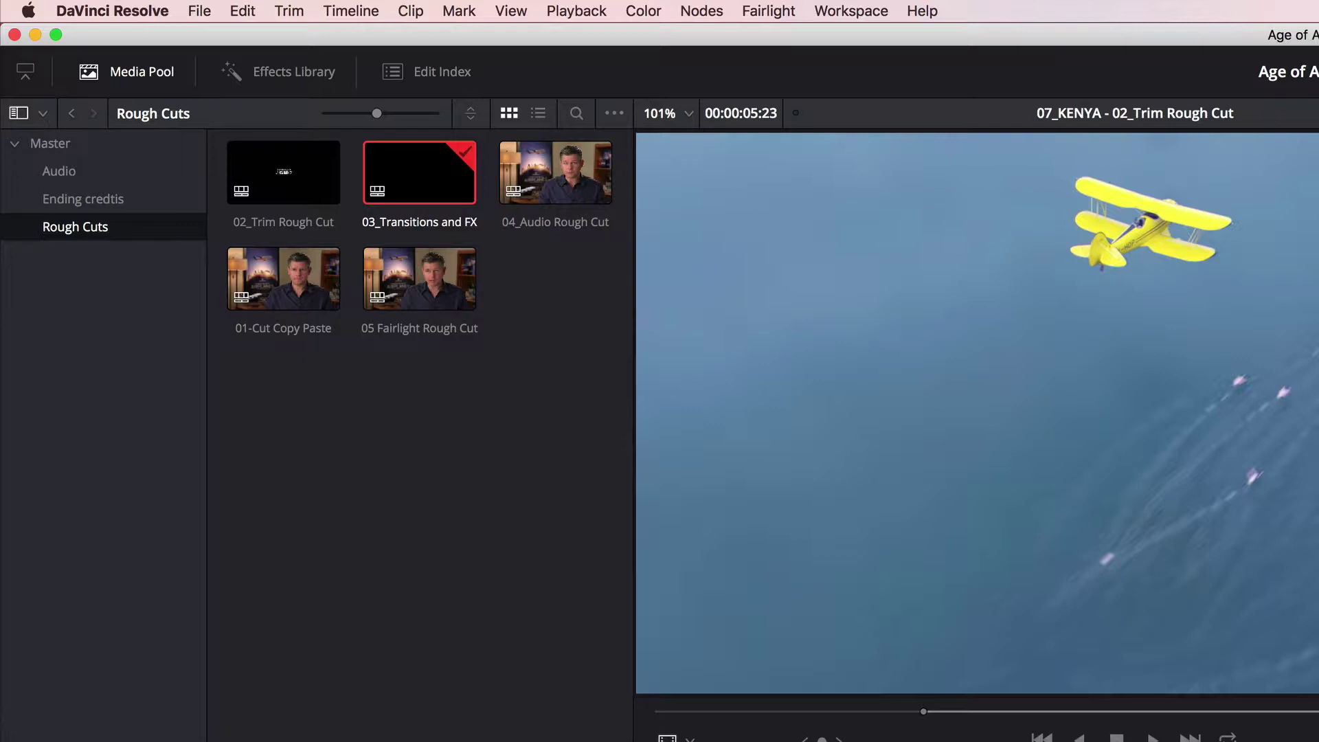
mouse_move(550, 172)
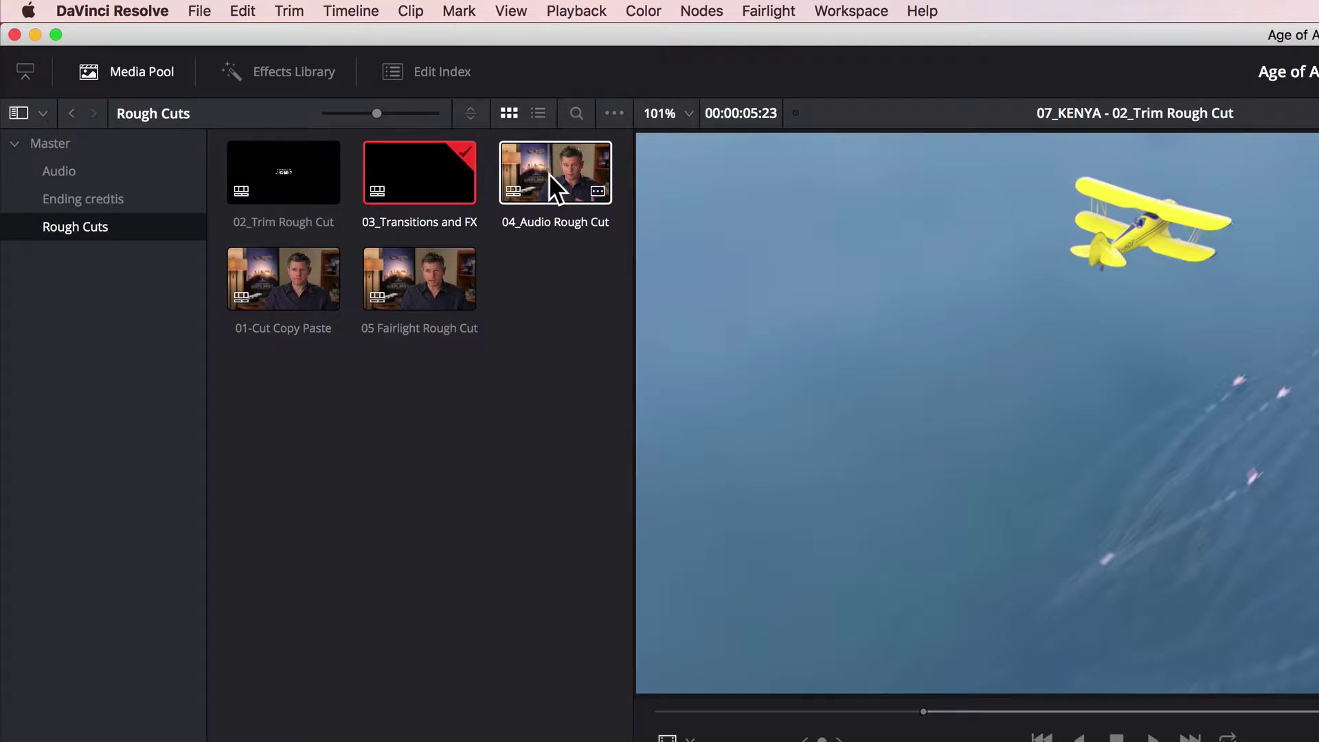
left_click(549, 173)
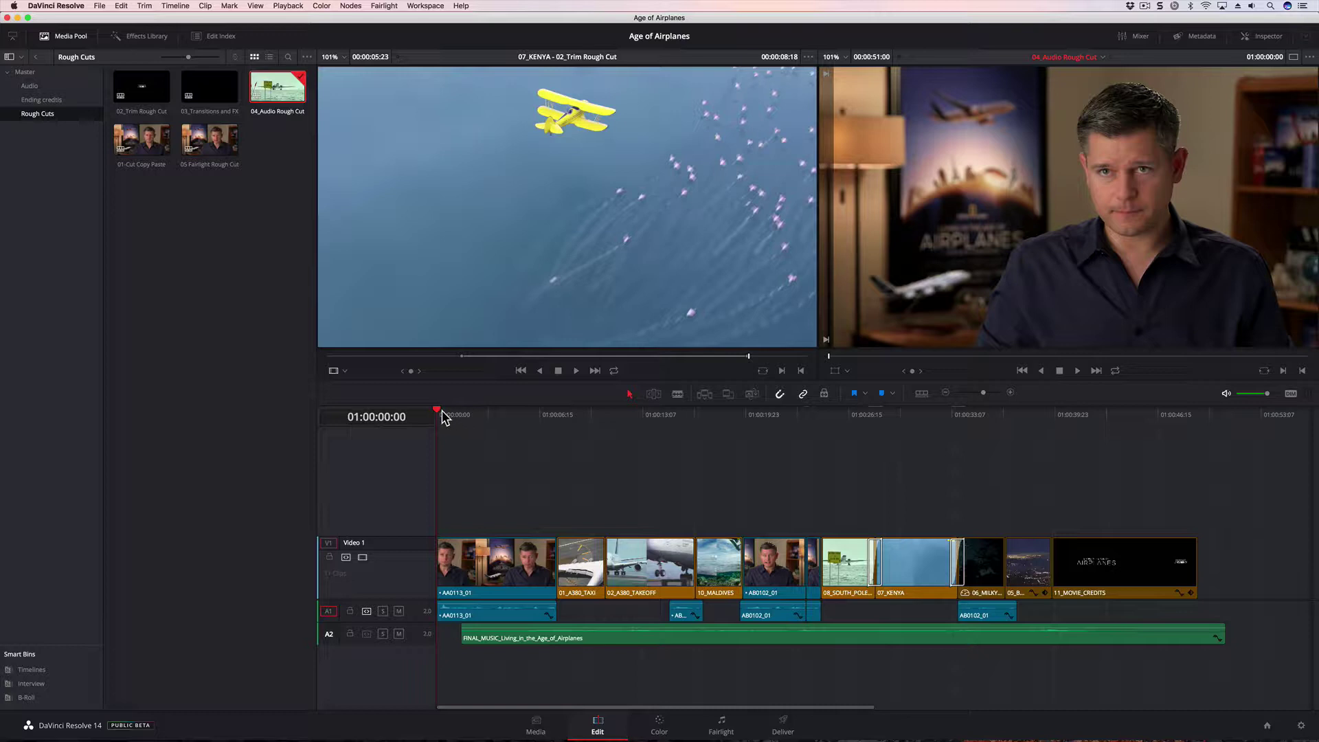
Add a marker to the 02_A380_TAKEOFF clip at 01:00:12:14.
left_click_drag(443, 417, 636, 442)
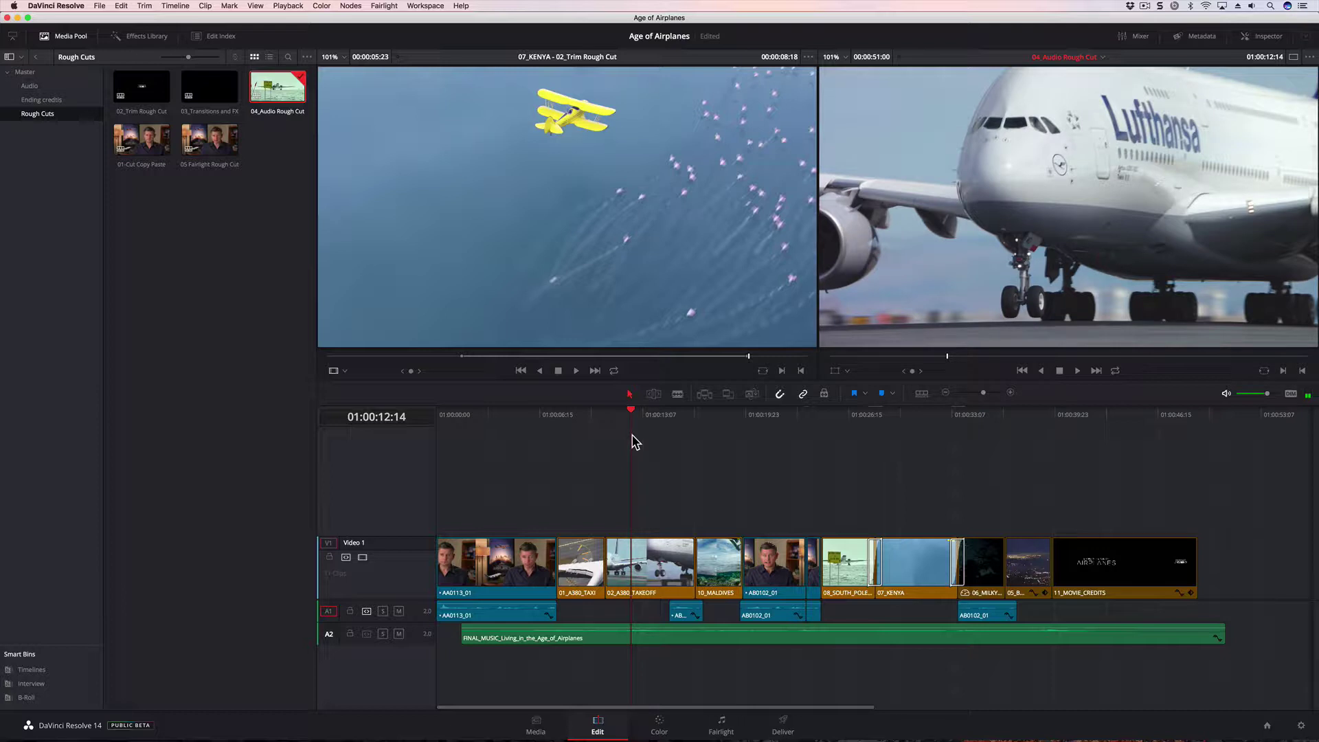
left_click(639, 571)
left_click(656, 572)
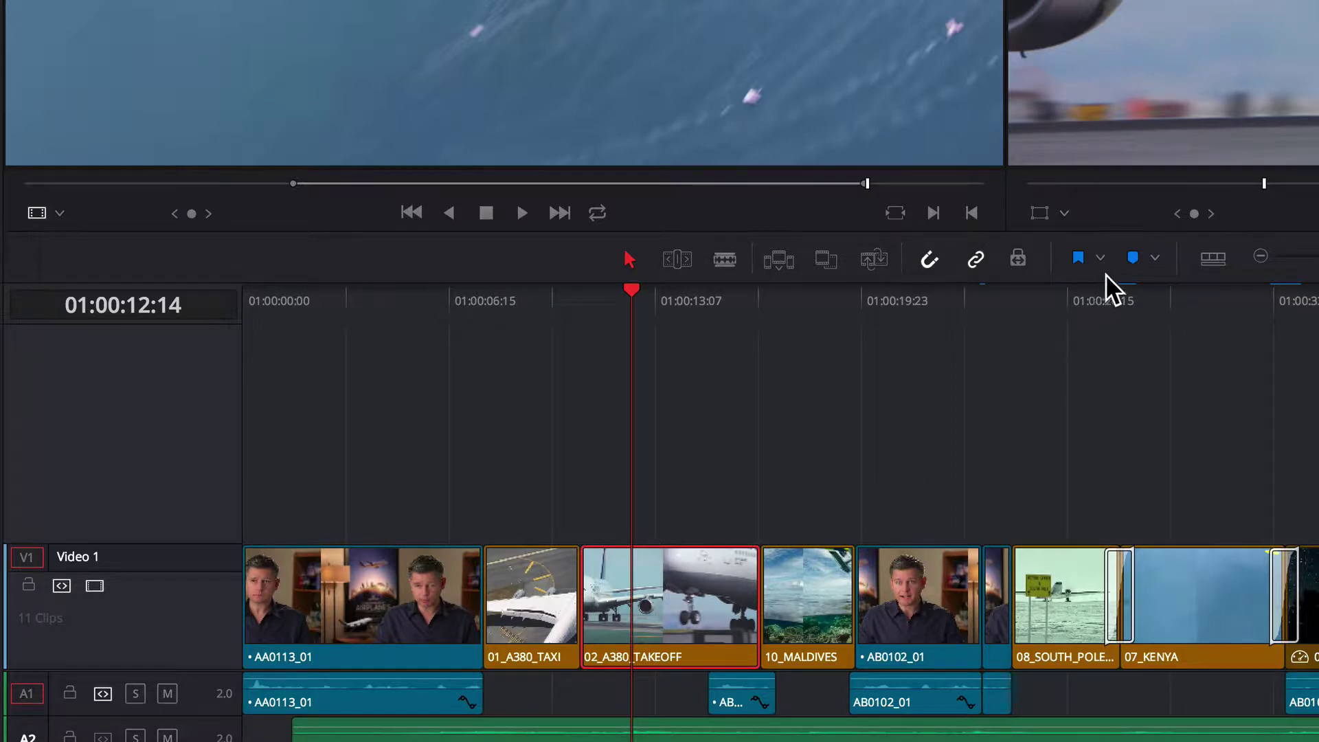
left_click(1132, 260)
Name the marker on the 02_A380_TAKEOFF clip SFX, add the note "Roaring Jet" and color it red.
double_click(635, 633)
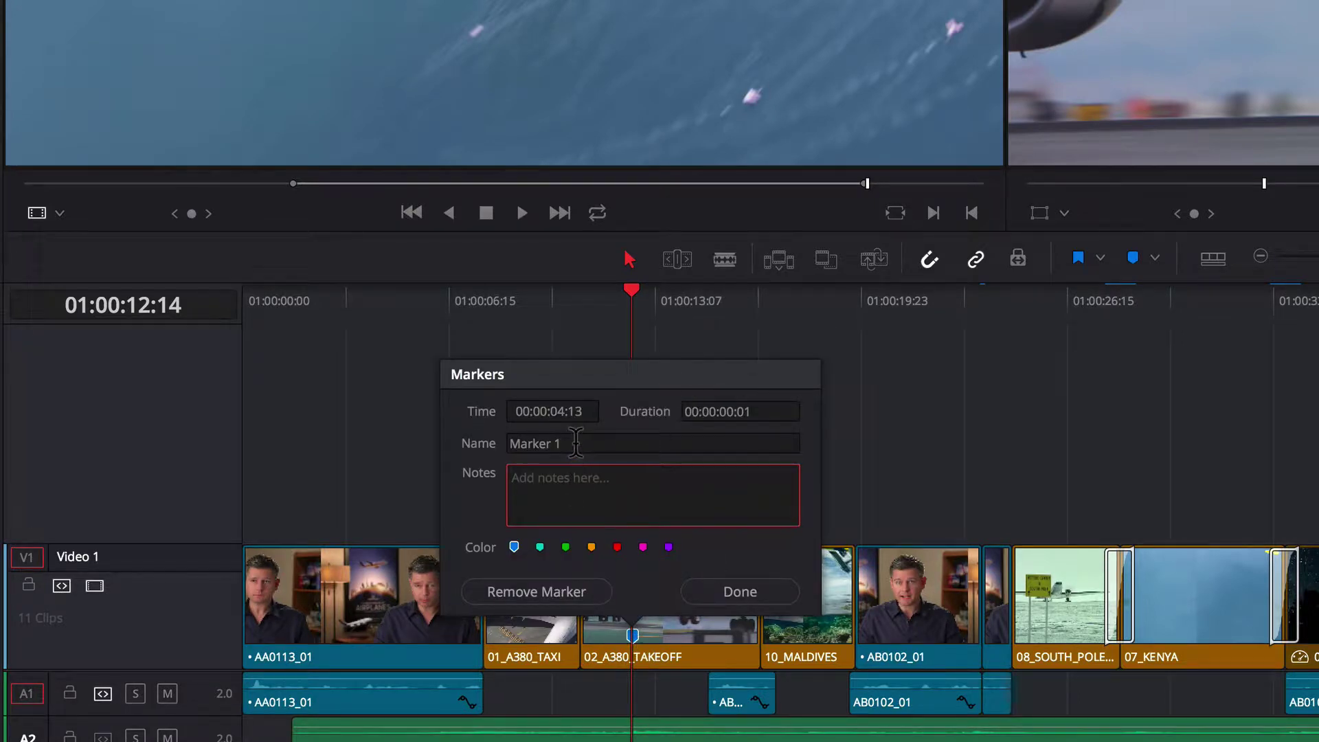
left_click(547, 440)
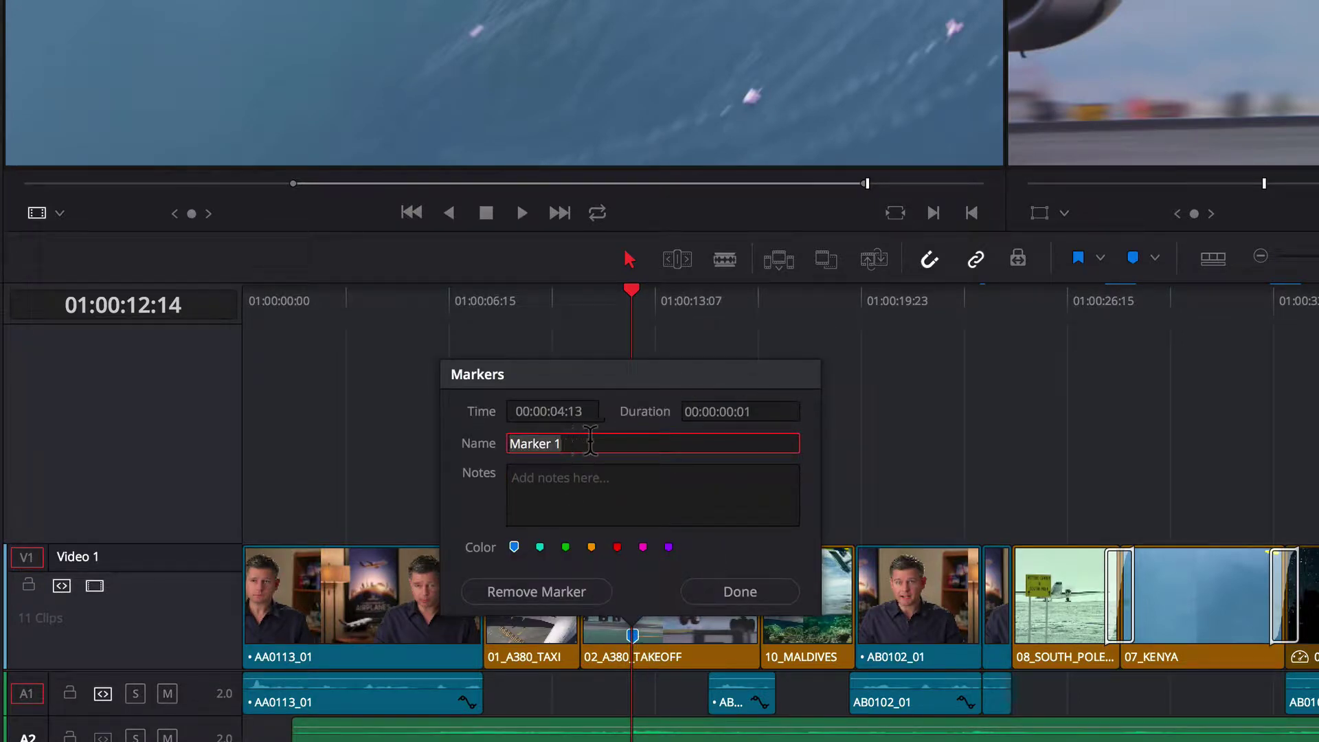
key("ctrl+a")
type("SFX")
left_click(590, 493)
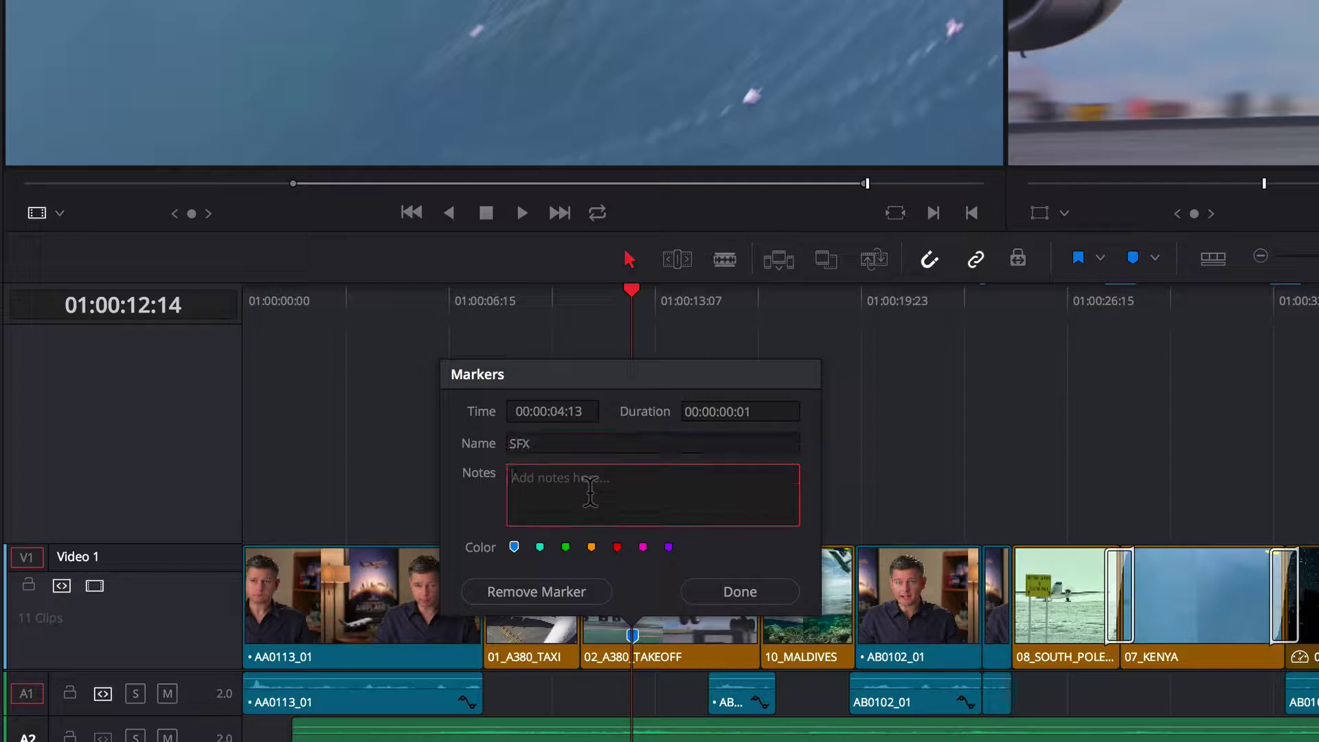
type("Roaring Jet")
left_click(617, 547)
left_click(732, 592)
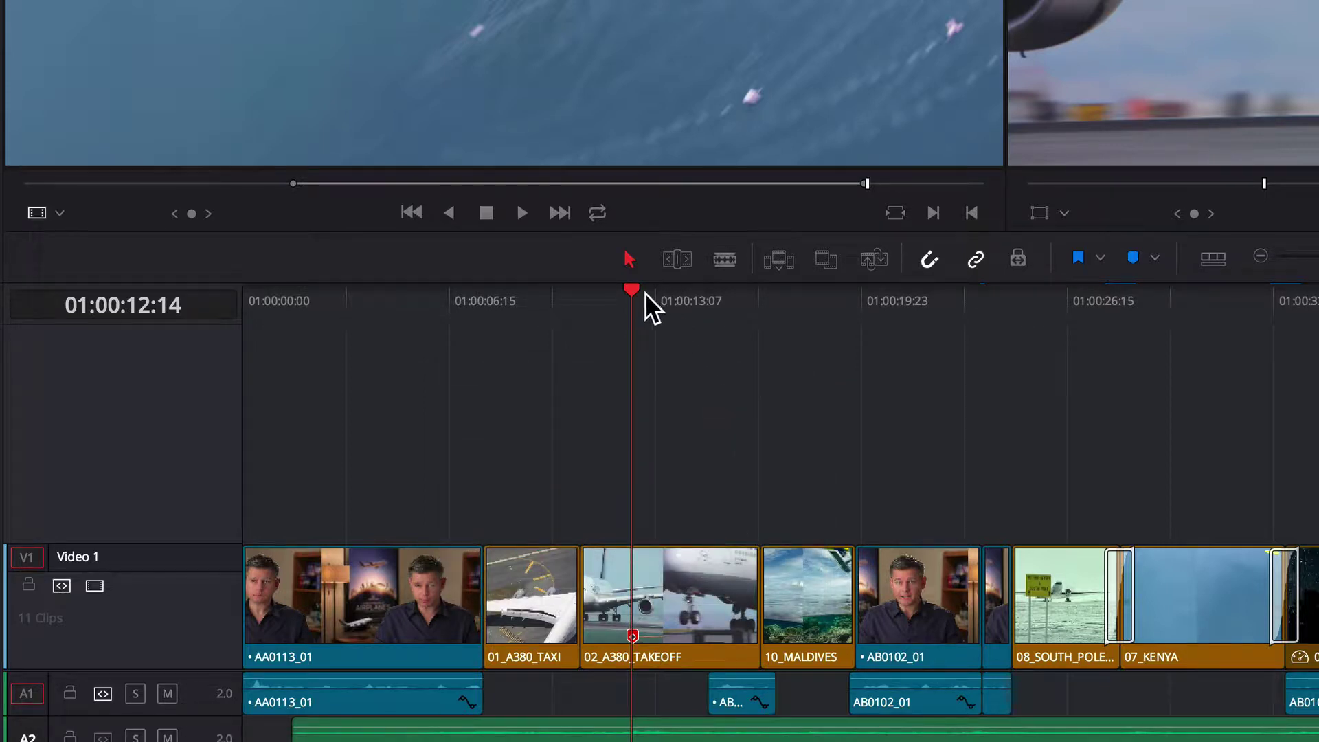
Add a marker to the 10_MALDIVES clip at 01:00:17:22.
left_click_drag(645, 293, 797, 310)
left_click(802, 595)
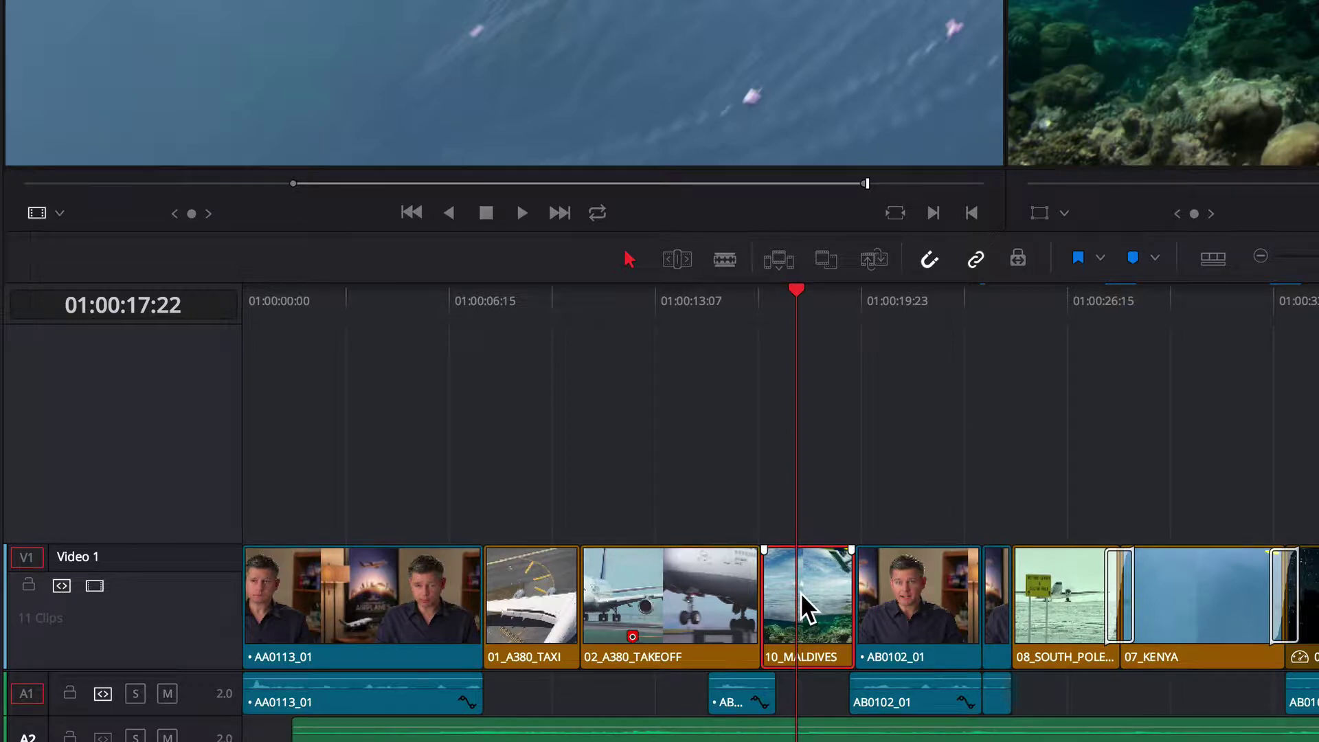
key("m")
Name the marker on the 10_MALDIVES clip SFX, add the note "Sea Plane" and color it red.
key("m")
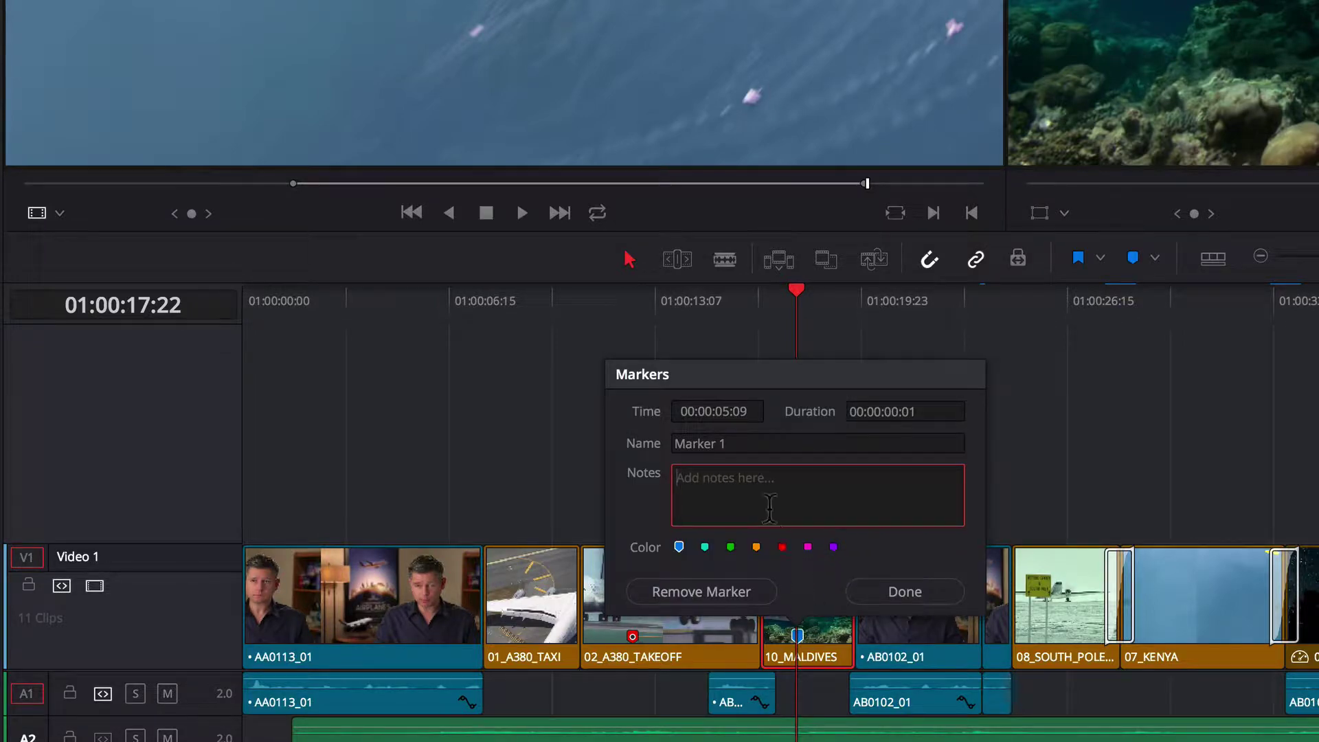
left_click(749, 443)
double_click(750, 443)
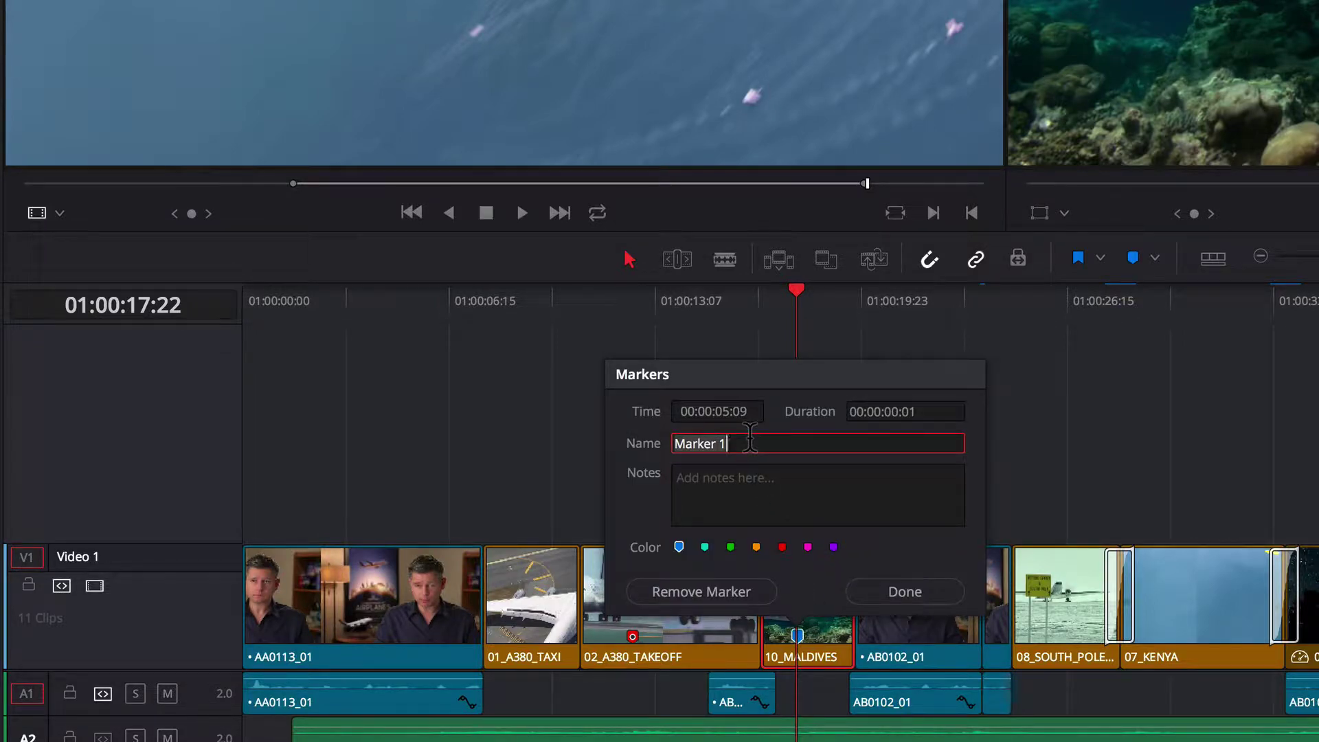
type("SFX")
left_click(725, 490)
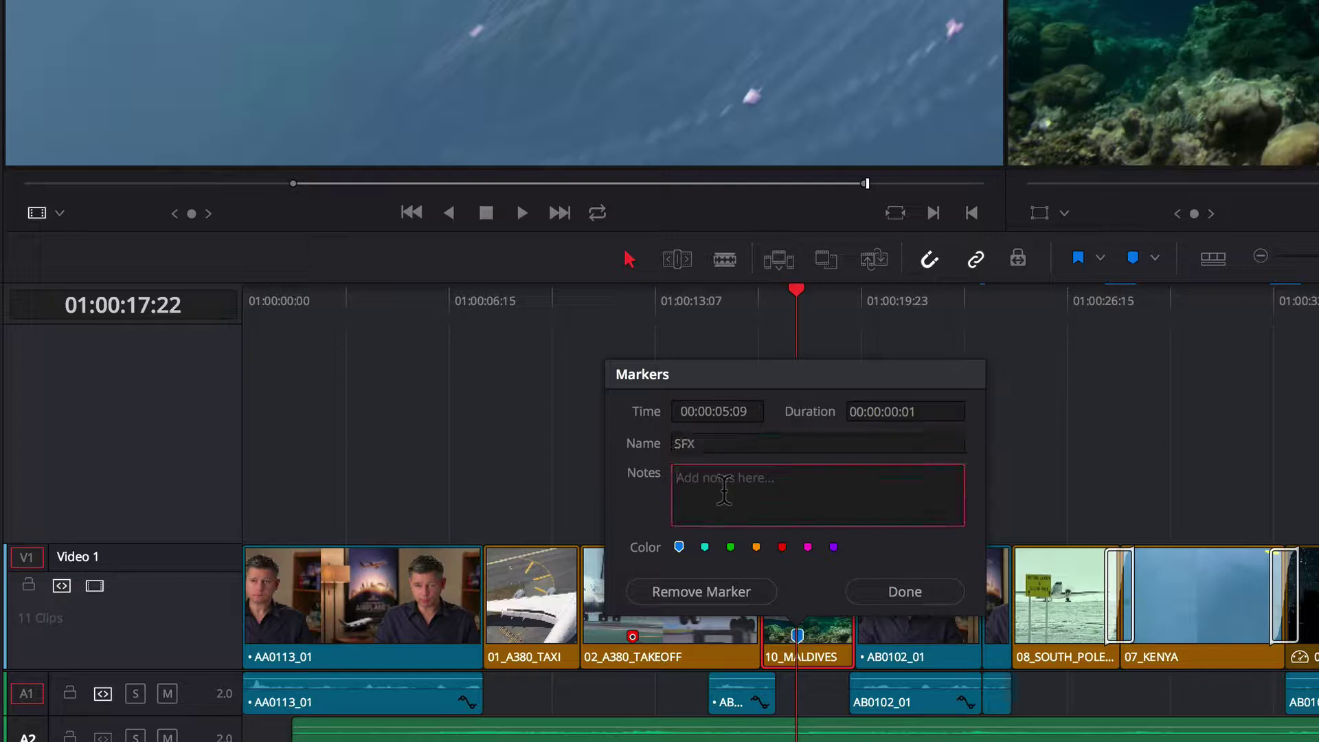
type("Sea Plane")
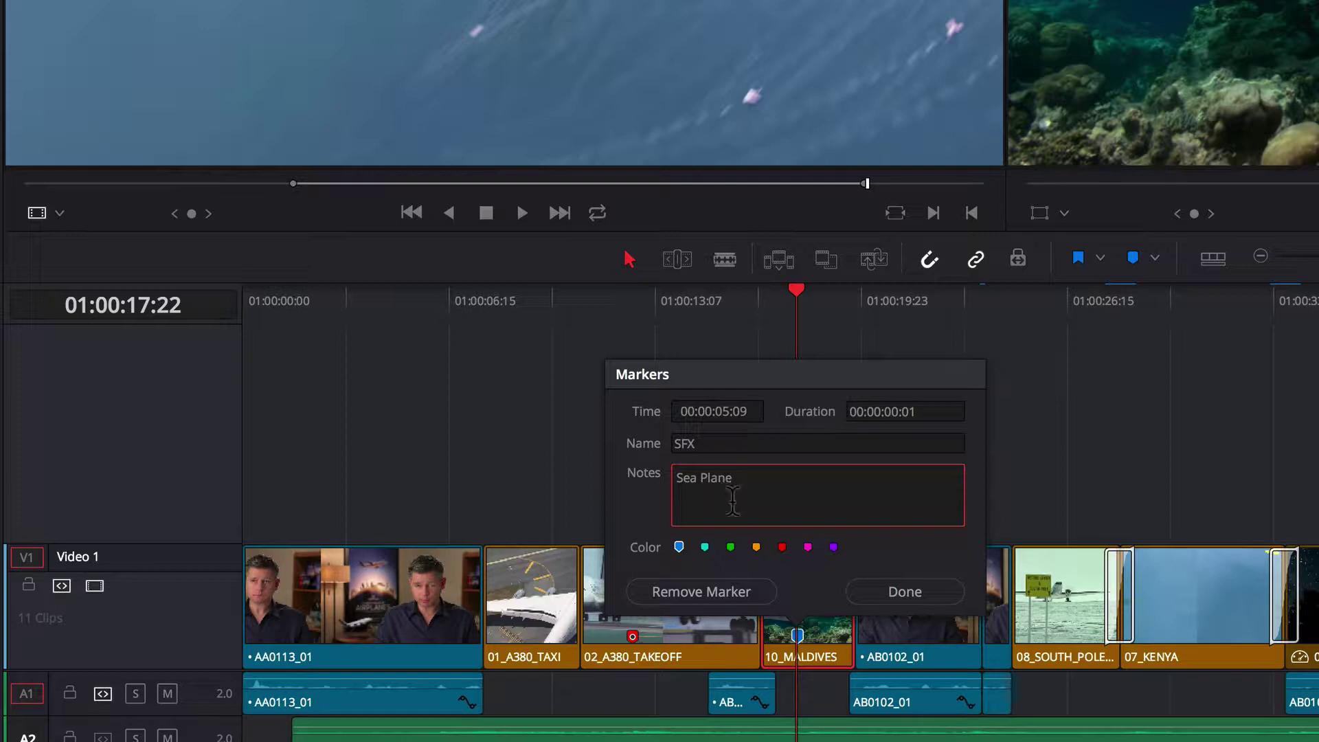
left_click(781, 549)
left_click(899, 595)
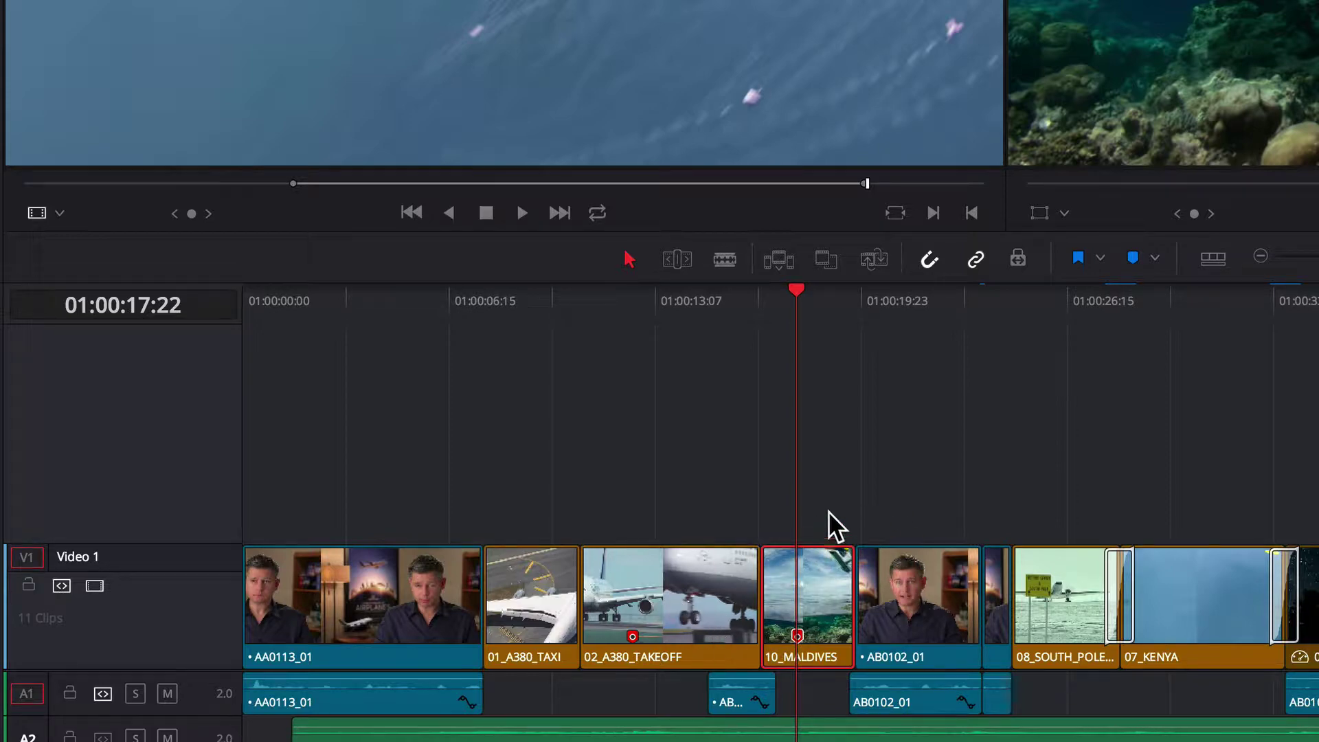
With no clip selected, add a timeline marker at 01:00:26:09, above the 08_SOUTH_POLE clip.
left_click_drag(800, 290, 1058, 306)
left_click(1076, 433)
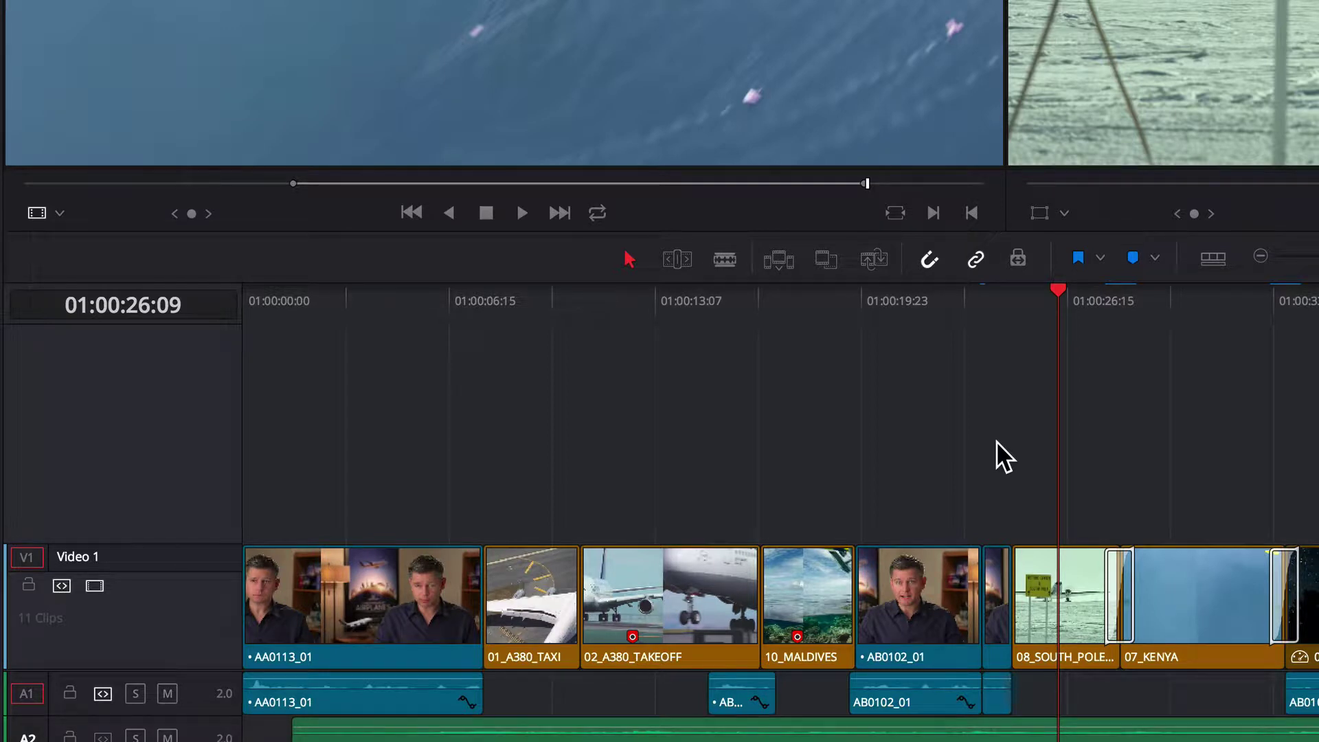
key("m")
Name the timeline marker at 01:00:26:09 SFX, add the note "Loud Prop" and color it red.
key("m")
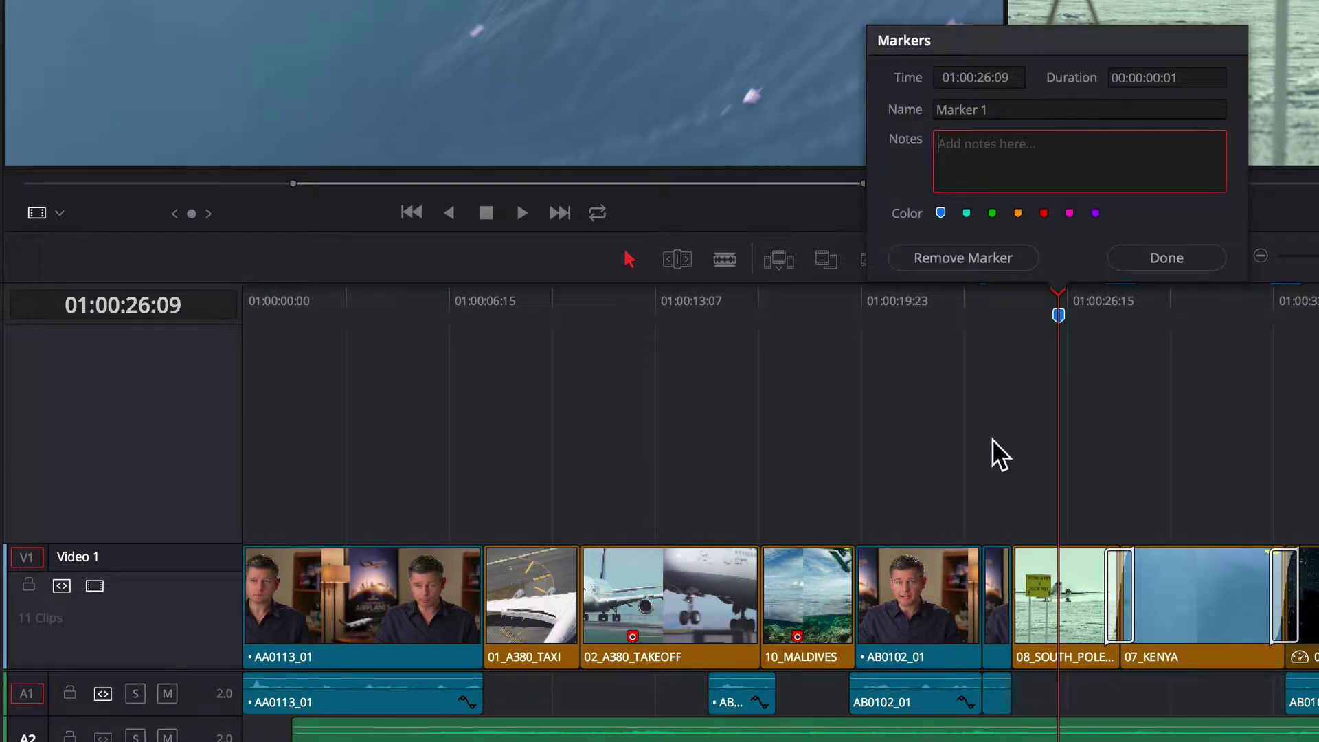
left_click(1026, 109)
double_click(1026, 109)
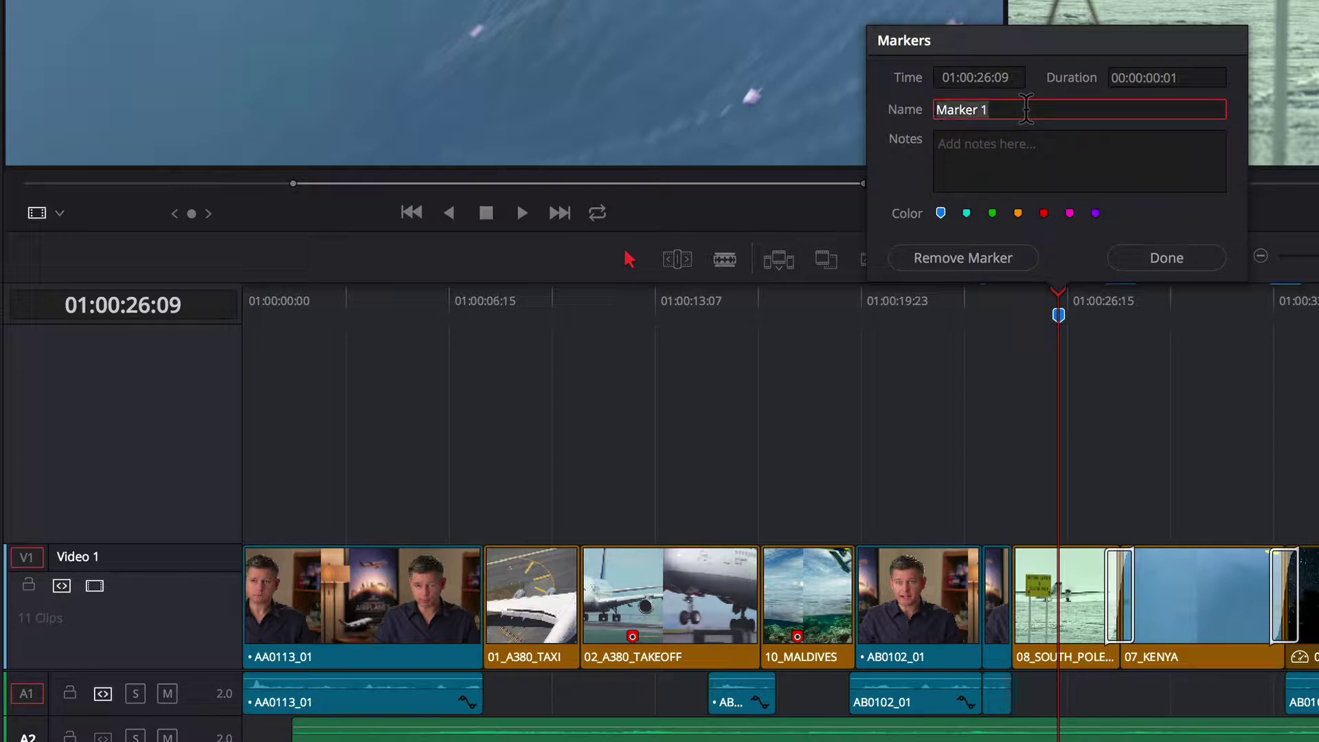
type("SFX")
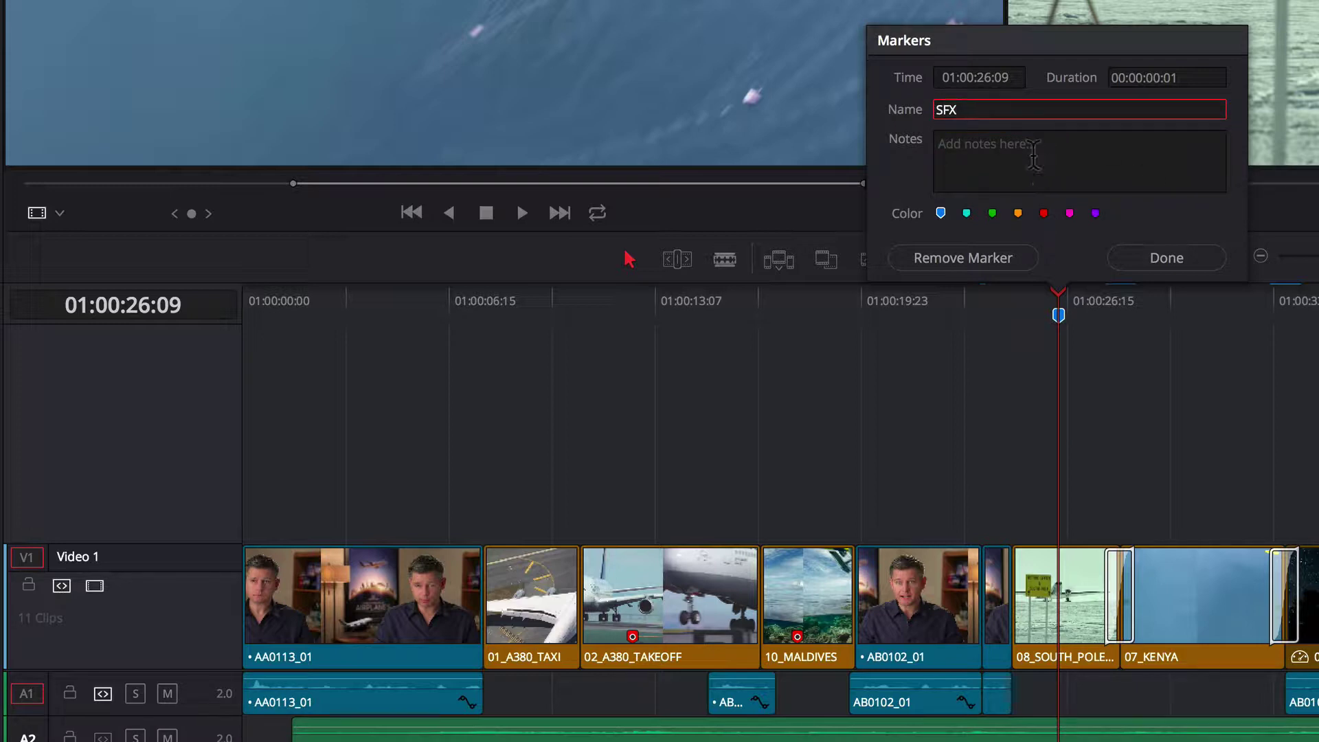
left_click(1034, 154)
type("Lou")
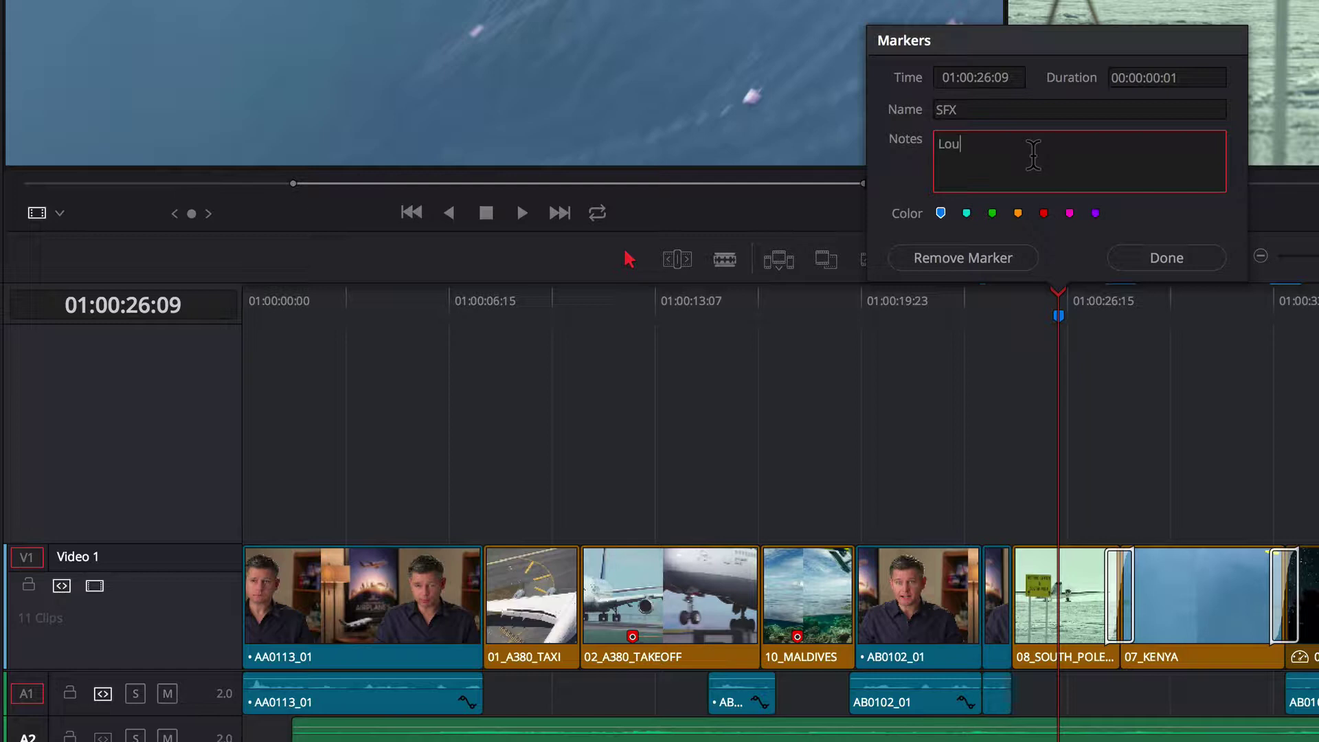
type("d Prop")
left_click(1044, 213)
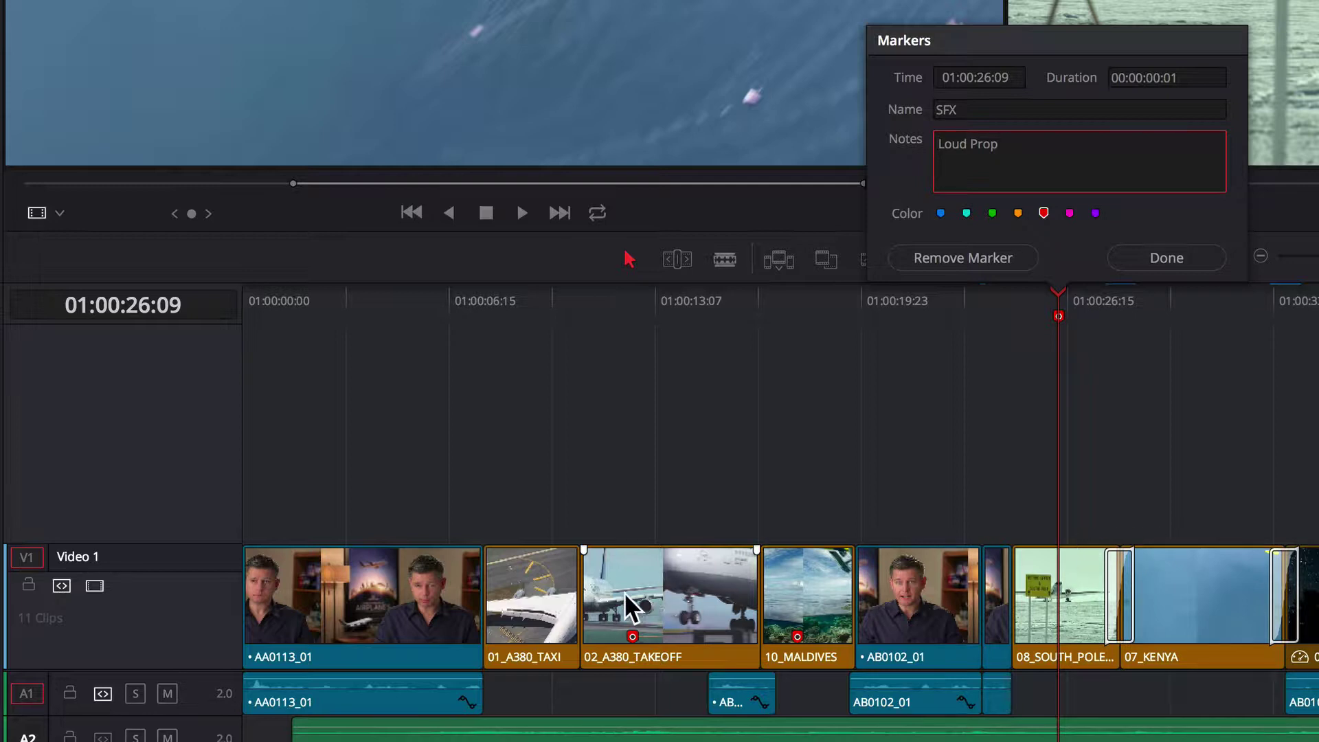
mouse_move(790, 643)
mouse_move(1058, 313)
left_click(1172, 262)
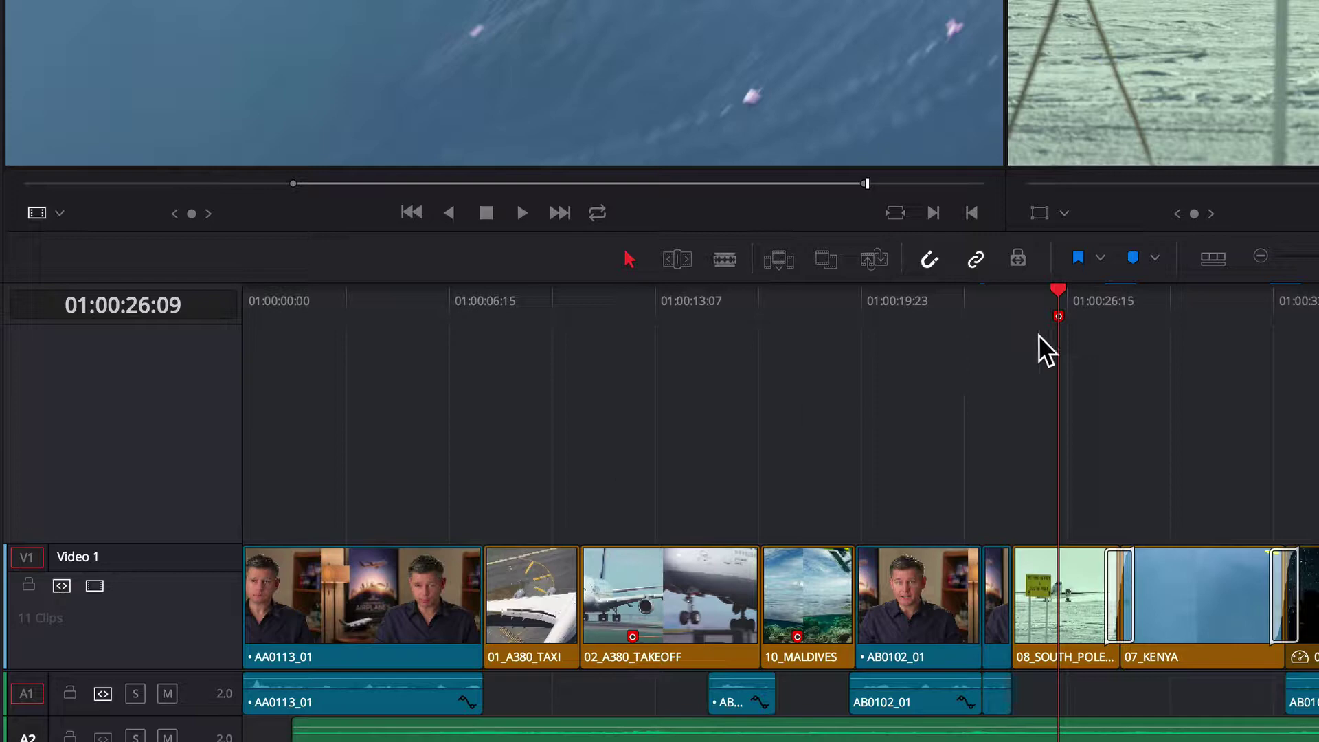
mouse_move(1062, 310)
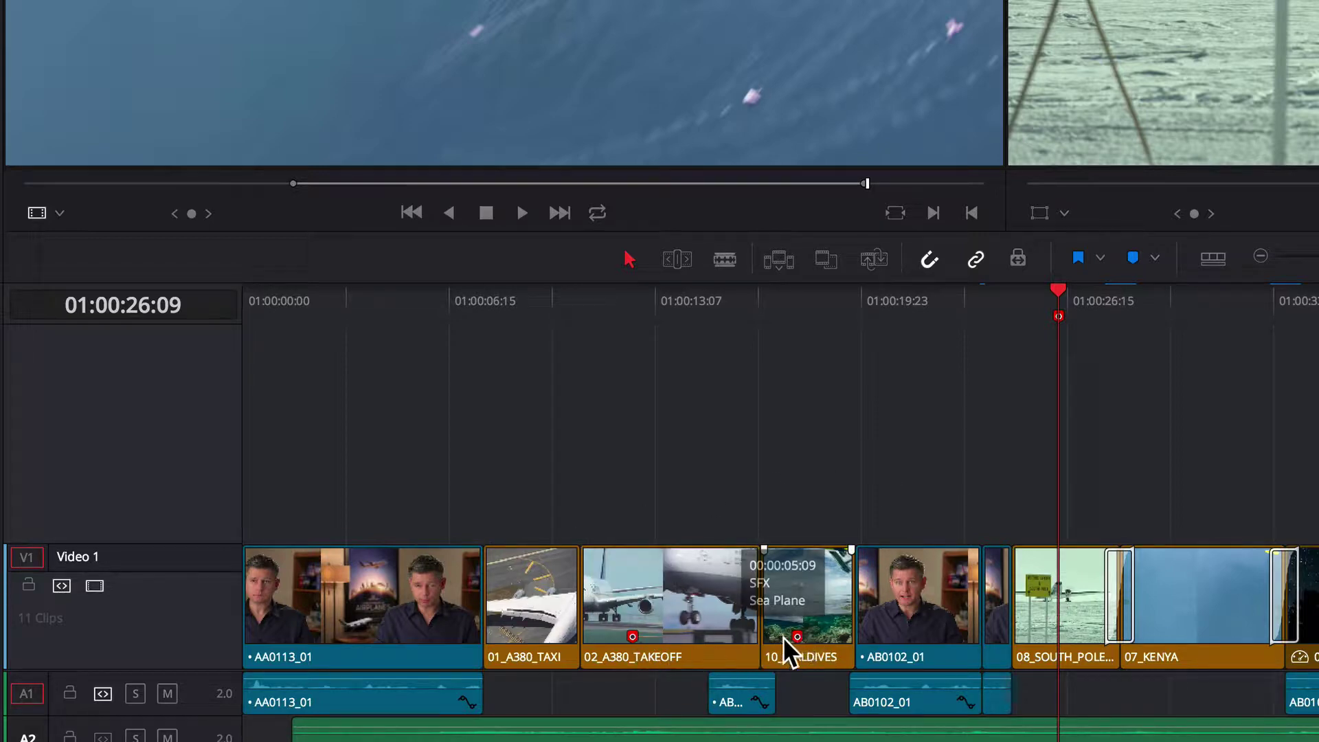
mouse_move(789, 652)
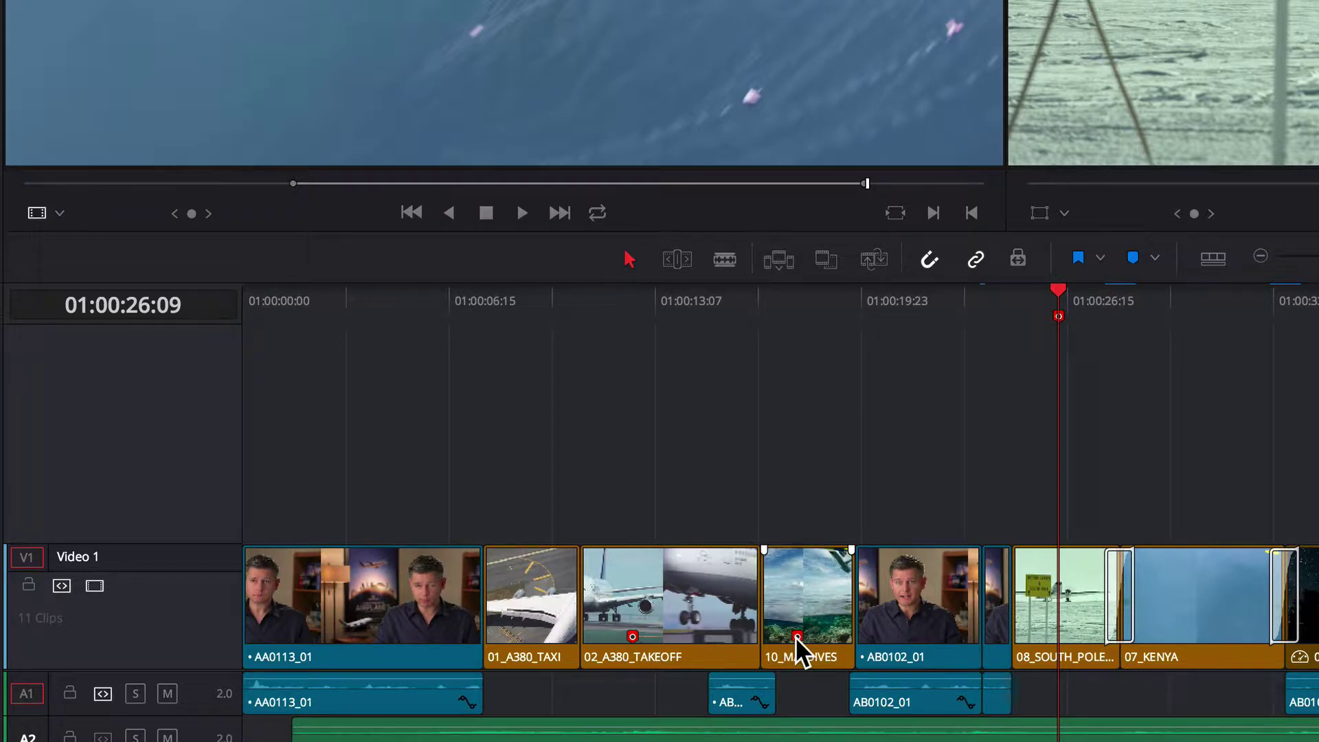
mouse_move(1058, 318)
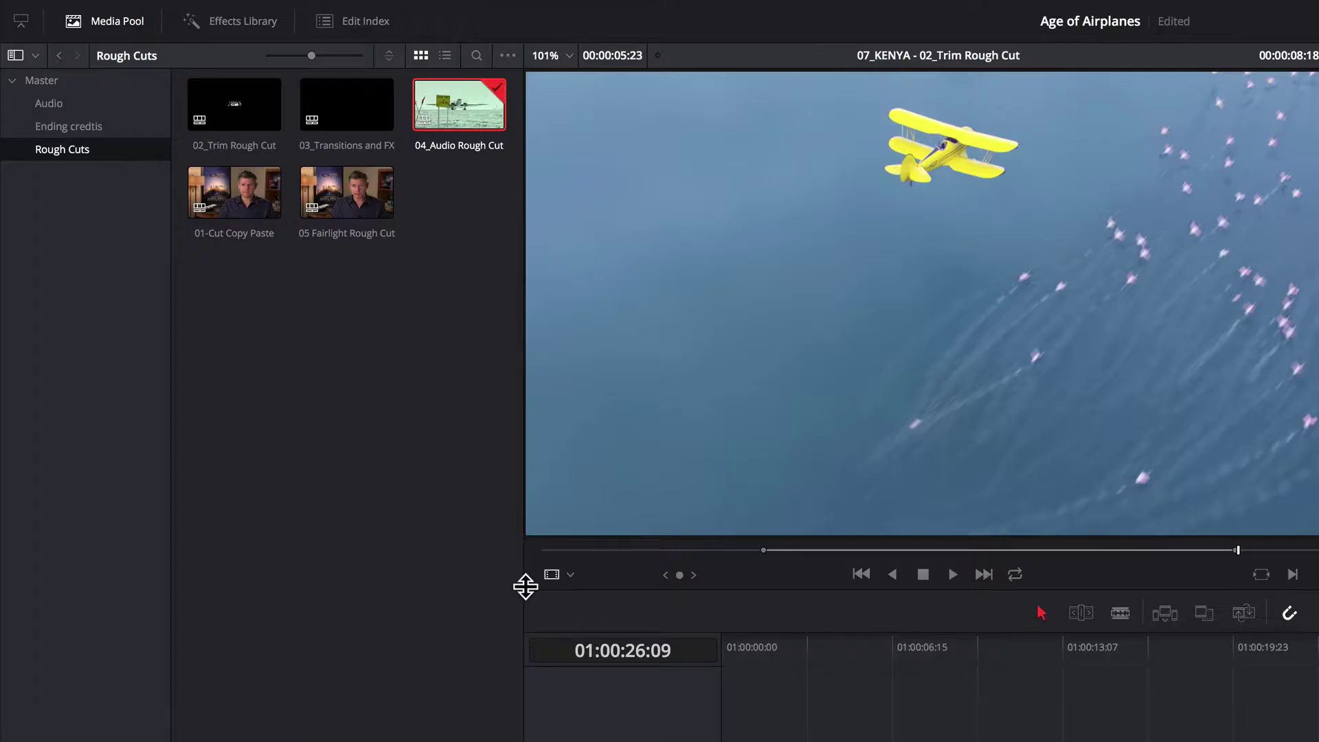
Load the SOUND FX clip from the Audio bin into the source viewer and move its playhead to the start.
left_click(44, 97)
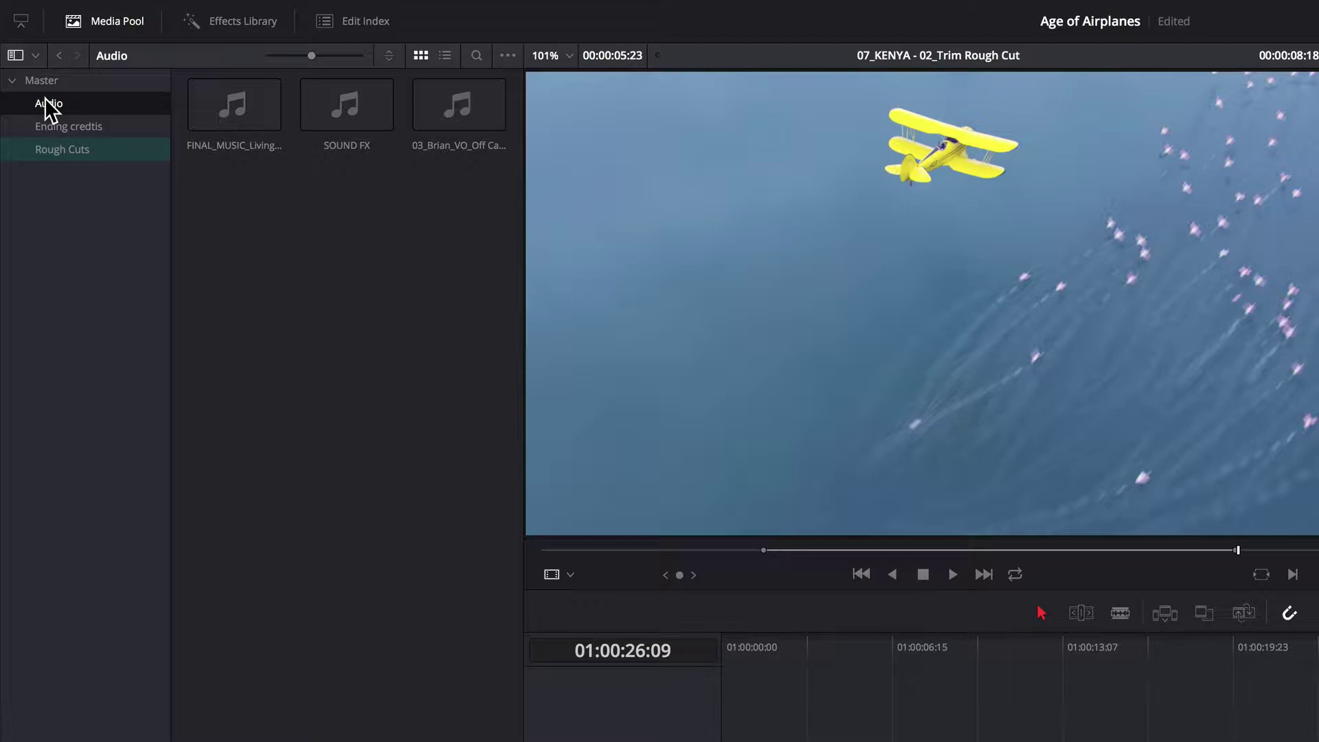
left_click(339, 109)
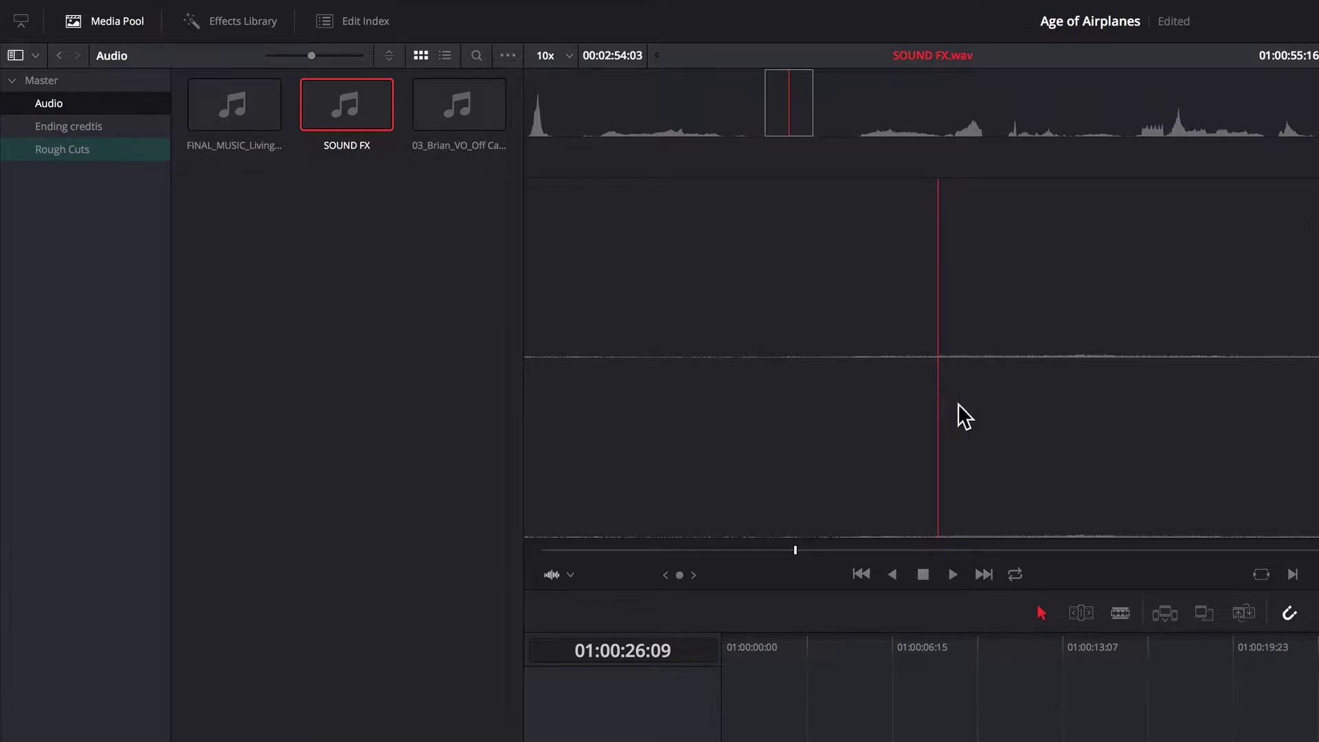
left_click_drag(797, 551, 512, 545)
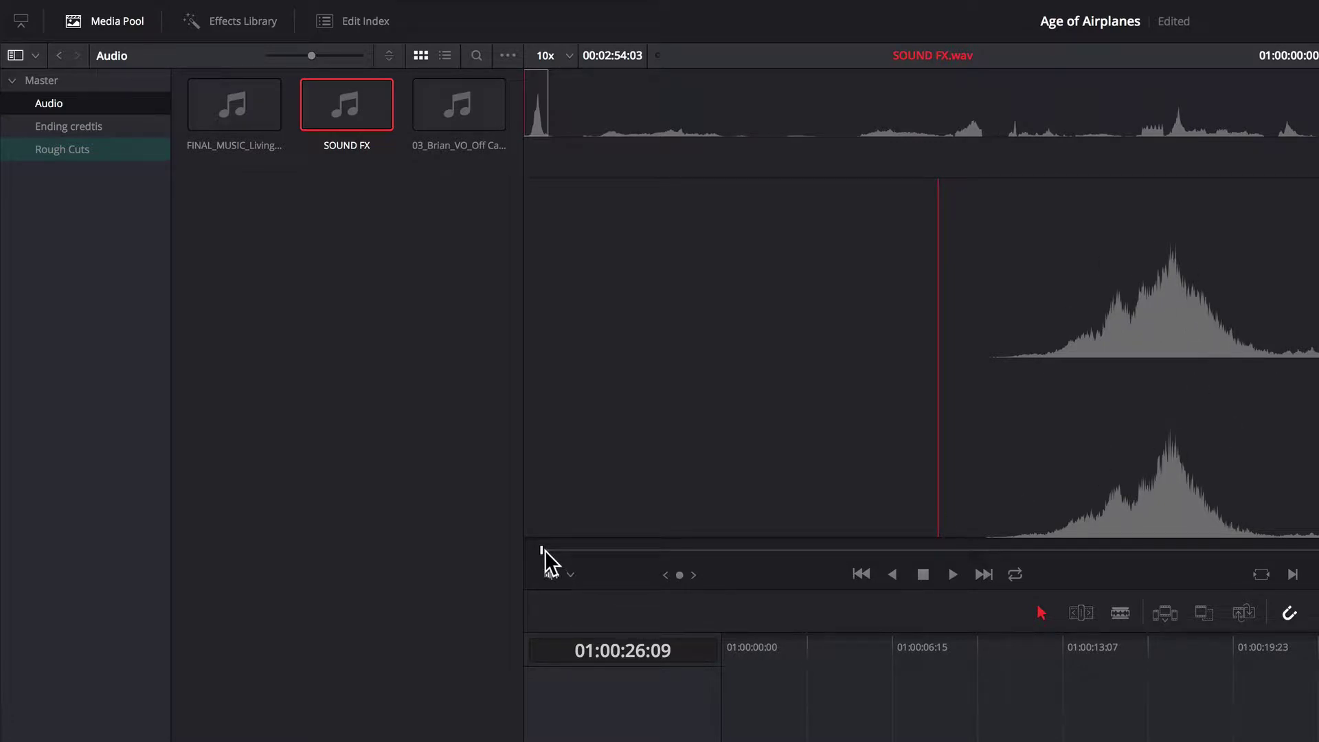
Play the first sound in SOUND FX and park the source playhead on its waveform peak at 01:00:02:20.
key("space")
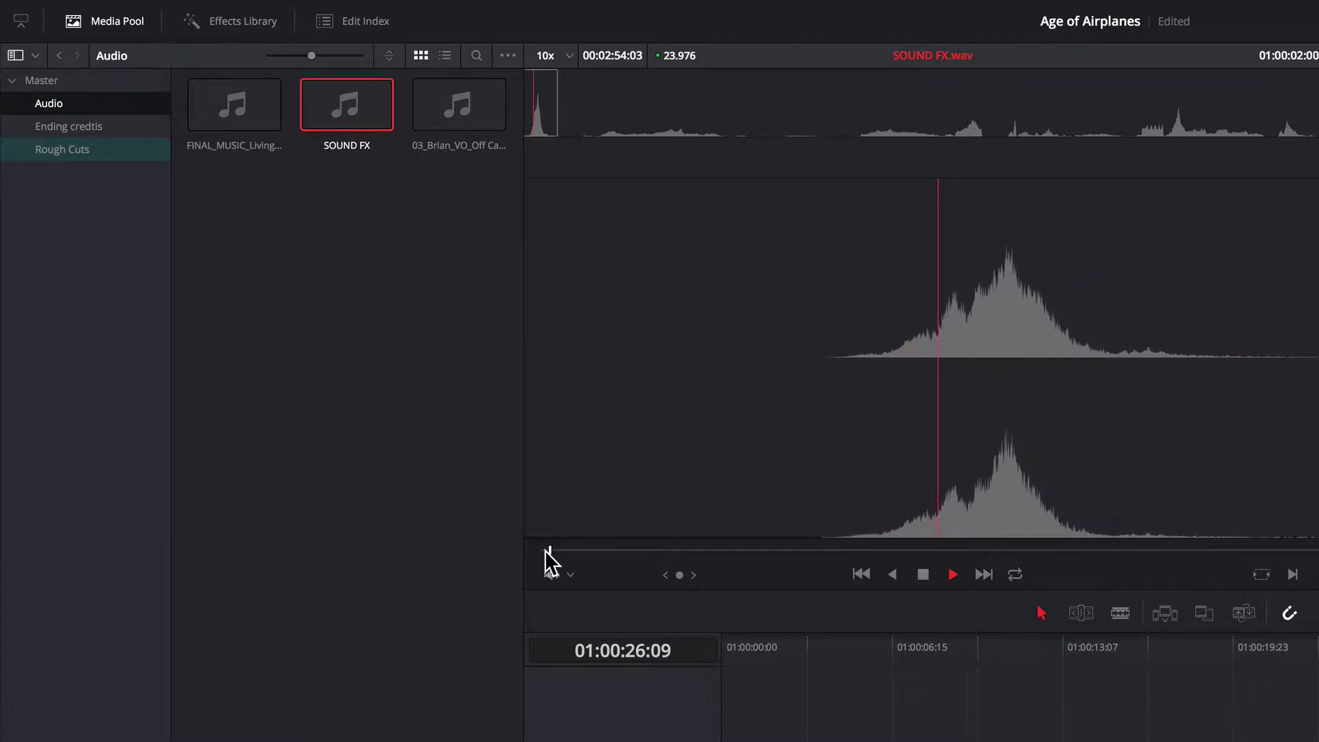
key("space")
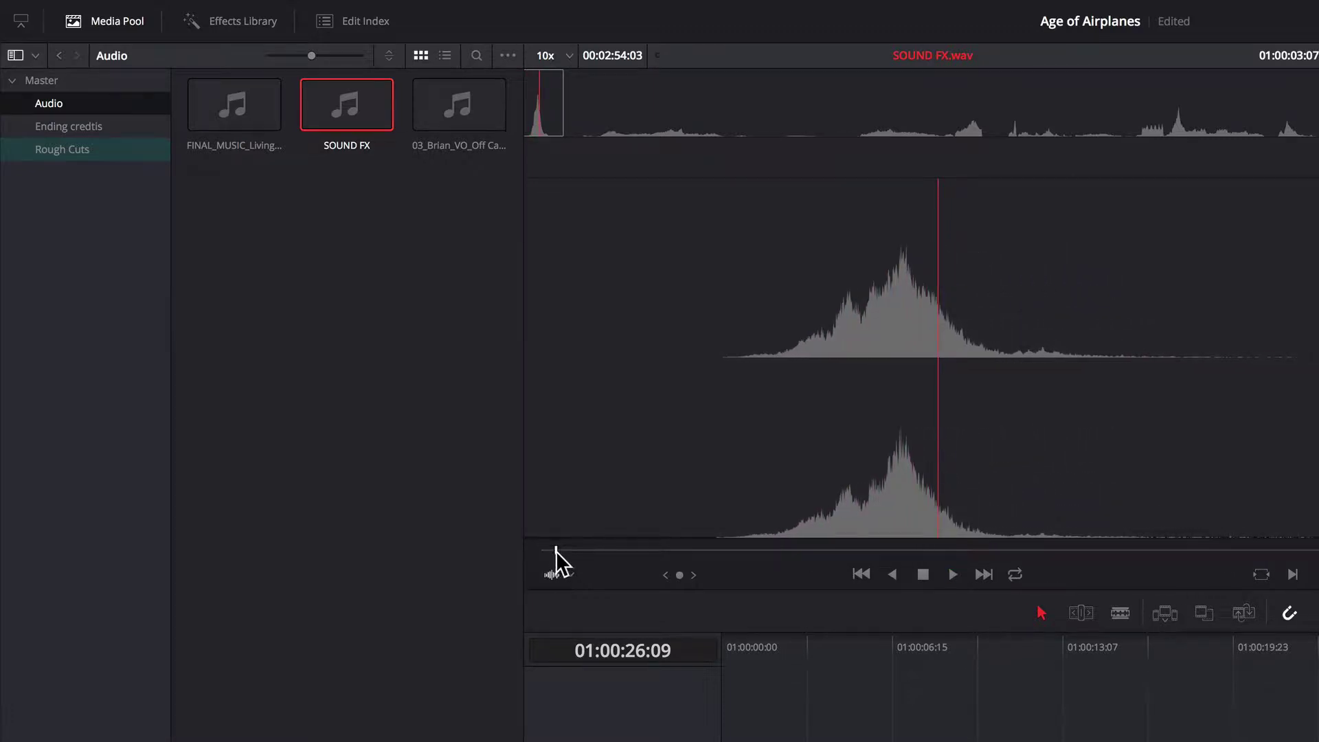
left_click_drag(556, 551, 553, 550)
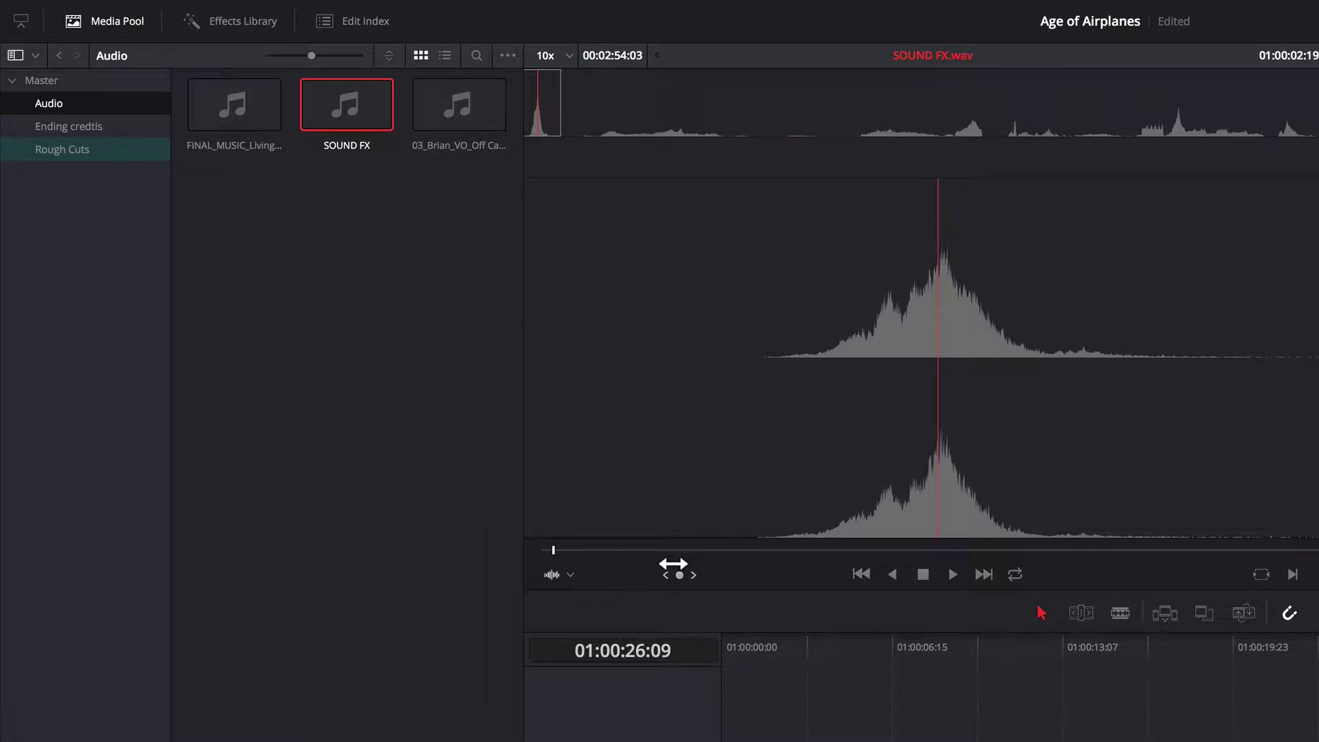
key("Right")
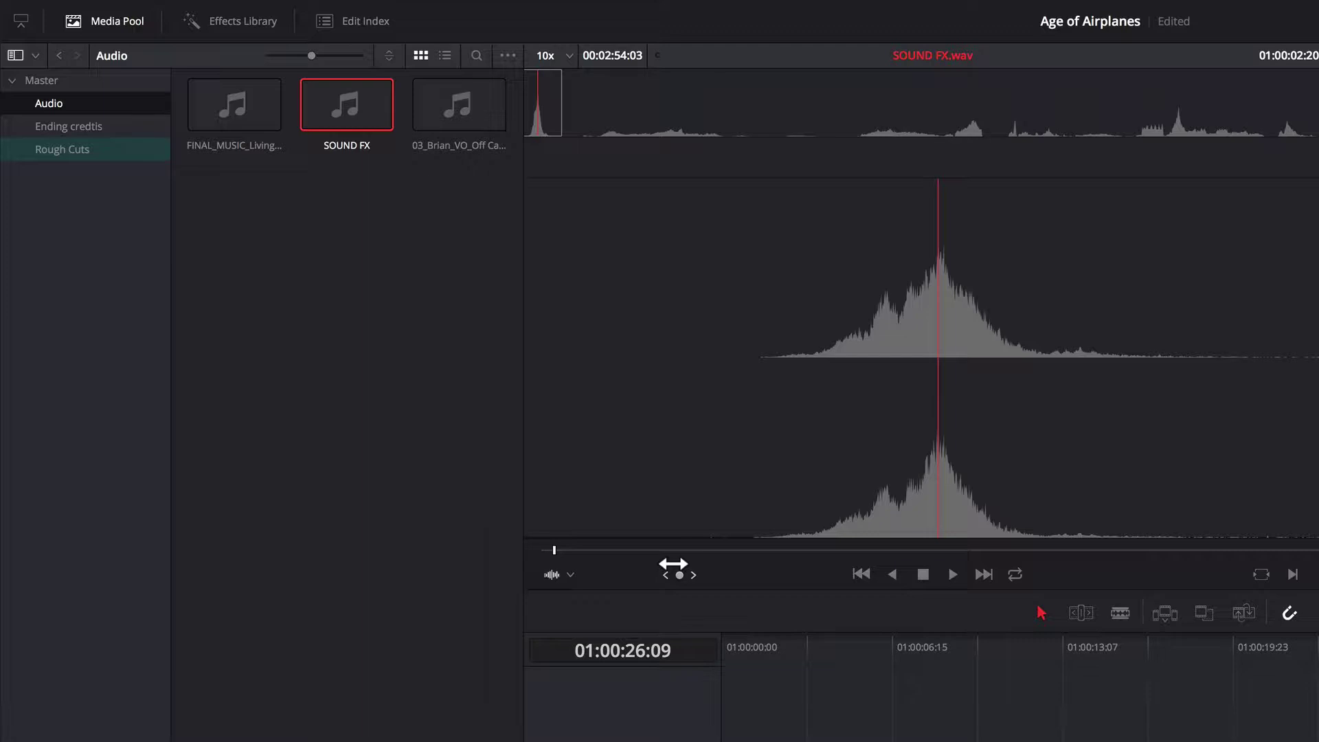
Add a marker at 01:00:02:20 in the SOUND FX clip and name it Sea Plane.
key("m")
key("m")
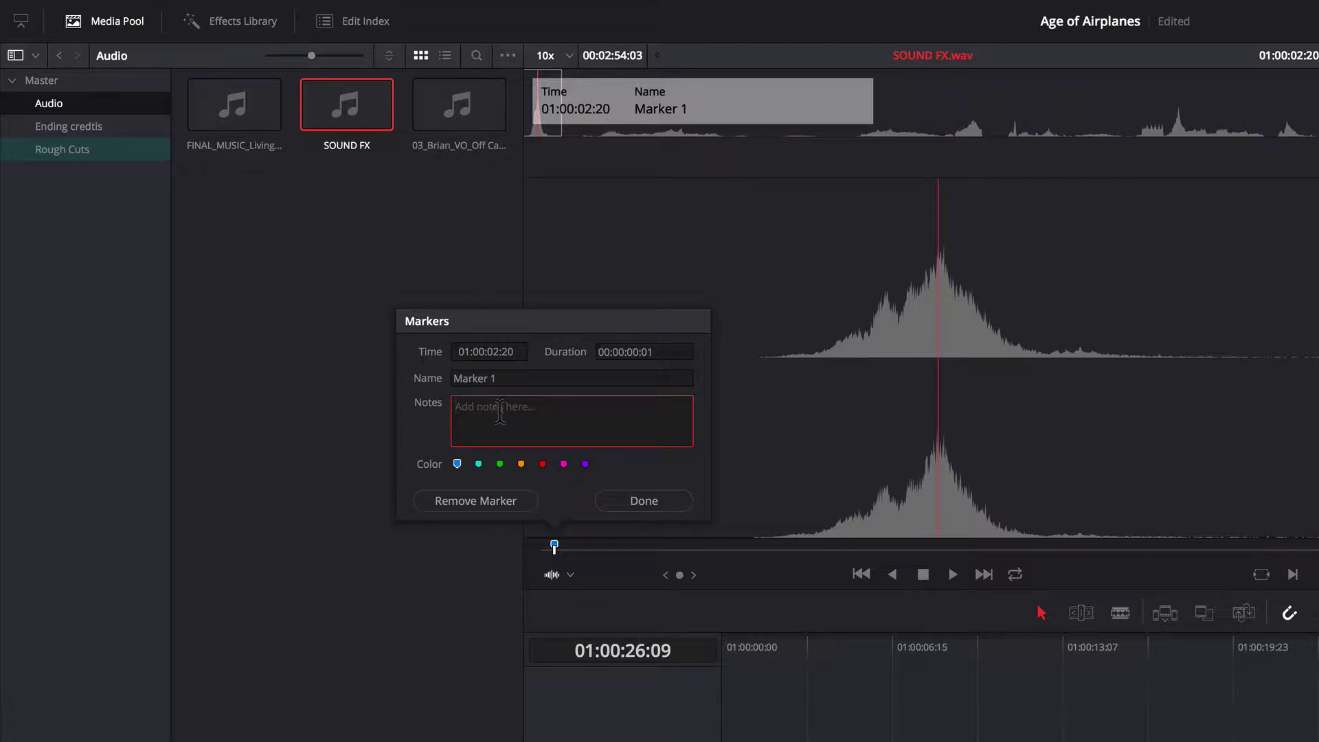
left_click(506, 378)
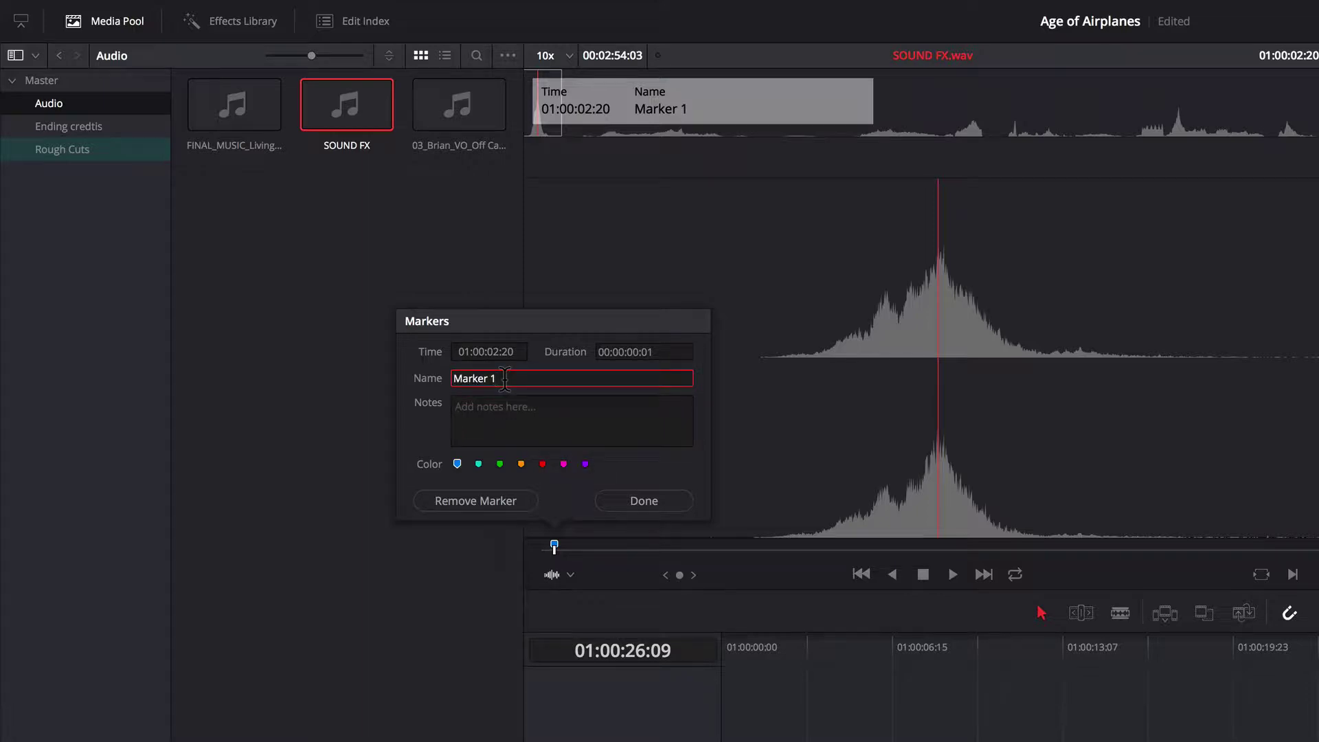
left_click_drag(505, 378, 414, 375)
type("Sea Plane")
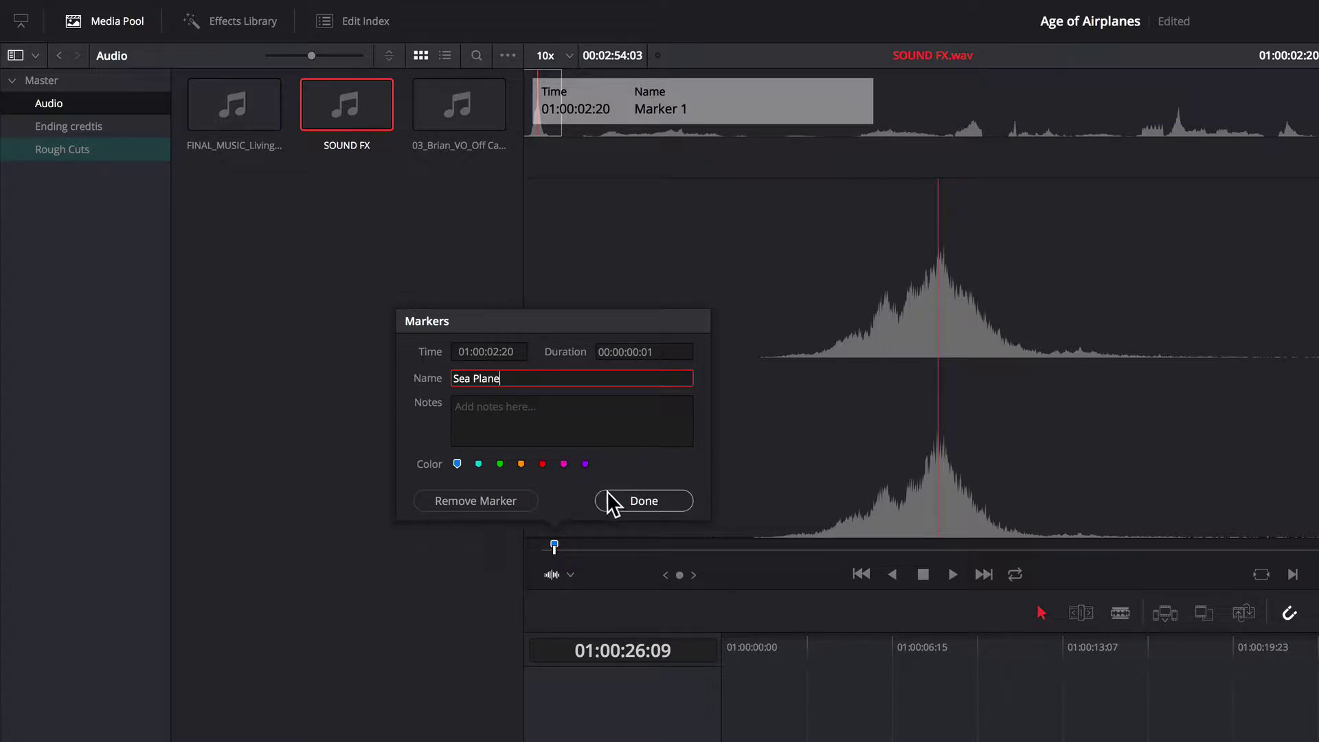
left_click(624, 494)
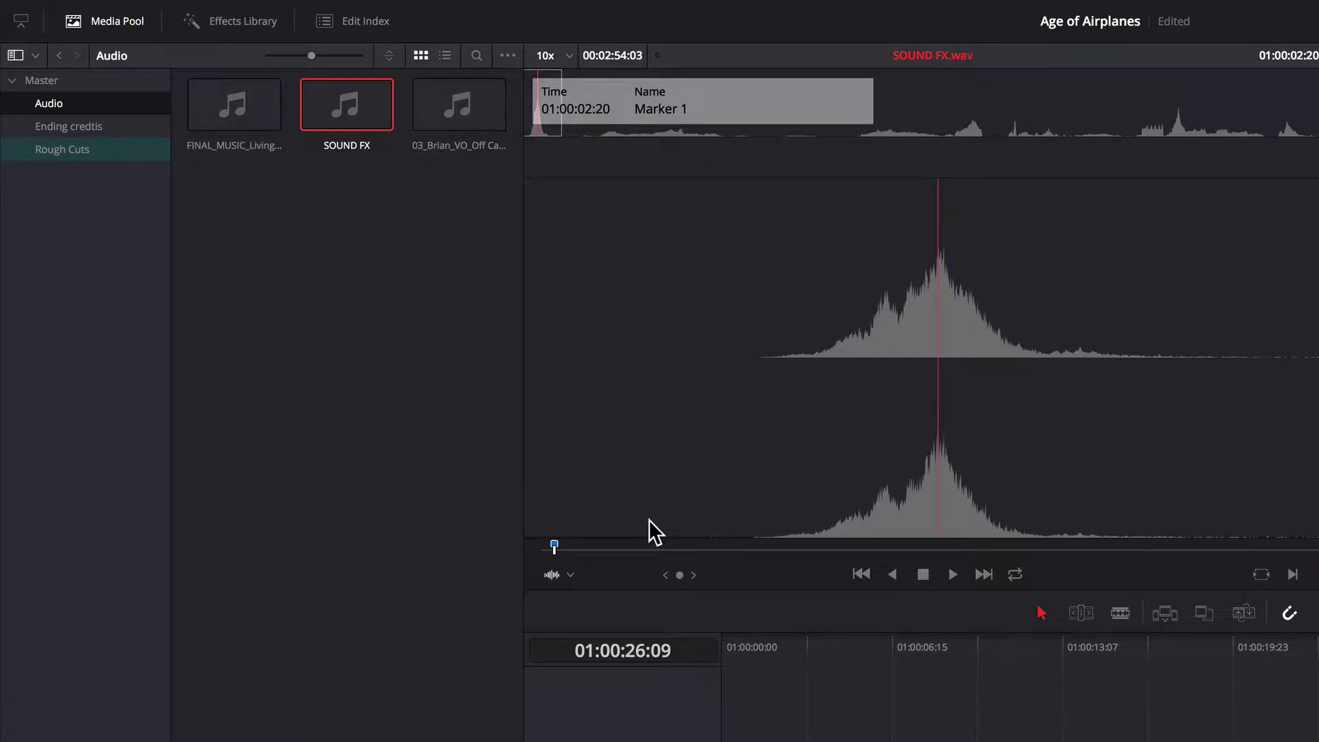
Play through the next sound in SOUND FX and park the source playhead at 01:00:28:03, before its loudest part.
key("space")
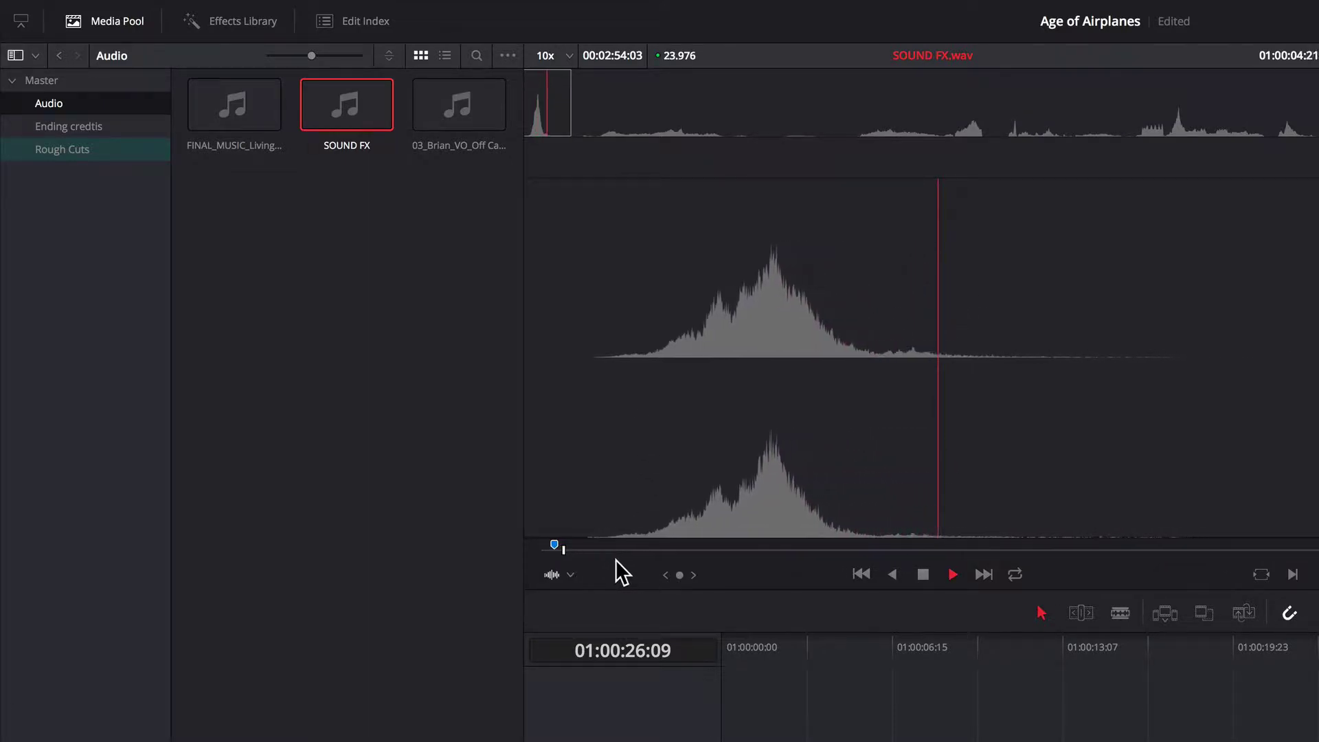
key("space")
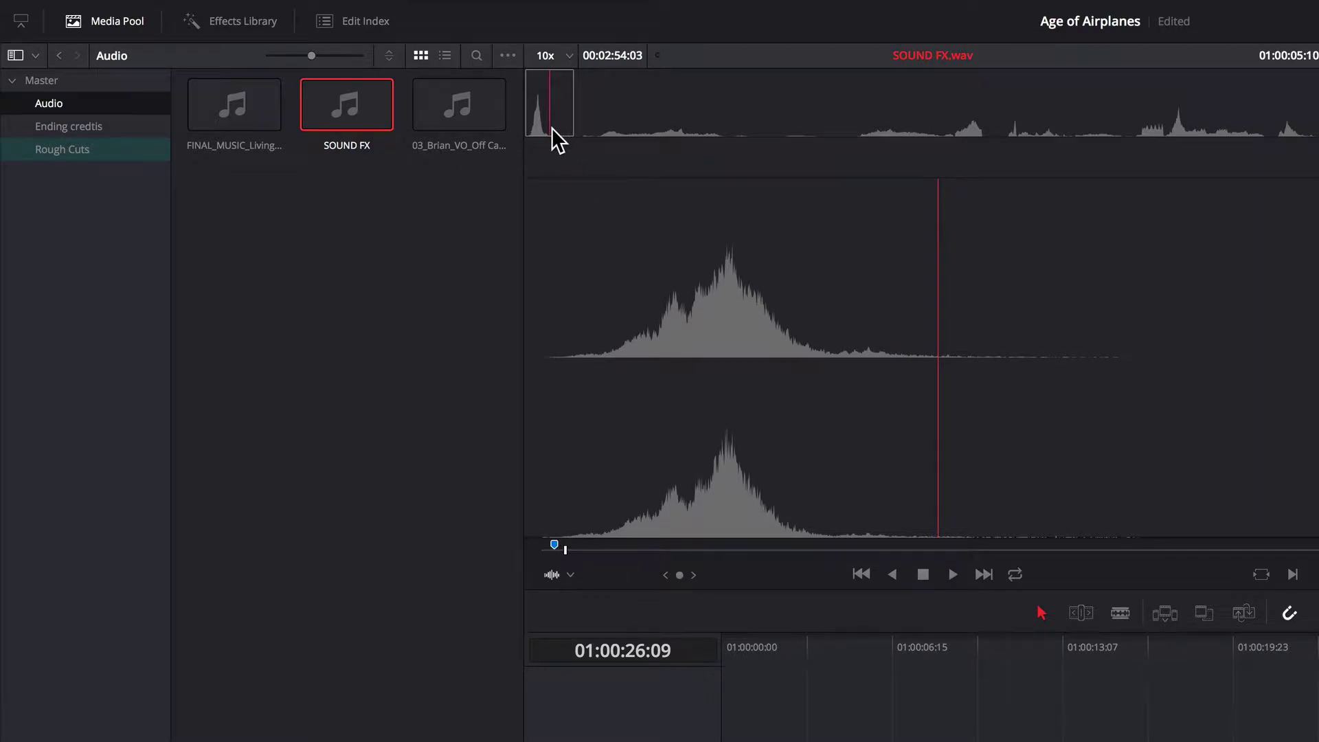
left_click_drag(551, 127, 624, 131)
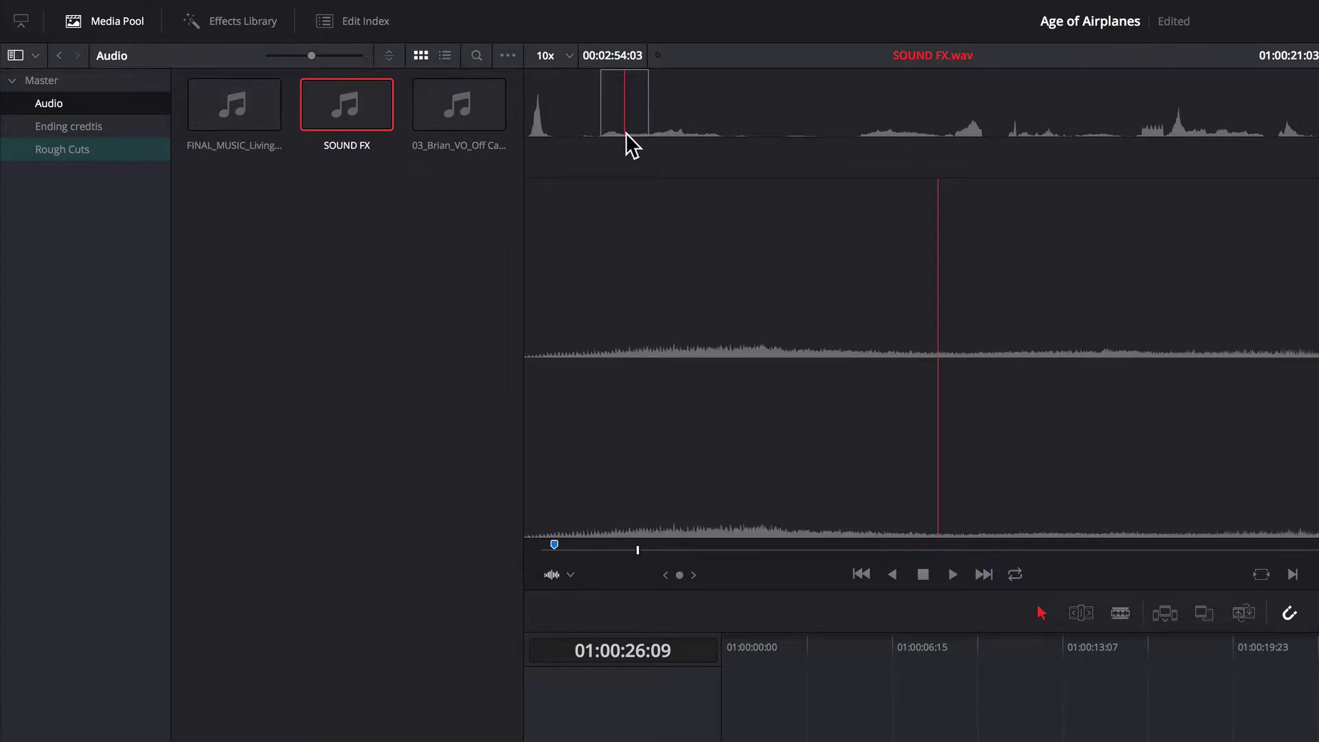
key("space")
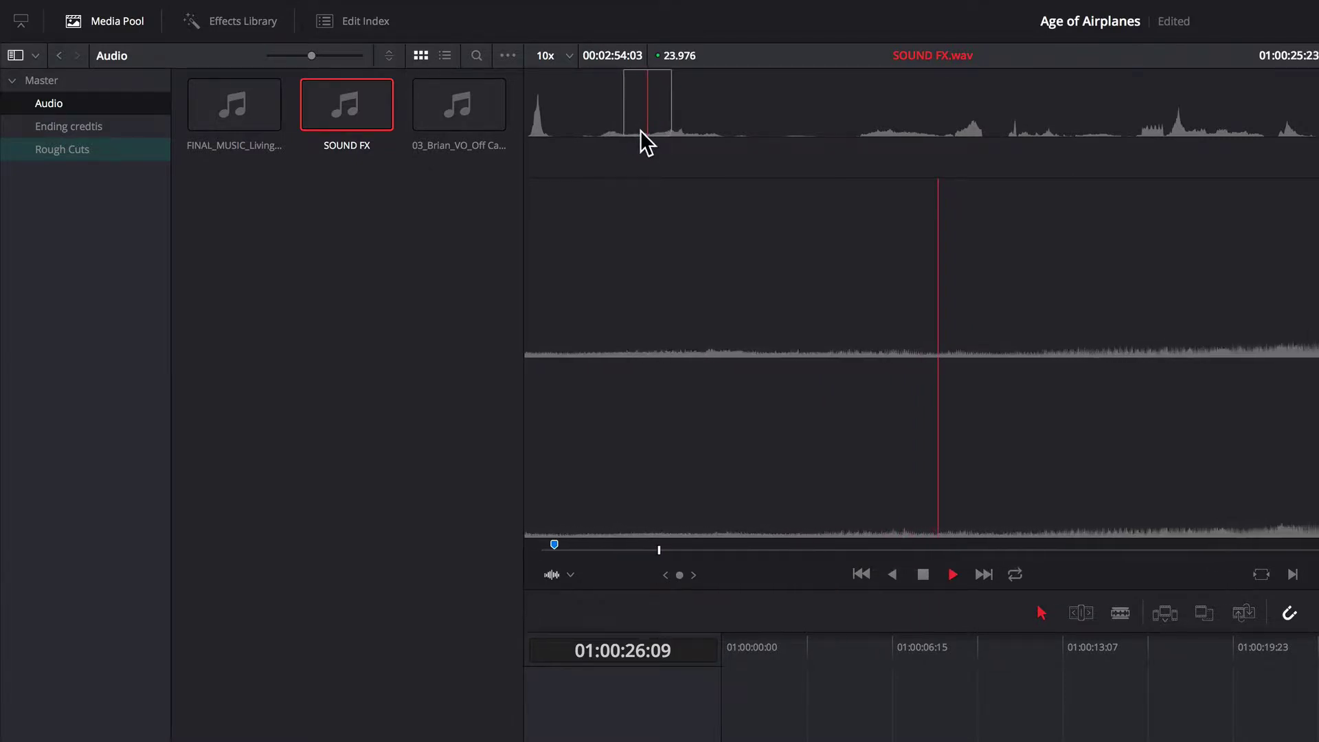
key("space")
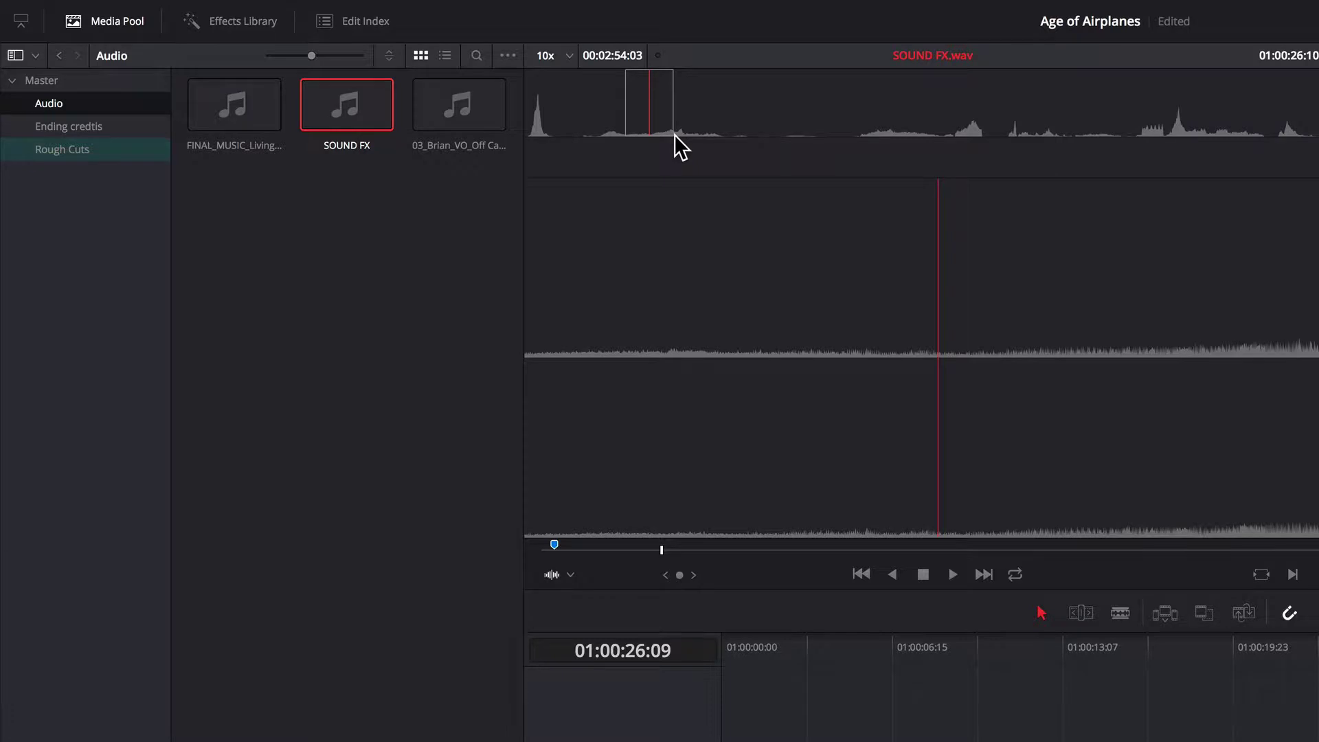
key("space")
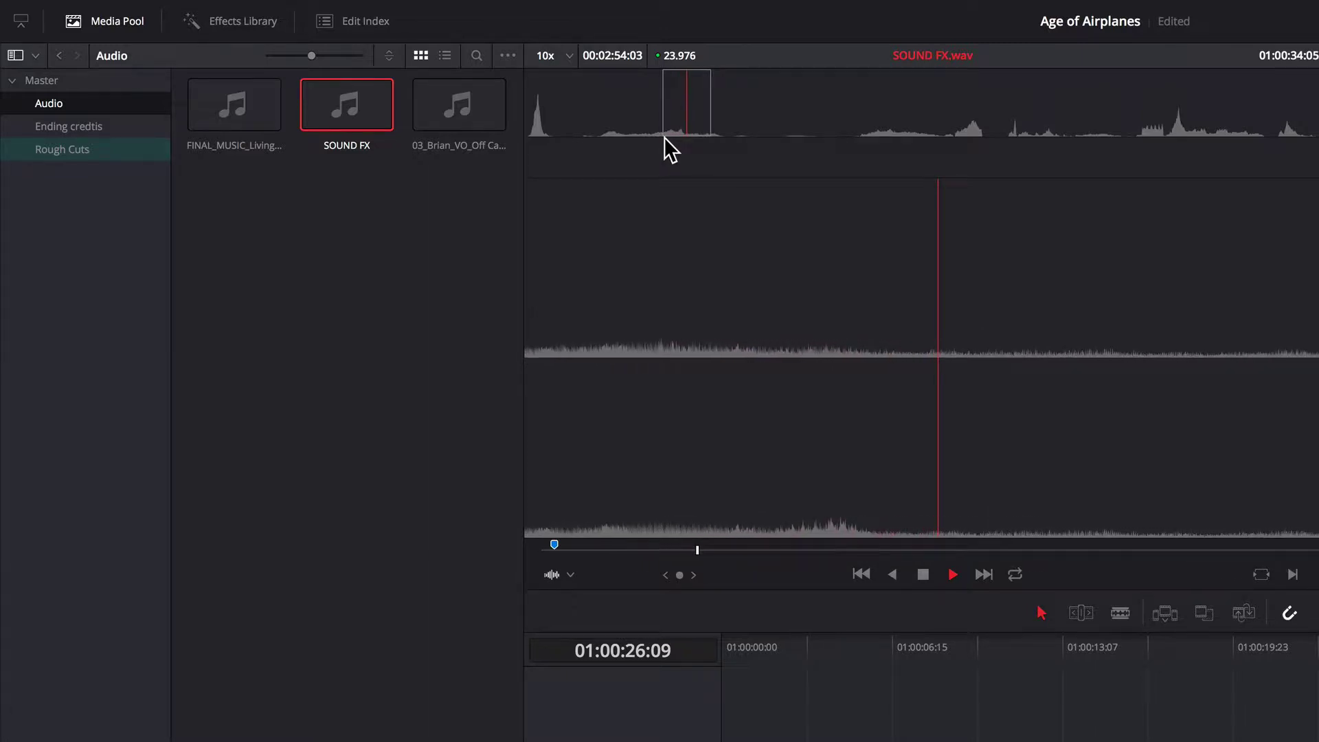
key("space")
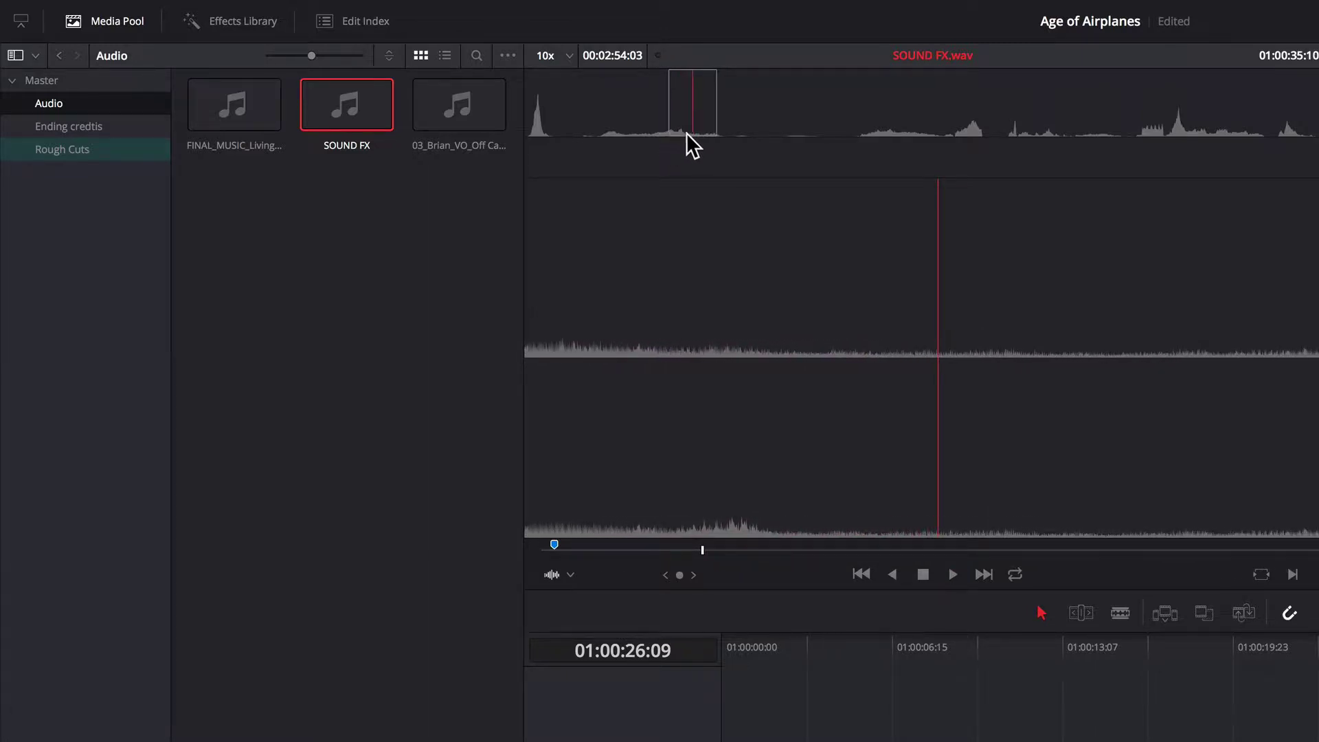
left_click_drag(687, 130, 656, 134)
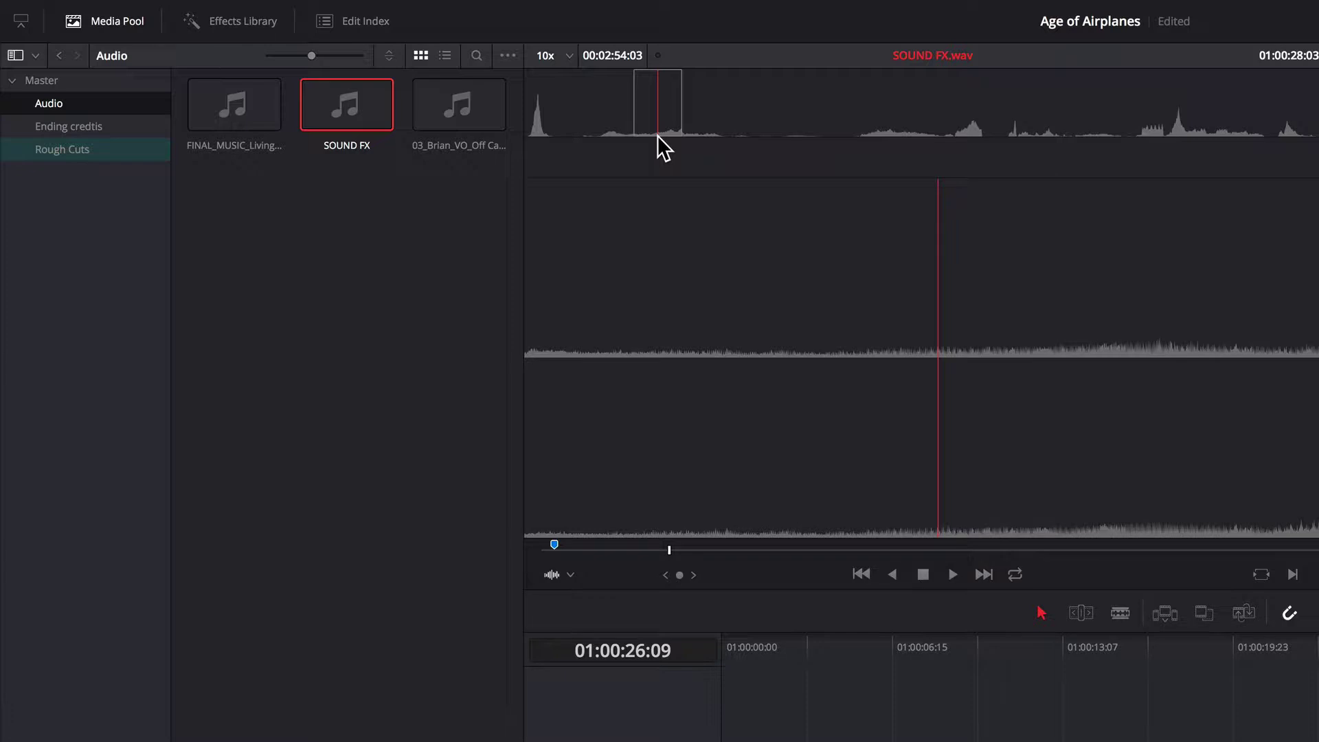
Add a marker at 01:00:28:03 in the SOUND FX clip and name it Loud Prop.
key("m")
key("m")
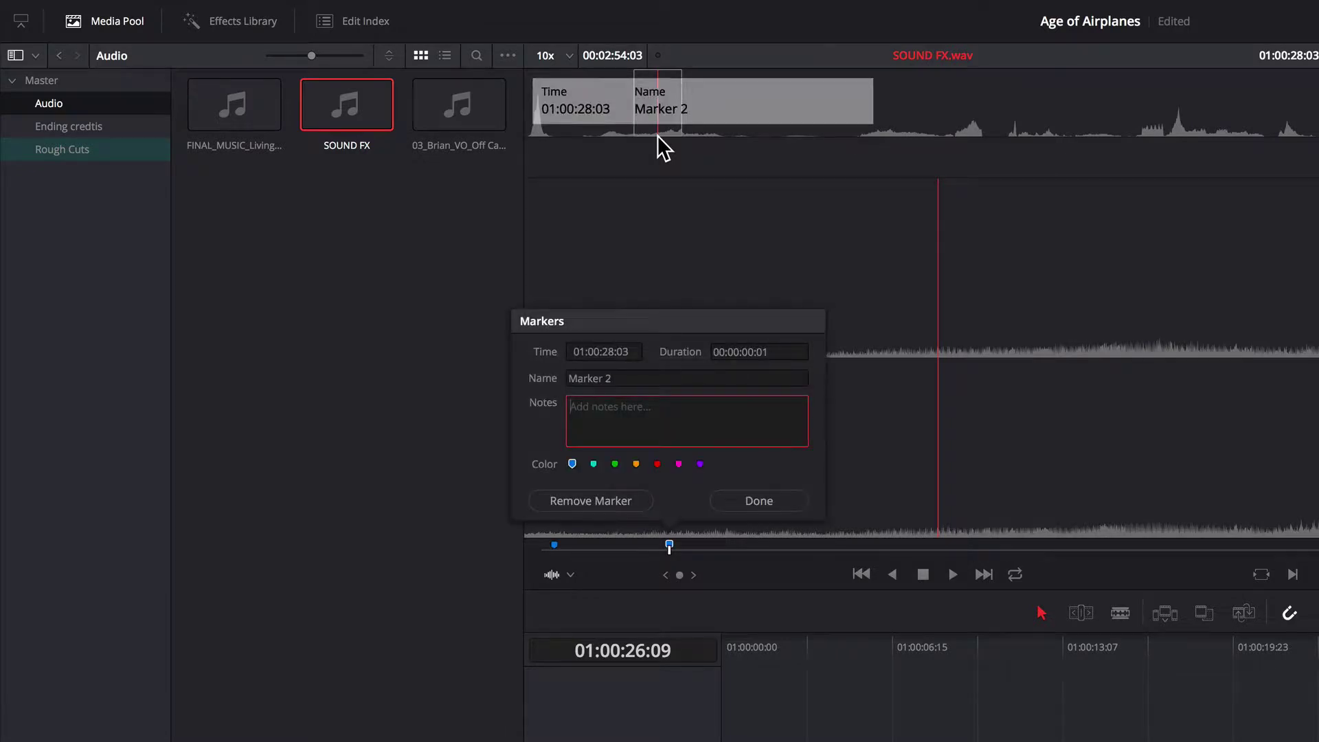
left_click(621, 378)
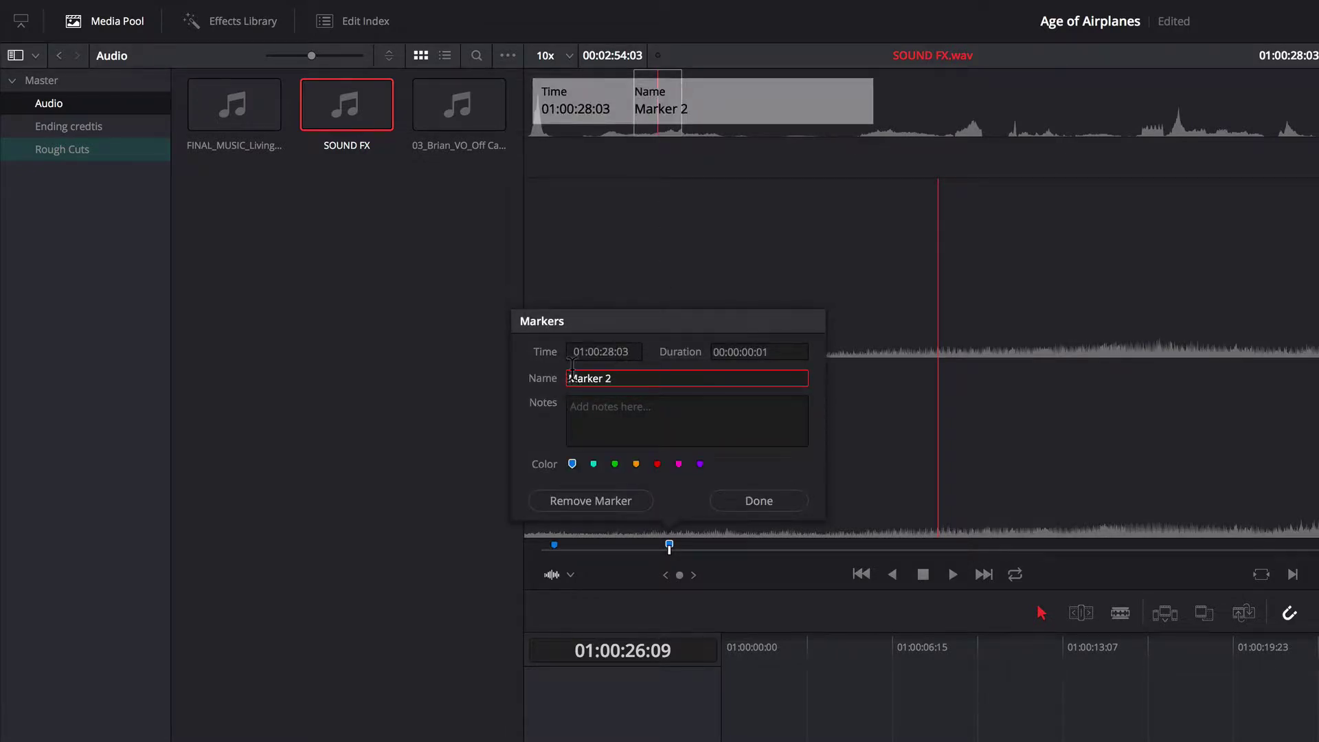
triple_click(629, 377)
type("Loud Prop")
Set the Loud Prop marker's duration to 00:00:03:01.
left_click(752, 351)
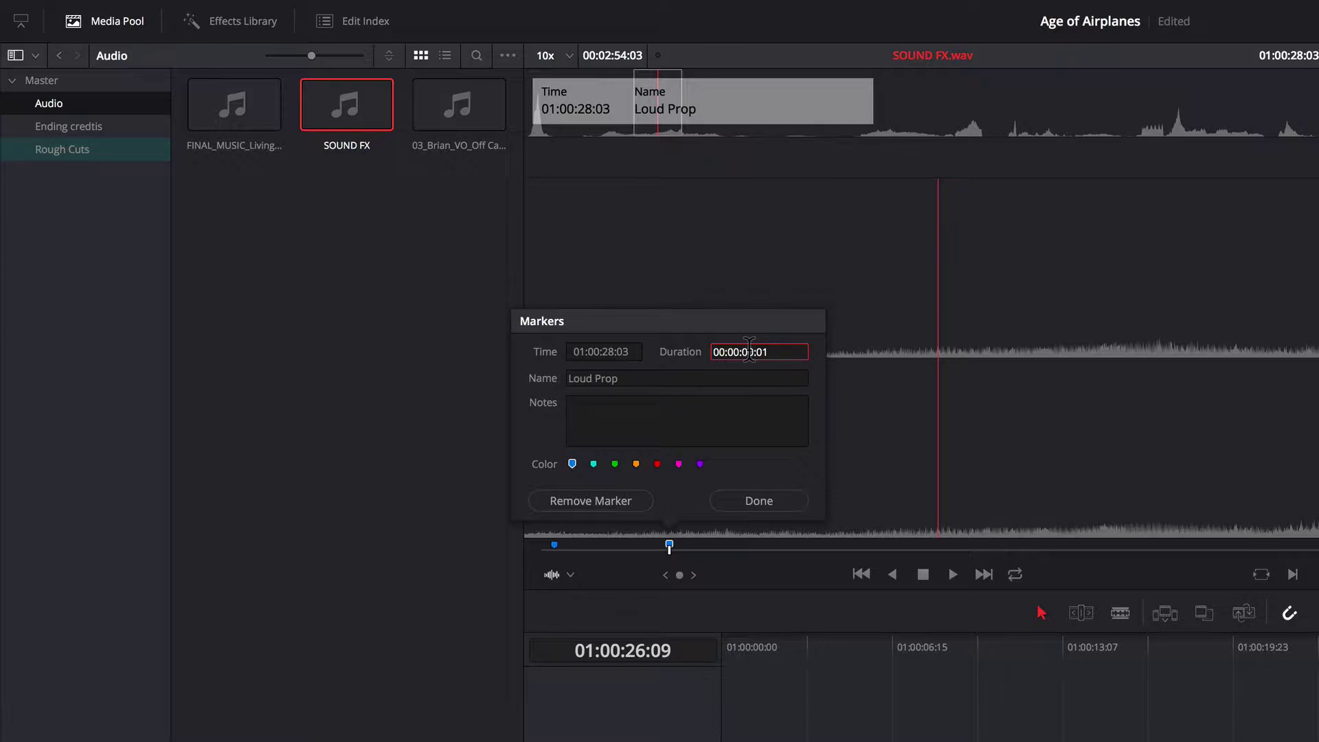
type("3")
left_click(759, 501)
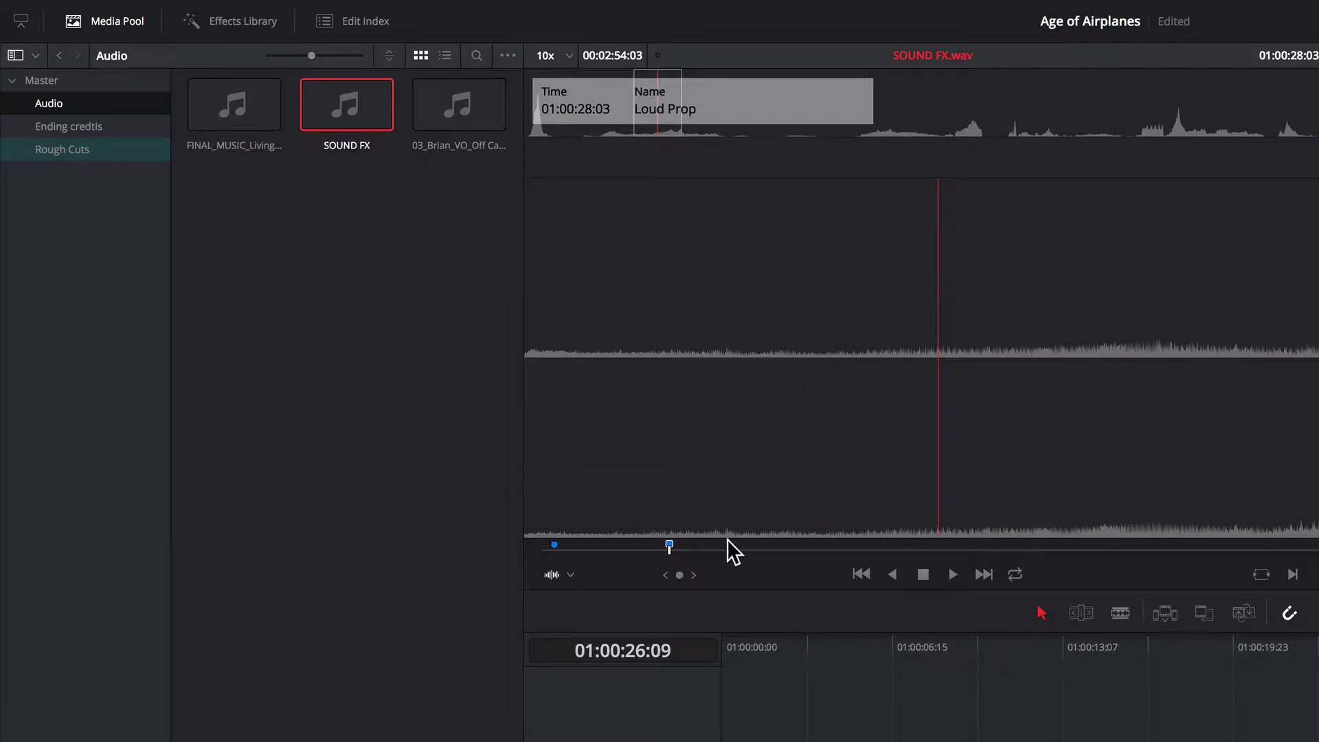
double_click(670, 542)
left_click(763, 353)
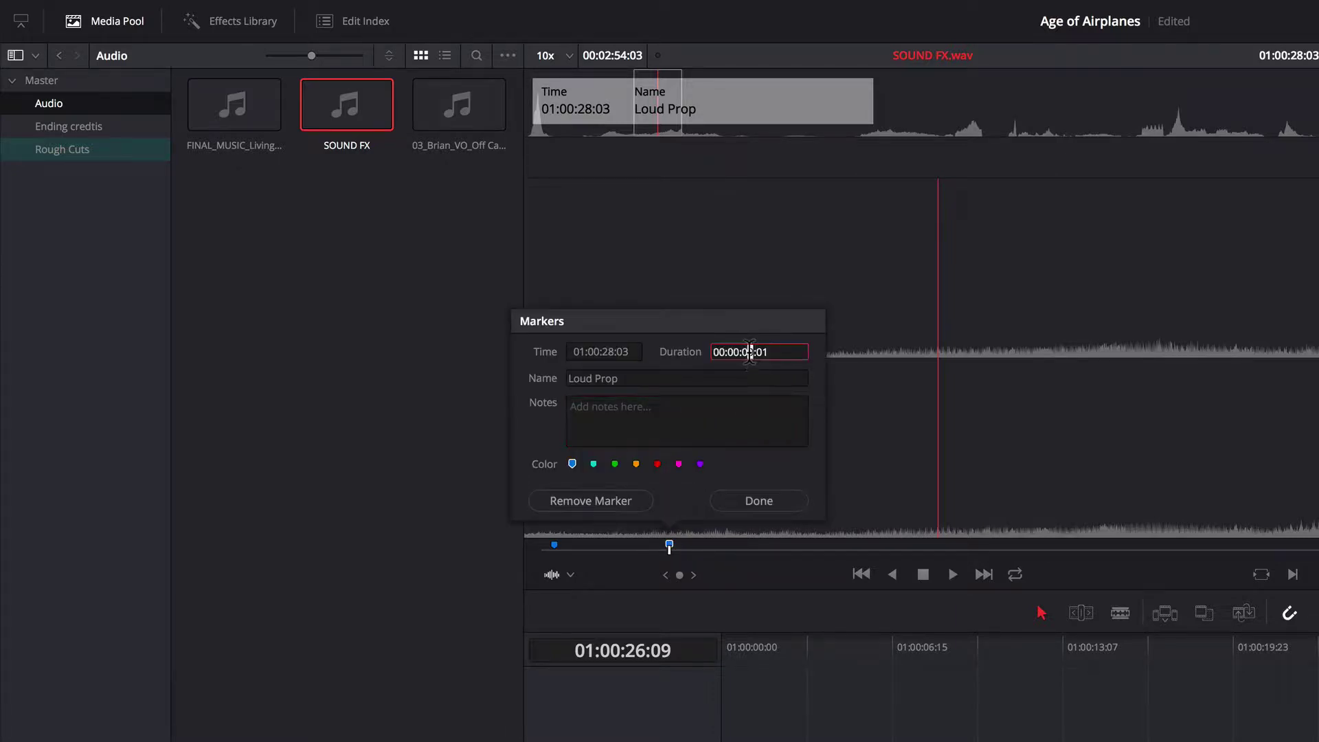
left_click(756, 352)
type("3")
key("Tab")
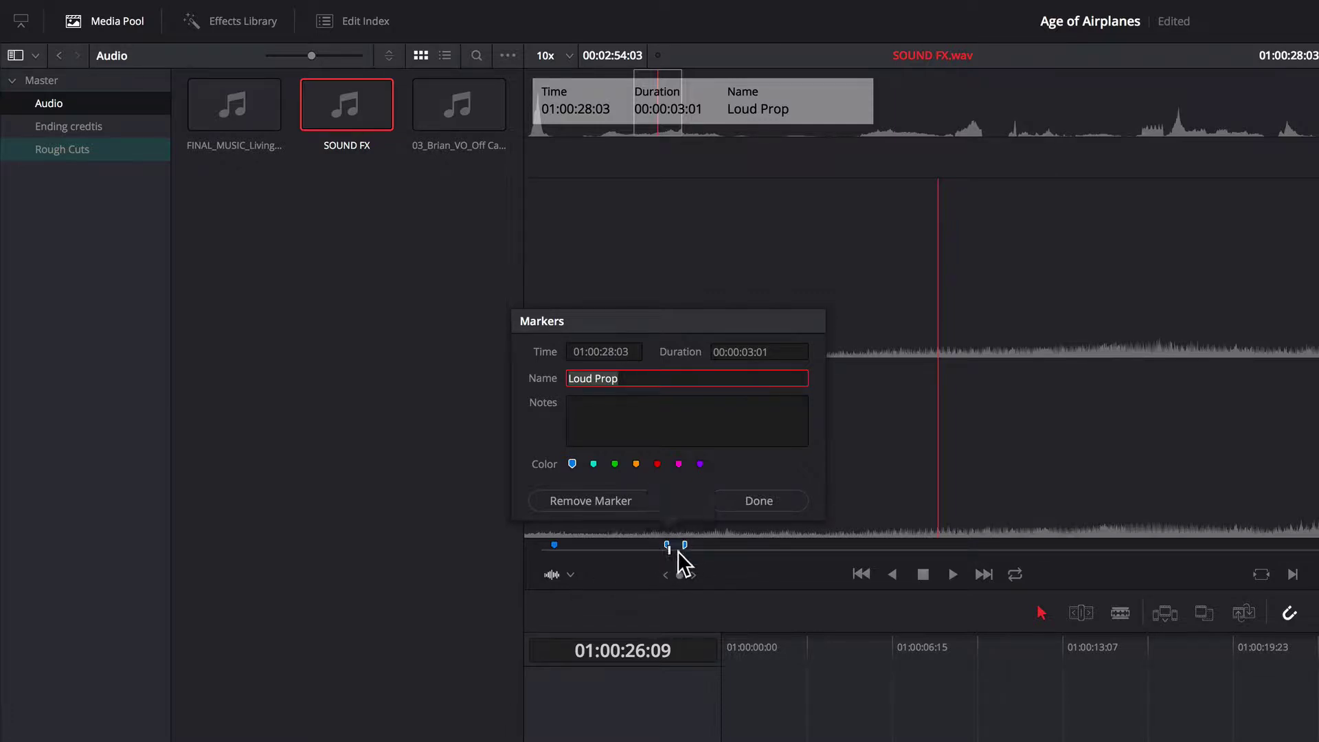
left_click(779, 507)
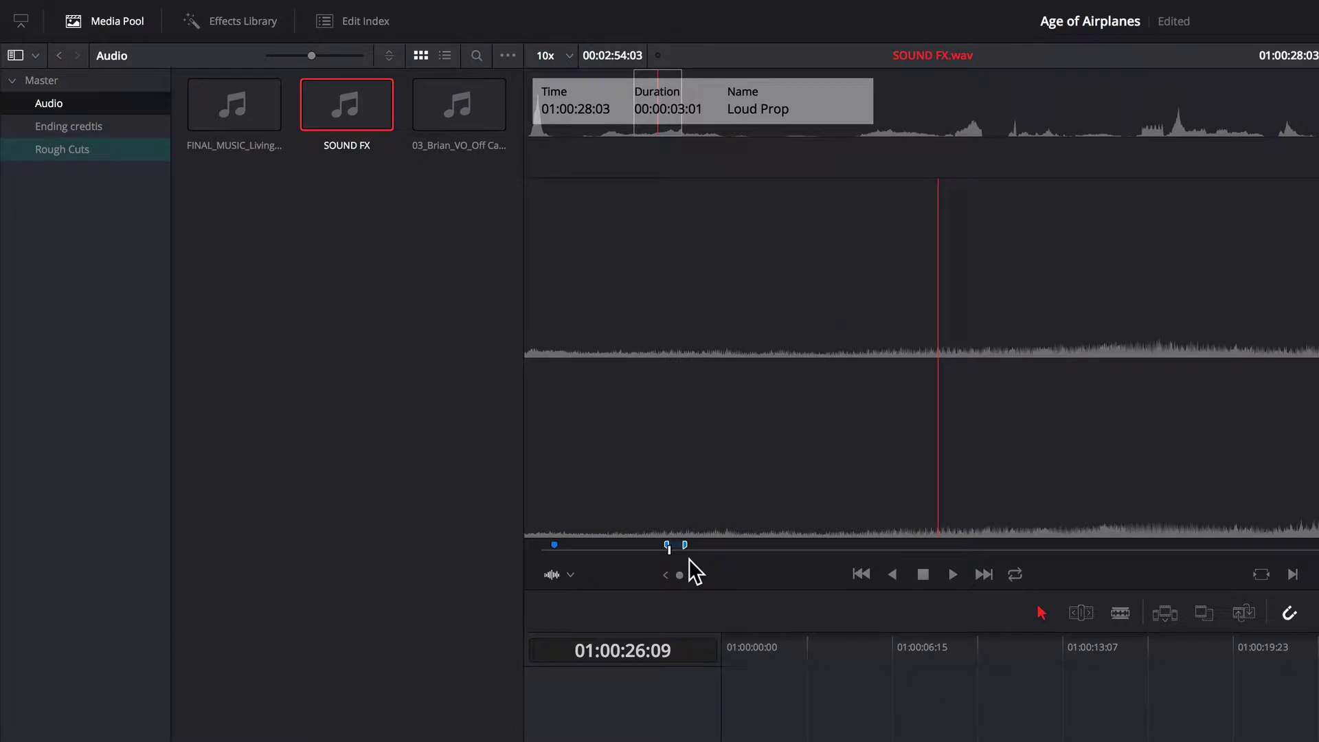
Find the jet sound further along in SOUND FX and mark its range with an in point at 01:01:30:19 and an out point at 01:01:36:05.
key("space")
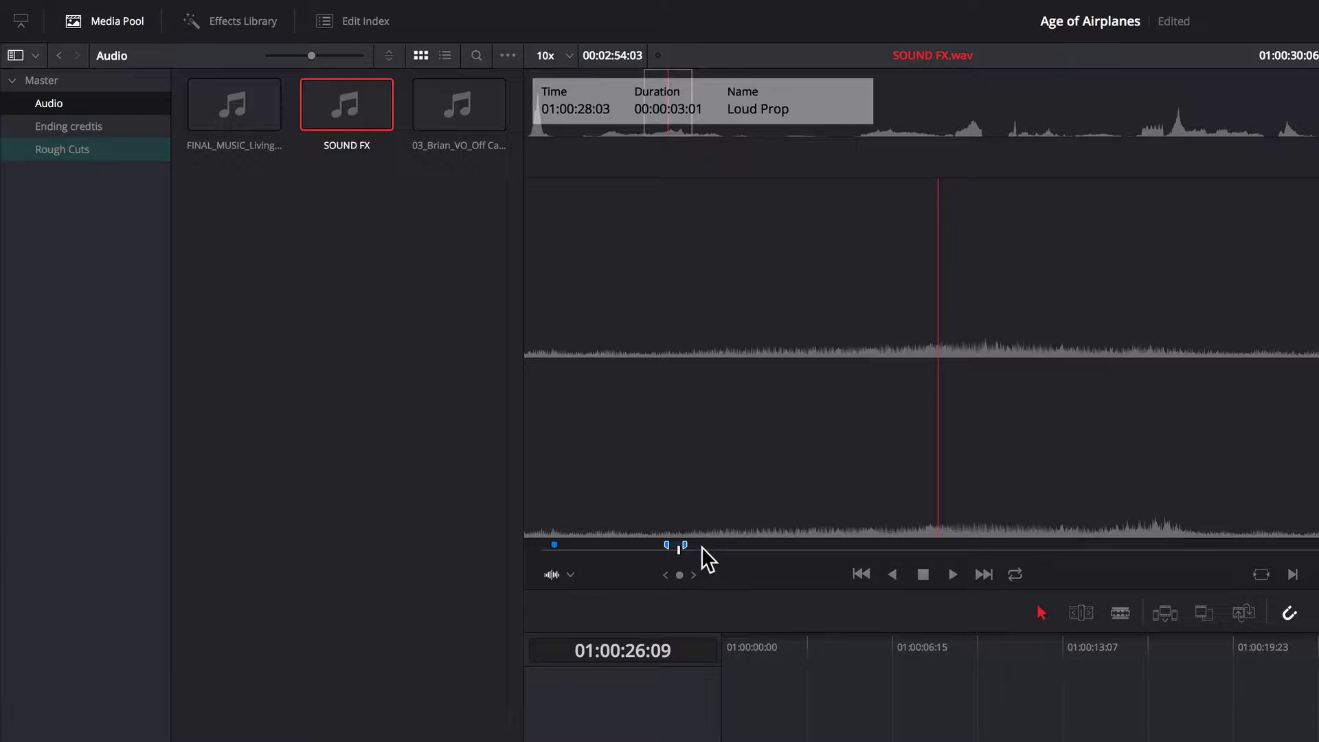
left_click(701, 547)
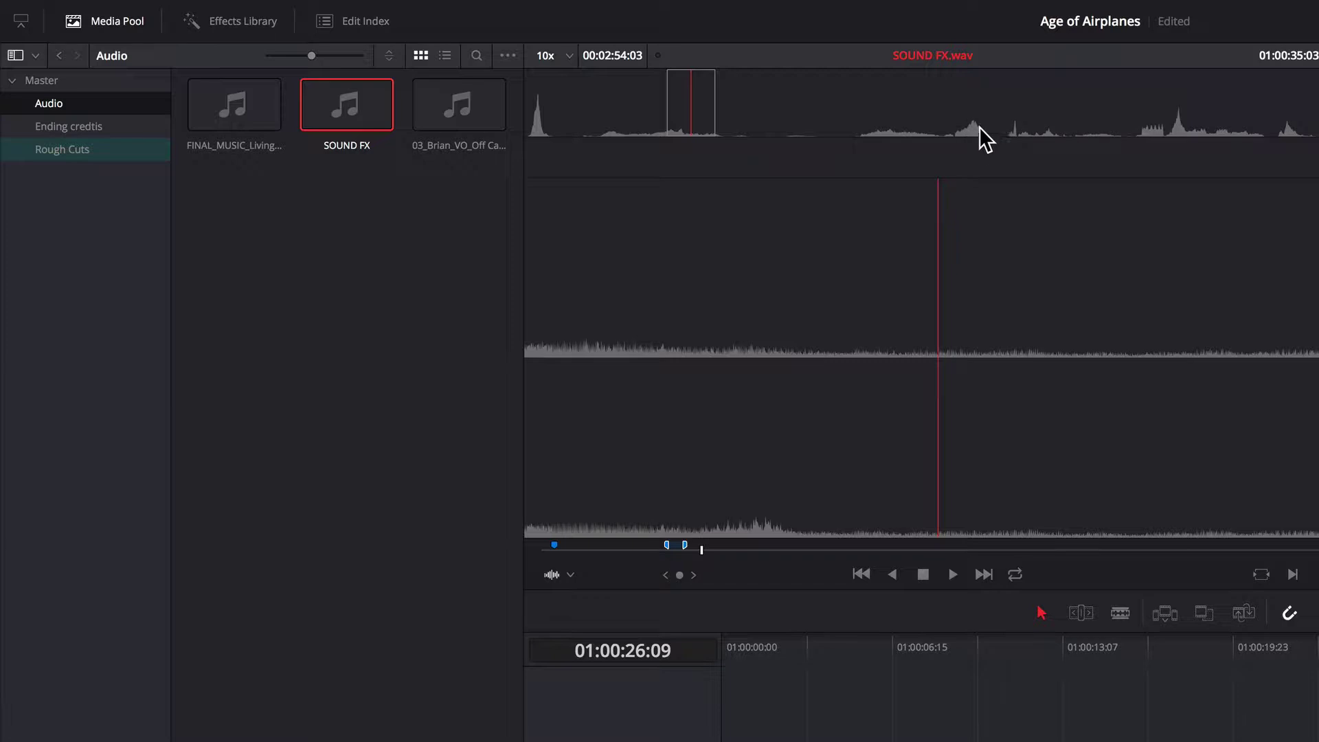
left_click_drag(734, 547, 954, 548)
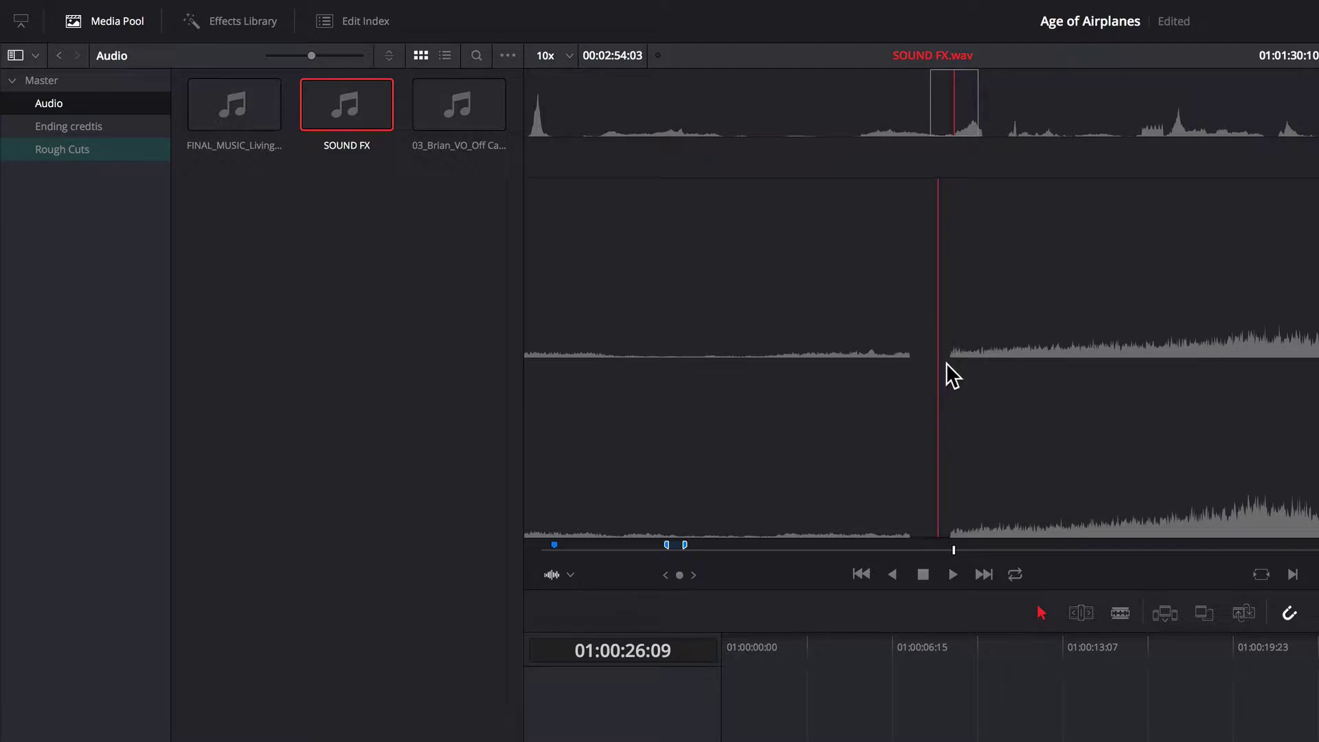
left_click_drag(954, 546, 953, 544)
key("space")
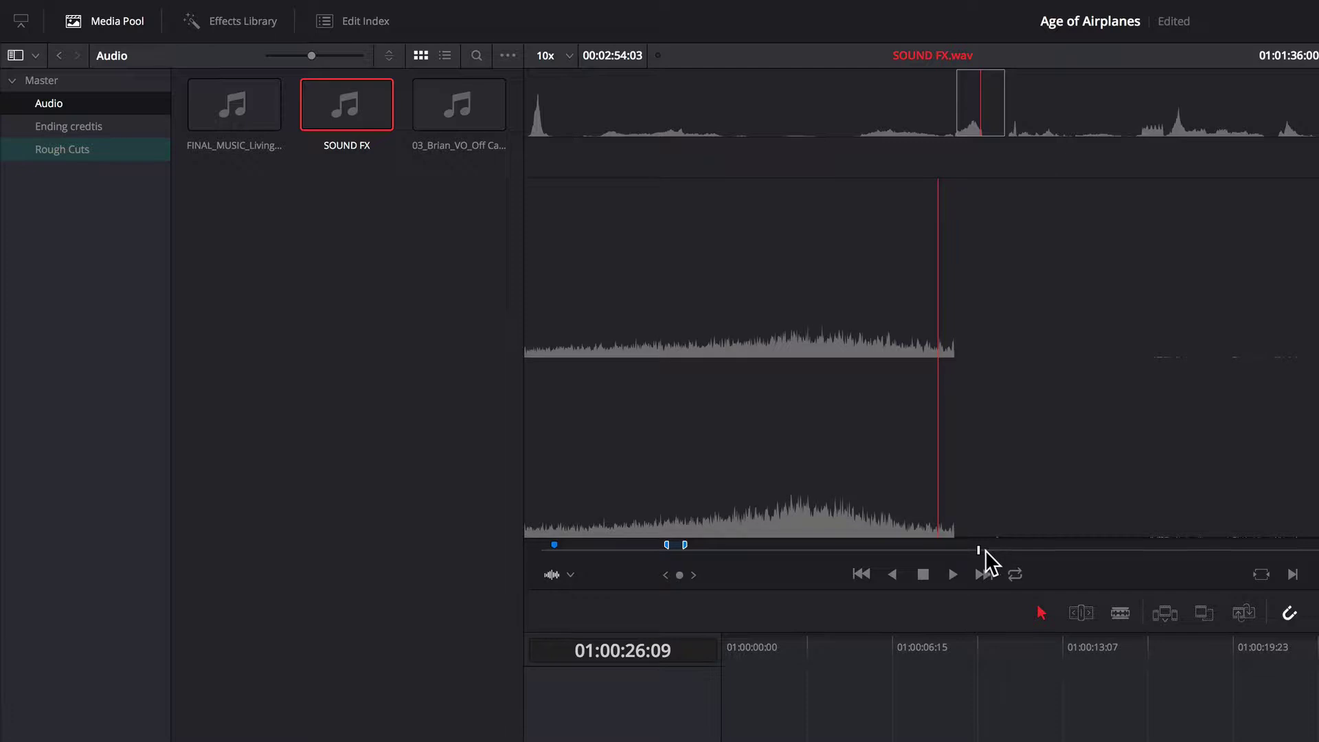
mouse_move(974, 550)
left_mouse_down()
mouse_move(954, 557)
mouse_move(980, 546)
left_mouse_up()
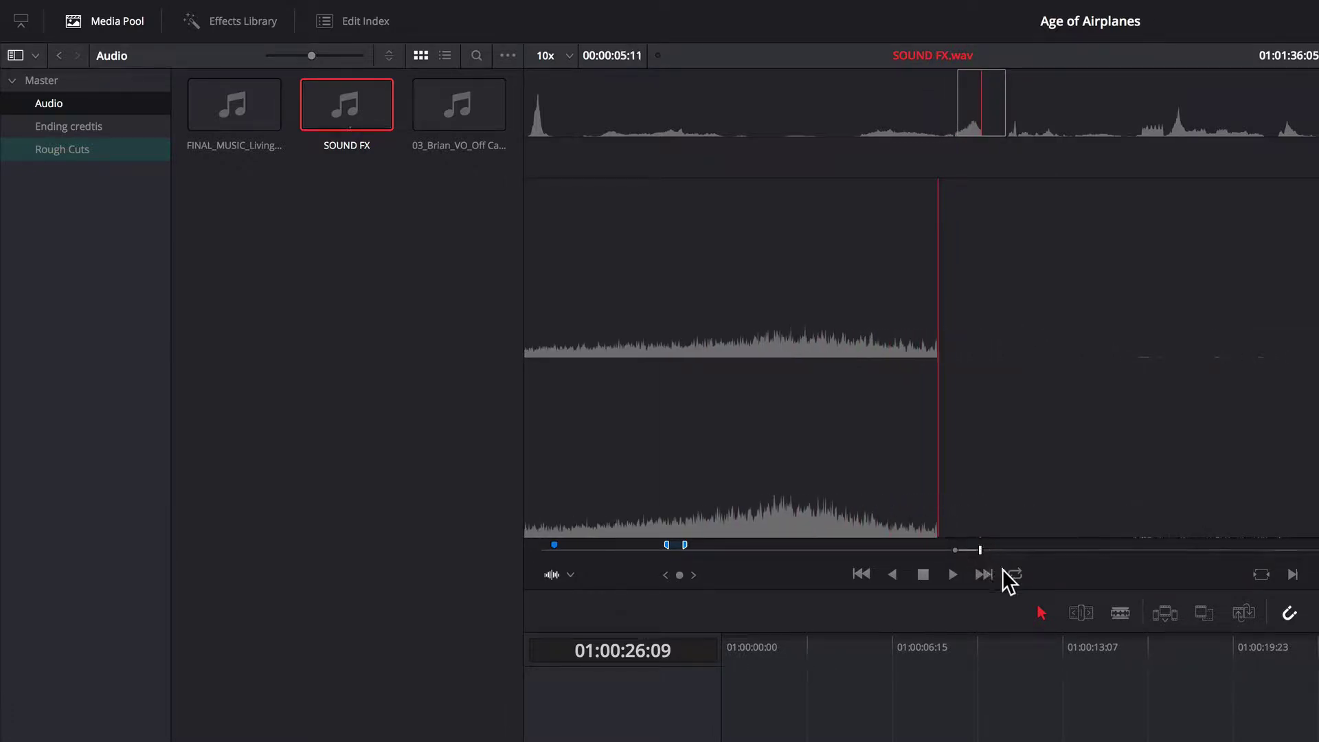
Convert the marked in and out range in SOUND FX to a duration marker and name it Jet take off.
right_click(964, 551)
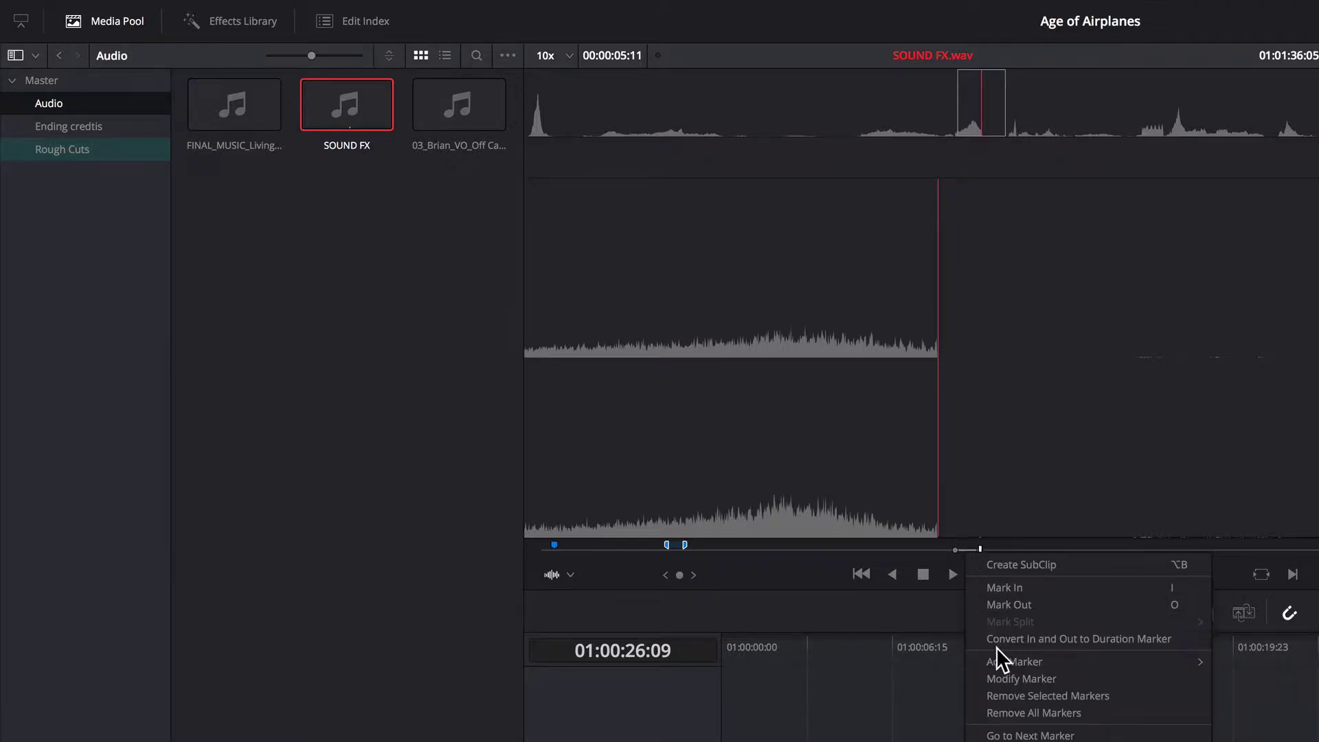
left_click(1131, 638)
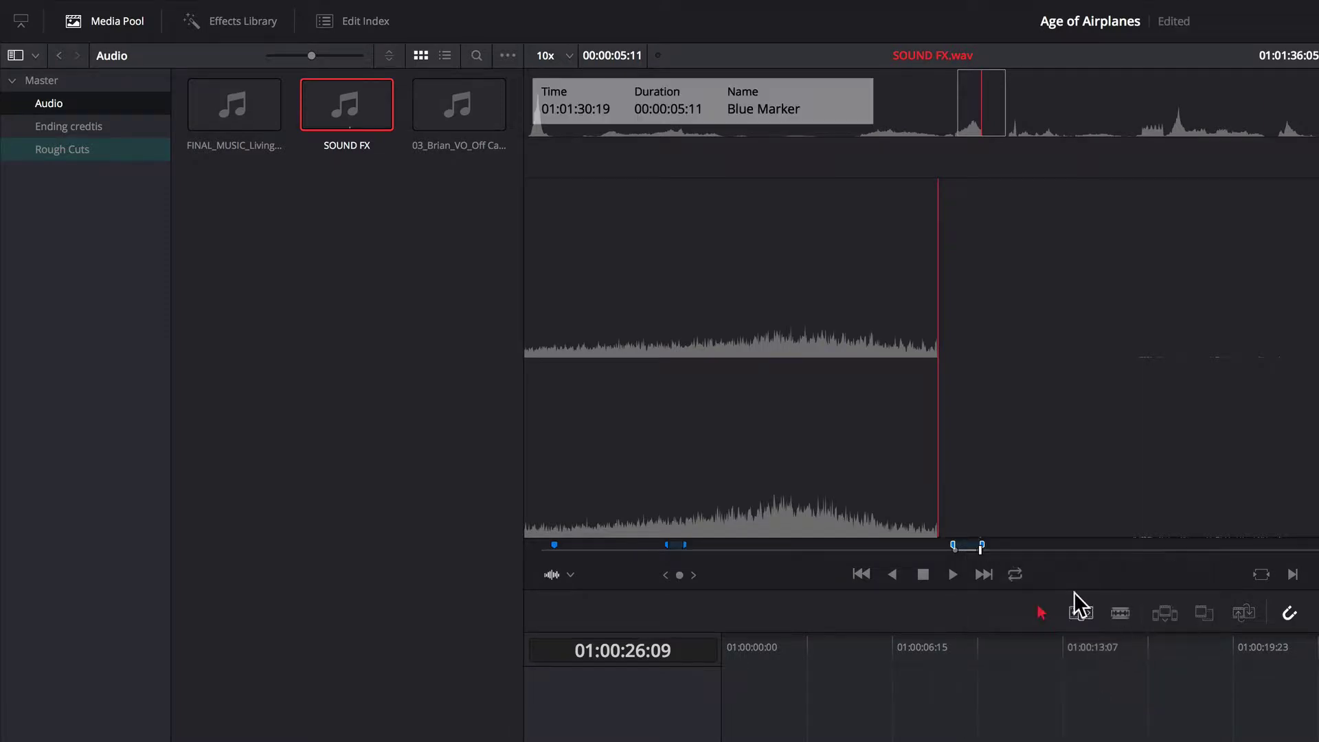
right_click(969, 553)
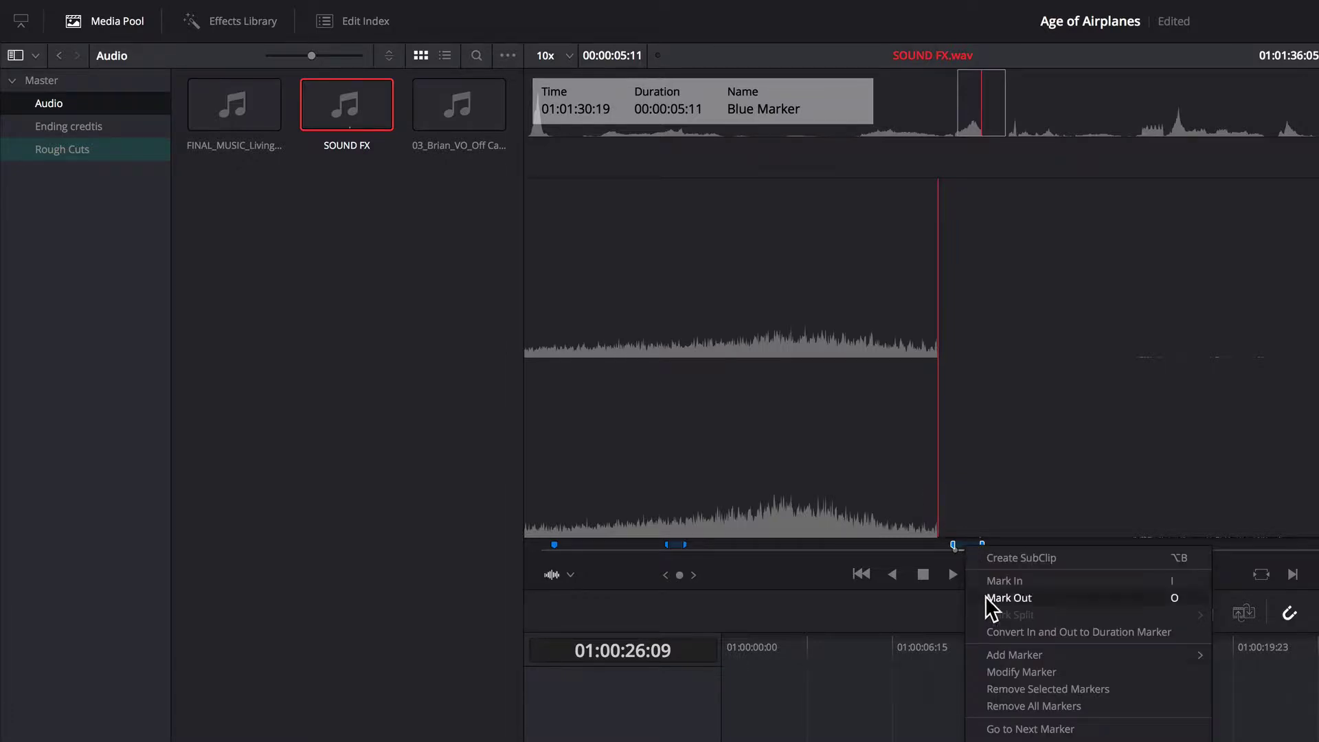
mouse_move(1038, 657)
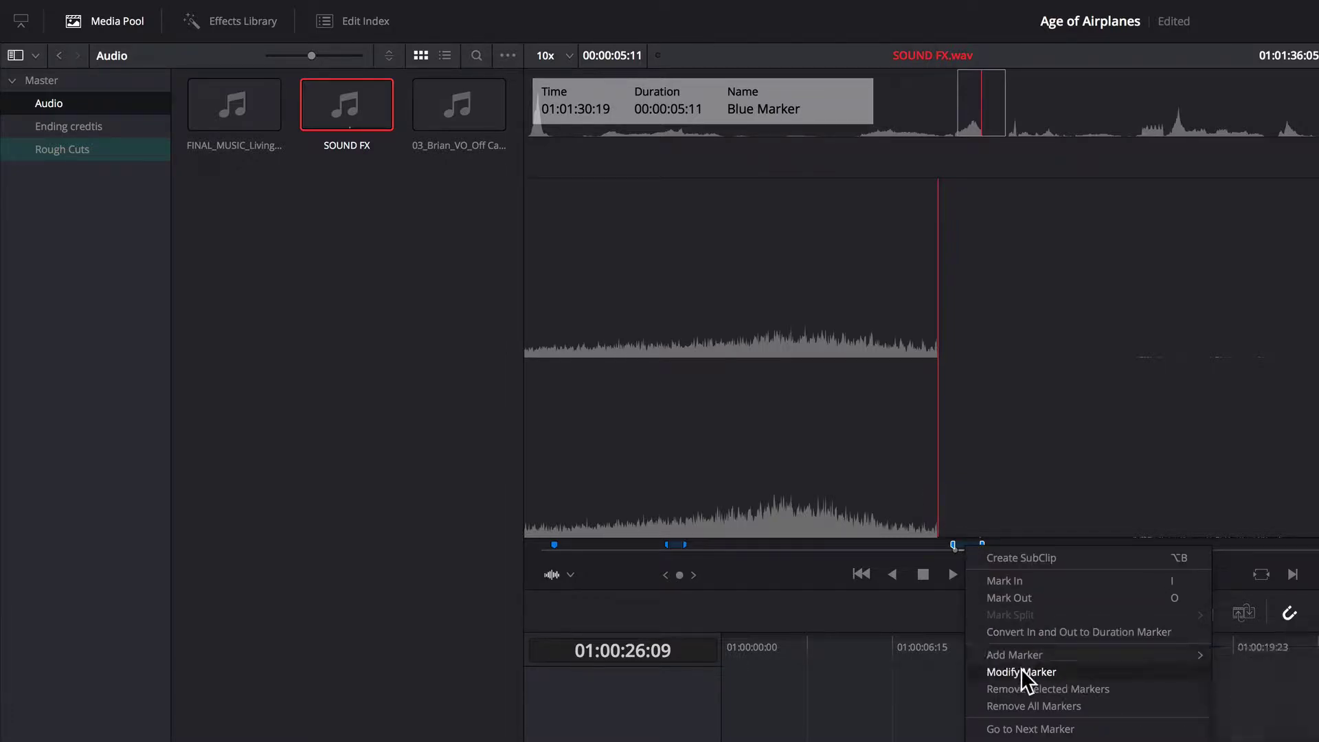
left_click(1072, 672)
left_click(918, 378)
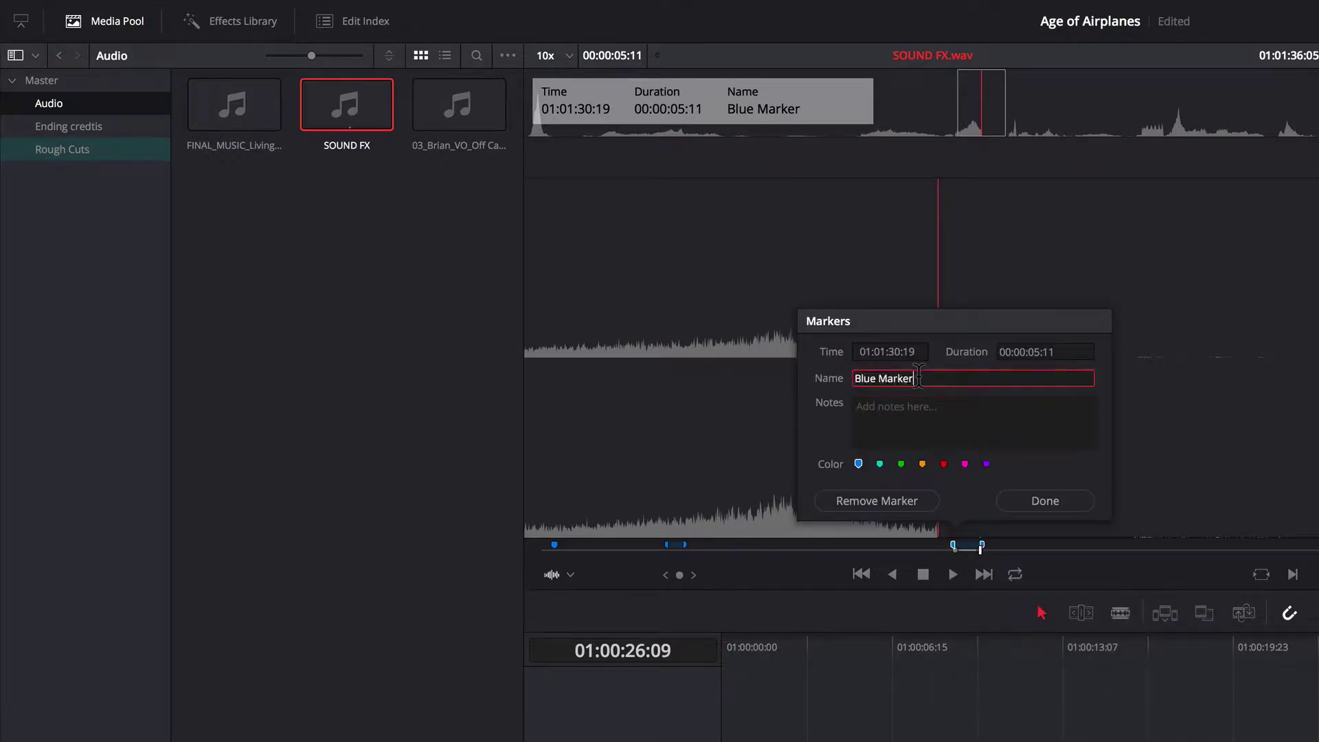
left_click_drag(918, 378, 811, 377)
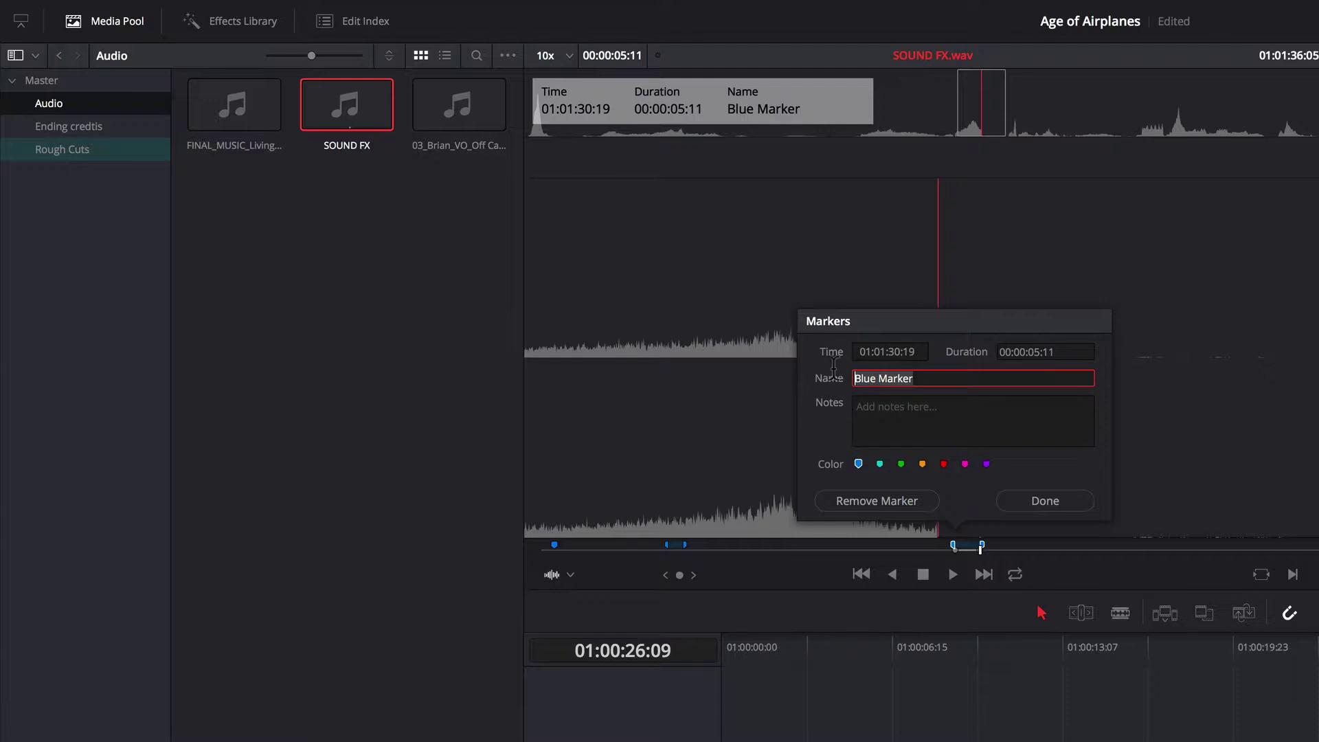
type("Jet take off")
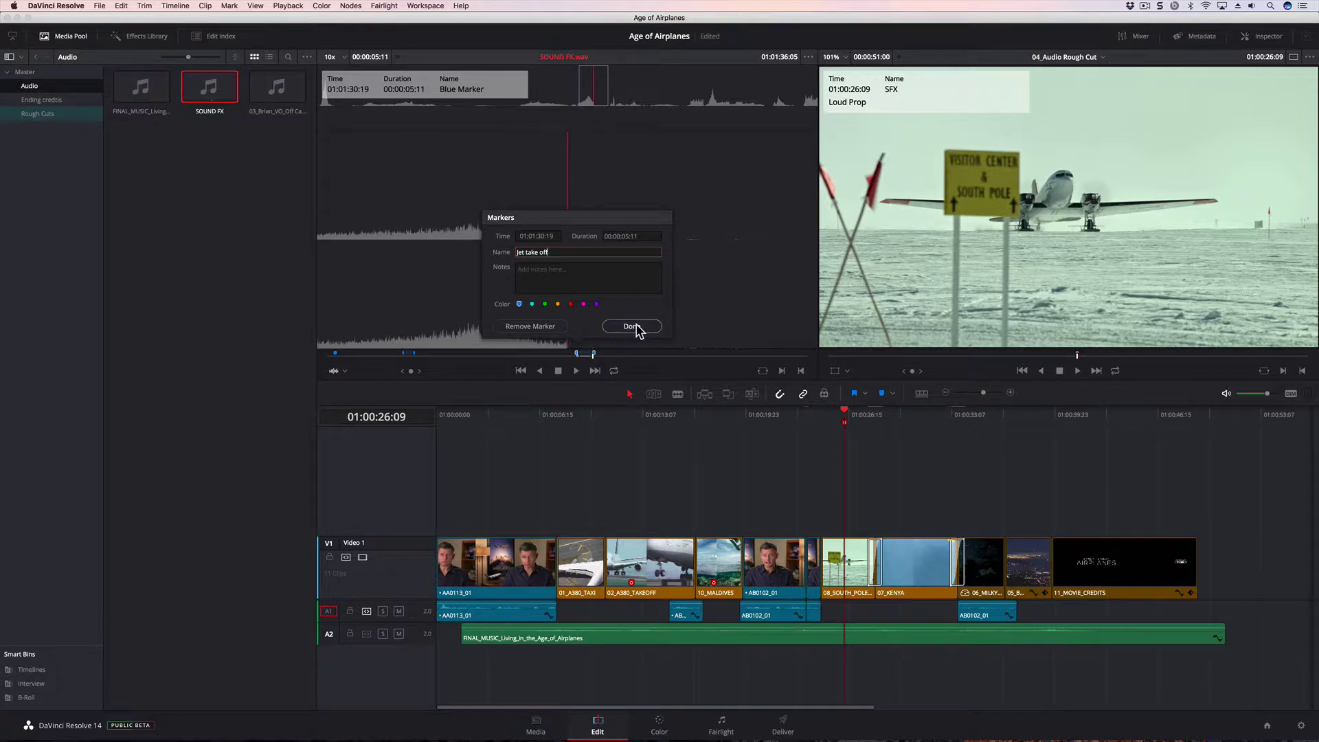
left_click(632, 326)
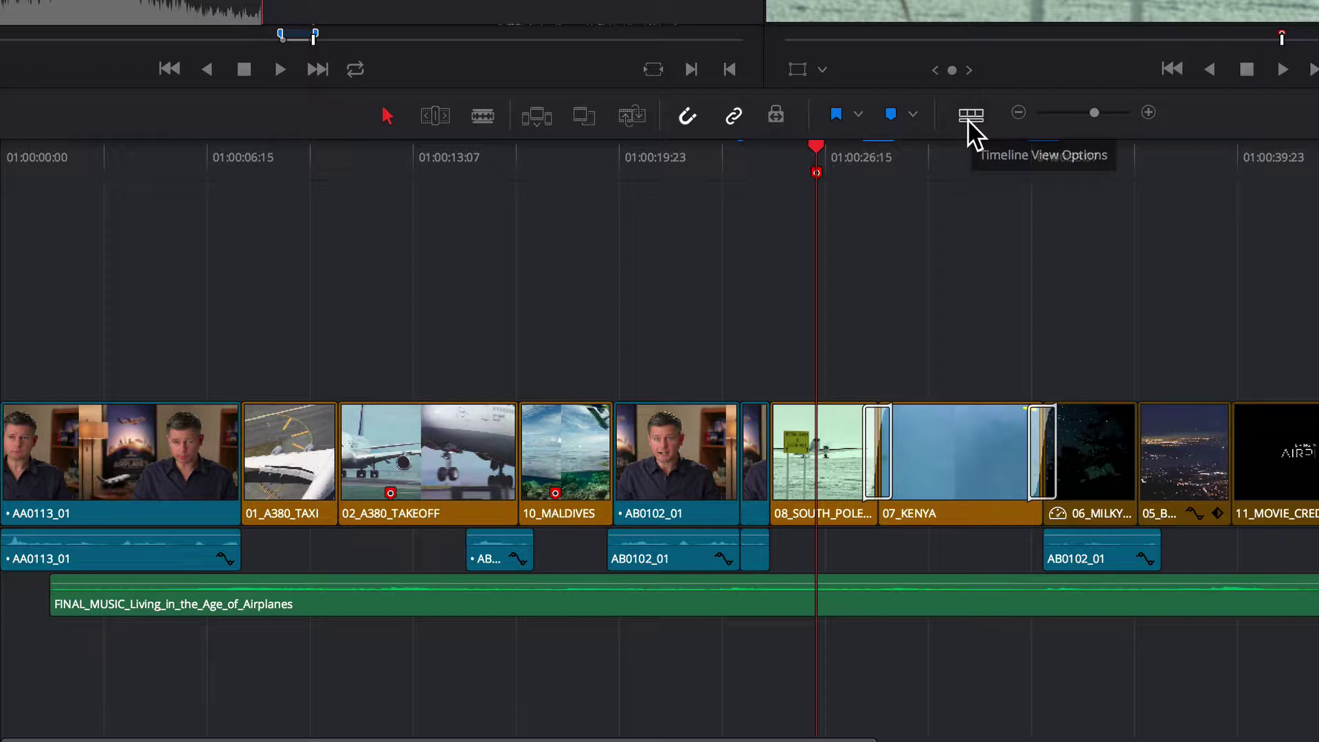
Switch the timeline to the compact clip view without thumbnails and turn audio waveforms back on.
left_click(970, 115)
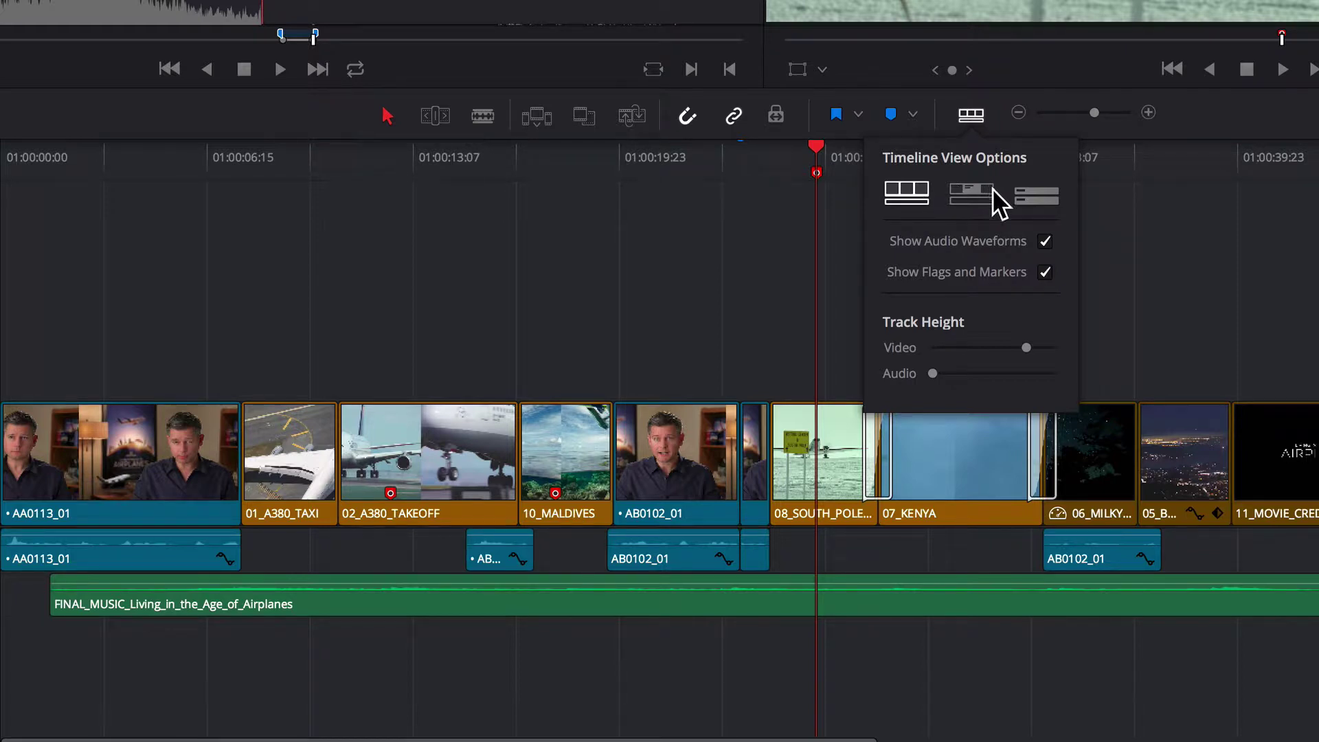
left_click(1037, 197)
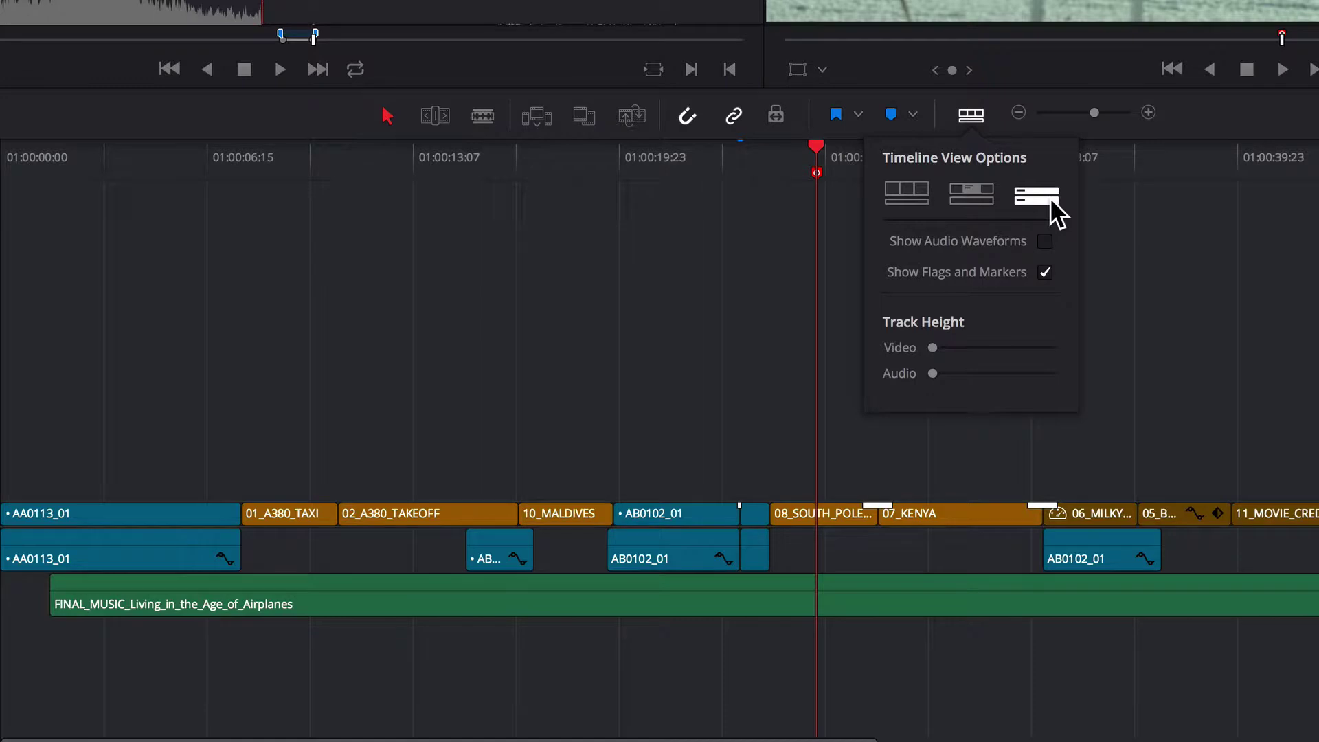
left_click(1045, 242)
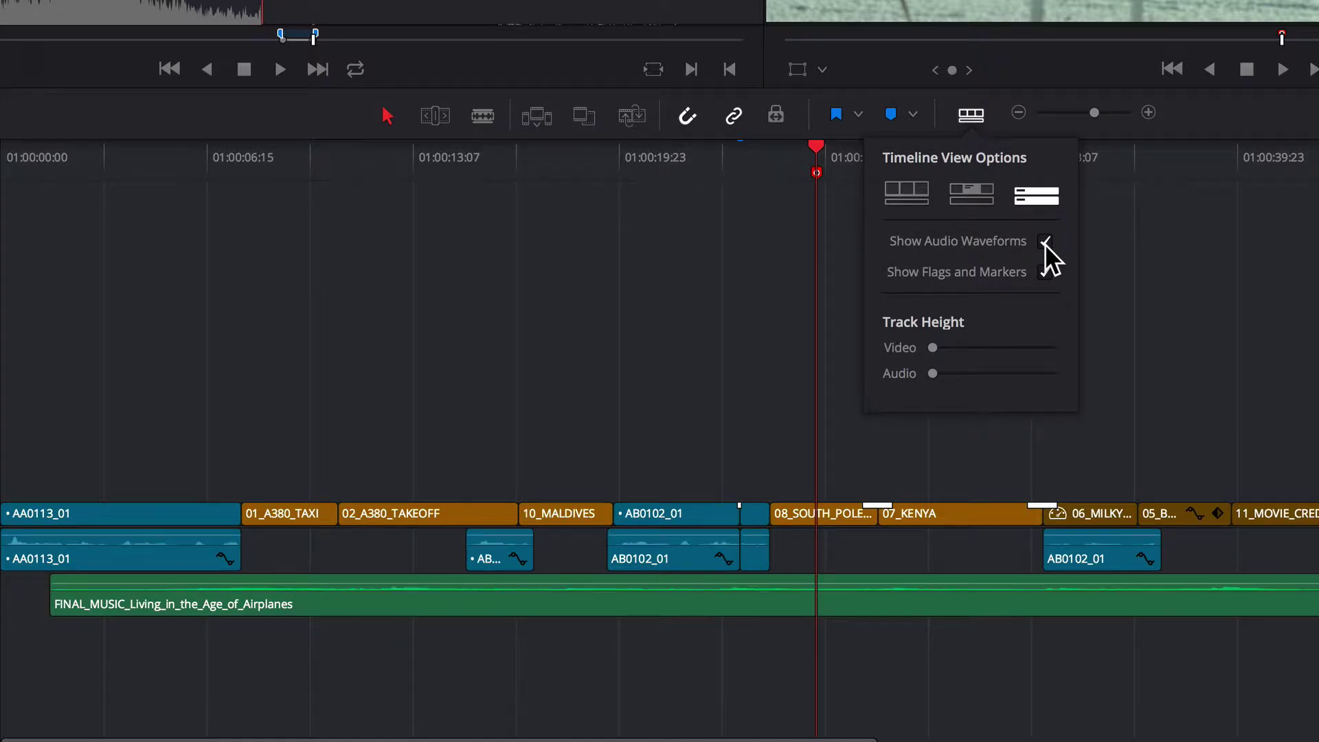
Raise the audio track height to about half and the video track height slightly, and move the video/audio track divider up.
left_click_drag(932, 373, 993, 376)
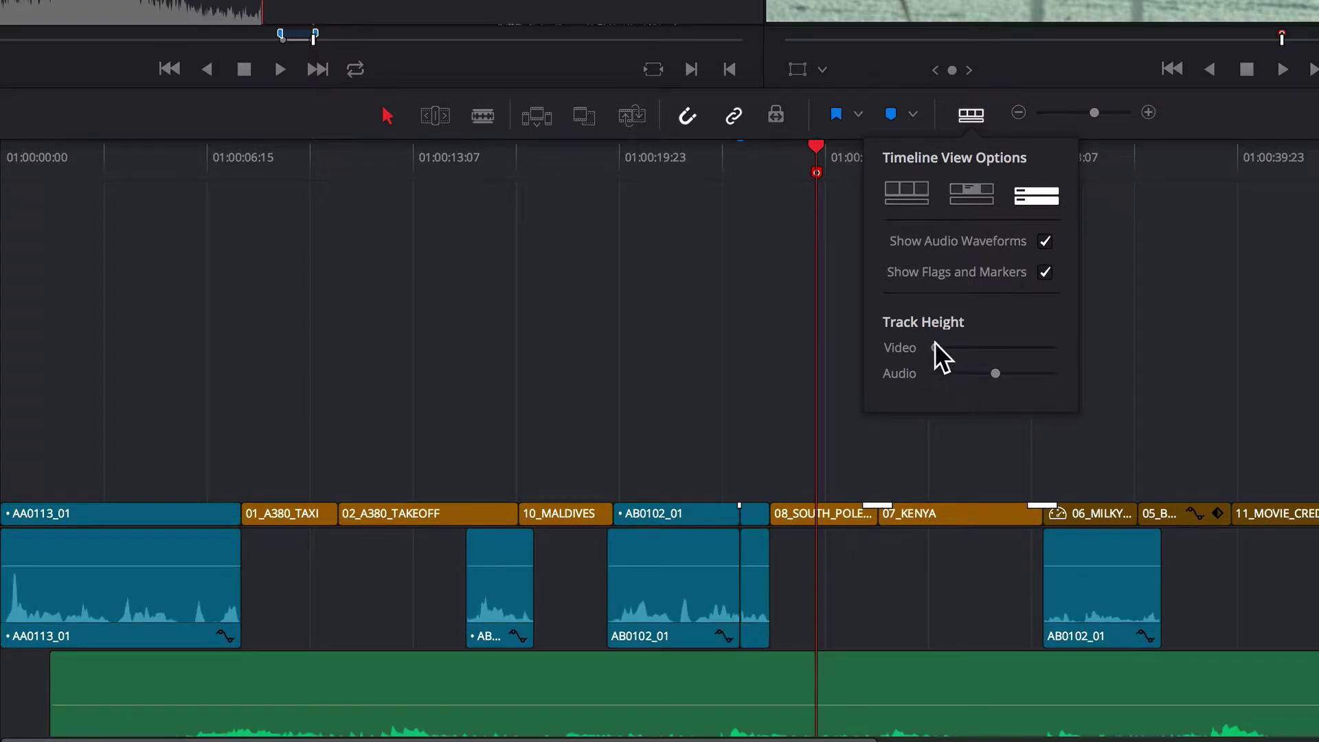
left_click_drag(933, 345, 1066, 347)
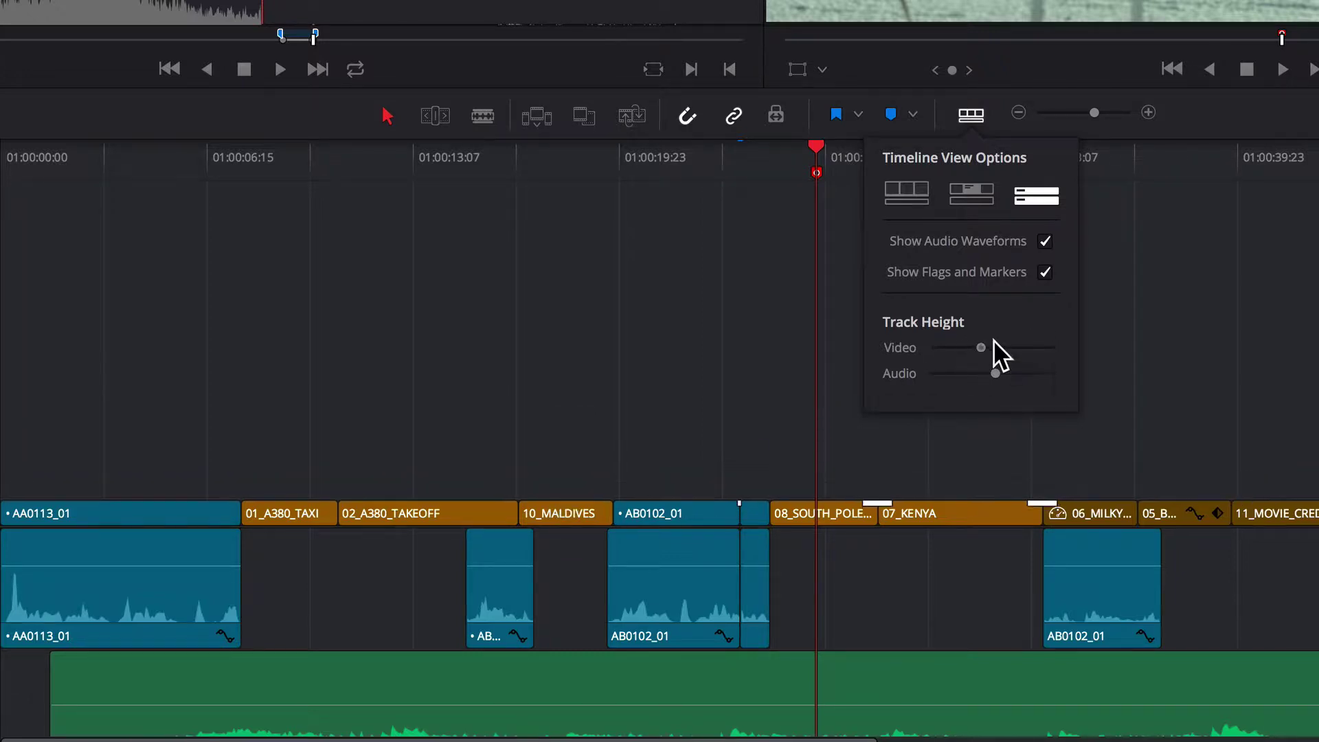
left_click(963, 116)
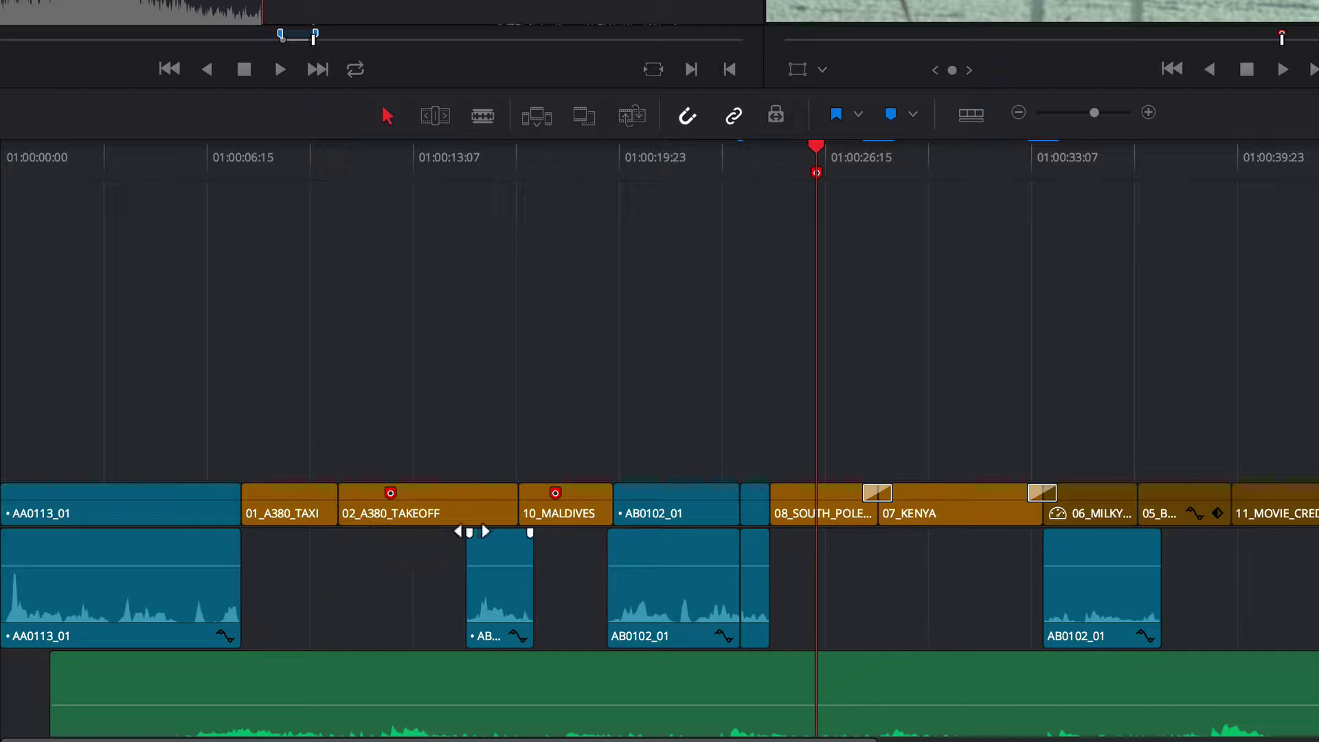
mouse_move(490, 527)
left_click_drag(490, 527, 502, 235)
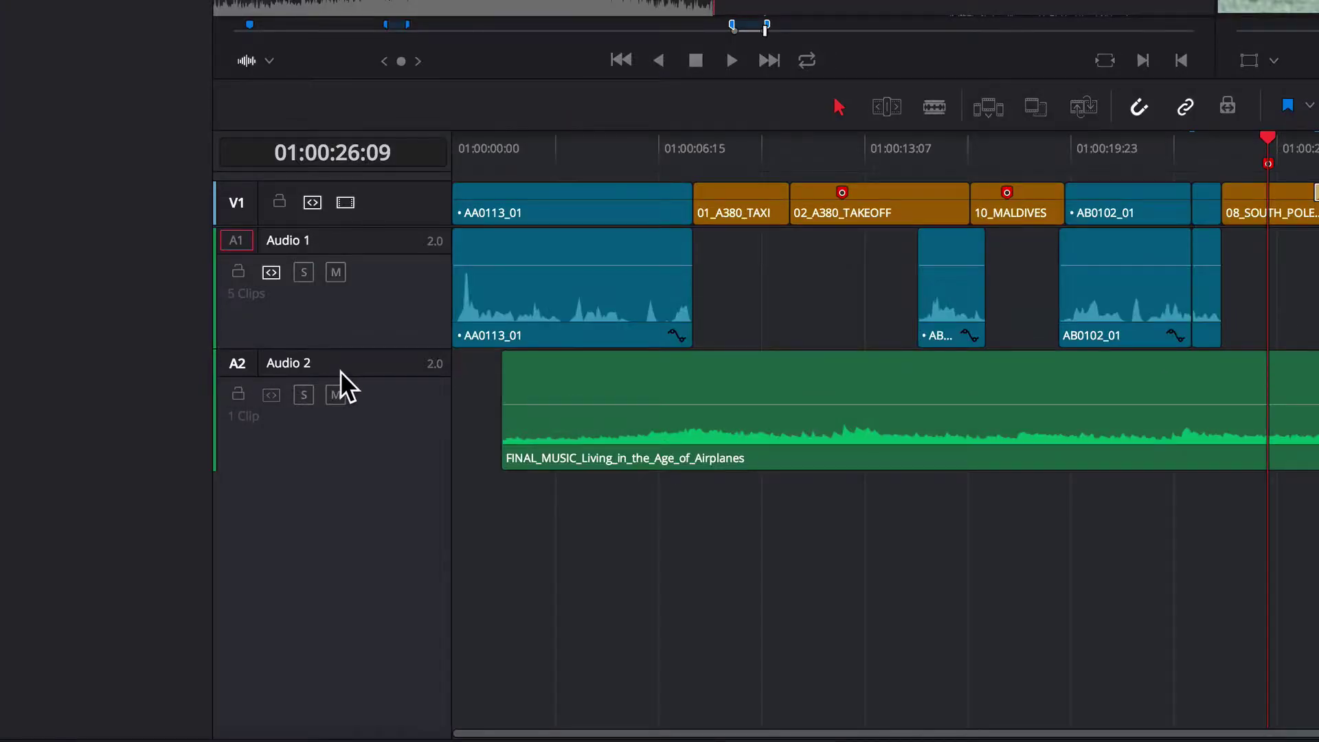
Add a stereo audio track below Audio 2 and patch the source audio to Audio 3.
right_click(364, 370)
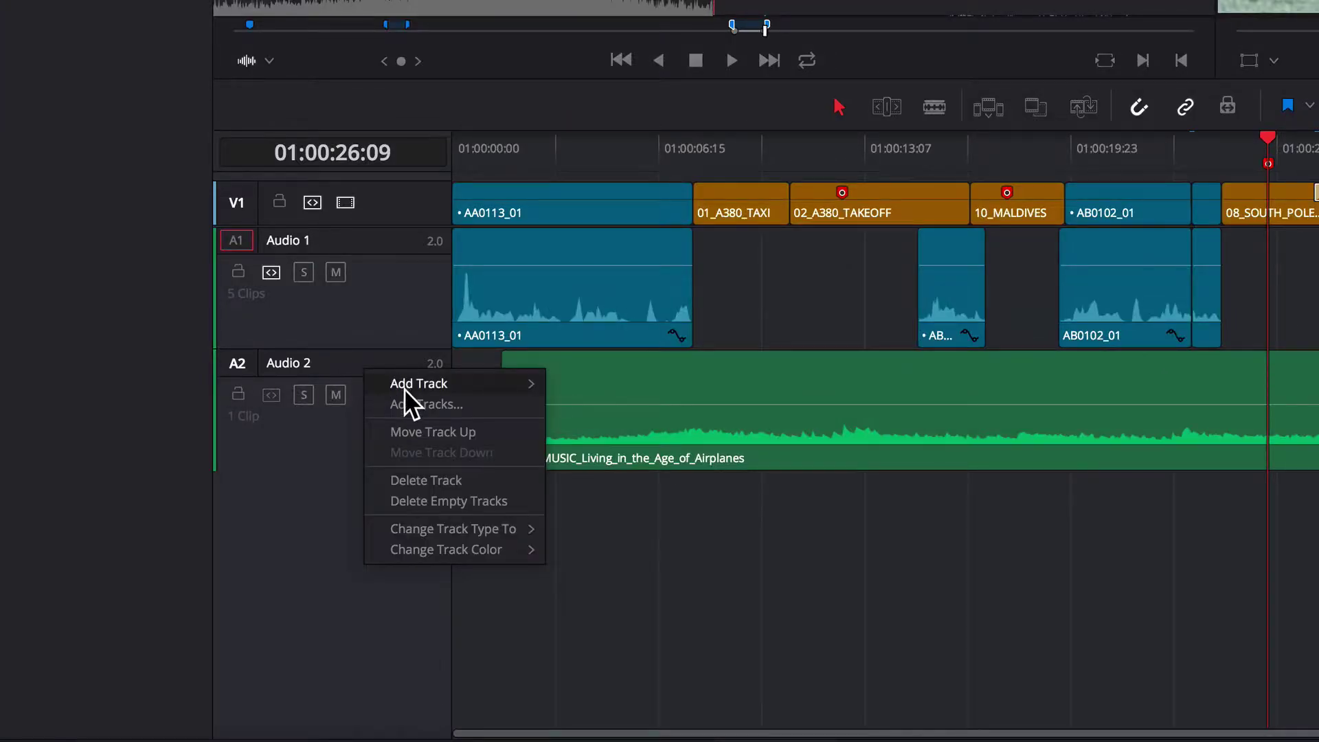
mouse_move(405, 389)
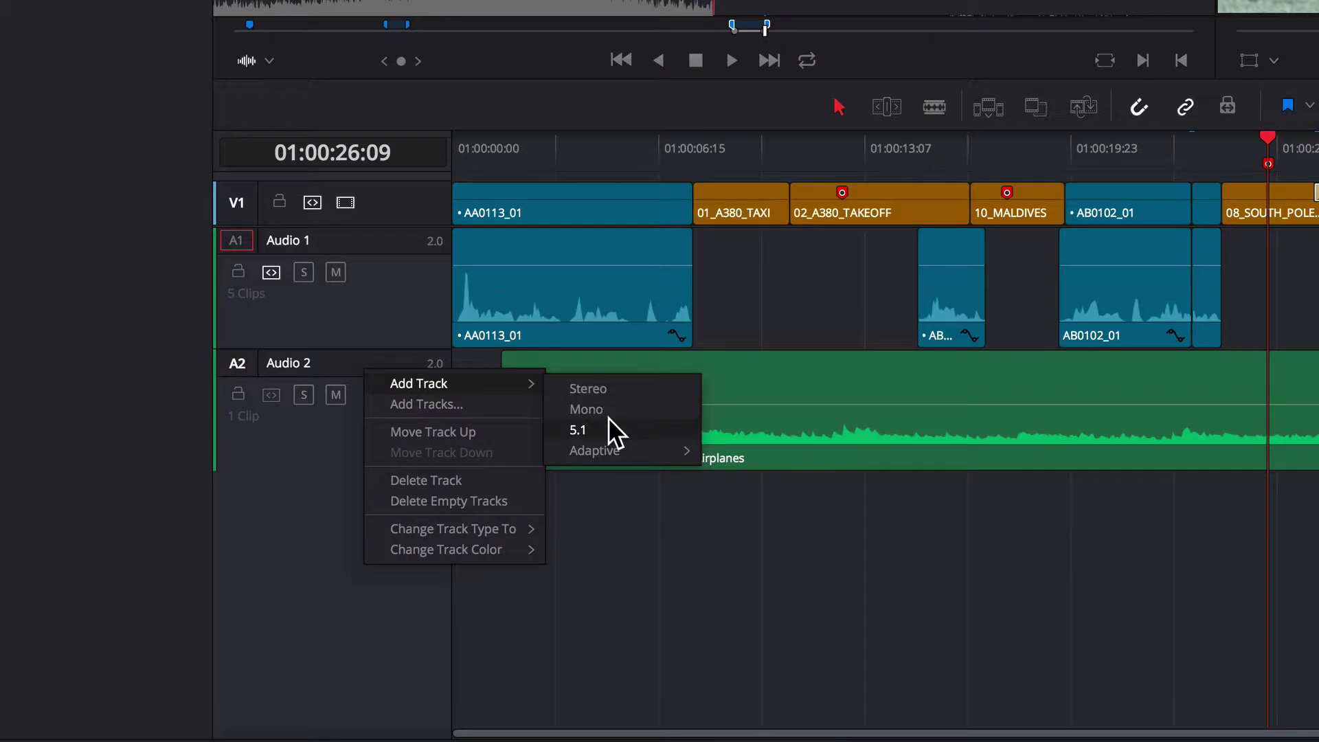
mouse_move(623, 445)
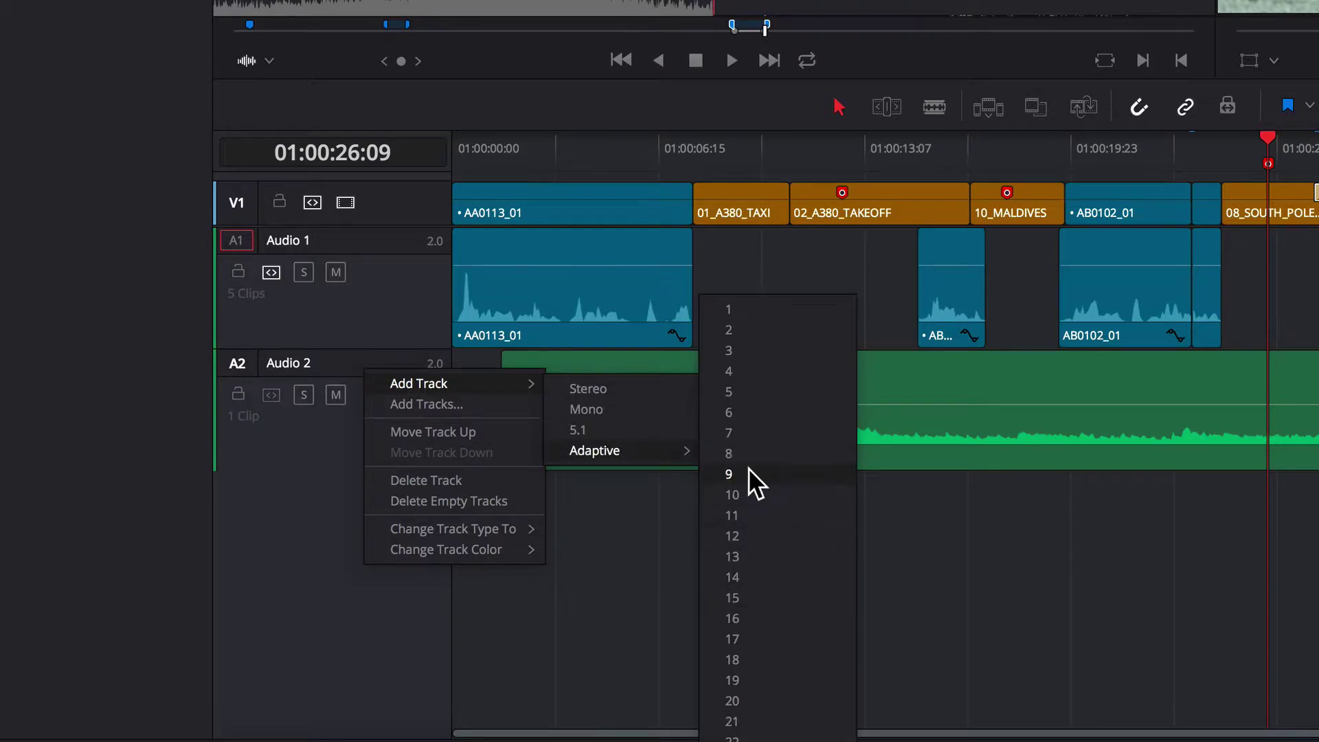
left_click(603, 387)
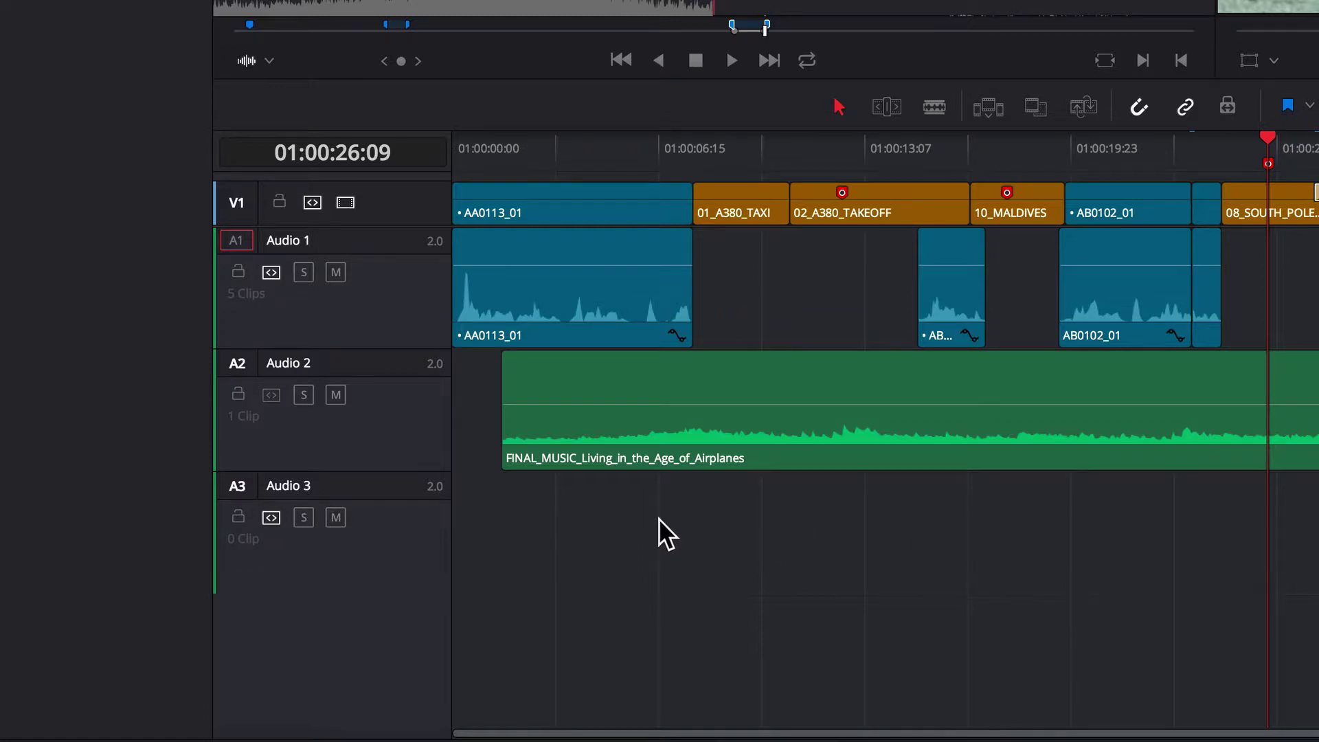
left_click(236, 487)
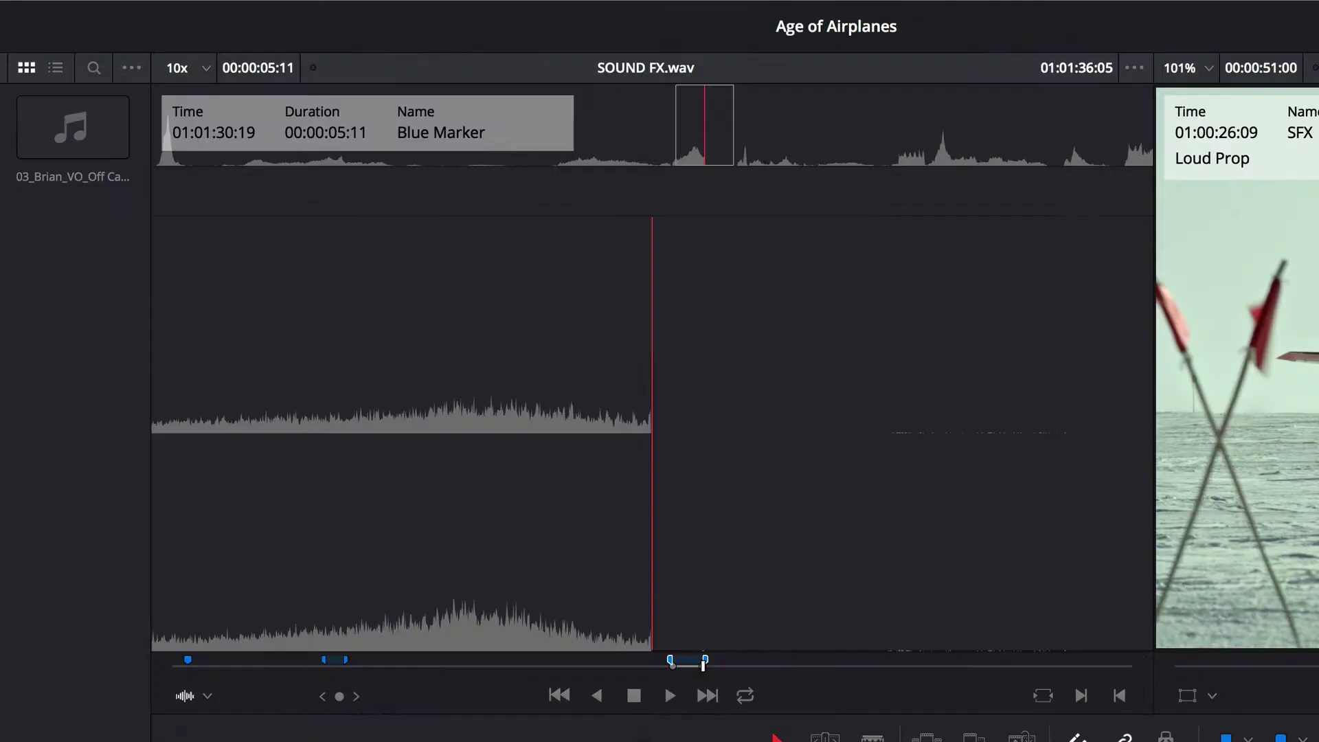
In the SOUND FX source clip, step through its markers and park the playhead on Marker 1 at 01:00:02:20.
key("q")
key("F9")
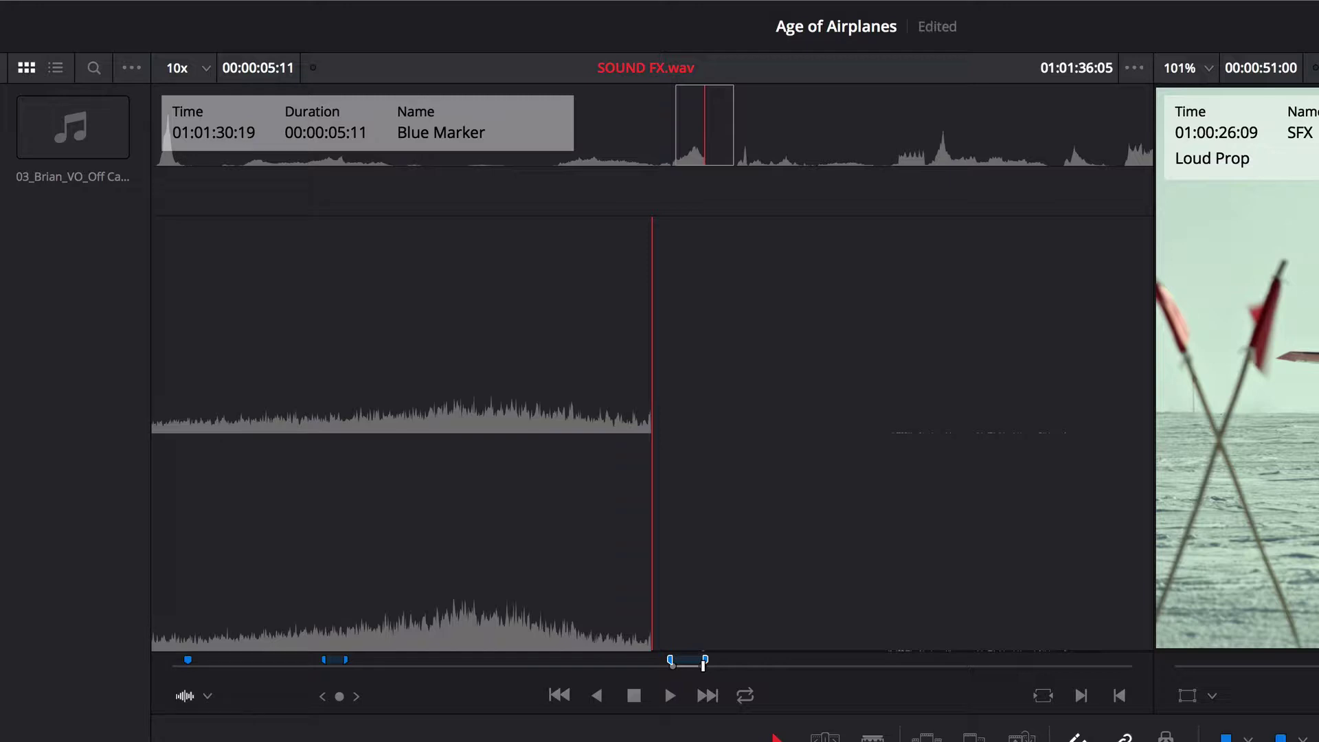
key("shift+Up")
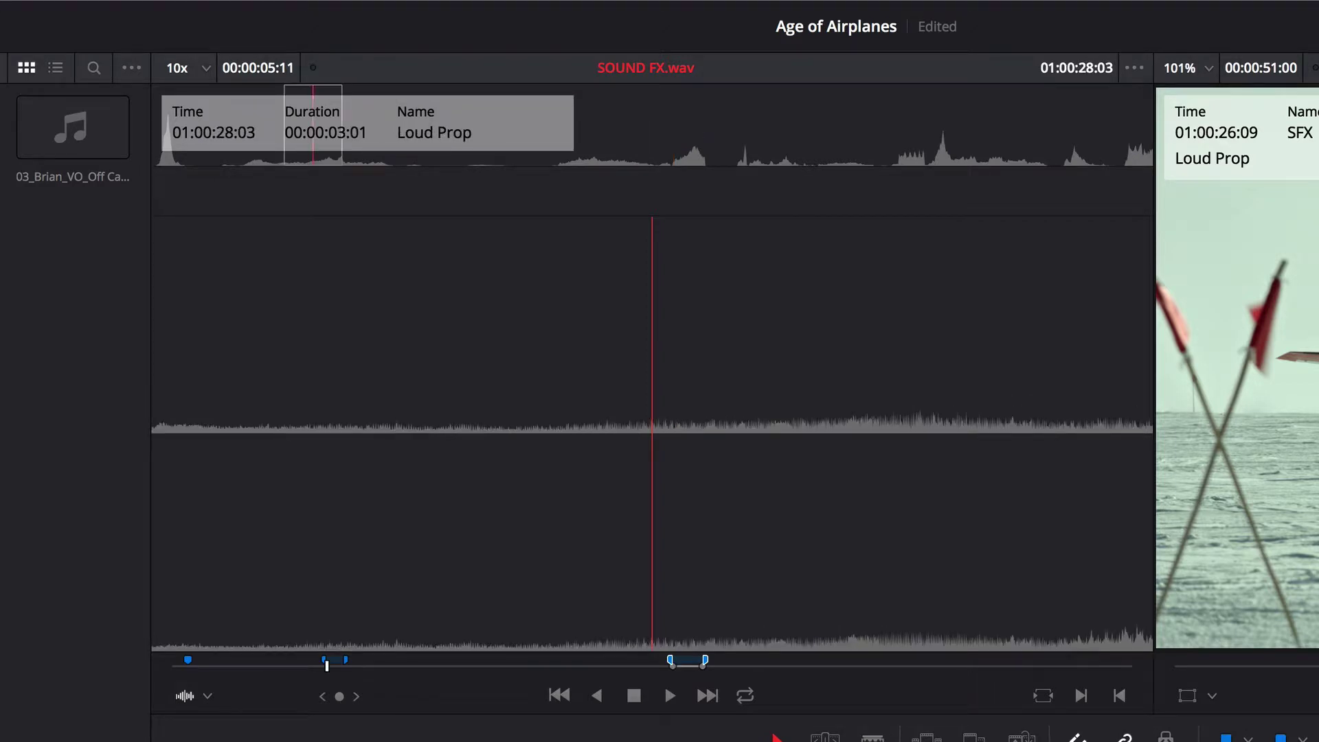
key("shift+Up")
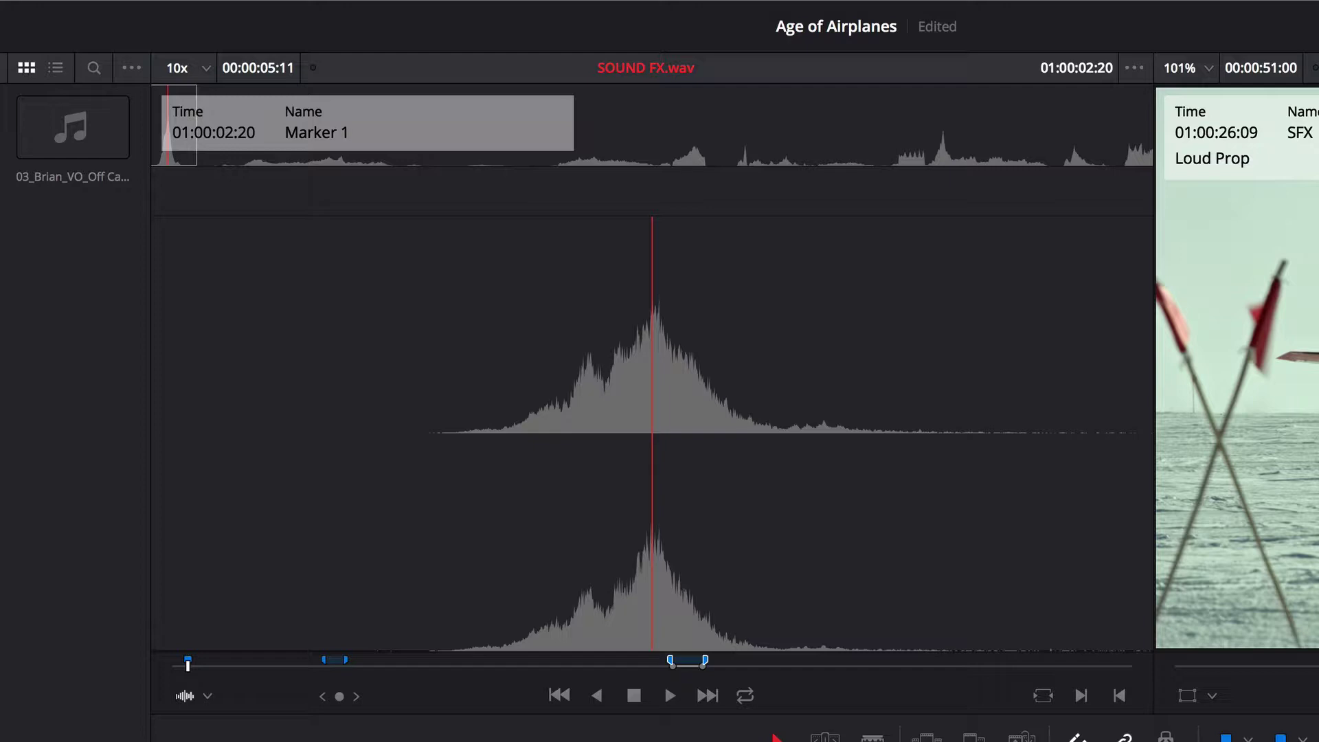
key("shift+Down")
key("shift+Down")
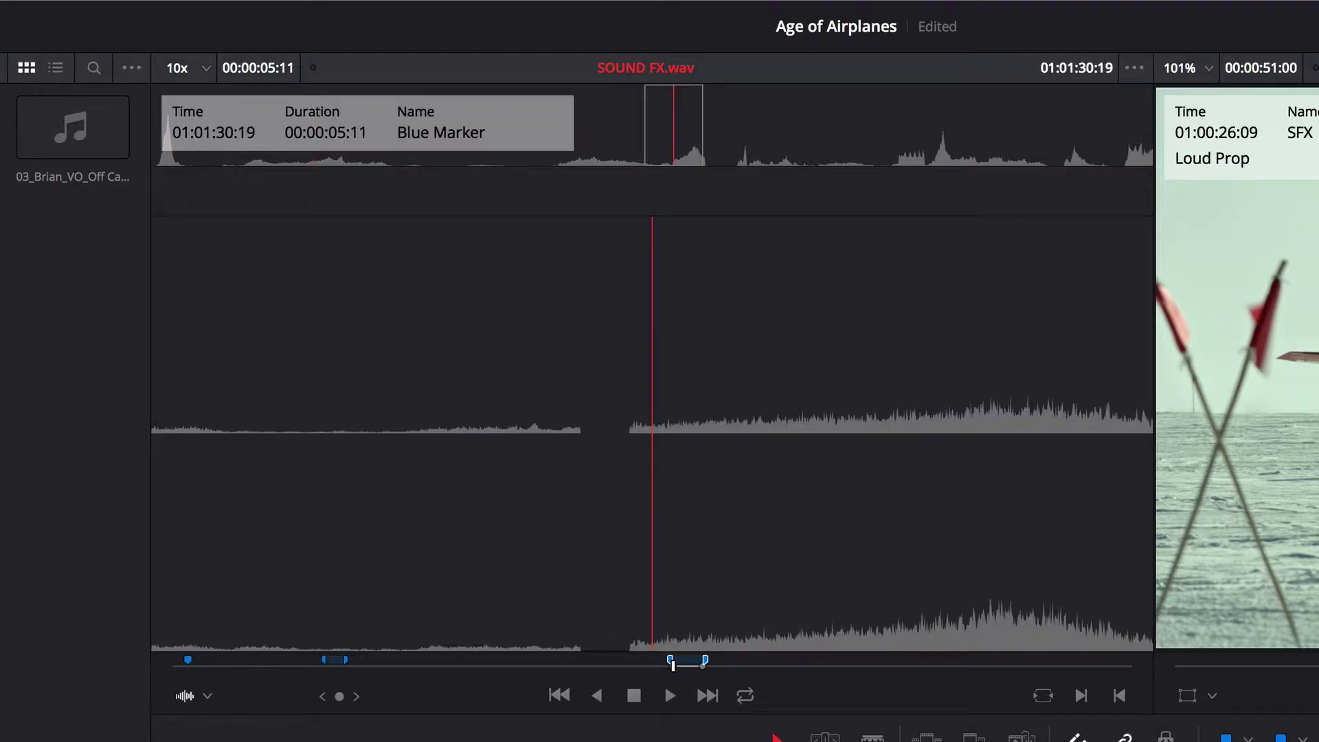
key("shift+Up")
key("shift+Up")
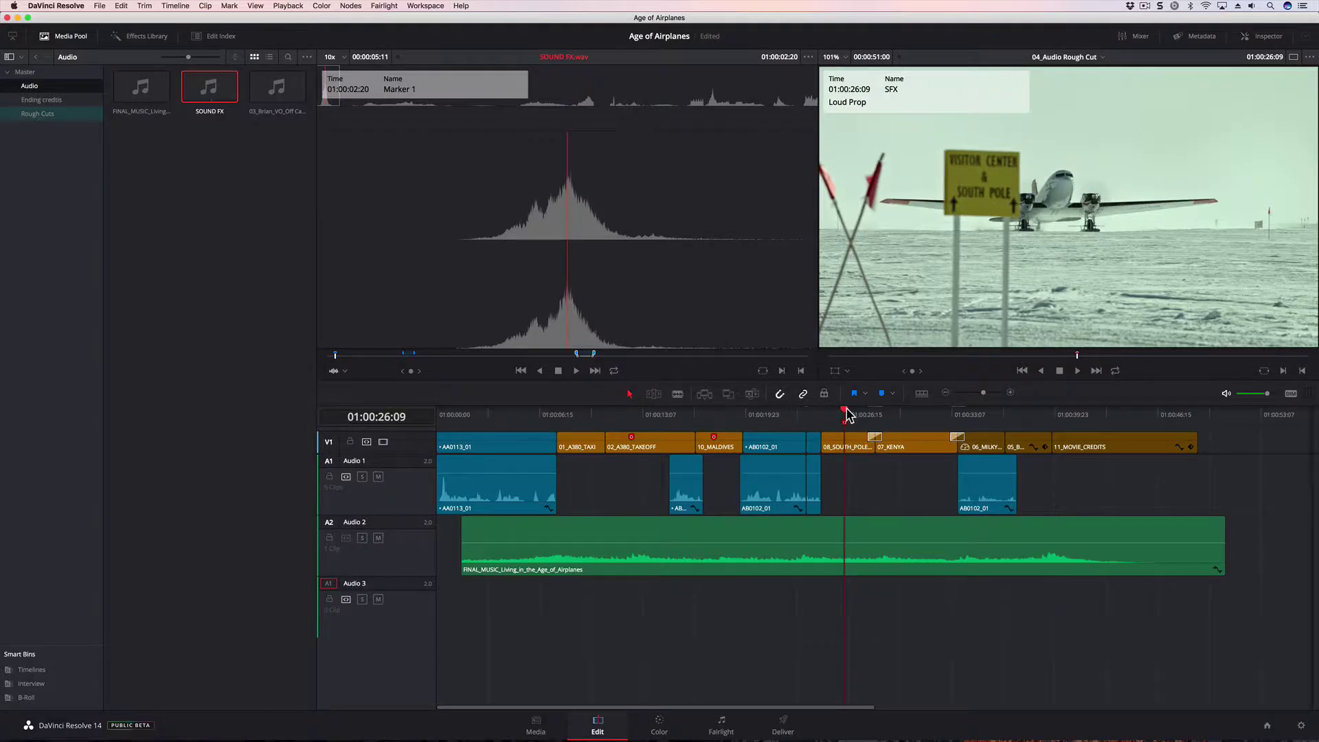
Place the timeline playhead at 01:00:17:21, one frame before the red marker on the 10_MALDIVES clip.
left_click_drag(845, 415, 713, 415)
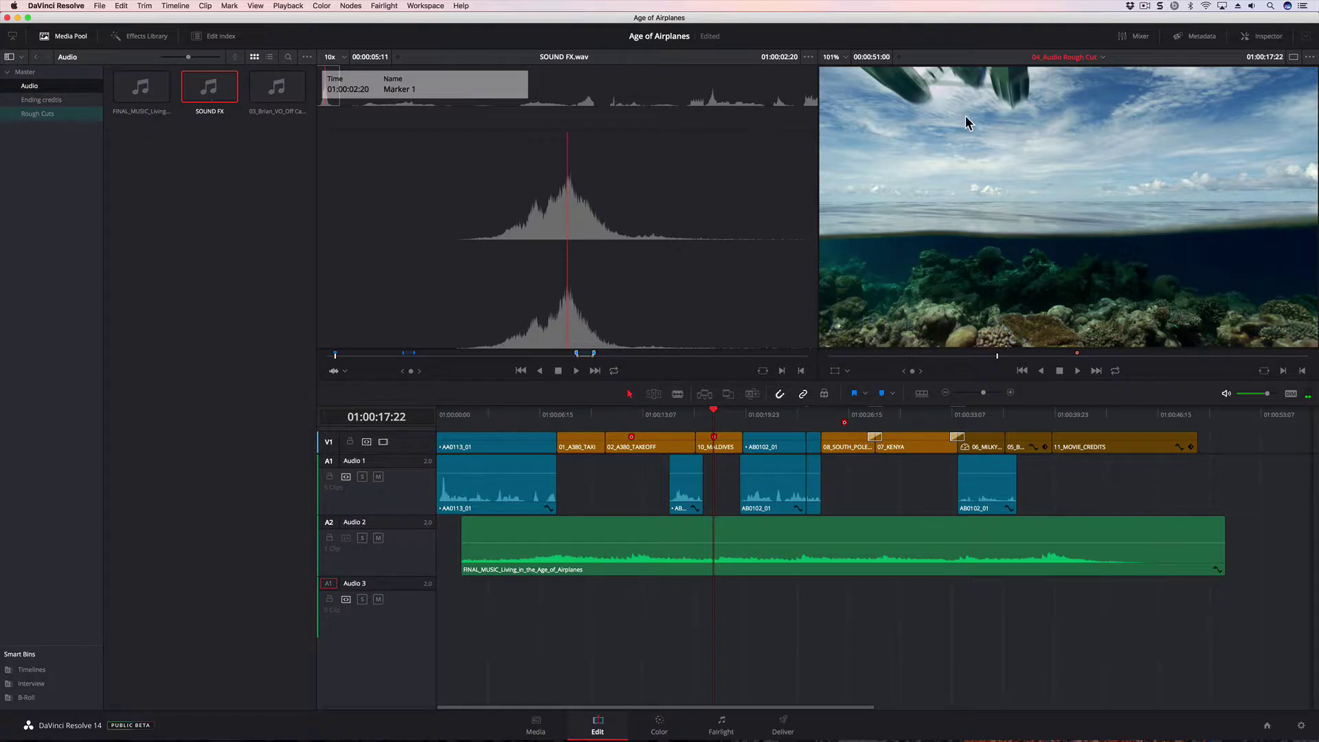
left_click_drag(984, 394, 989, 395)
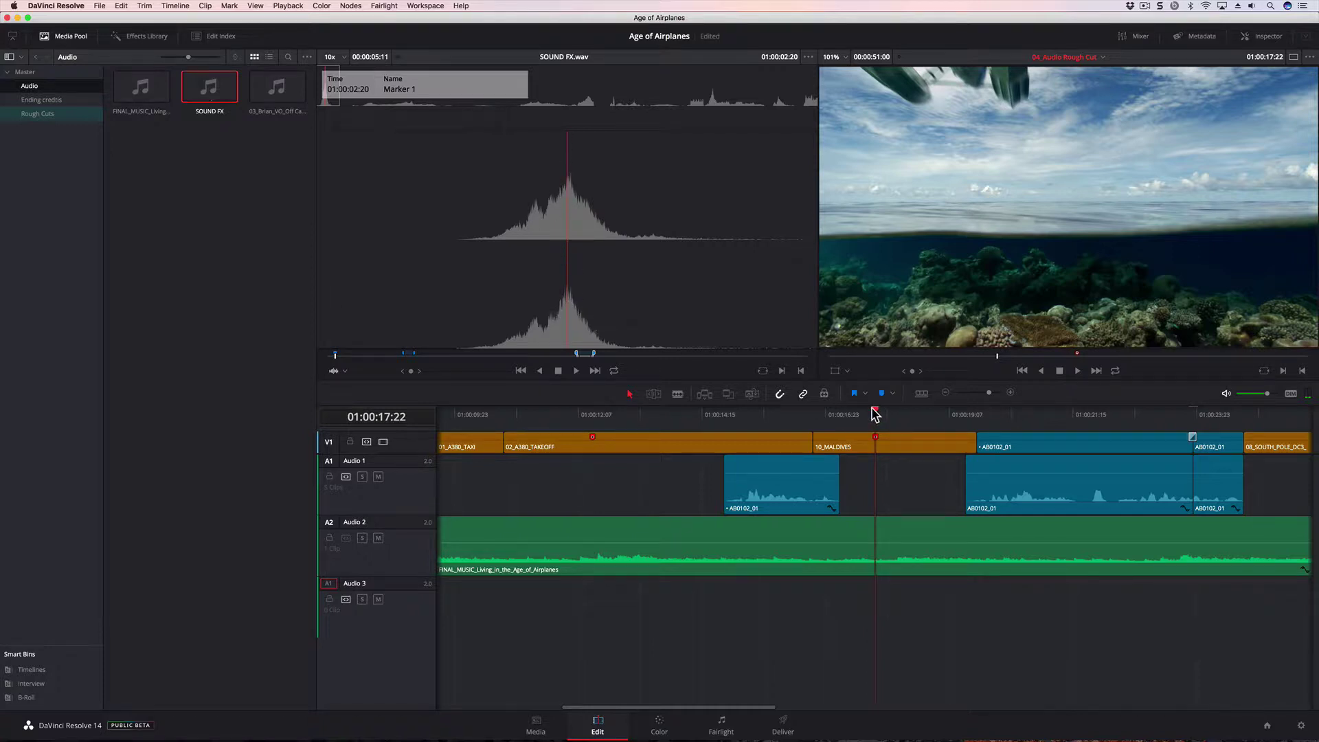
left_click_drag(874, 412, 866, 413)
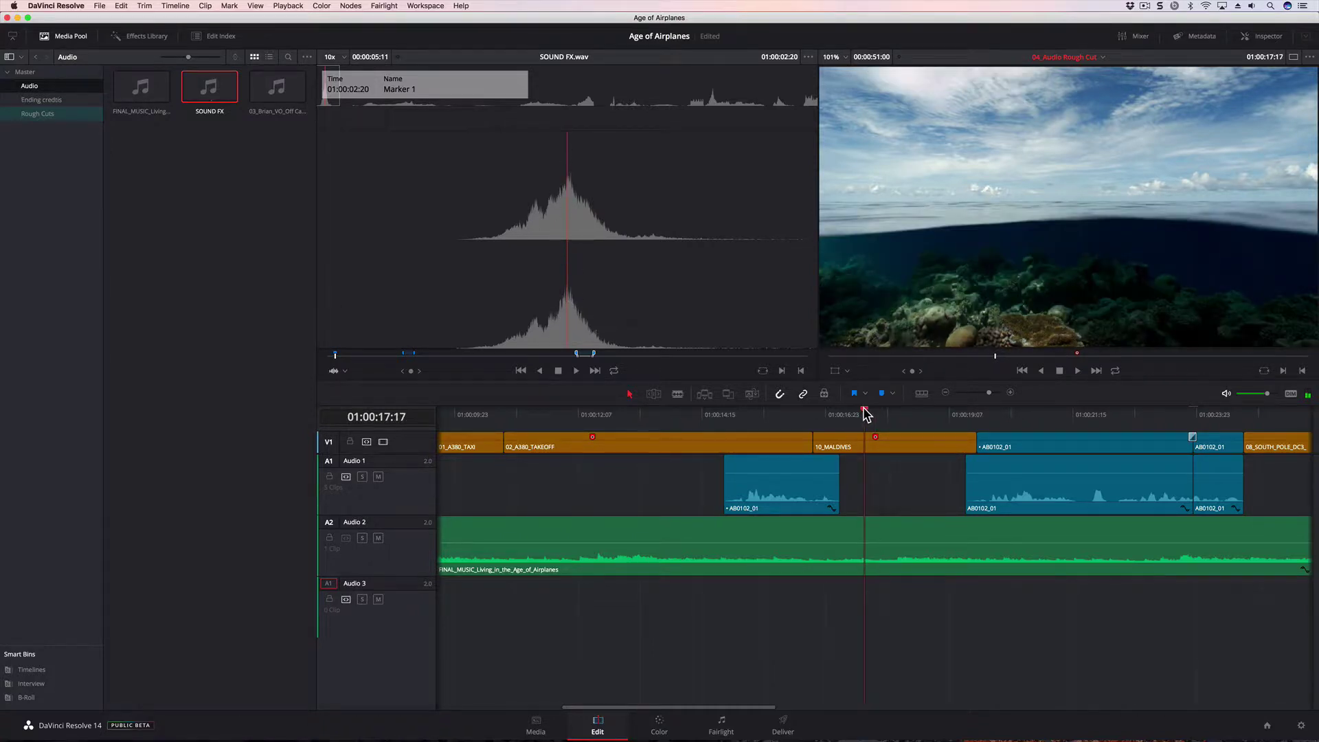
key("Right")
key("Right")
key("Right")
key("Right")
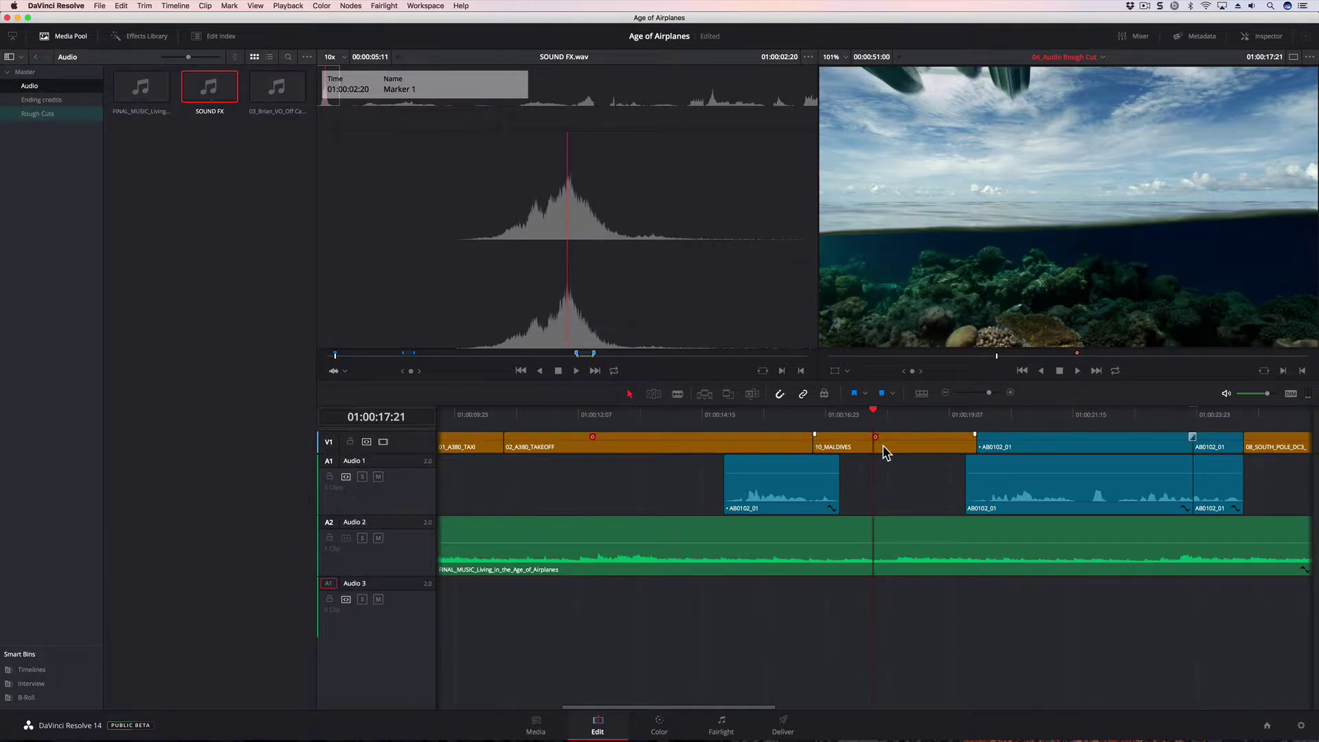
Replace-edit SOUND FX onto Audio 3 across the marked 10_MALDIVES clip range, lined up at the playheads, and play it back.
key("x")
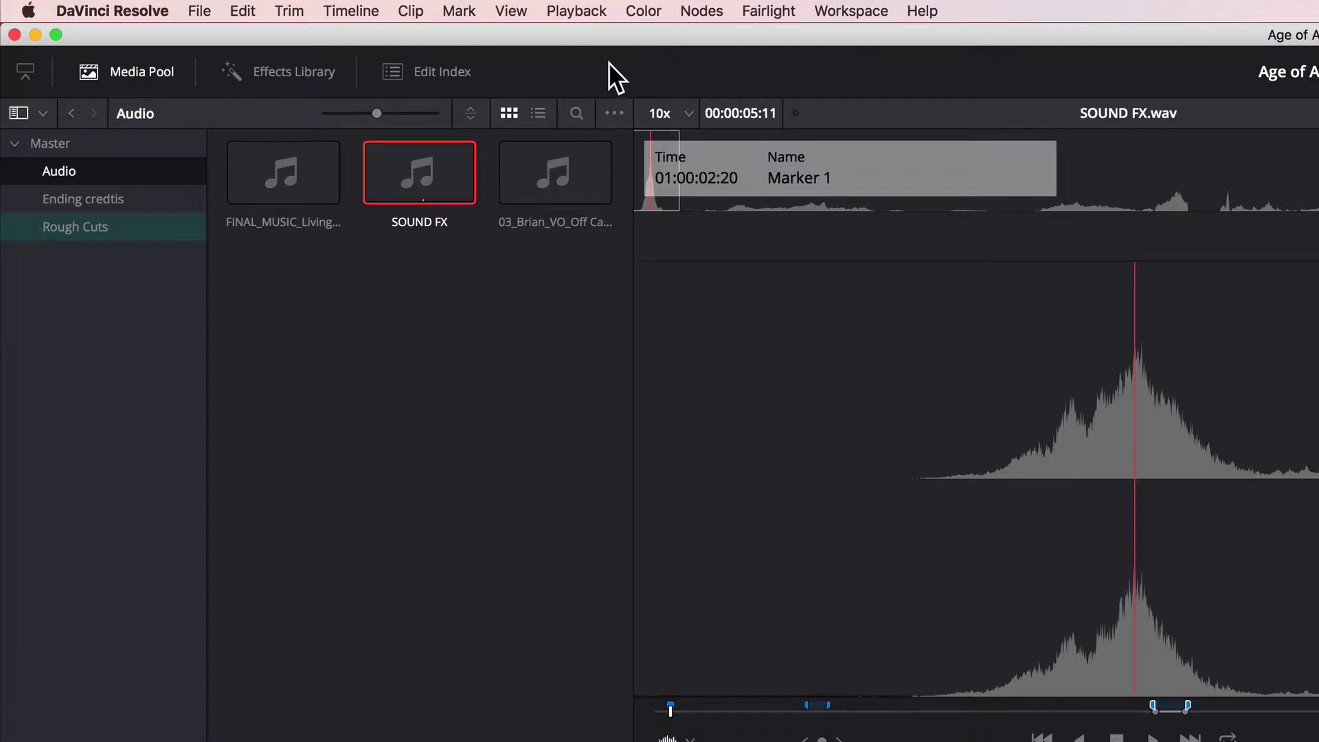
left_click(459, 11)
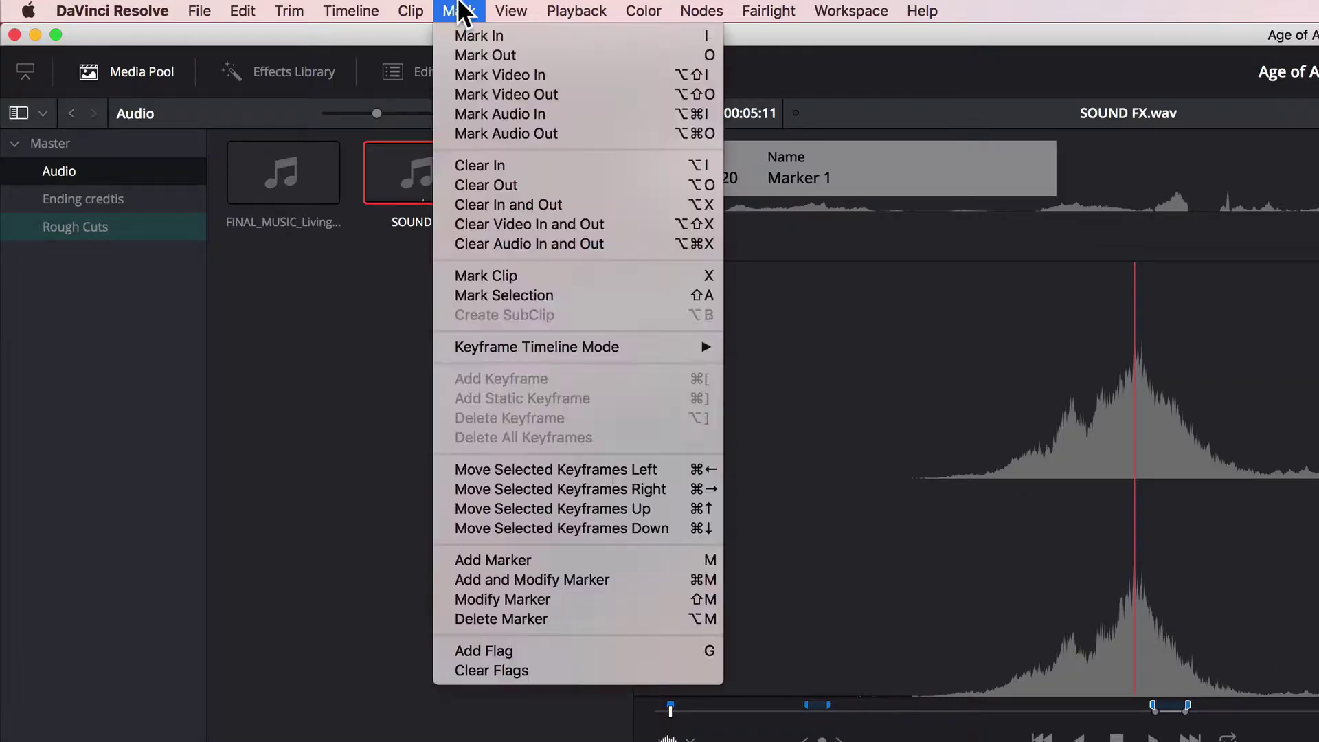
left_click(680, 275)
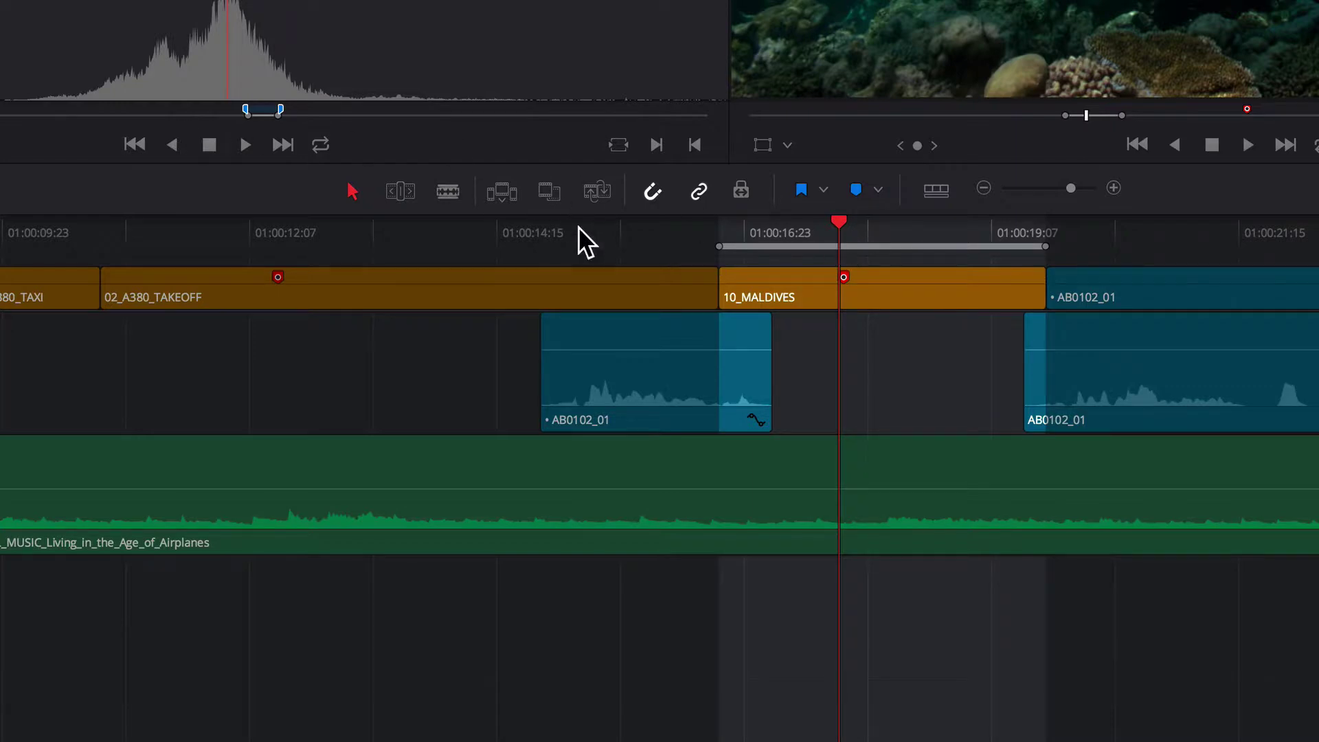
left_click(591, 190)
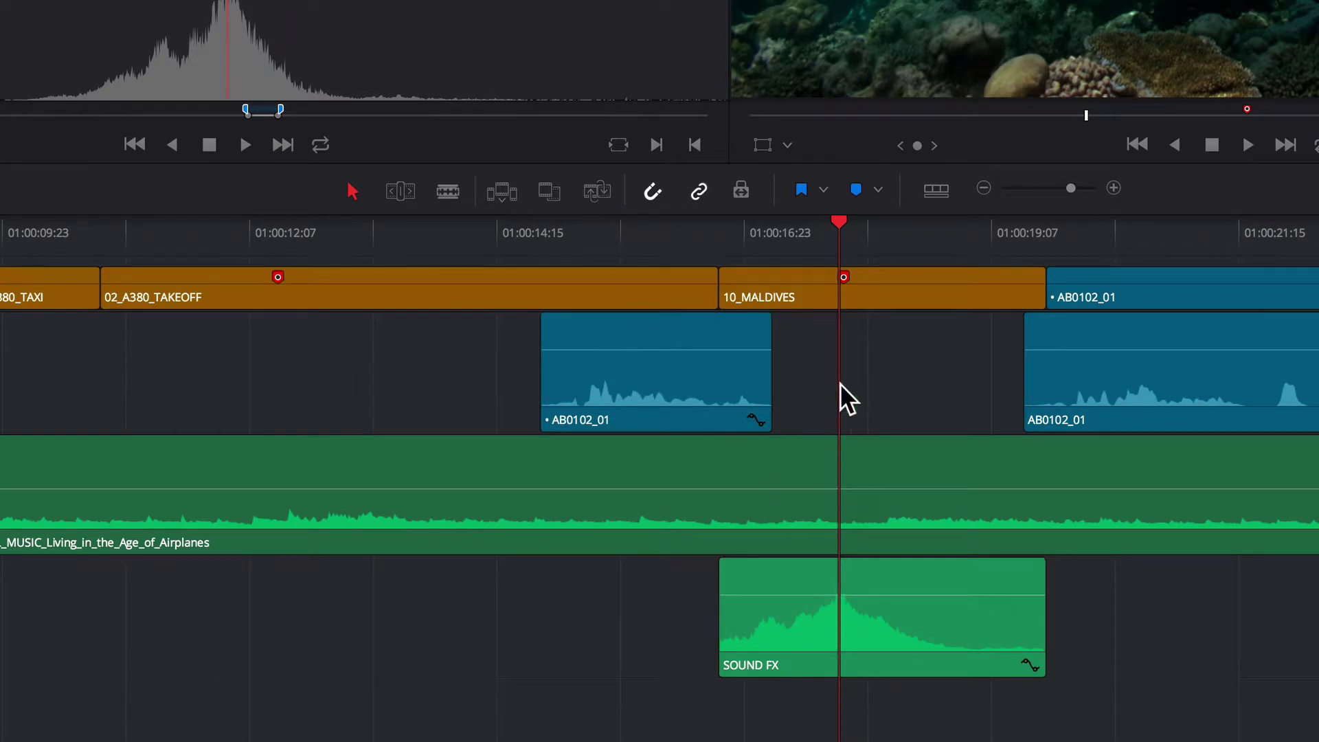
mouse_move(839, 201)
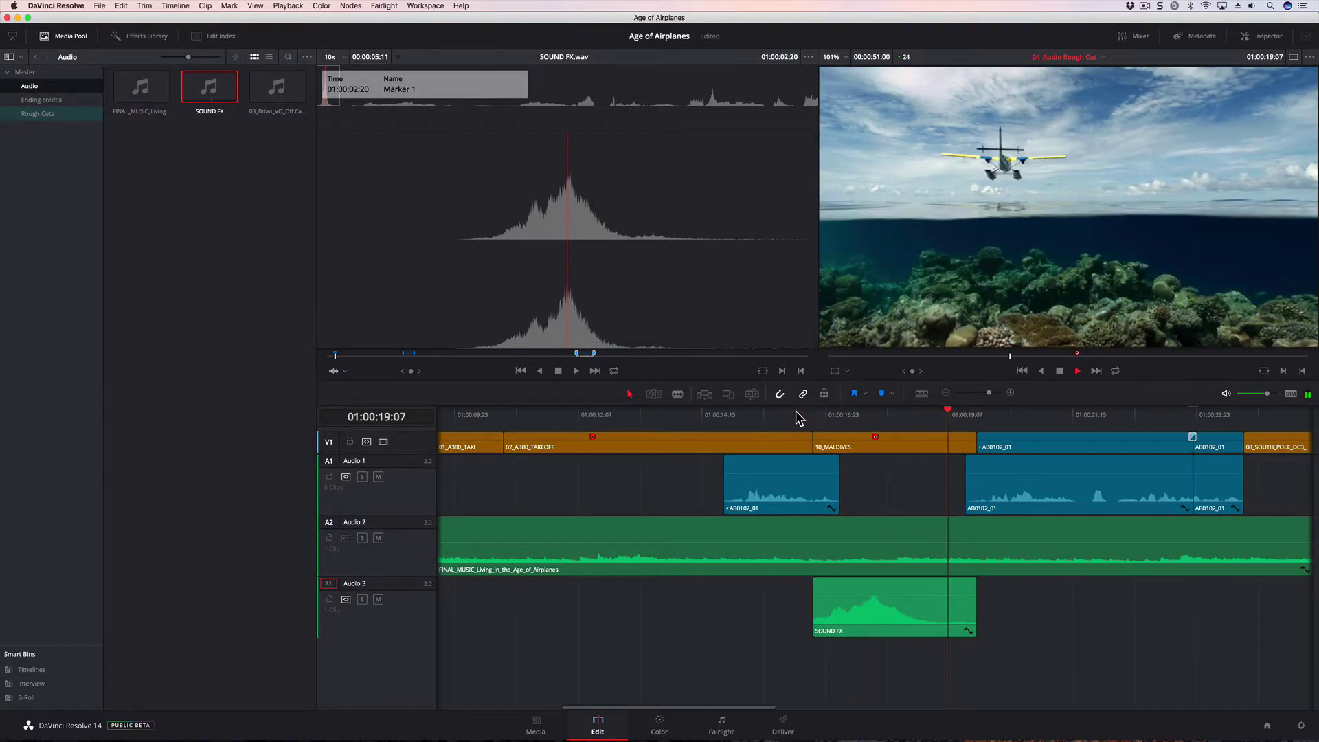
key("space")
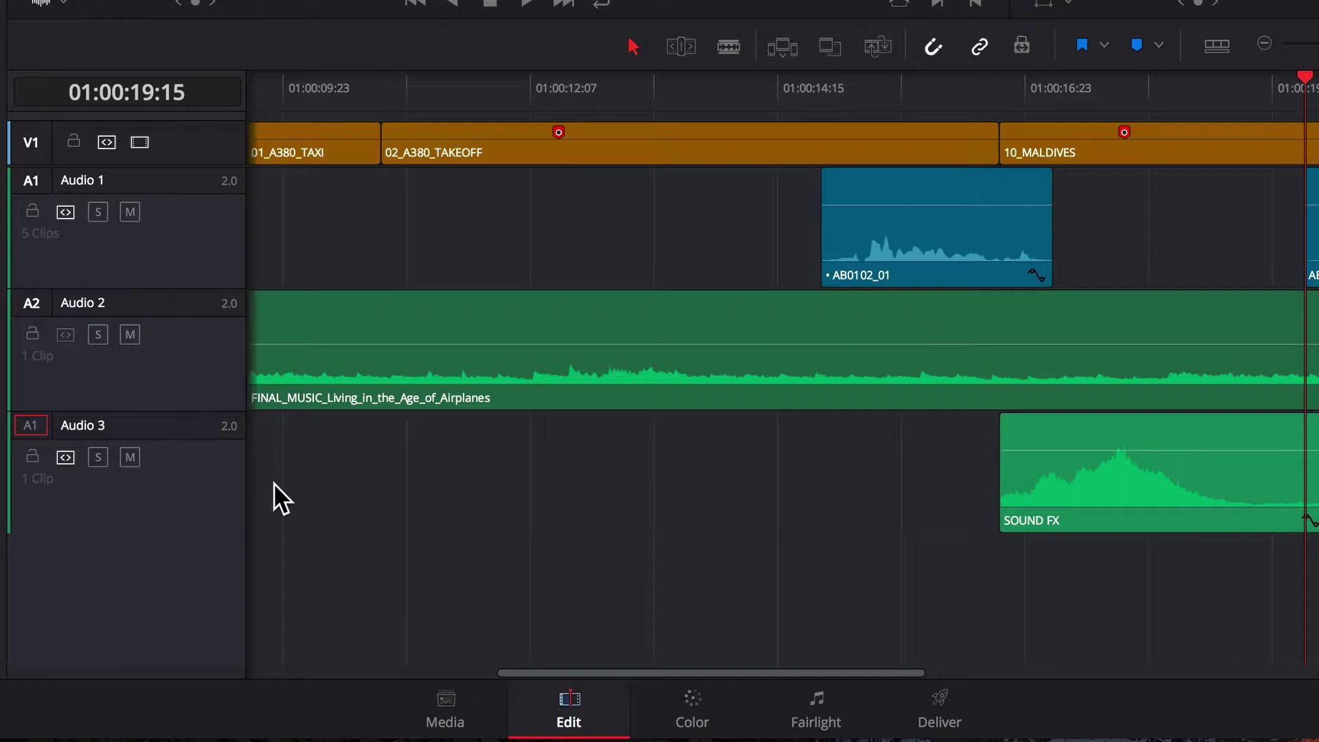
Change the track color of Audio 2 to Yellow and of Audio 3 to Lime.
right_click(150, 300)
mouse_move(279, 481)
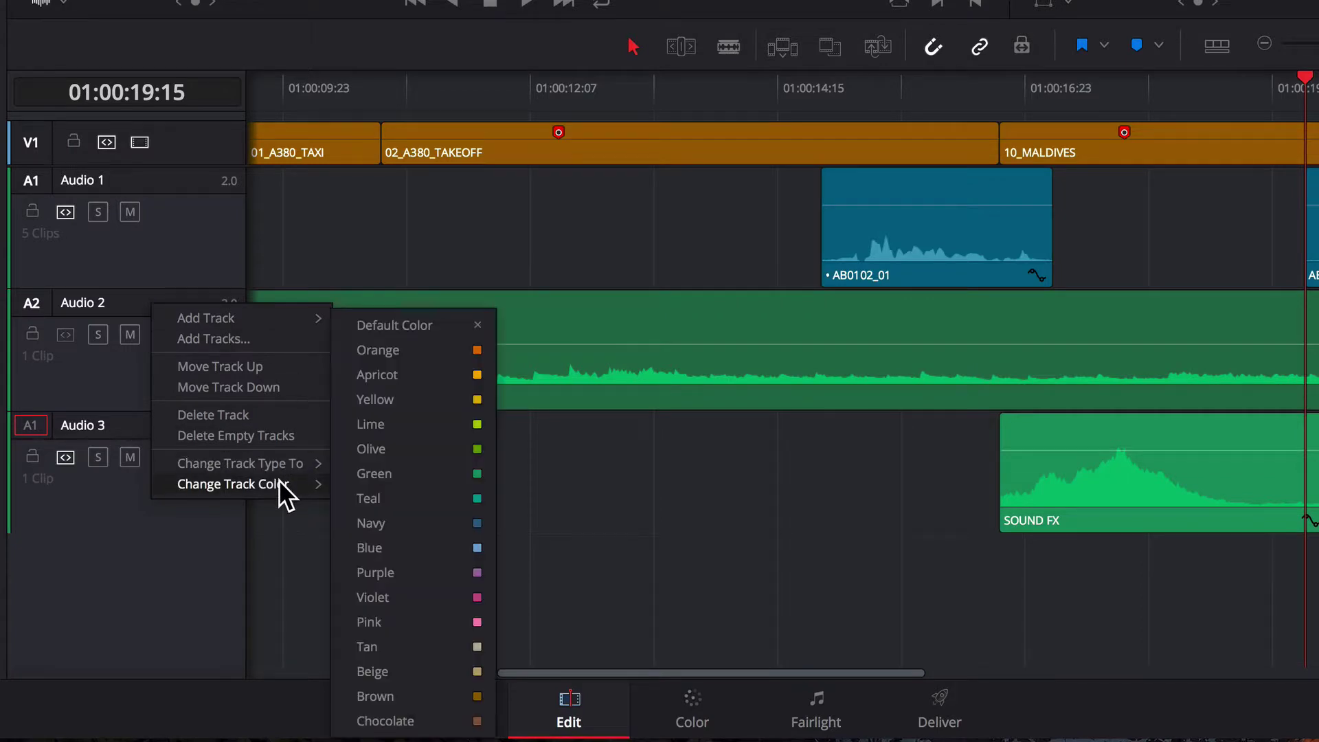
left_click(427, 403)
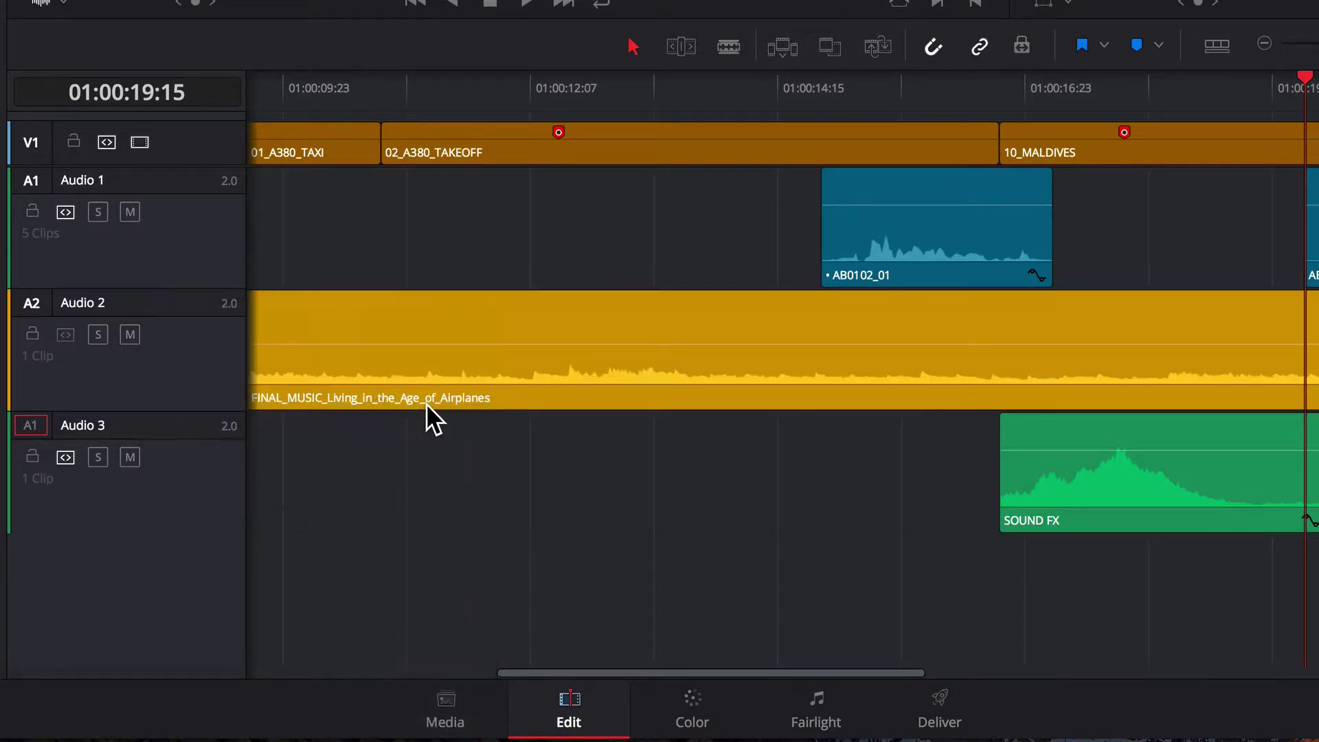
right_click(168, 427)
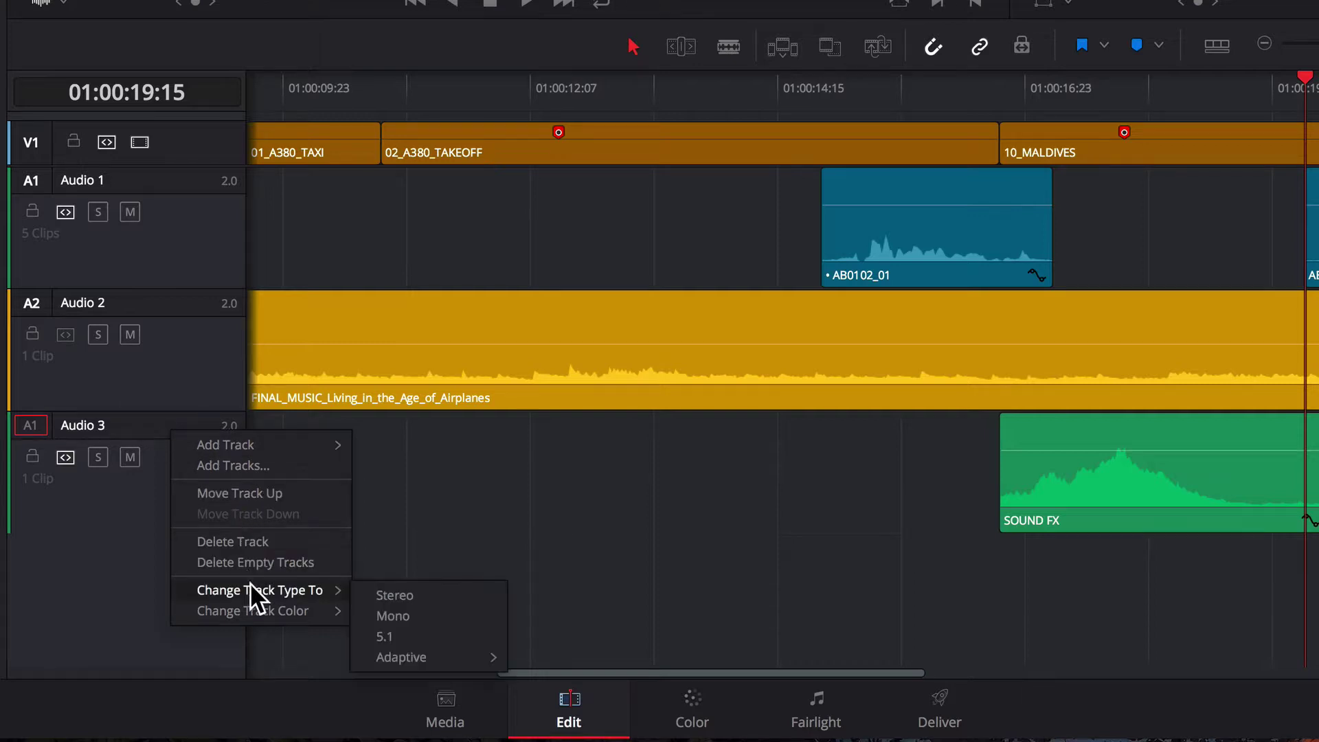
mouse_move(259, 609)
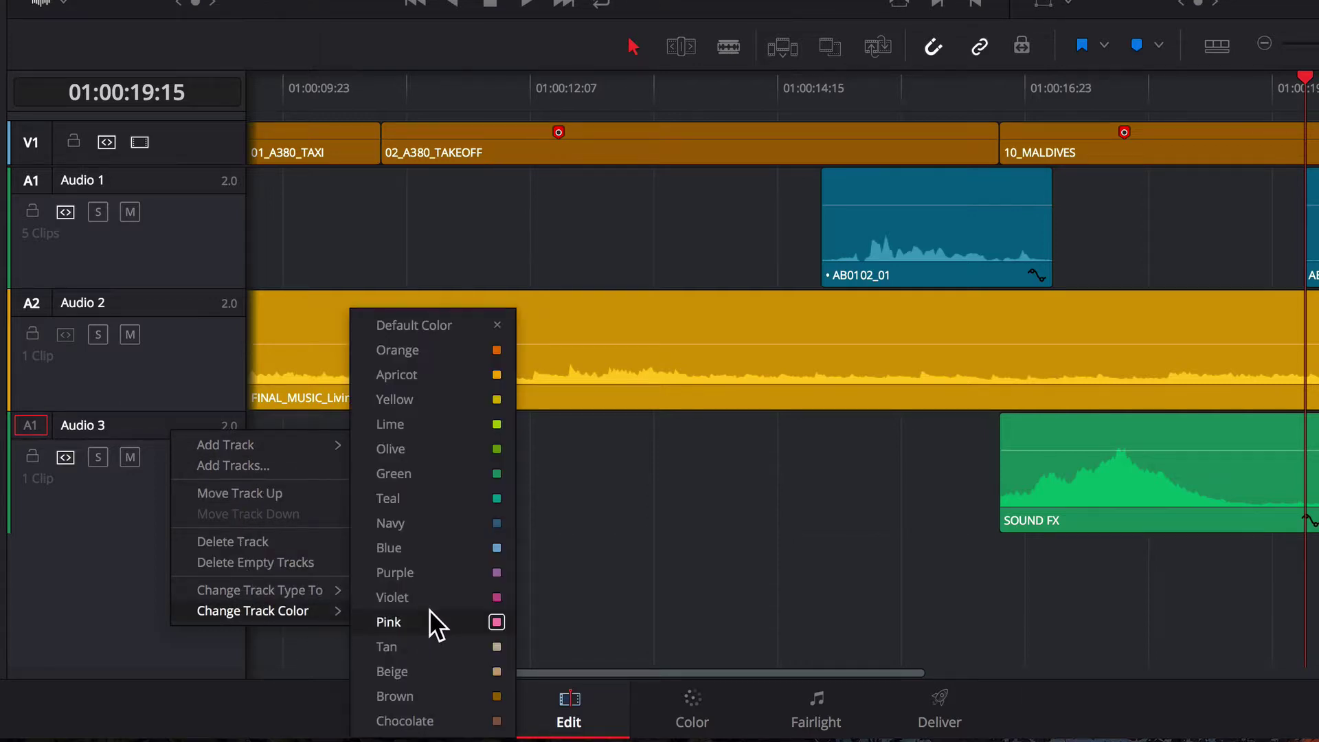
left_click(440, 428)
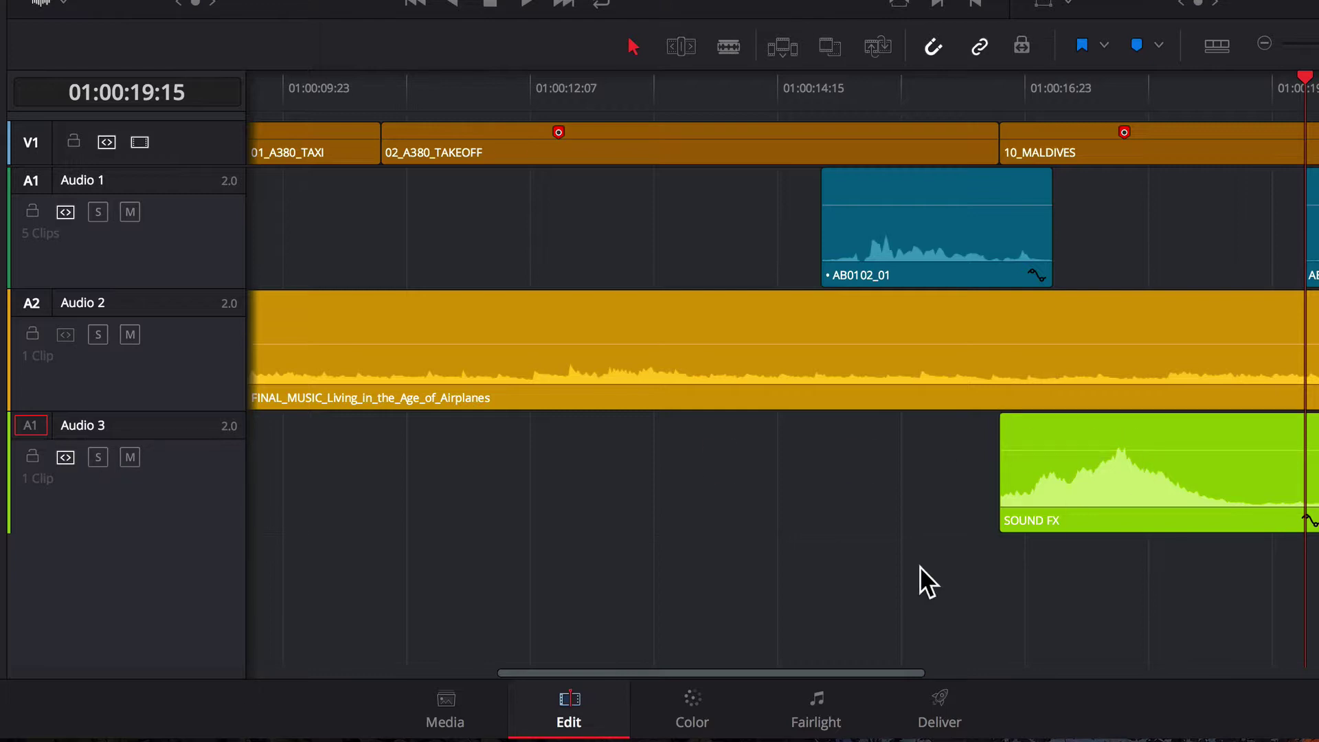
Open the Edit Index and filter it to show only red markers.
mouse_move(904, 275)
key("ctrl+minus")
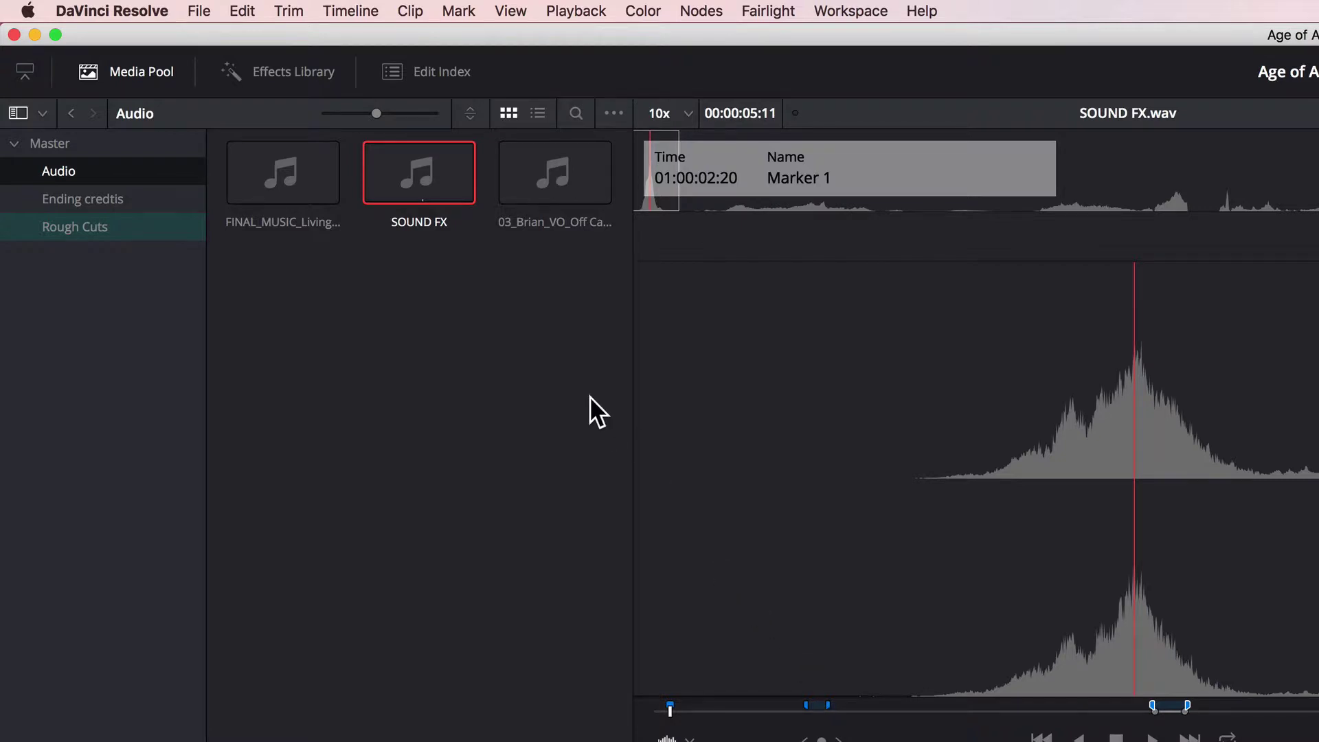
left_click(421, 71)
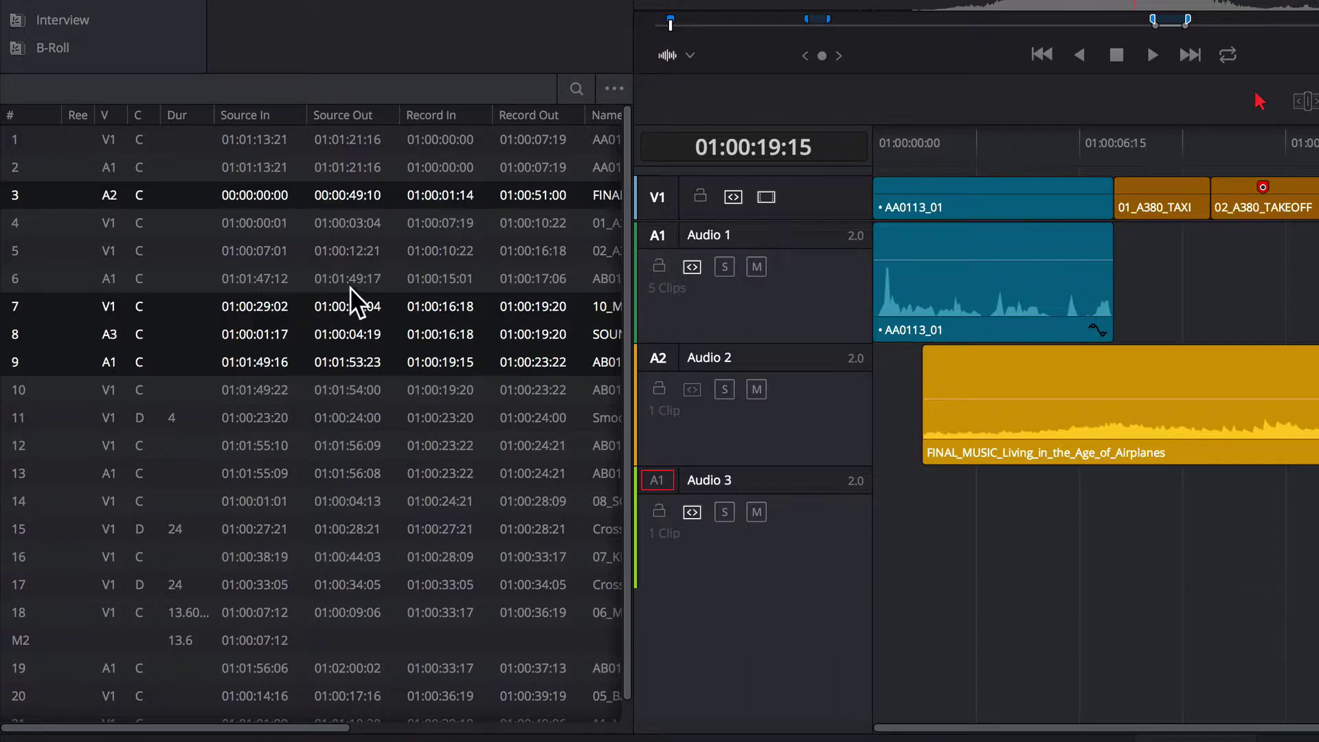
left_click(613, 90)
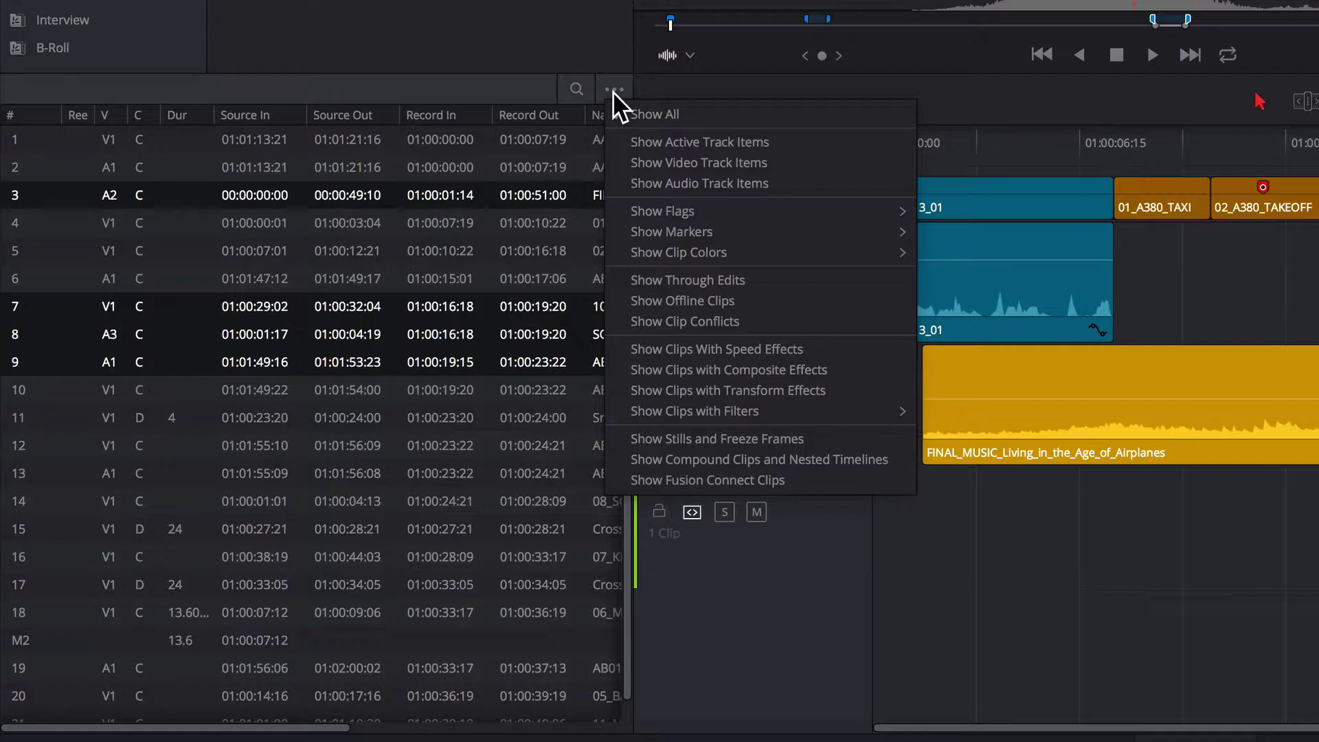
mouse_move(637, 224)
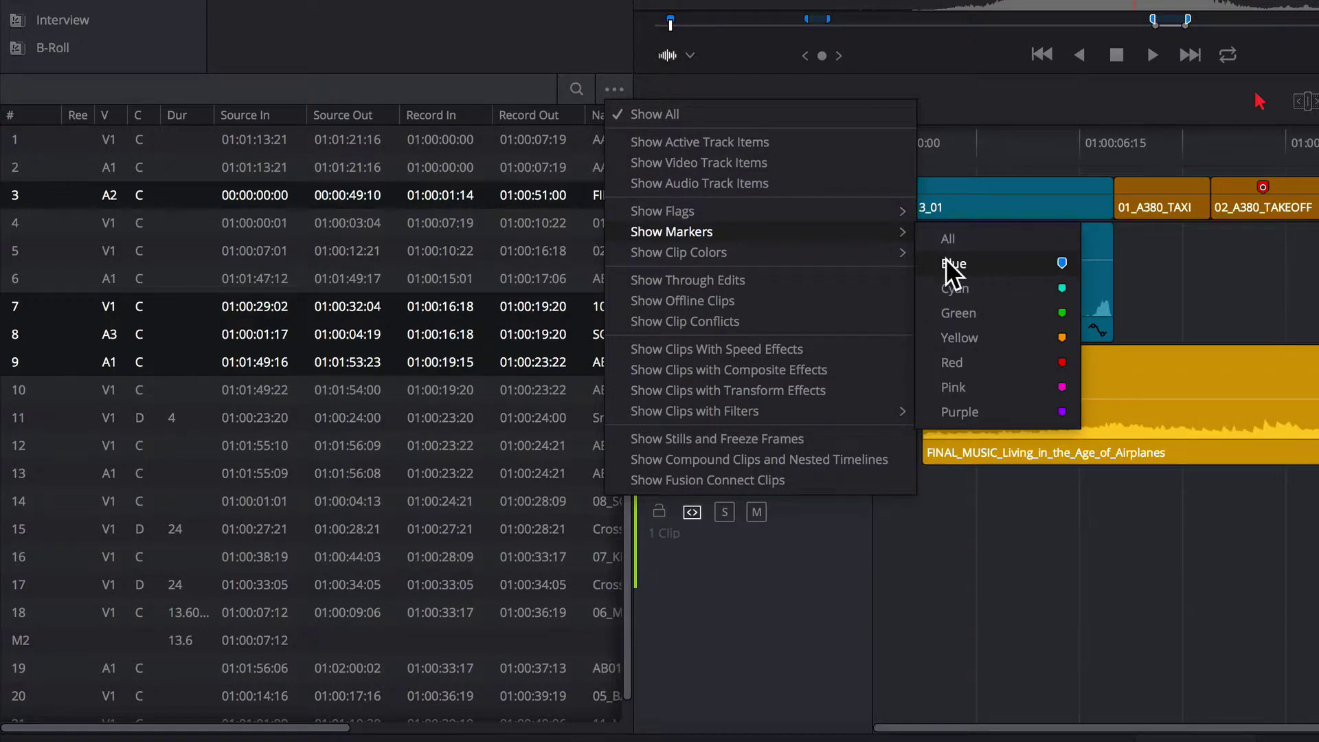
left_click(966, 365)
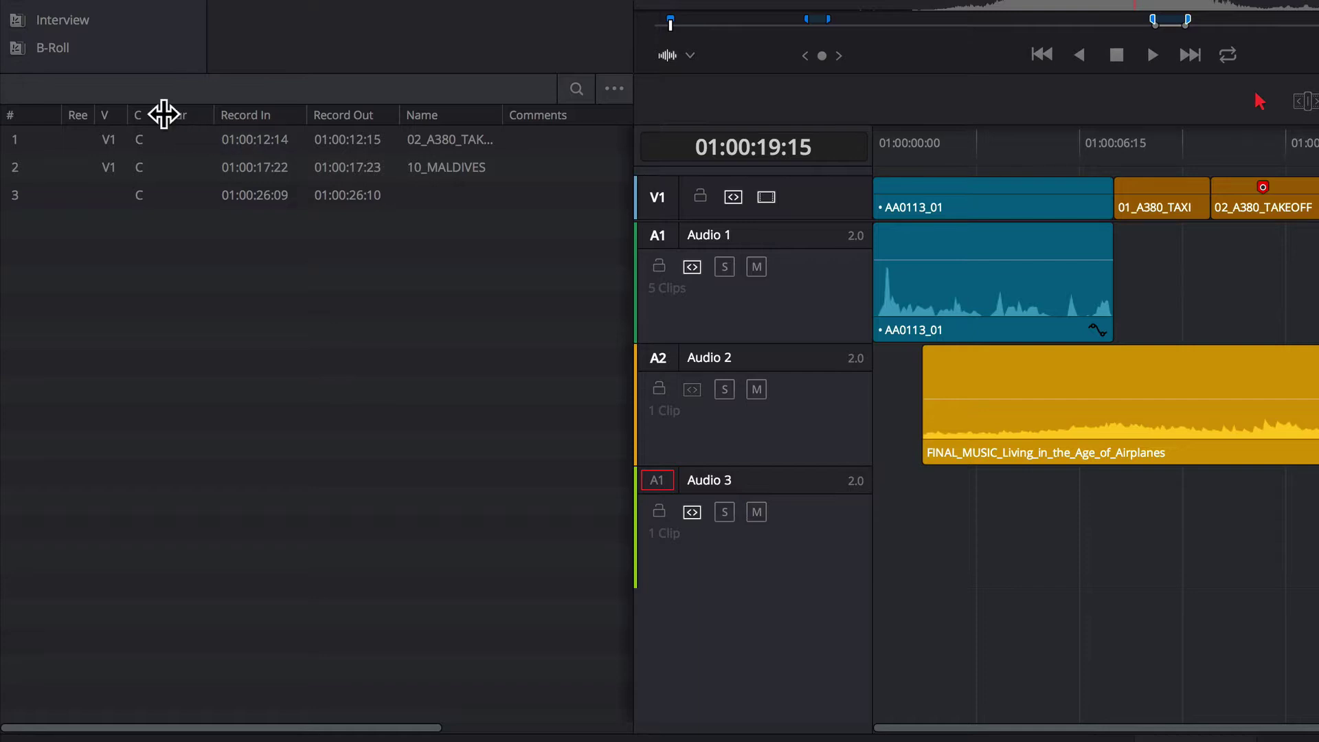
Hide every Edit Index column except #, Color and Notes.
right_click(228, 113)
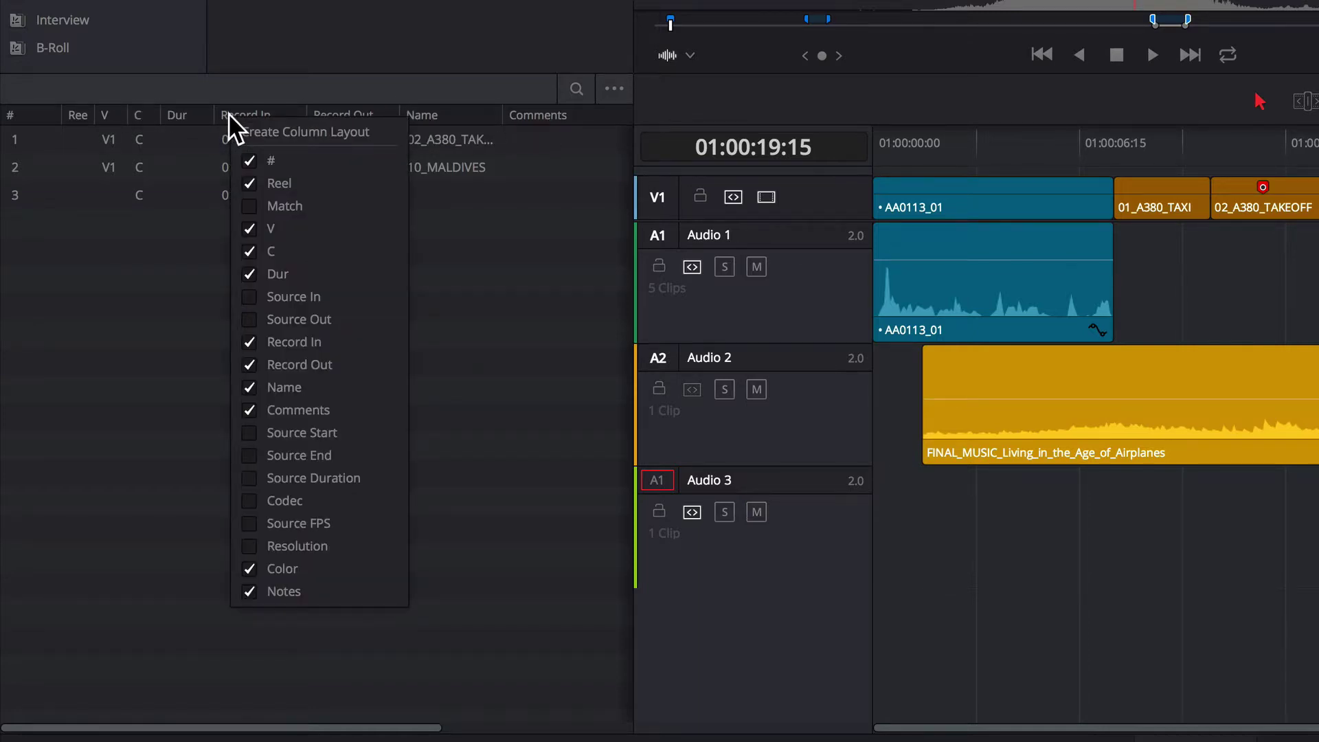
left_click(244, 181)
left_click(247, 228)
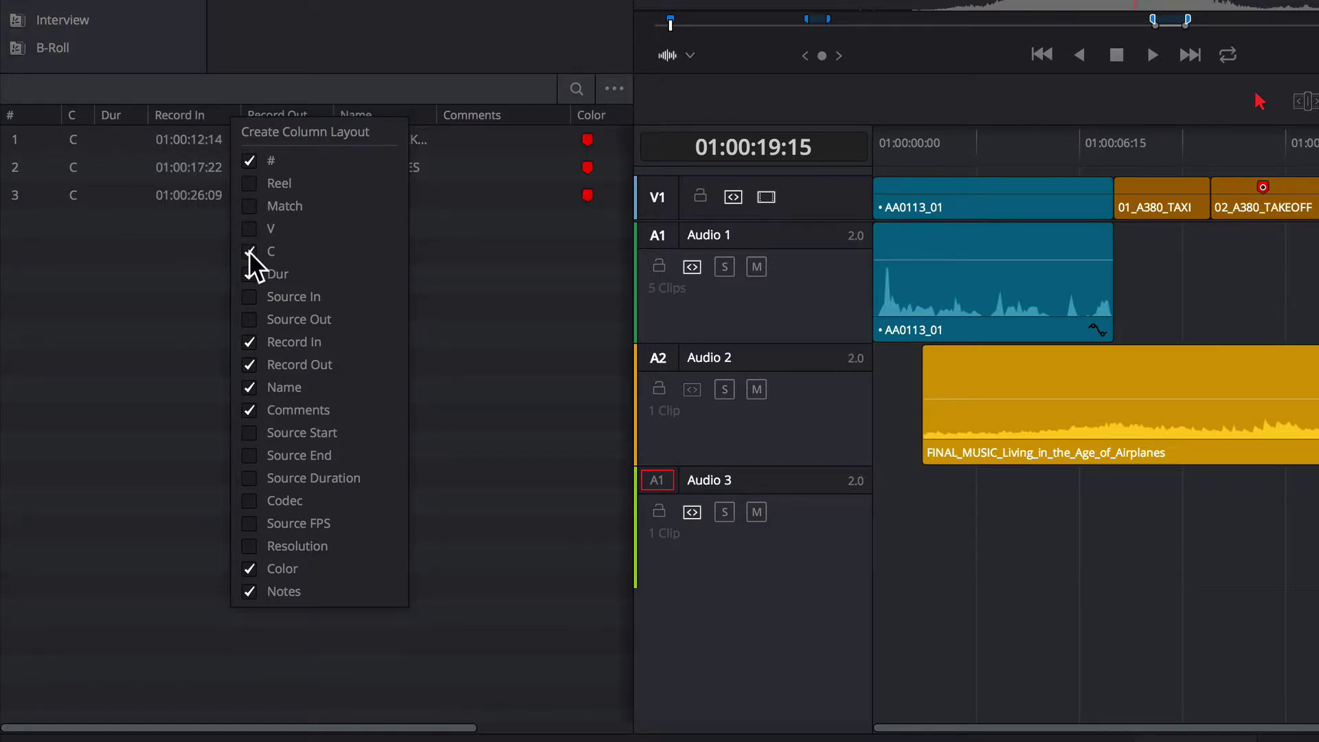
left_click(246, 256)
left_click(246, 272)
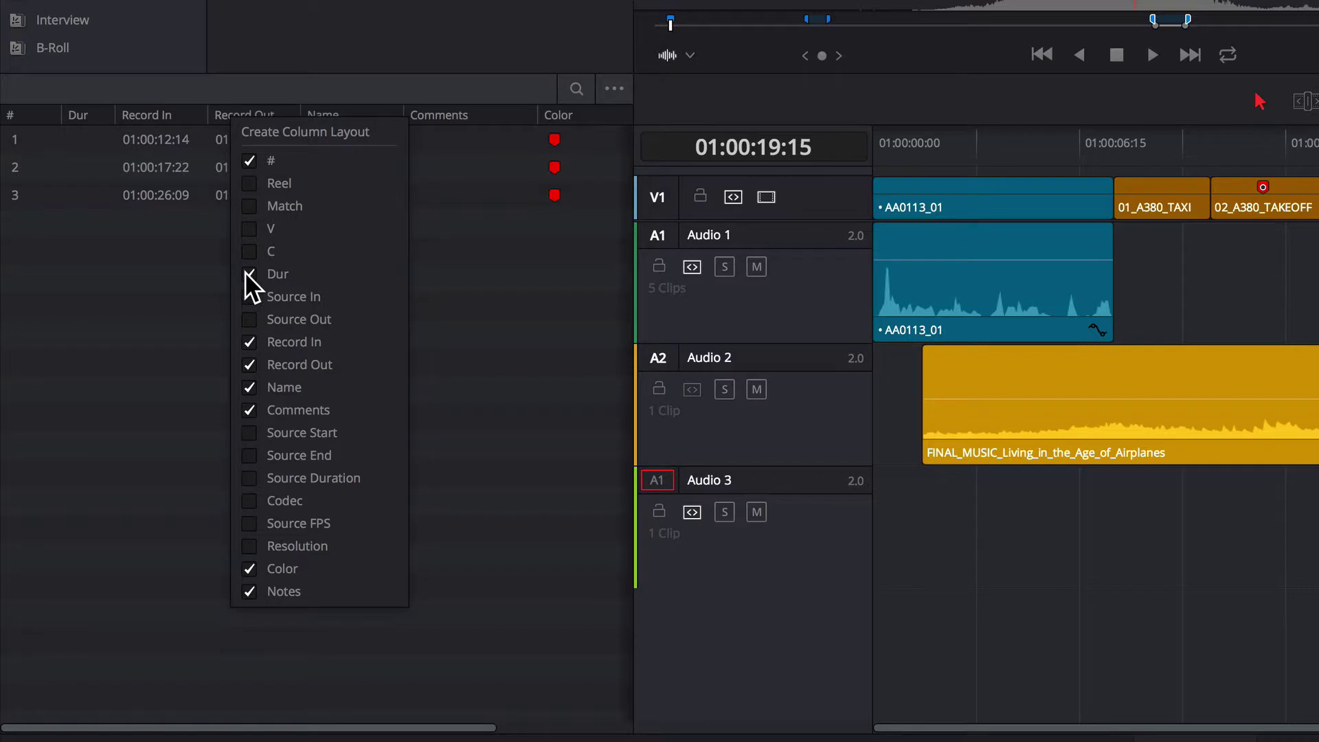
left_click(246, 339)
left_click(250, 360)
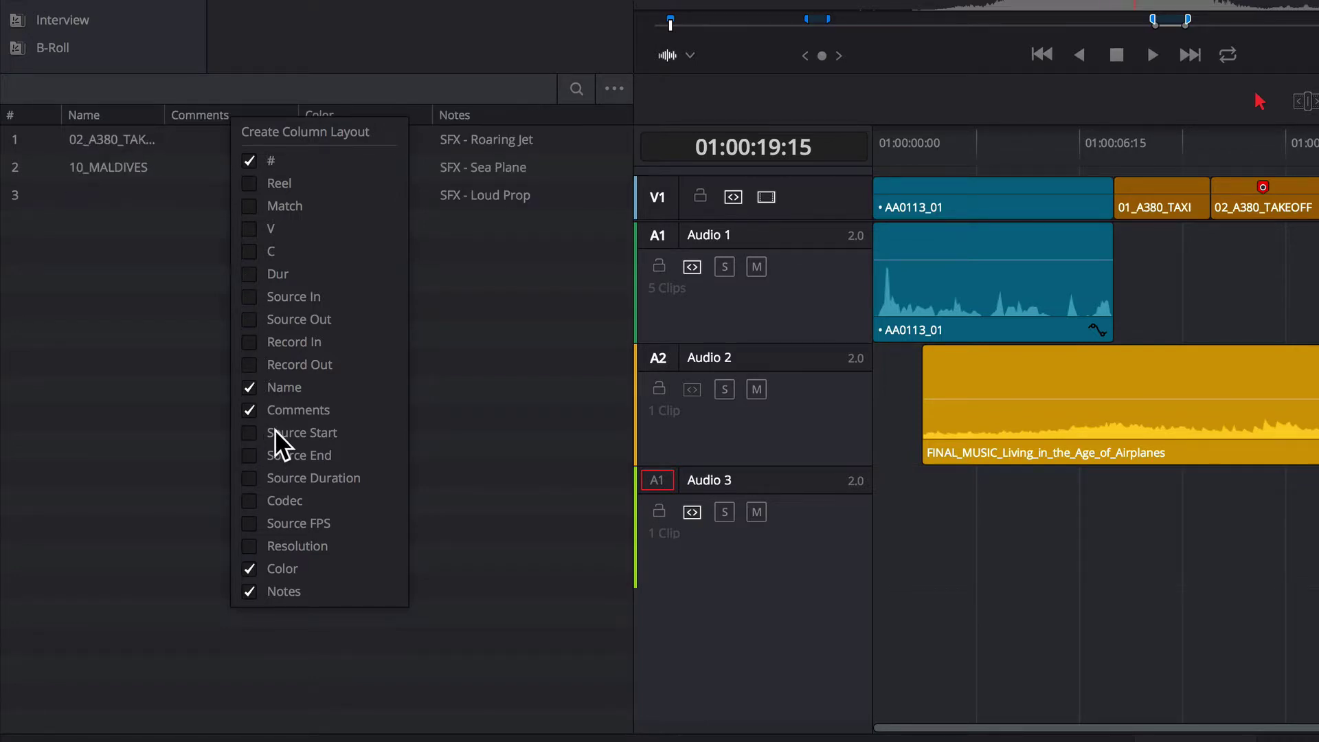
left_click(246, 385)
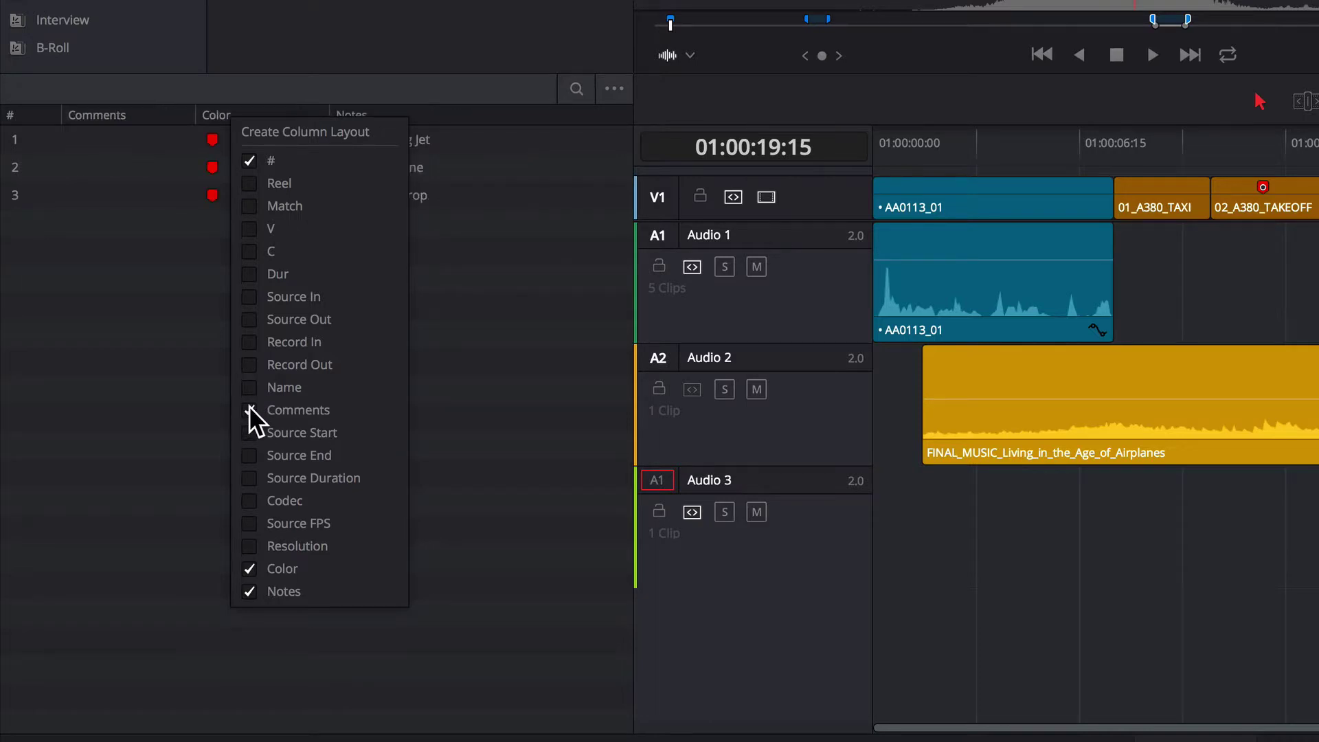
left_click(249, 409)
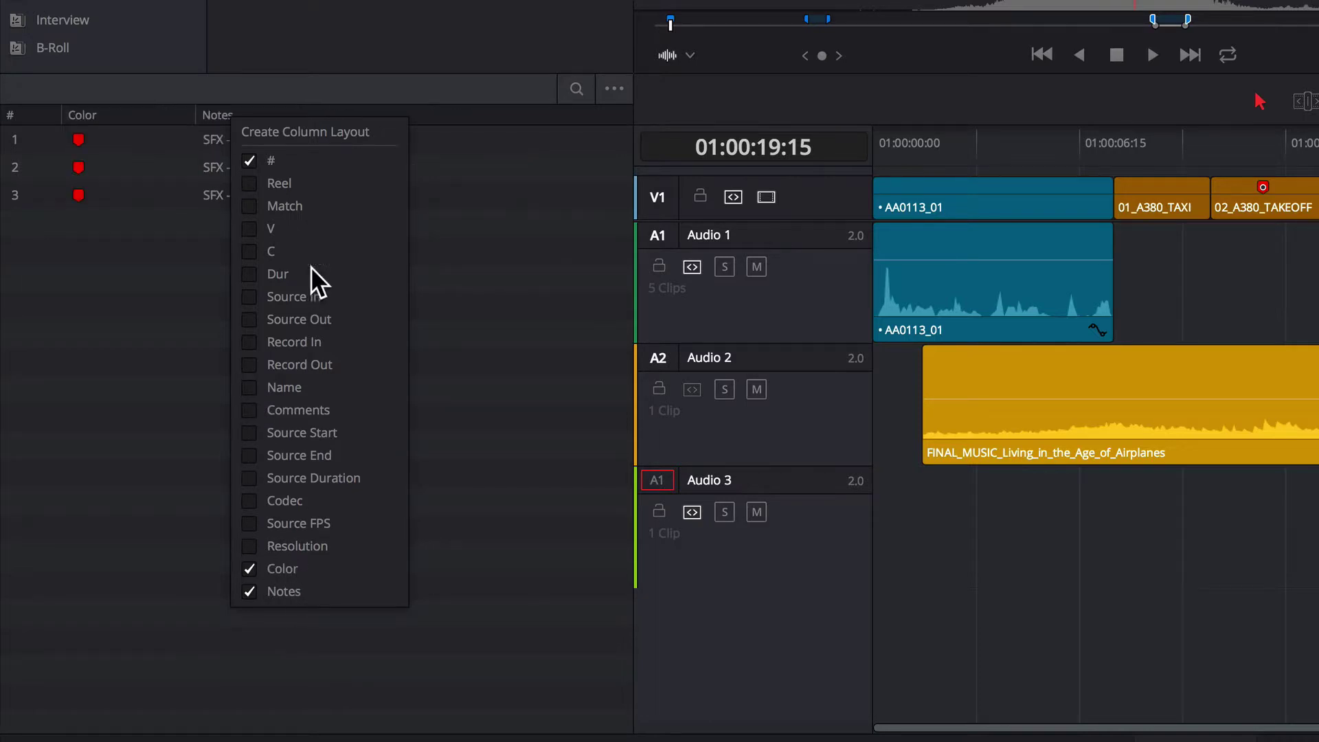
left_click(548, 213)
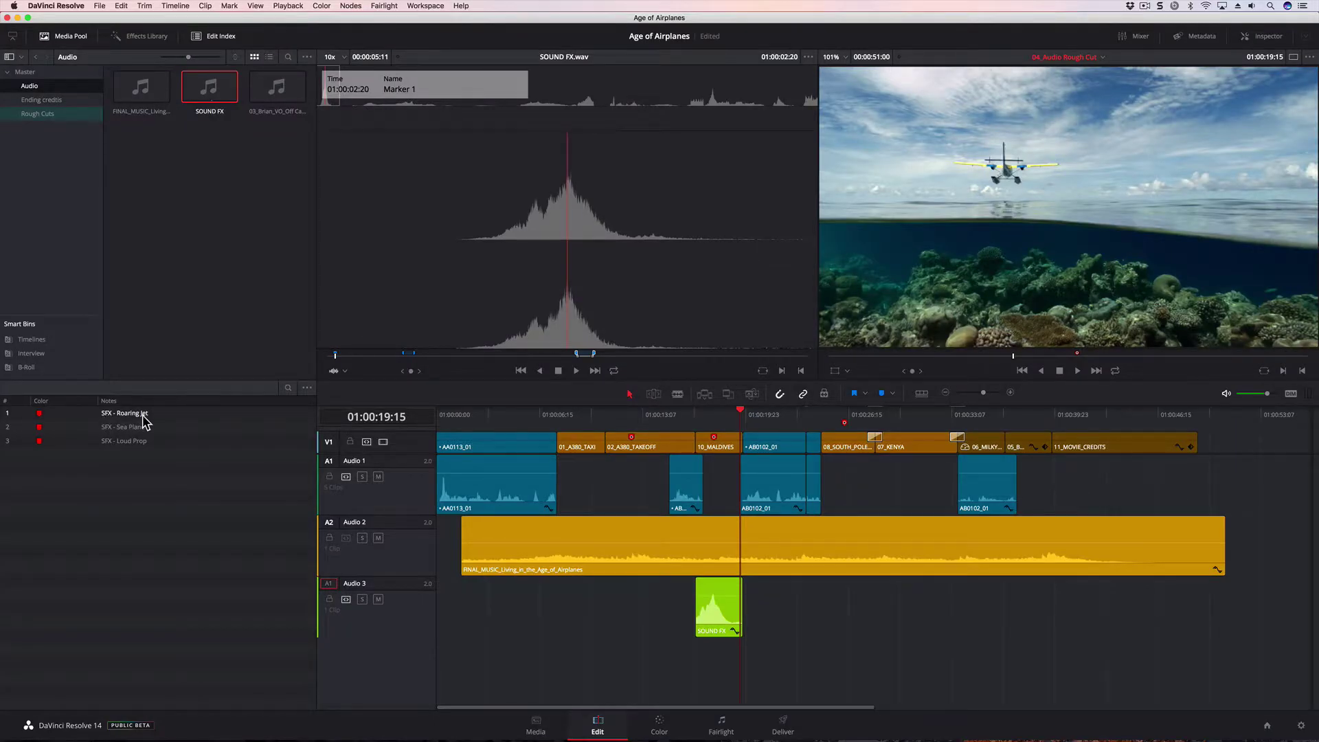
Jump to the SFX - Roaring Jet marker, and show the Audio bin as a list with the SOUND FX.wav markers expanded.
left_click(62, 413)
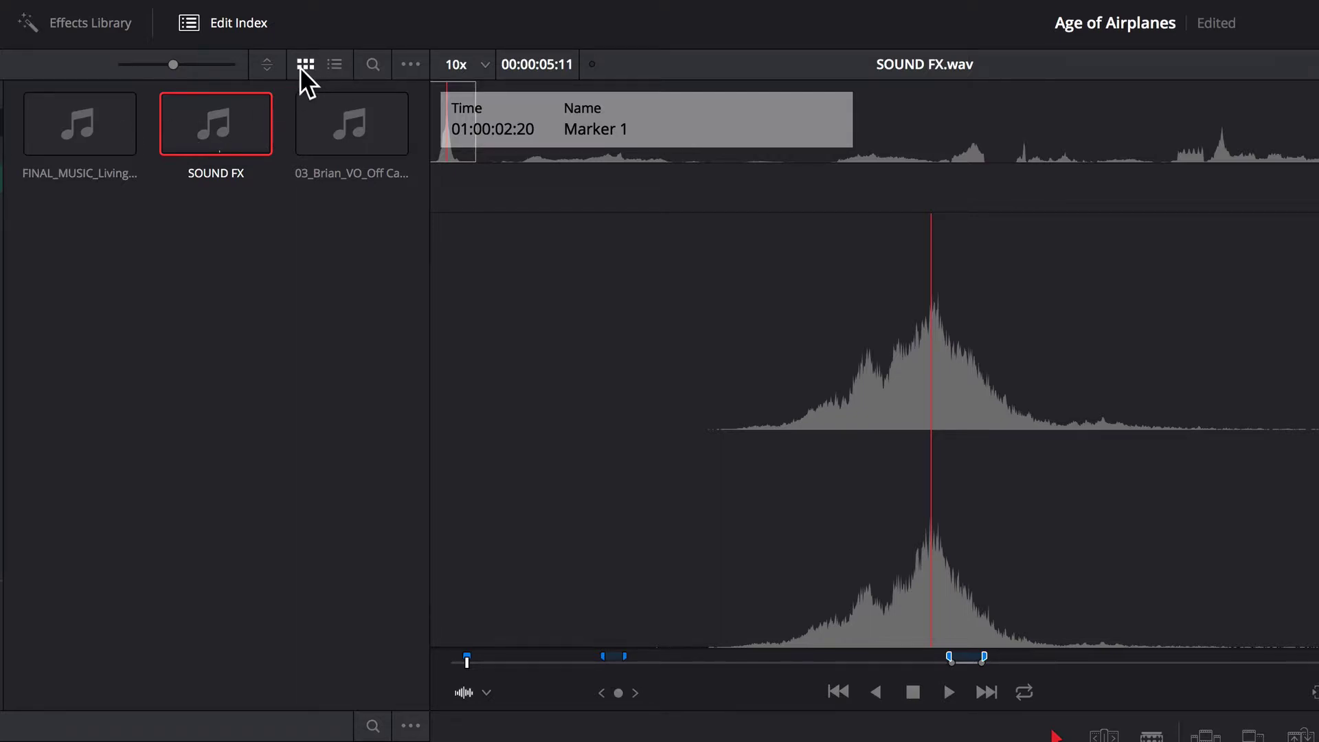
left_click(335, 66)
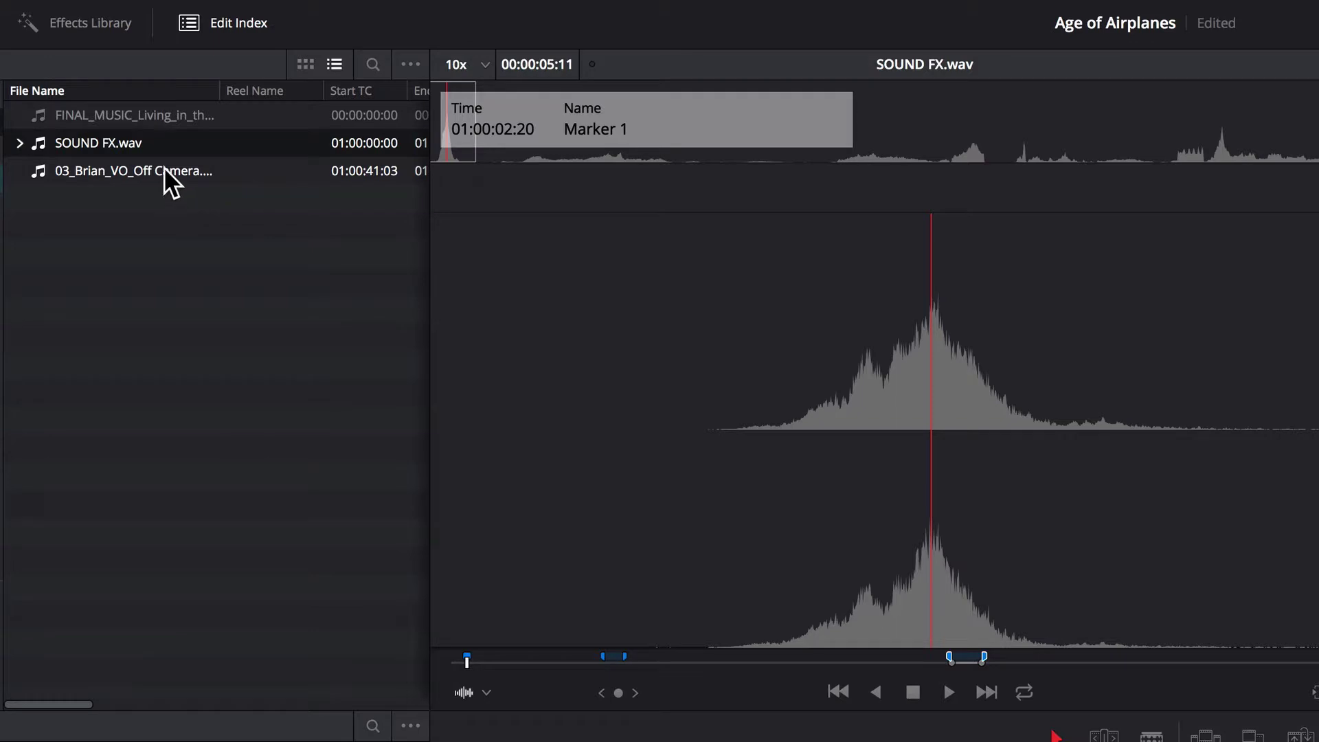
left_click(20, 143)
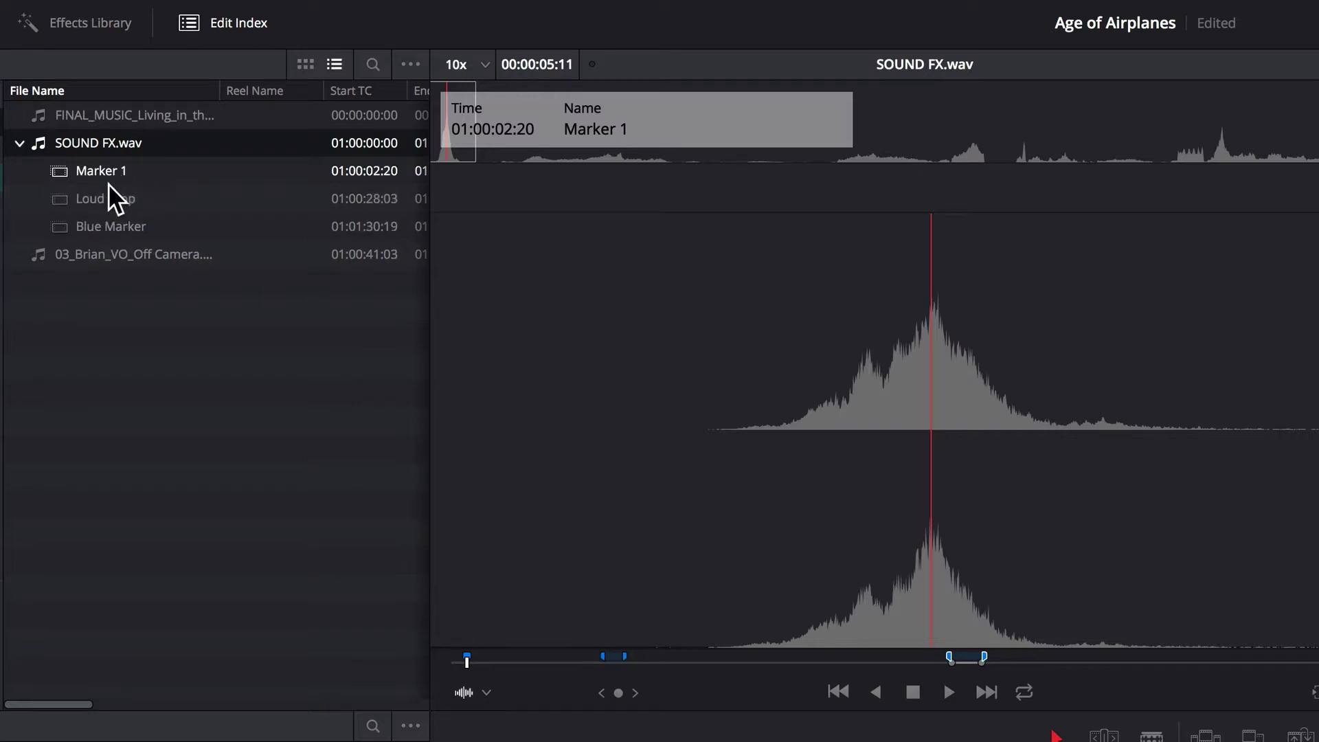
Add the Blue Marker section of SOUND FX.wav to Audio 3 at the start of 02_A380_TAKEOFF and play it back.
left_click(86, 226)
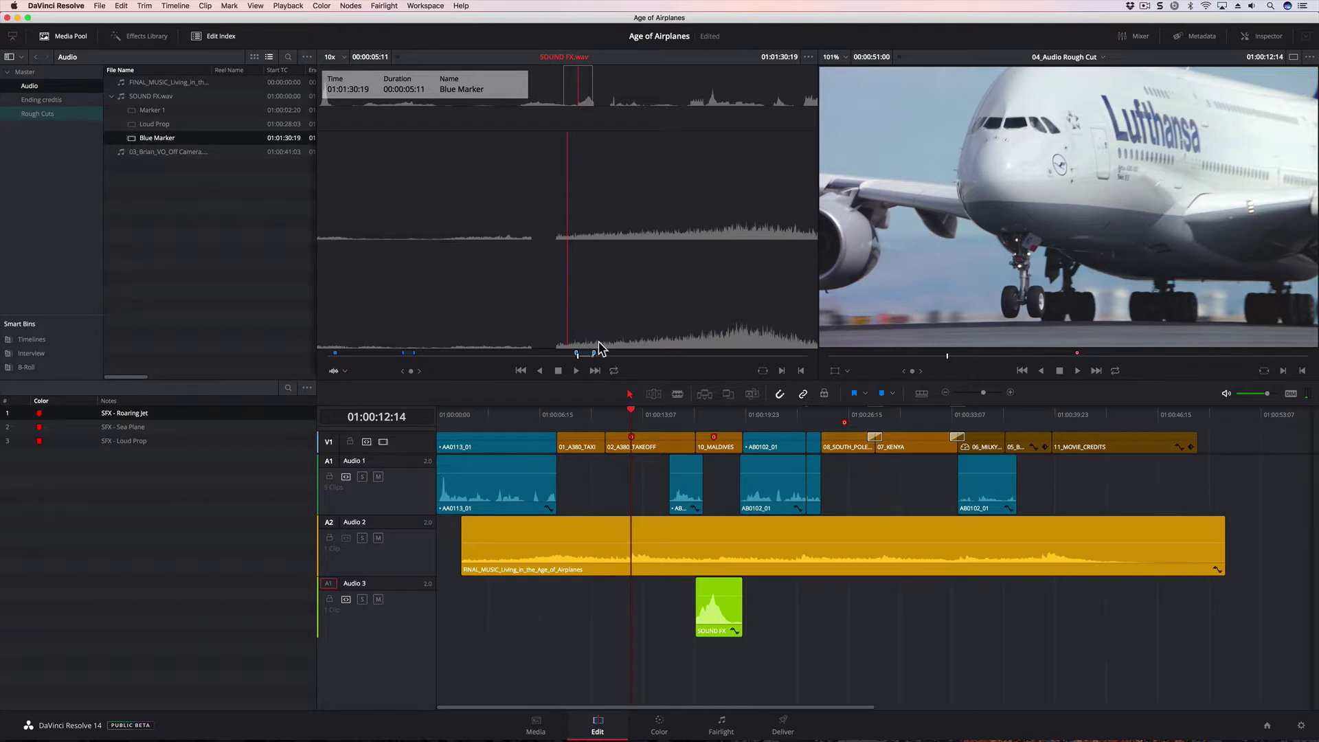
mouse_move(591, 349)
left_click(579, 355)
mouse_move(132, 142)
left_mouse_down()
mouse_move(333, 318)
mouse_move(575, 601)
mouse_move(598, 606)
left_mouse_up()
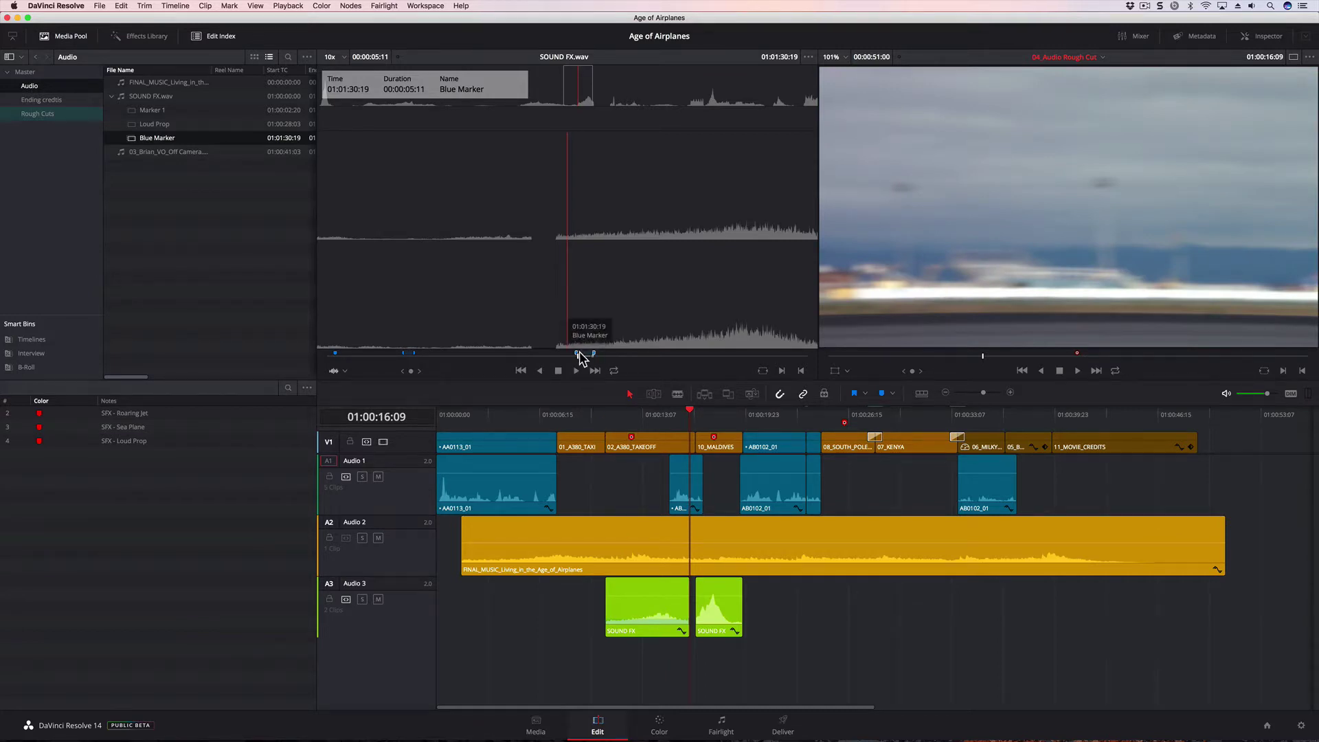
left_click(603, 415)
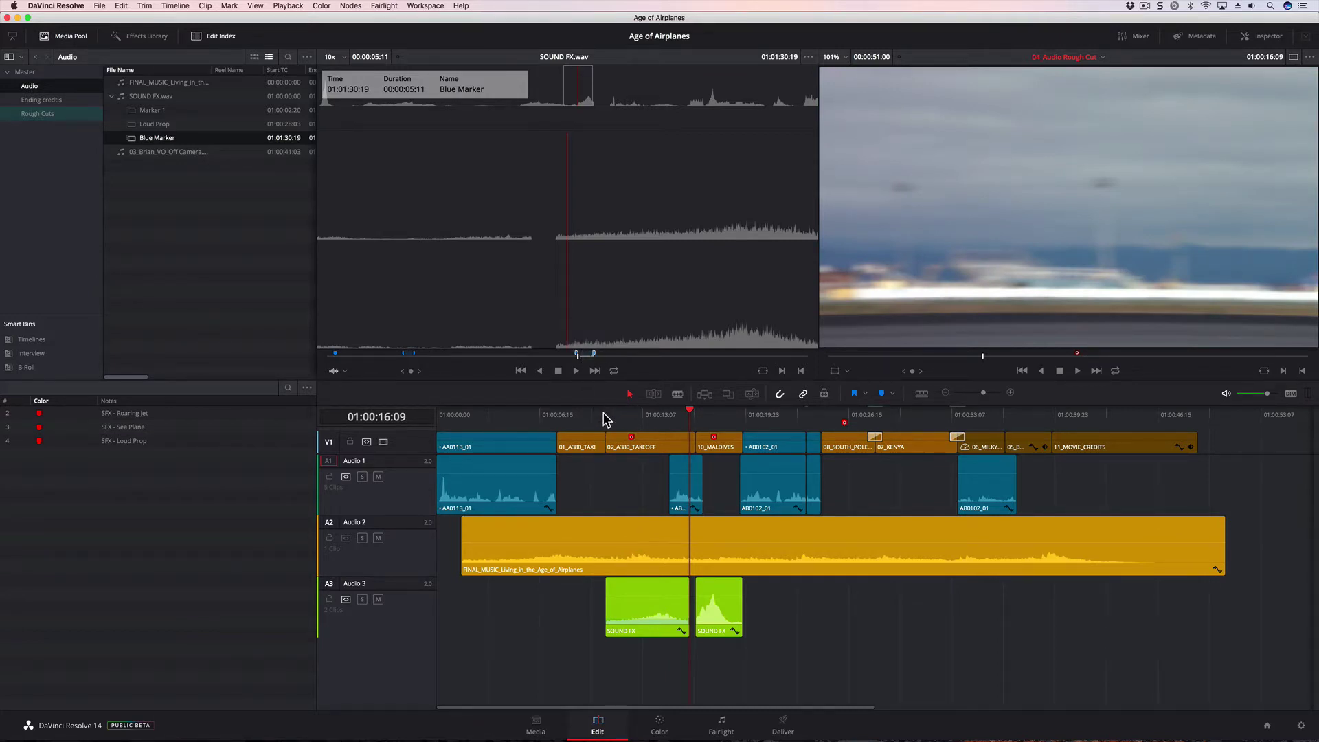
key("space")
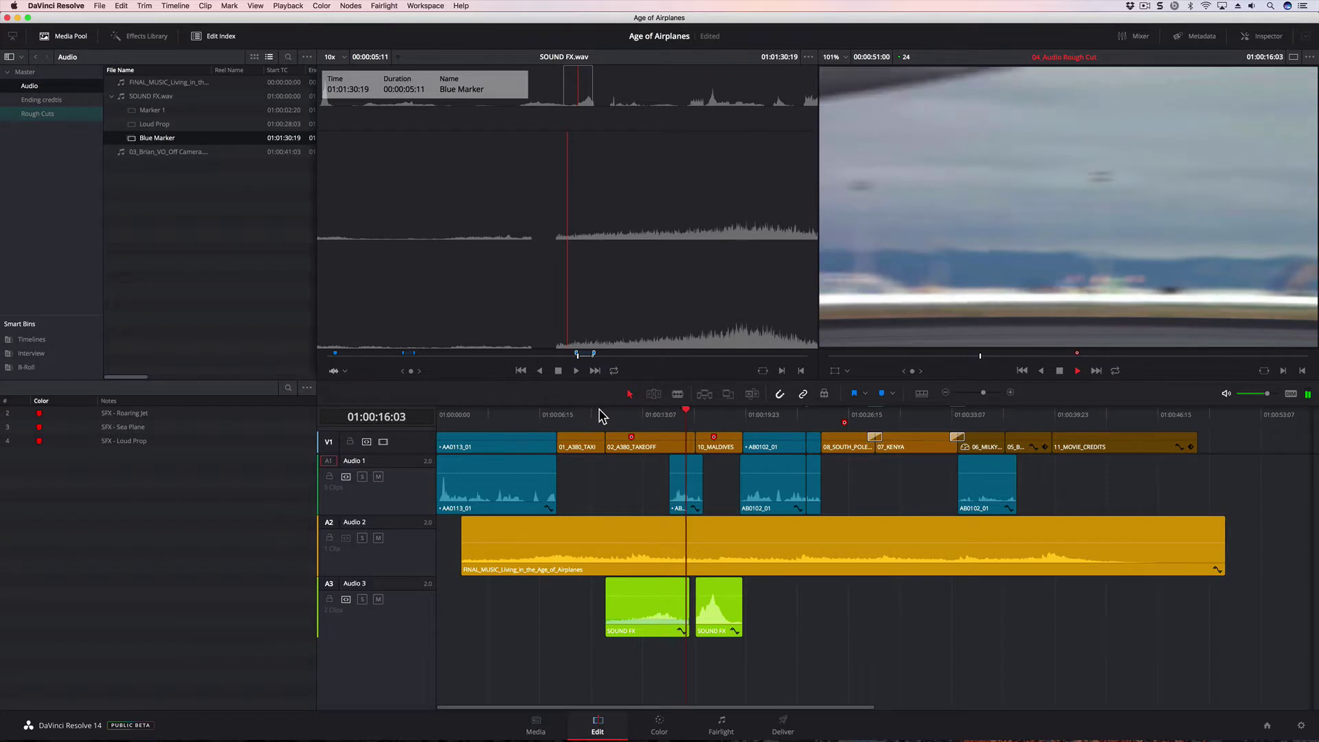
key("space")
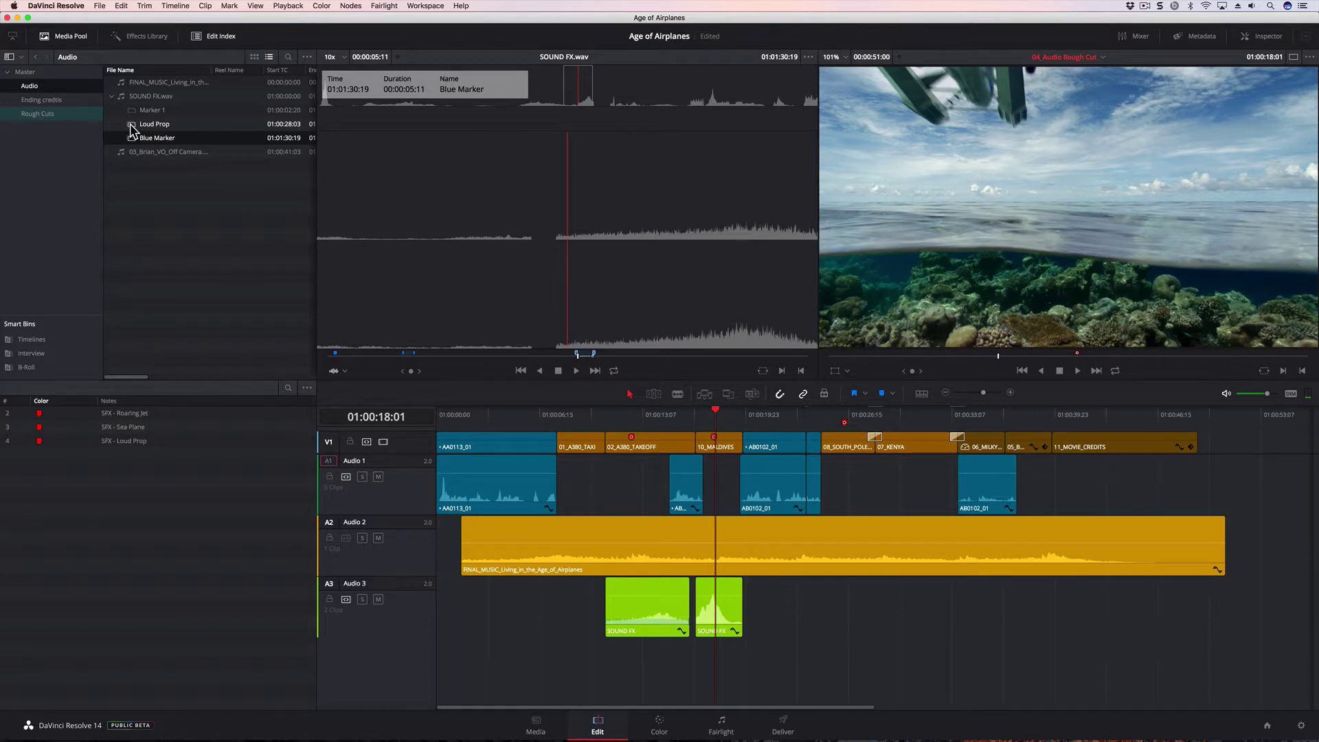
Jump to the SFX - Loud Prop marker, add the Loud Prop section to Audio 3 at the start of the 08_SOUTH_POLE clip, and play it back.
left_click(130, 442)
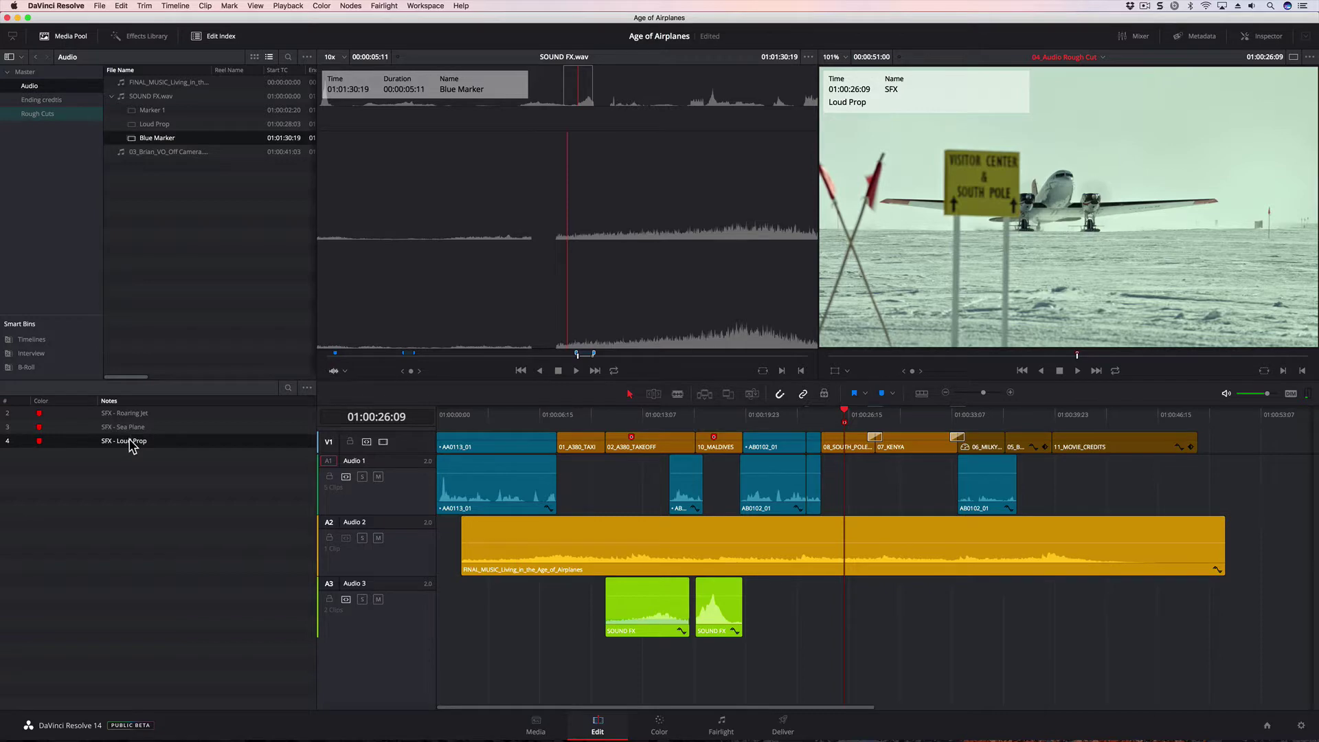
left_click(135, 128)
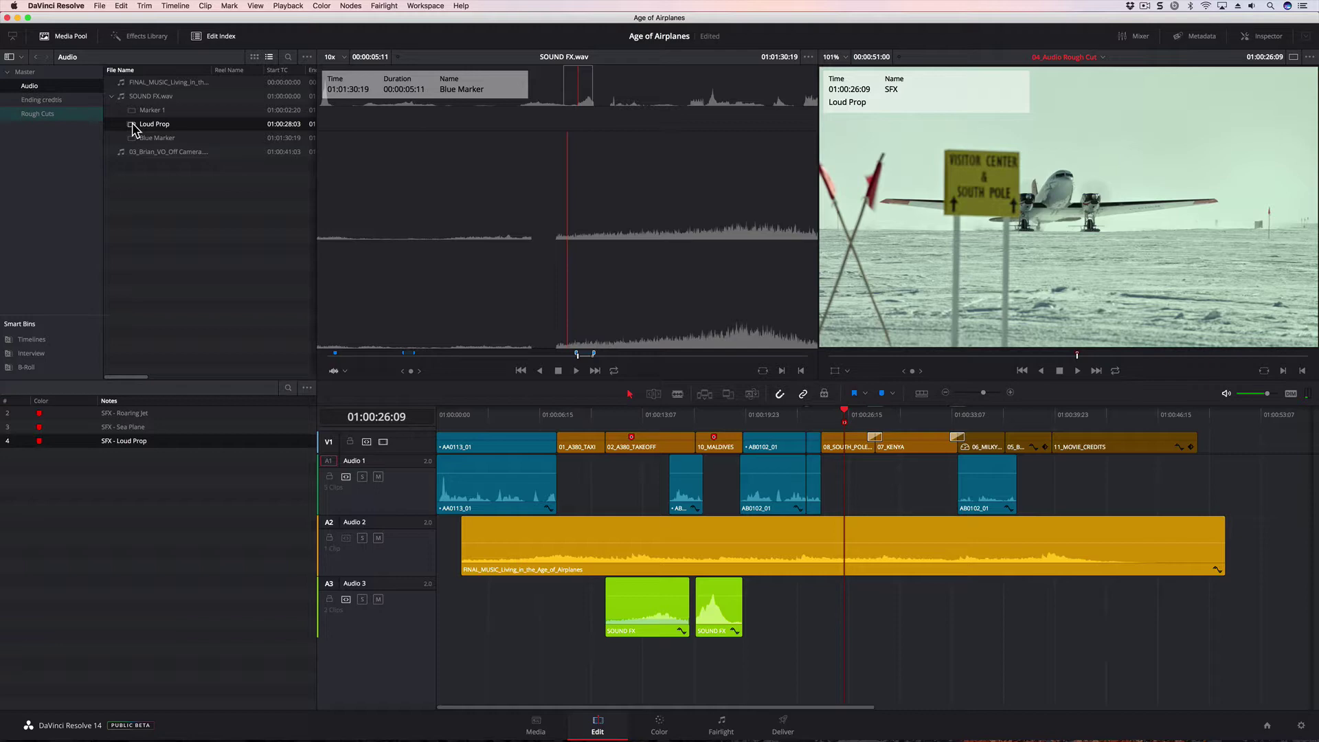
mouse_move(135, 128)
left_mouse_down()
mouse_move(743, 673)
mouse_move(714, 663)
mouse_move(837, 619)
mouse_move(825, 620)
left_mouse_up()
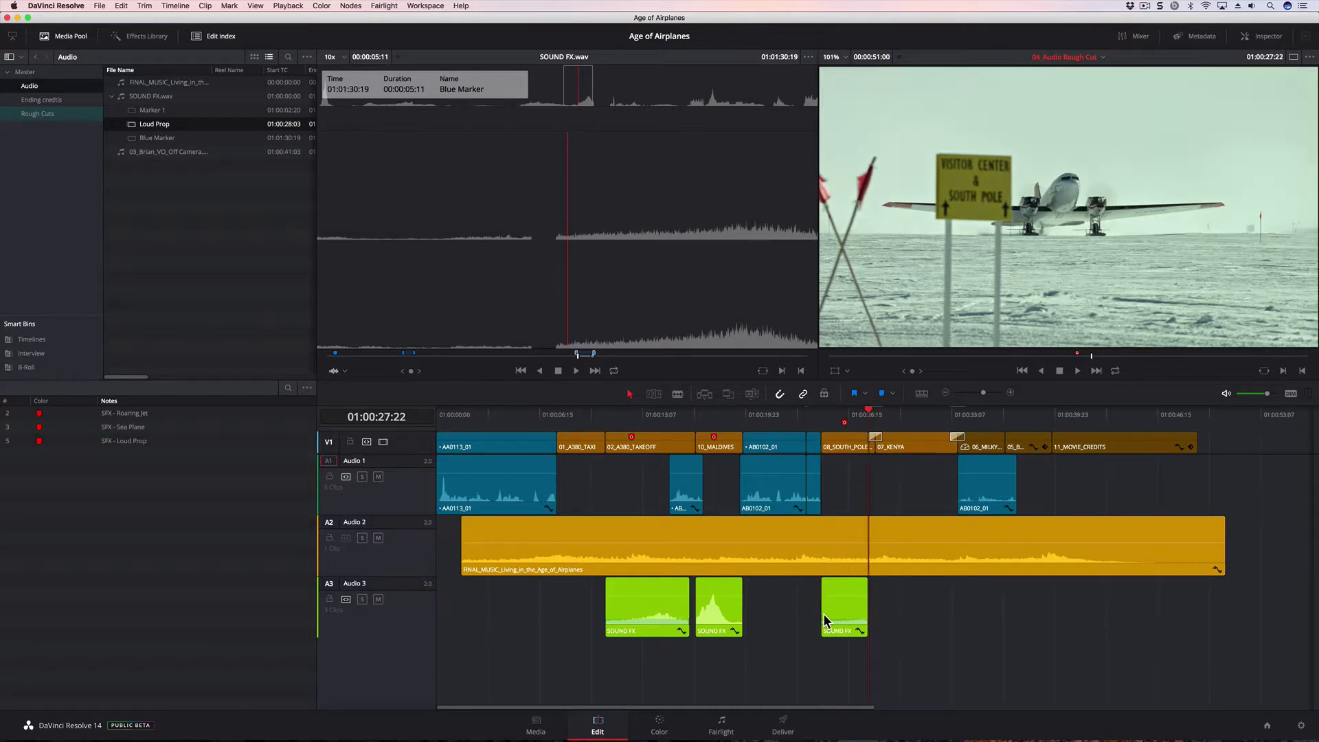
left_click(825, 414)
key("space")
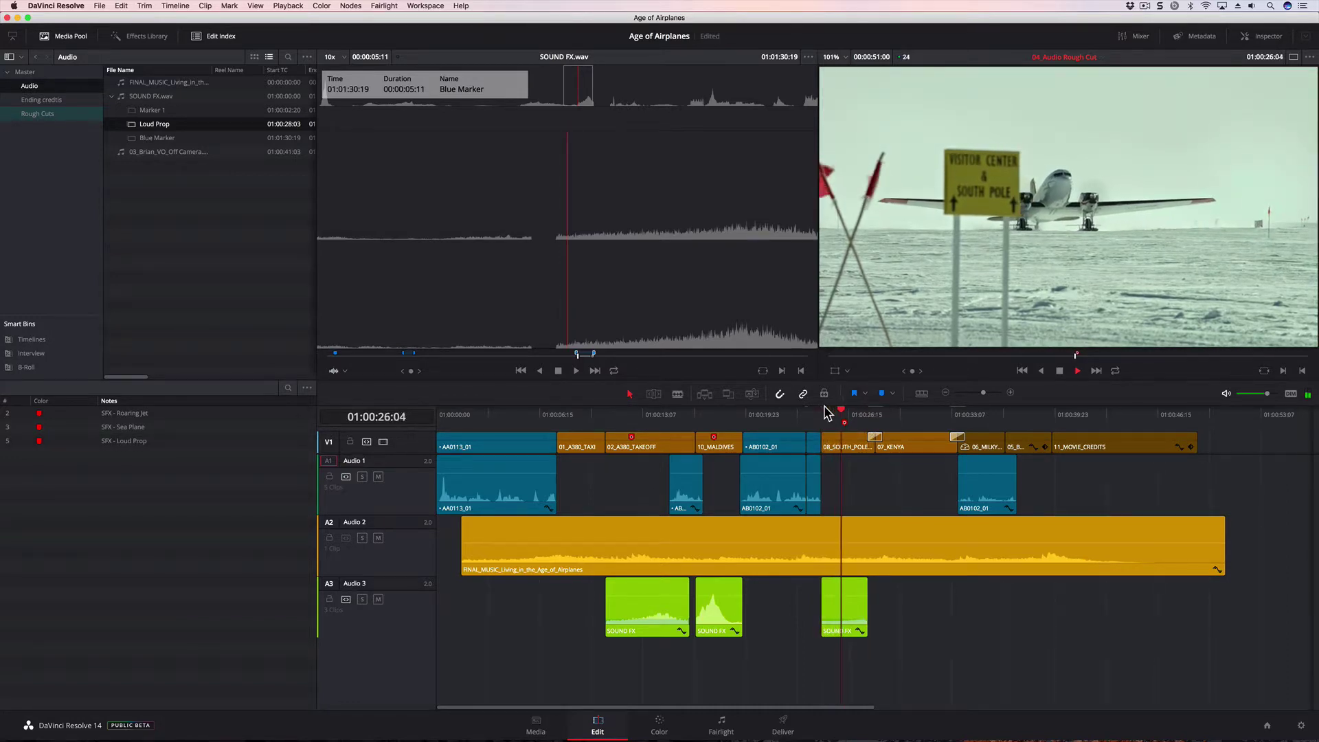
key("space")
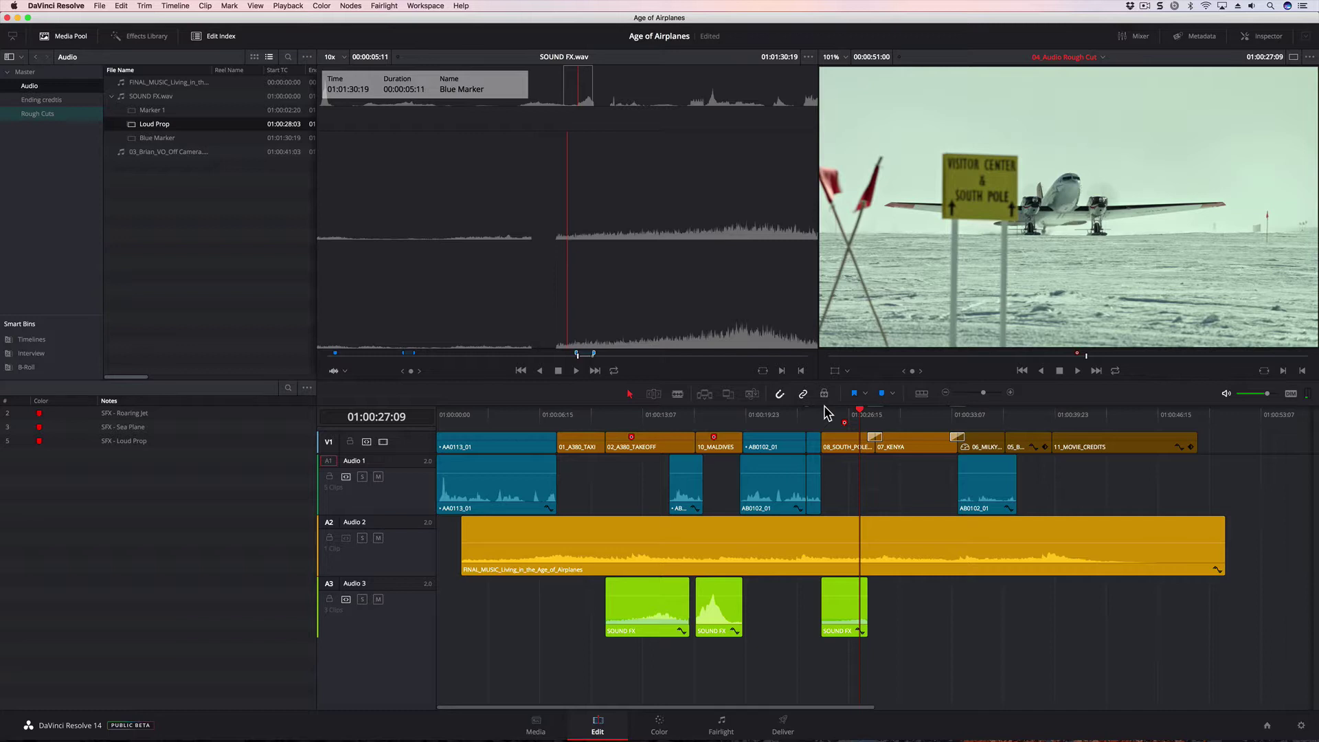
Select the AA0113_01 clip and the short AB0102_01 audio clip in turn to check which video and audio parts are linked.
mouse_move(845, 423)
left_click(530, 445)
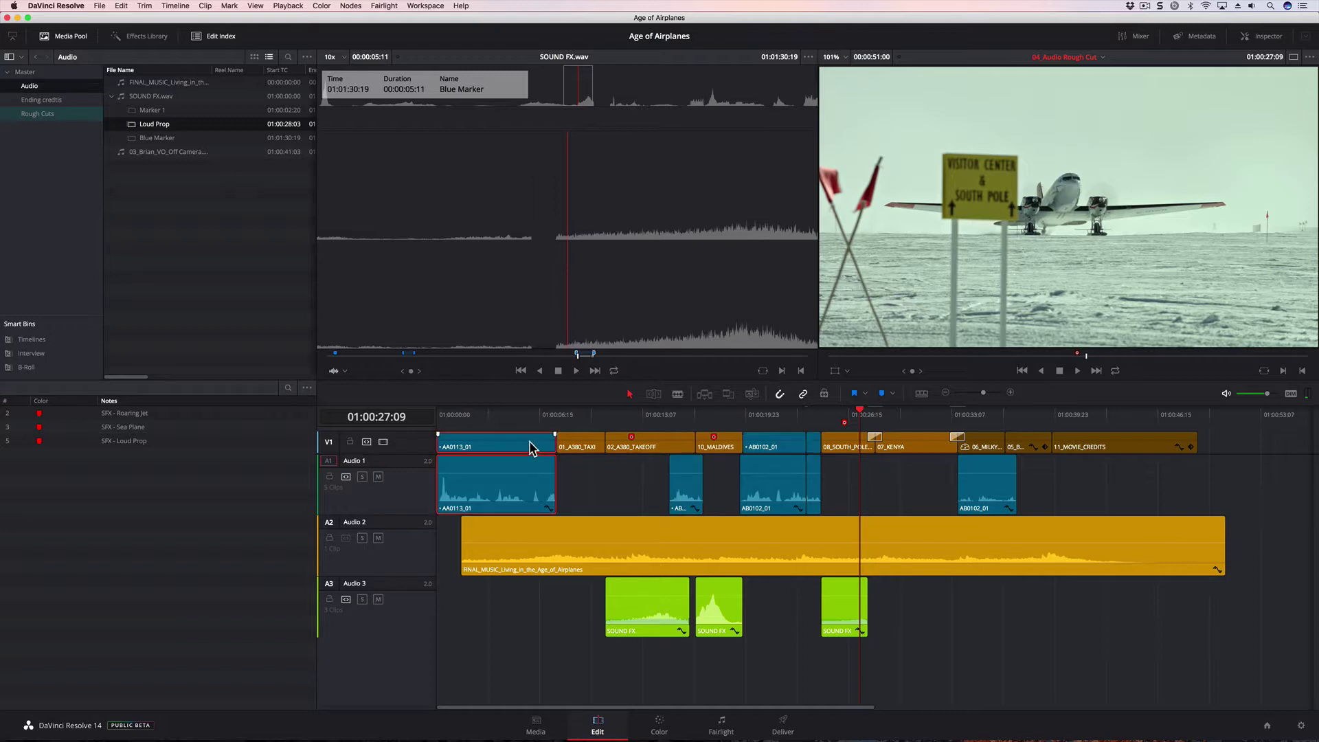
left_click(598, 487)
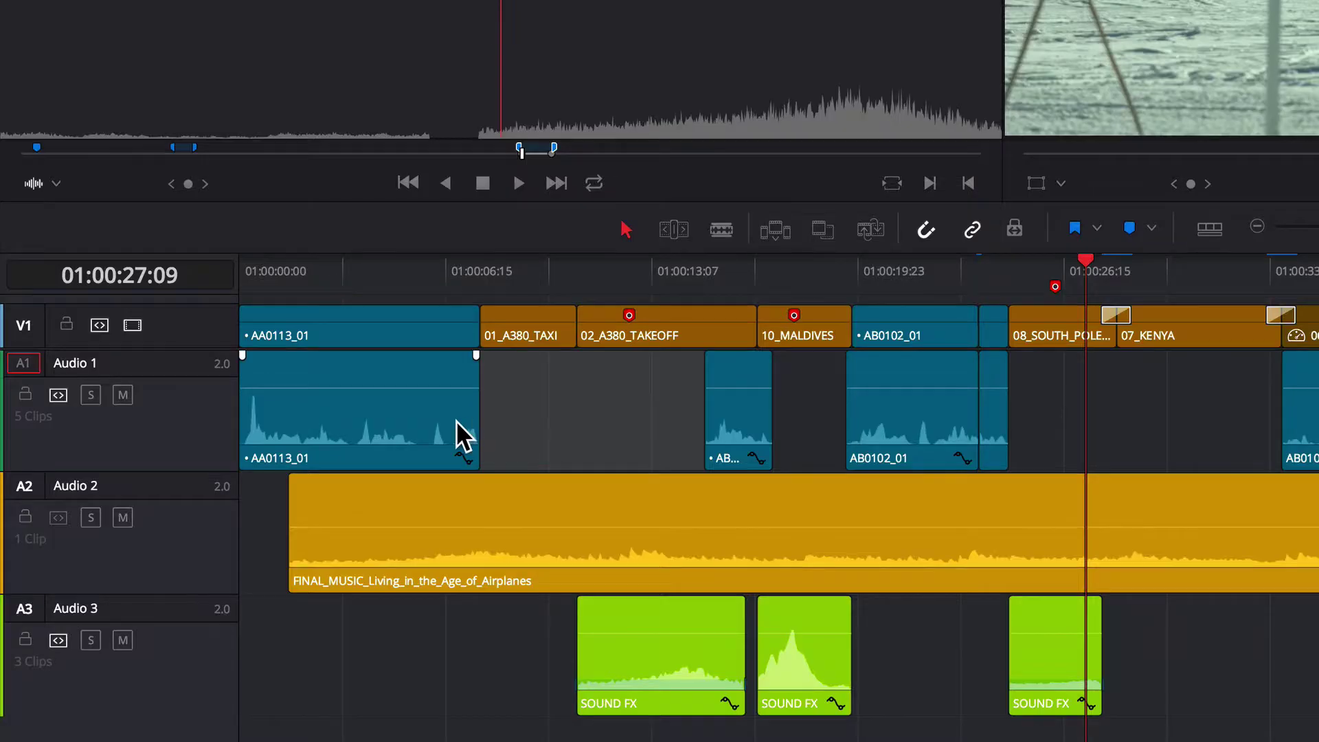
left_click(530, 488)
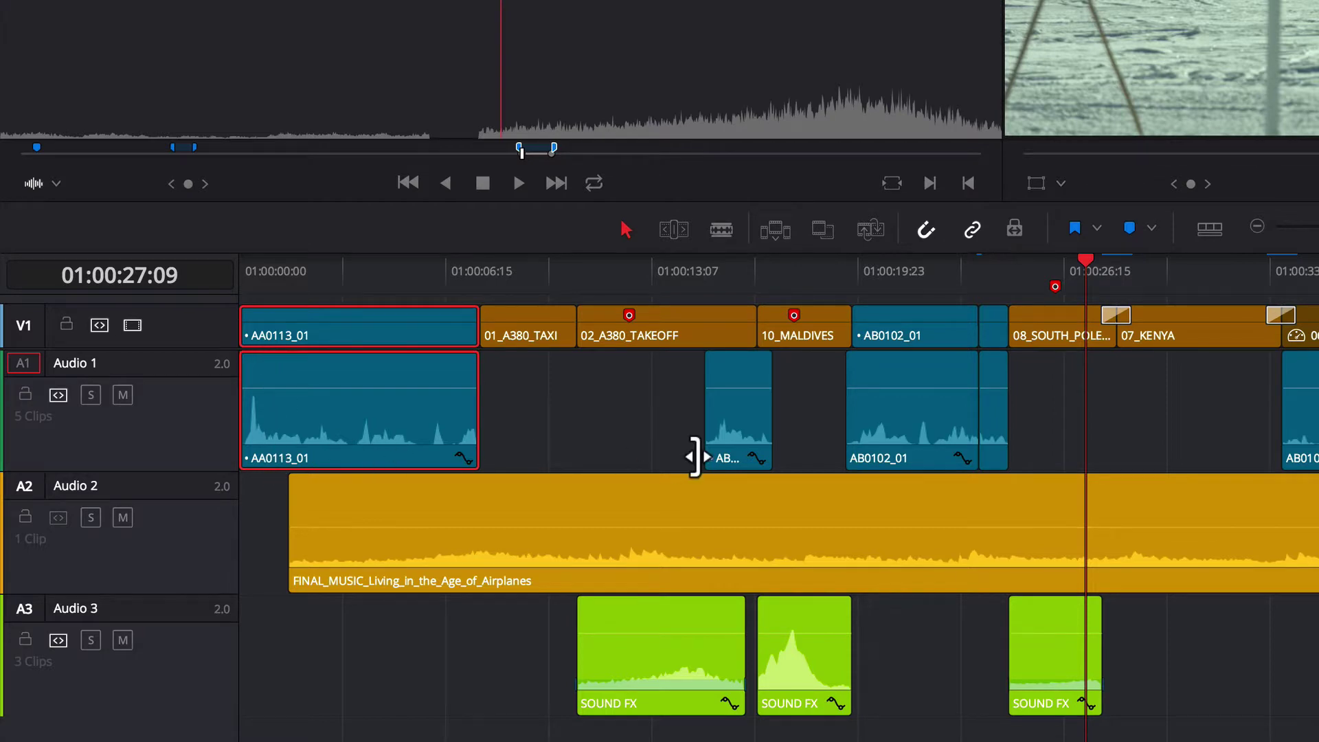
left_click(745, 463)
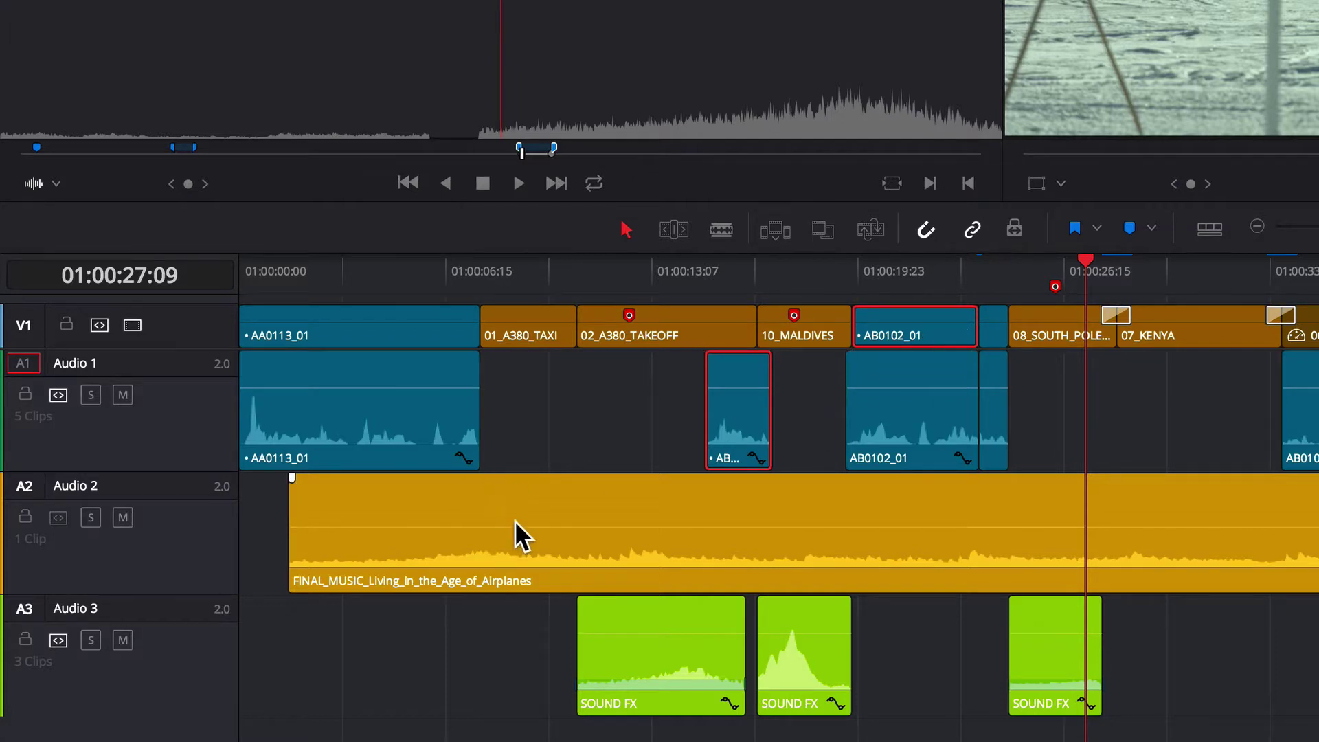
Check whether the first SOUND FX clip and 02_A380_TAKEOFF select together, and scrub the playhead across them.
left_click(672, 679)
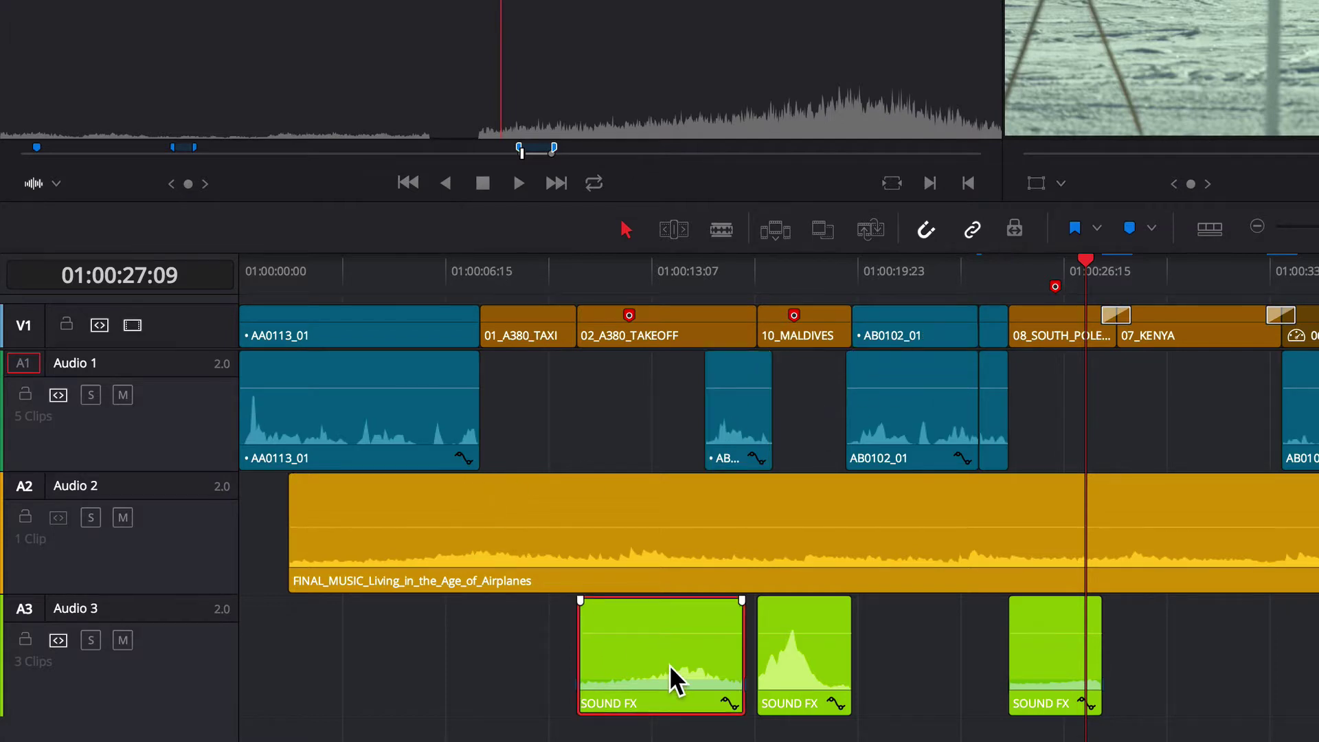
left_click(682, 340)
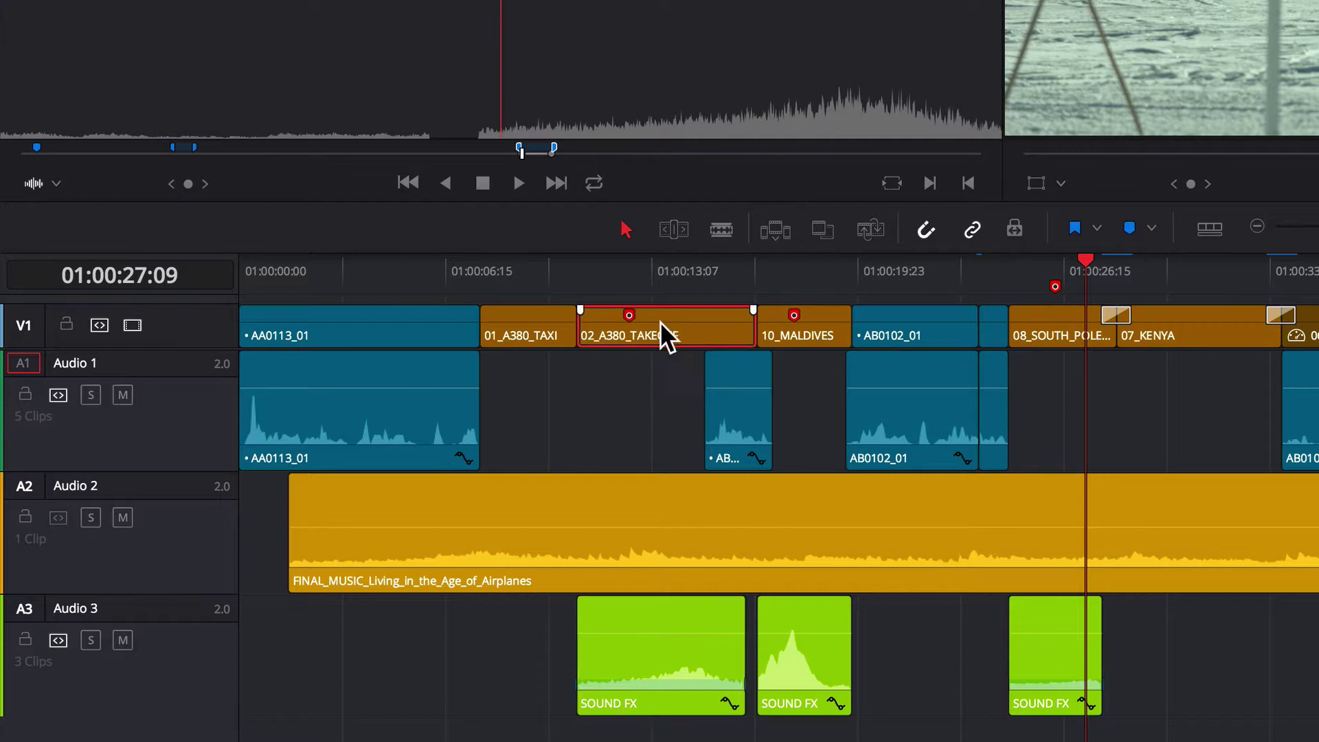
left_click(673, 266)
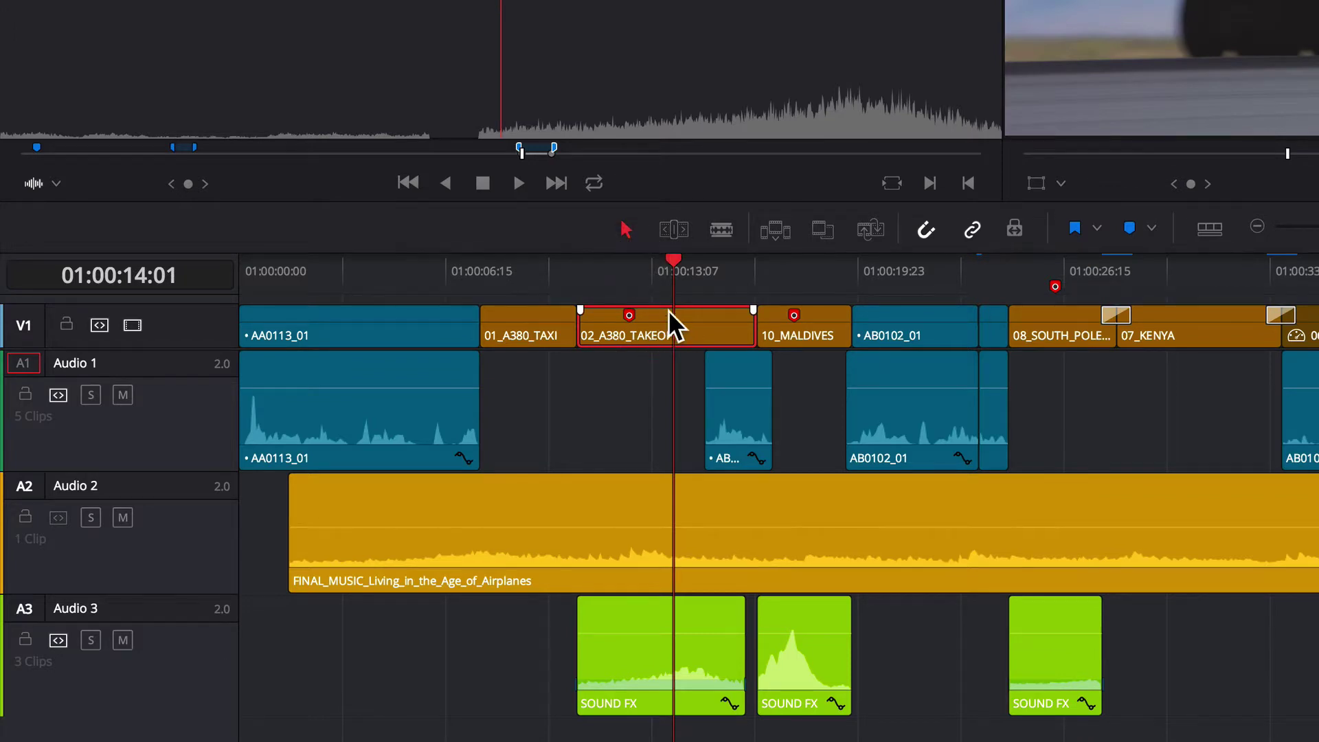
left_click(702, 268)
left_click(665, 270)
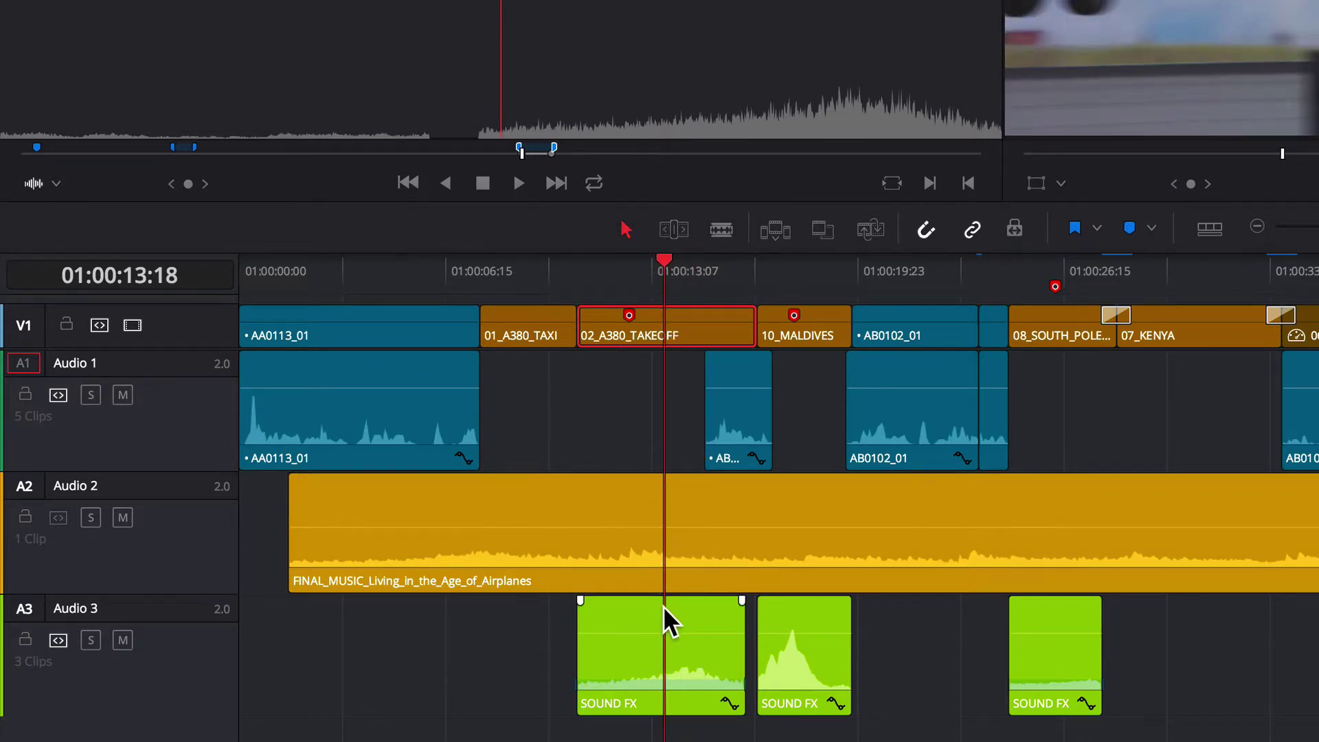
Link the first SOUND FX clip on Audio 3 to the 02_A380_TAKEOFF video clip, and reselect the video clip to check the link.
left_click(673, 646)
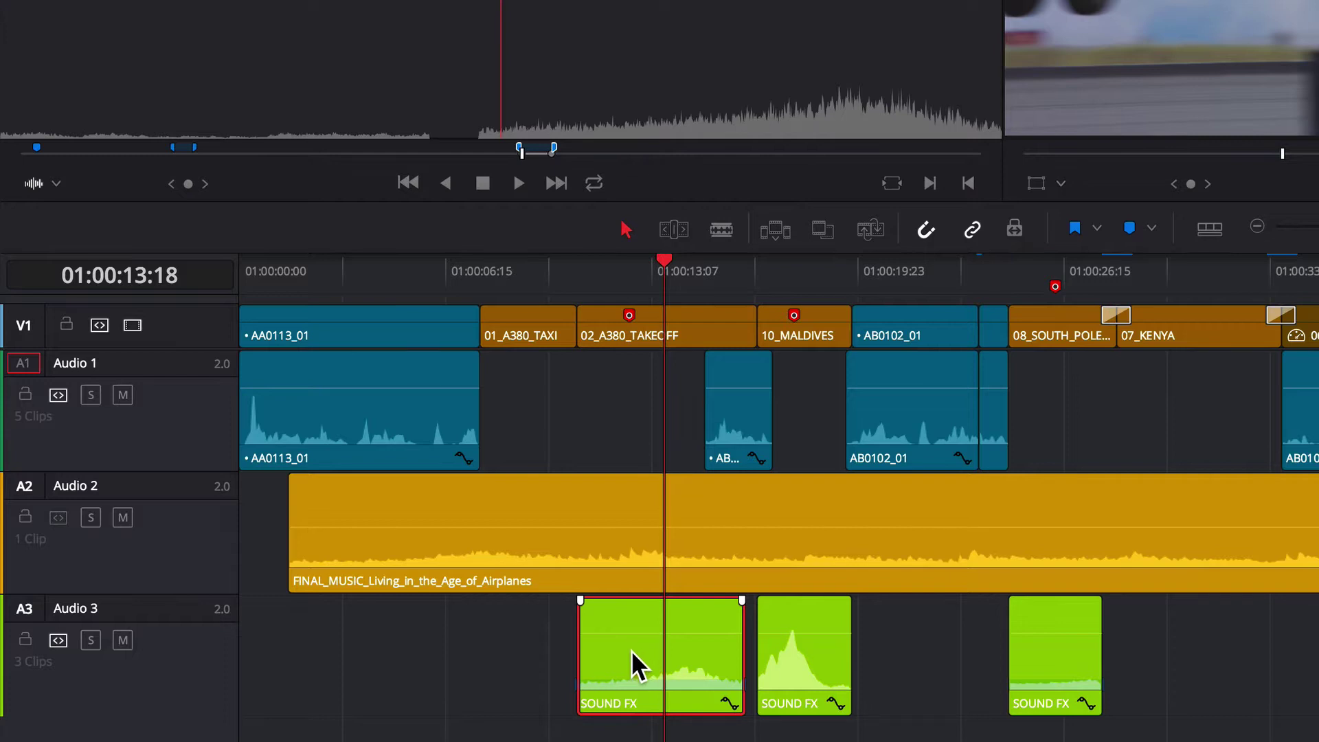
left_click(691, 324, "ctrl")
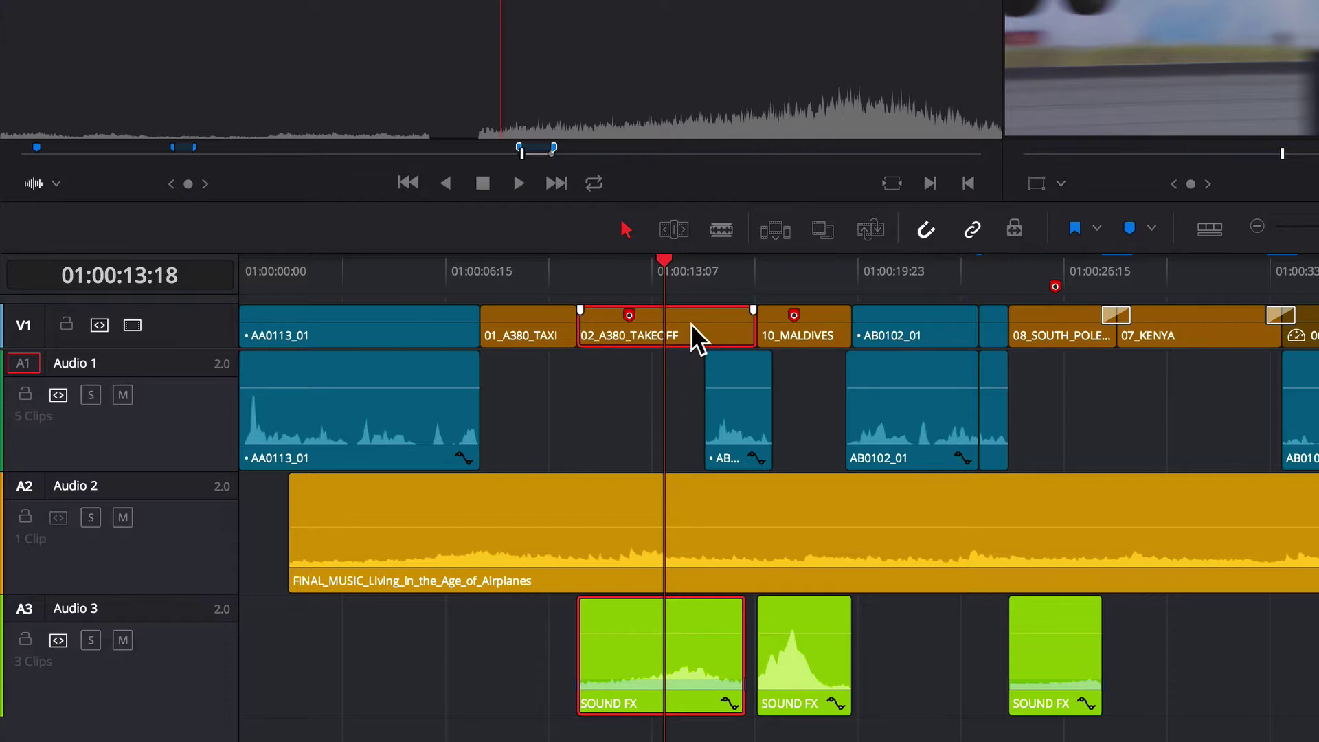
right_click(691, 324)
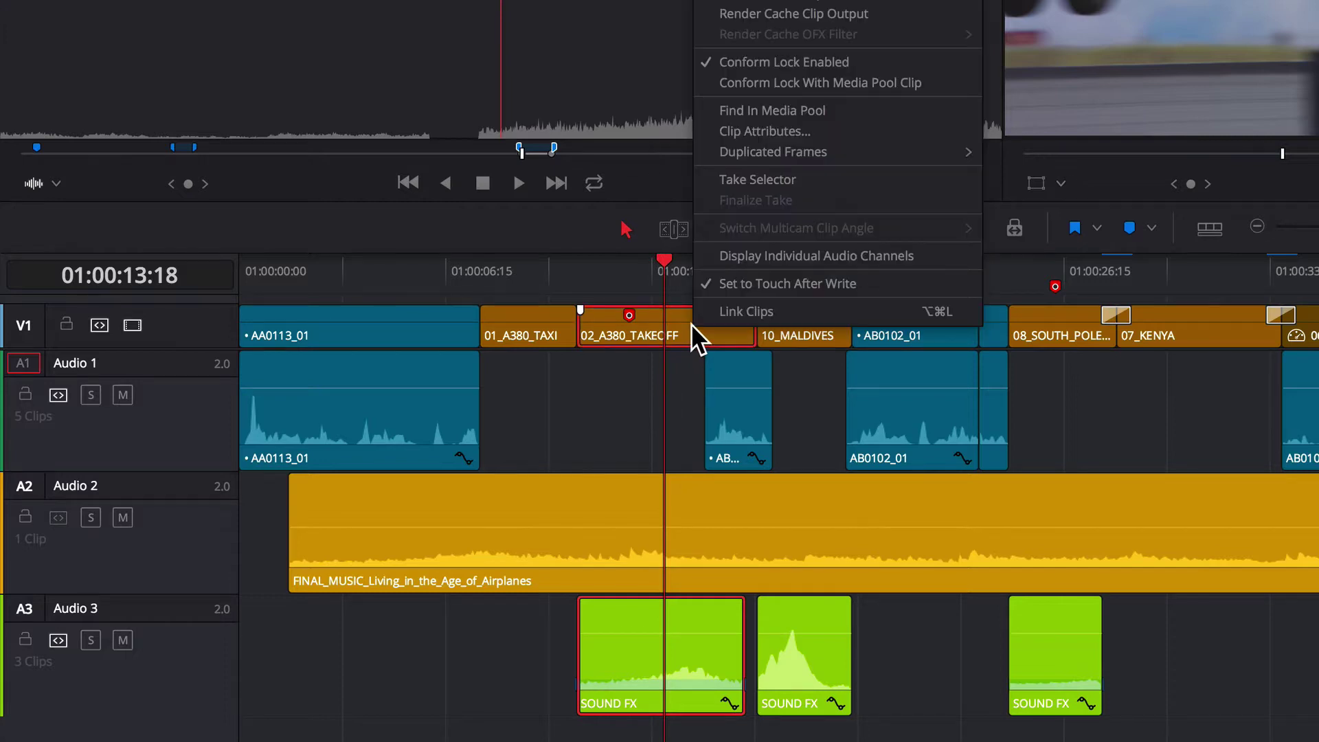
left_click(789, 311)
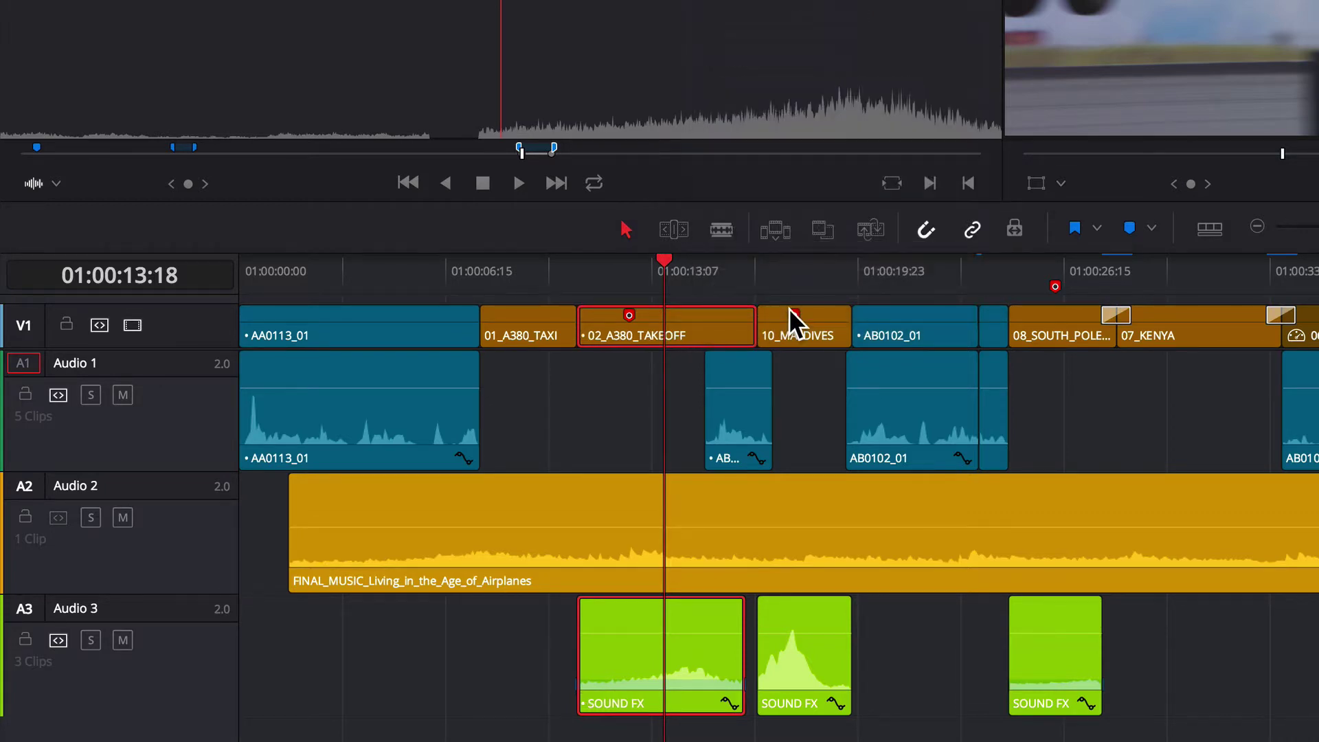
left_click(459, 697)
left_click(613, 334)
Link the second SOUND FX clip on Audio 3 to the 10_MALDIVES video clip.
left_click(821, 662)
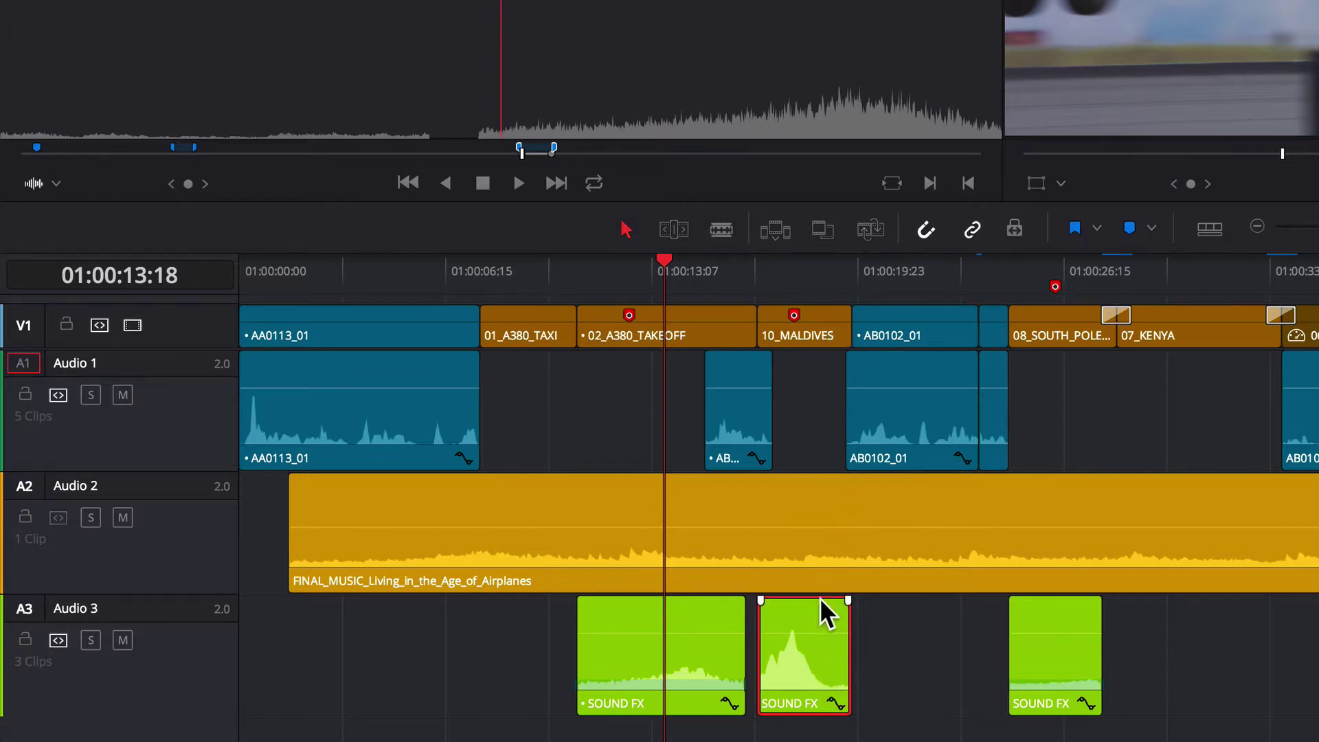
left_click(830, 346, "ctrl")
right_click(825, 330)
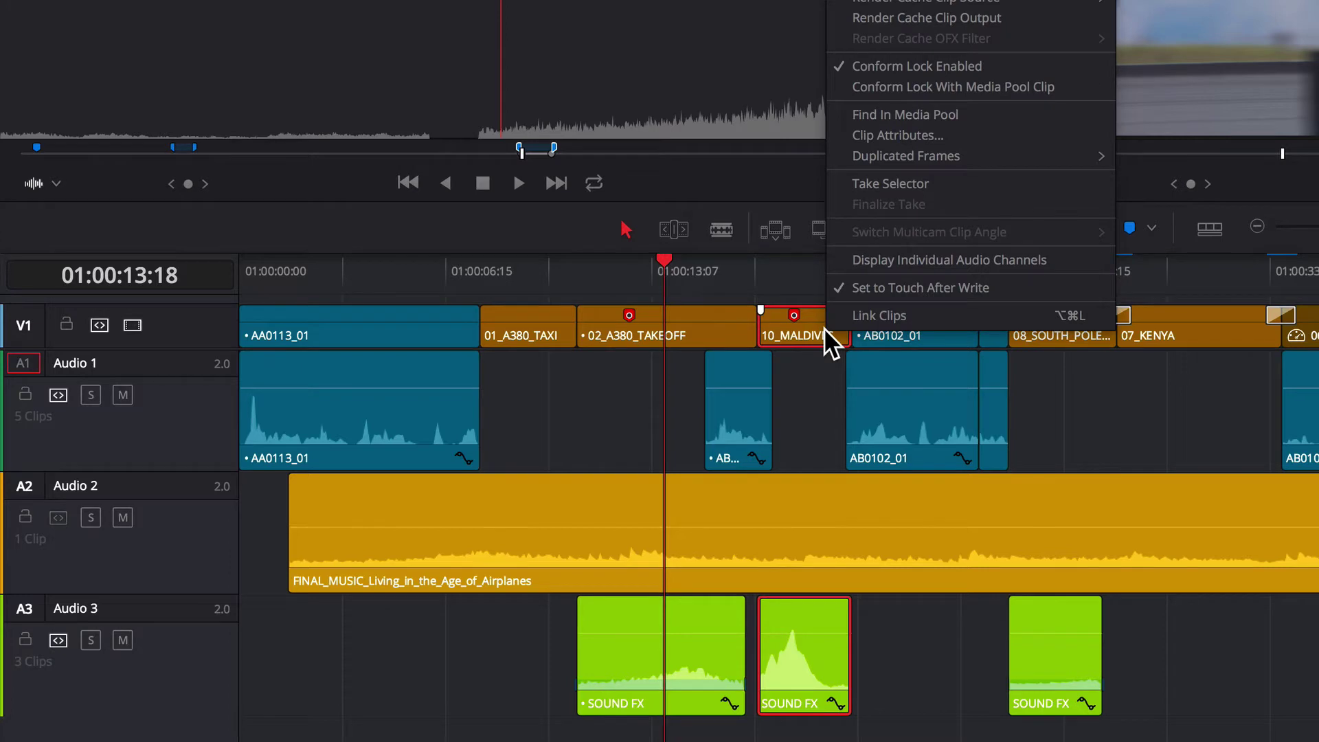
left_click(875, 310)
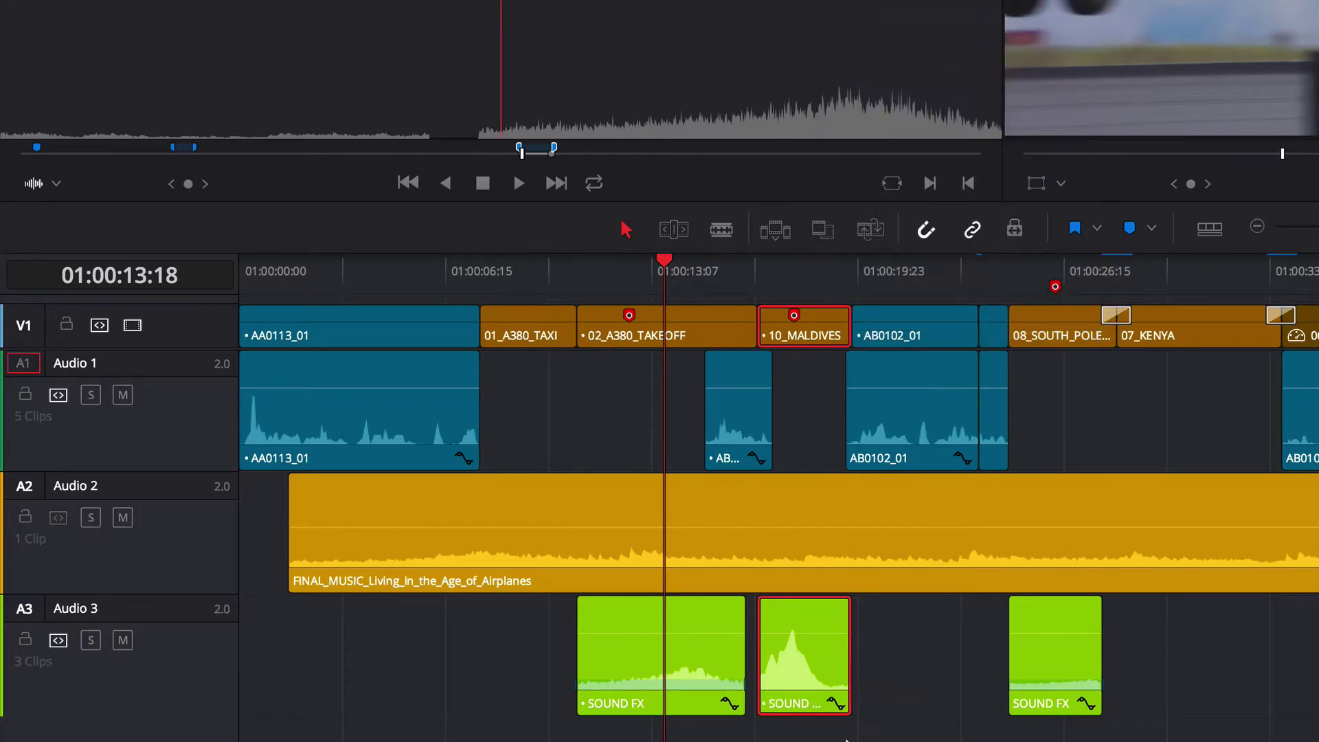
Link the third SOUND FX clip on Audio 3 to the 08_SOUTH_POLE video clip, and select the earlier linked pairs to check them.
left_click(1051, 680)
left_click(1061, 343, "ctrl")
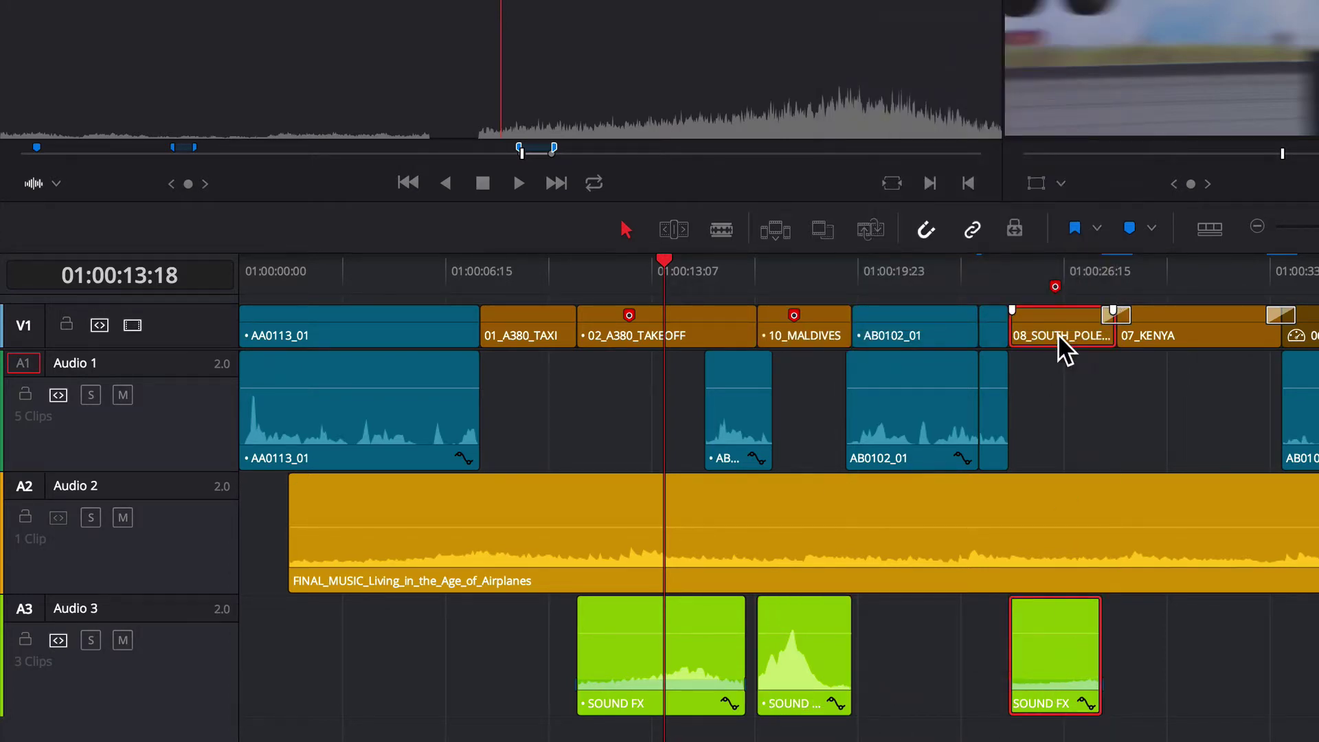
right_click(1062, 347)
left_click(1089, 331)
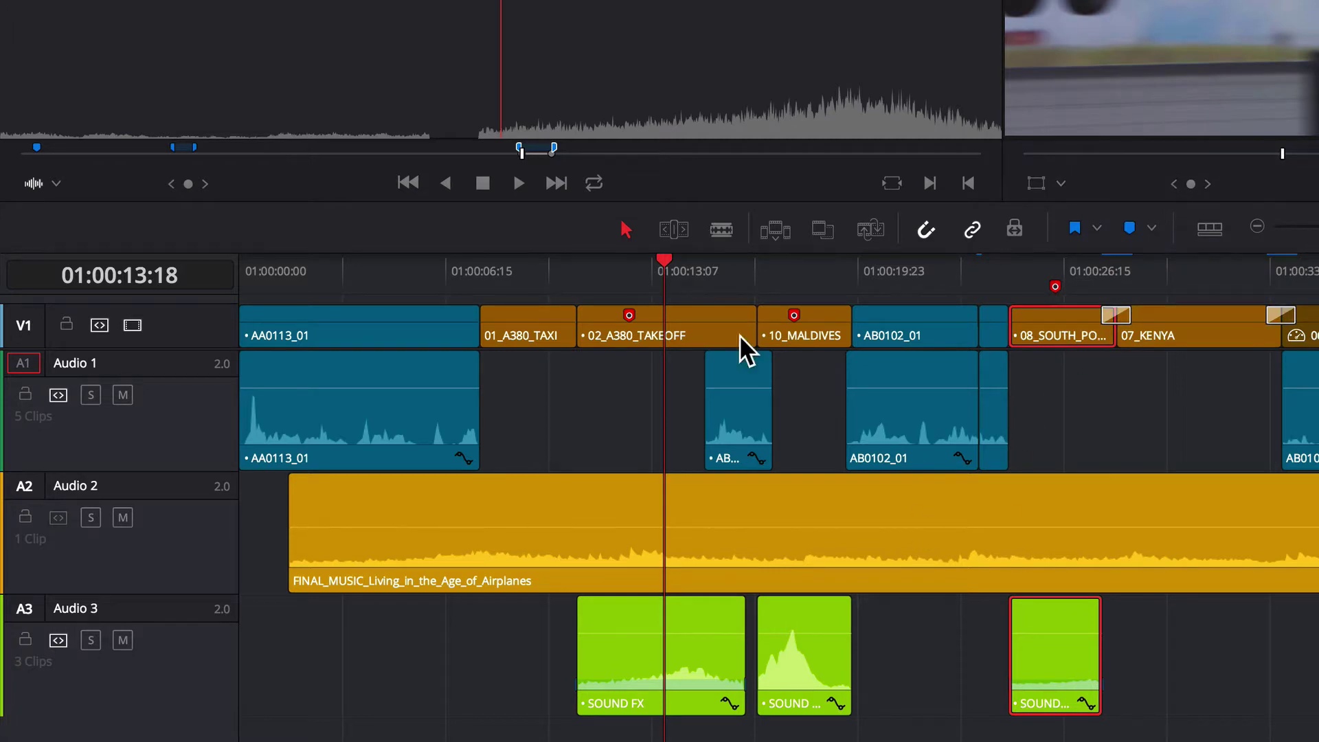
left_click(830, 694)
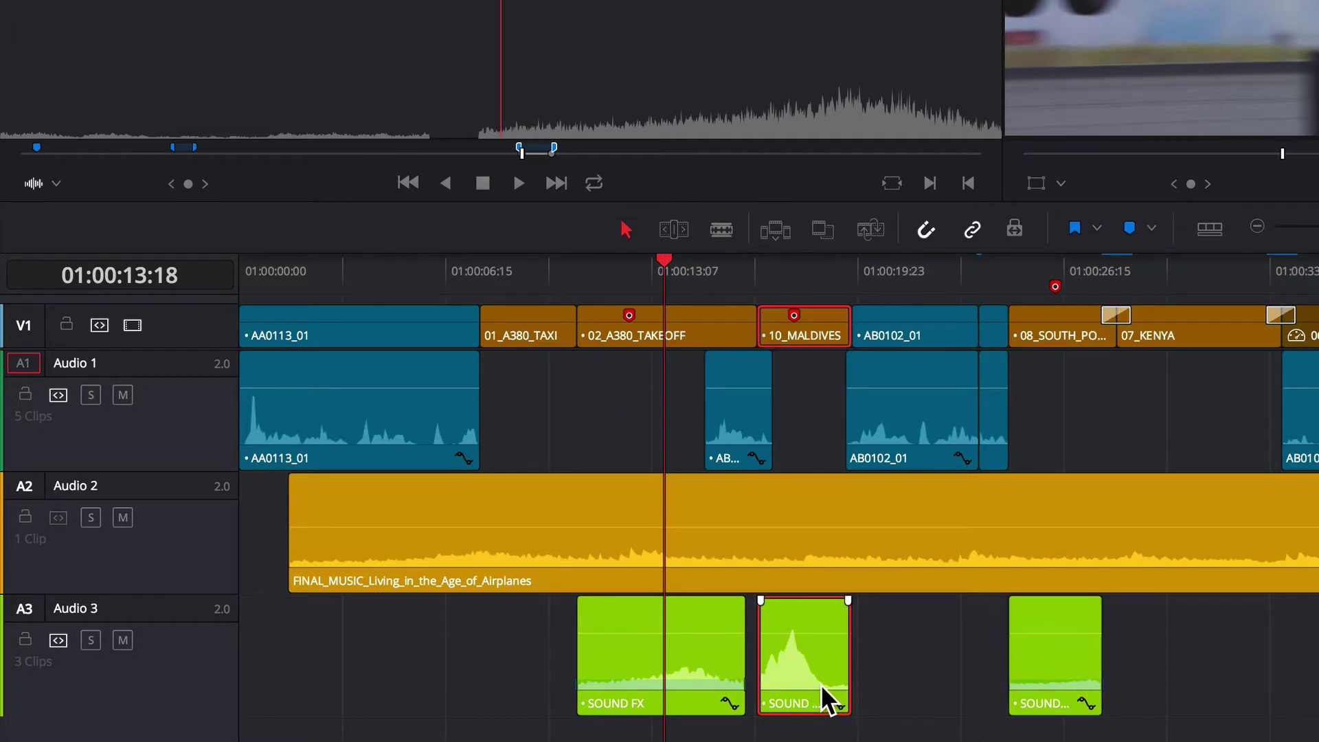
left_click(708, 336)
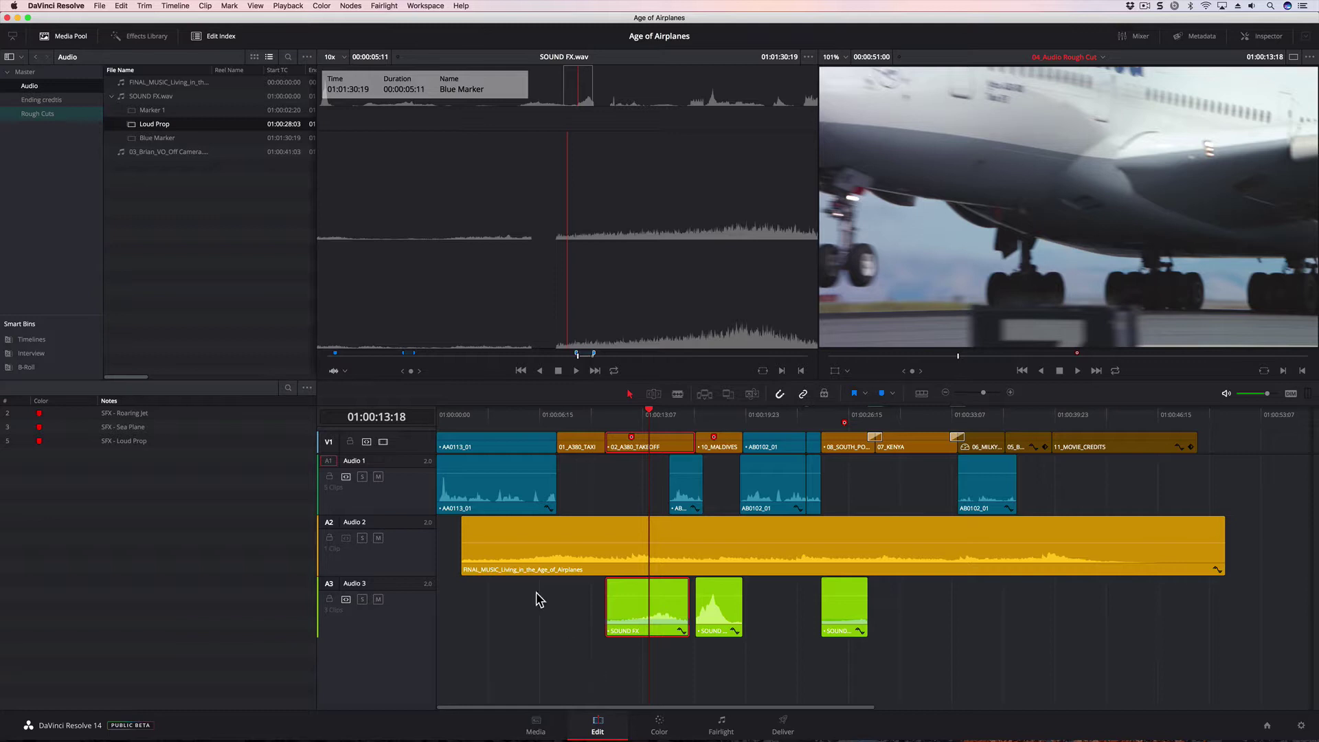
Solo Audio 3, play the timeline from the start through the first sound effect, and turn the solo off.
left_click_drag(455, 417, 438, 417)
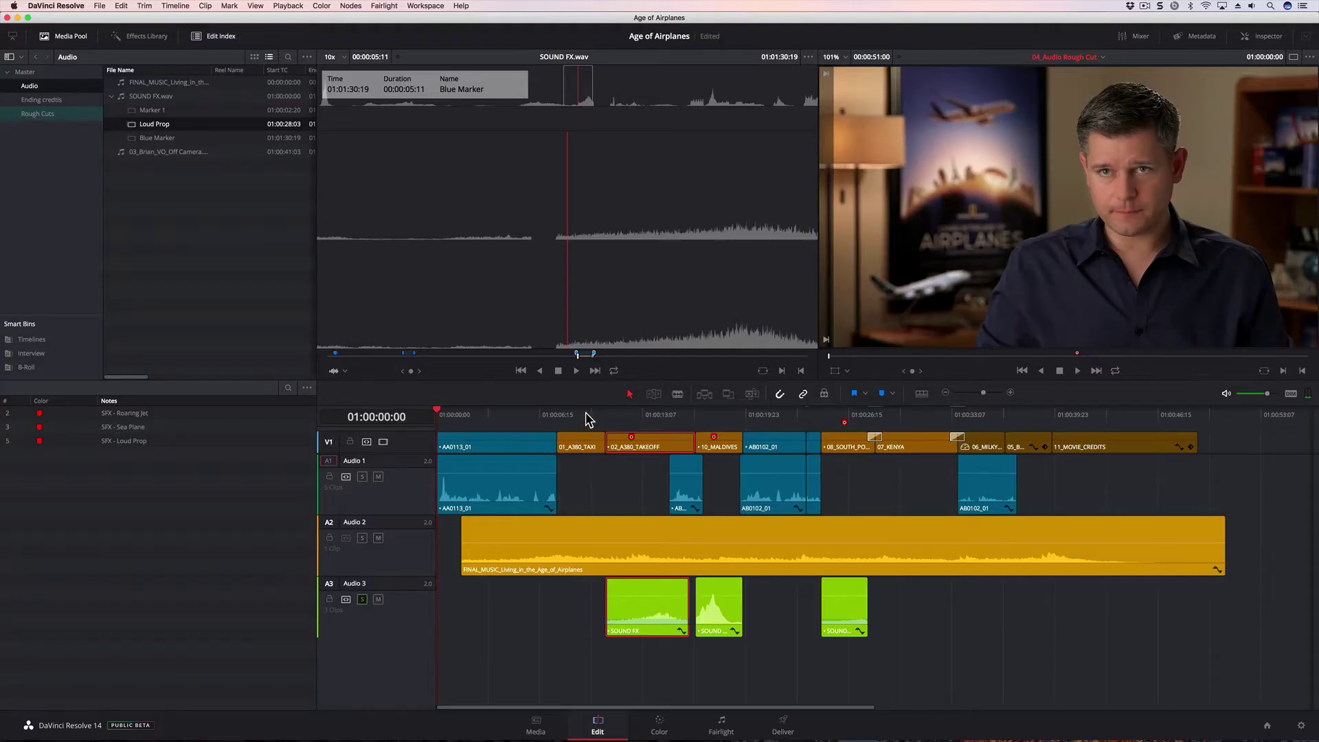
left_click(561, 84)
key("space")
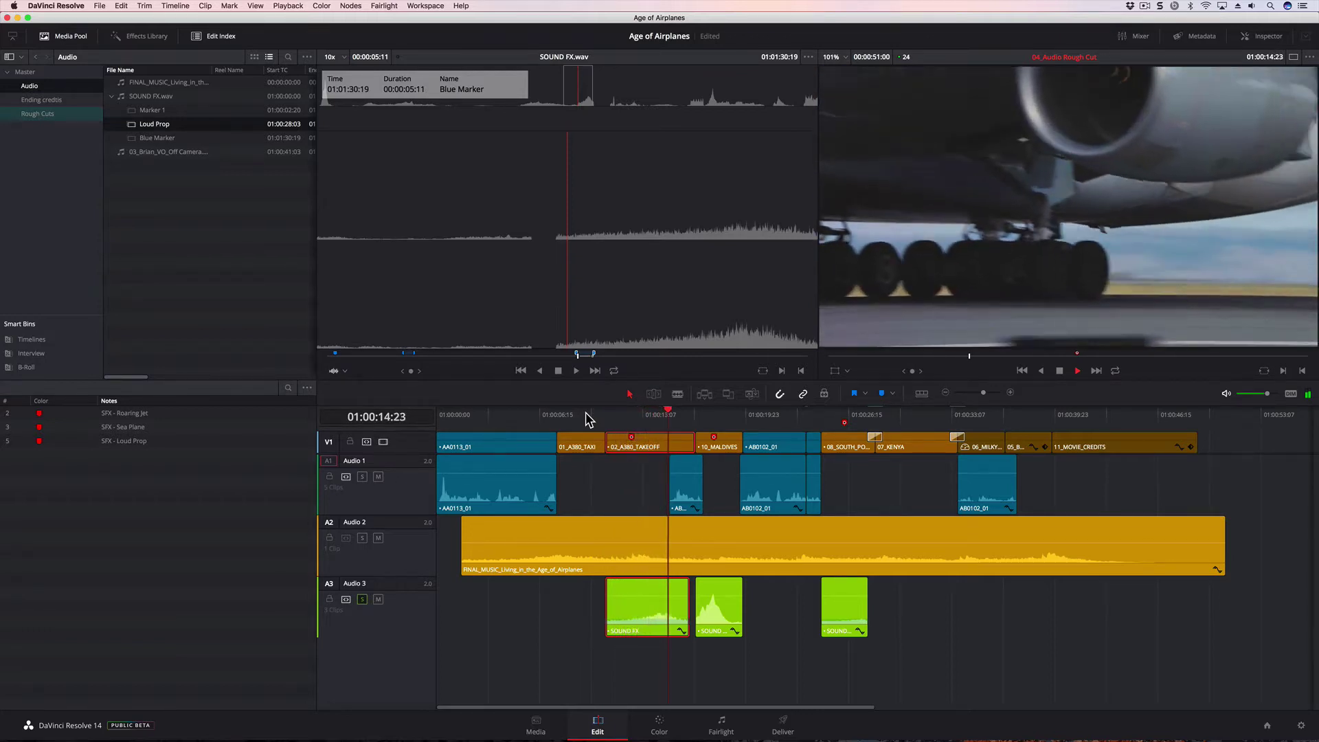
key("space")
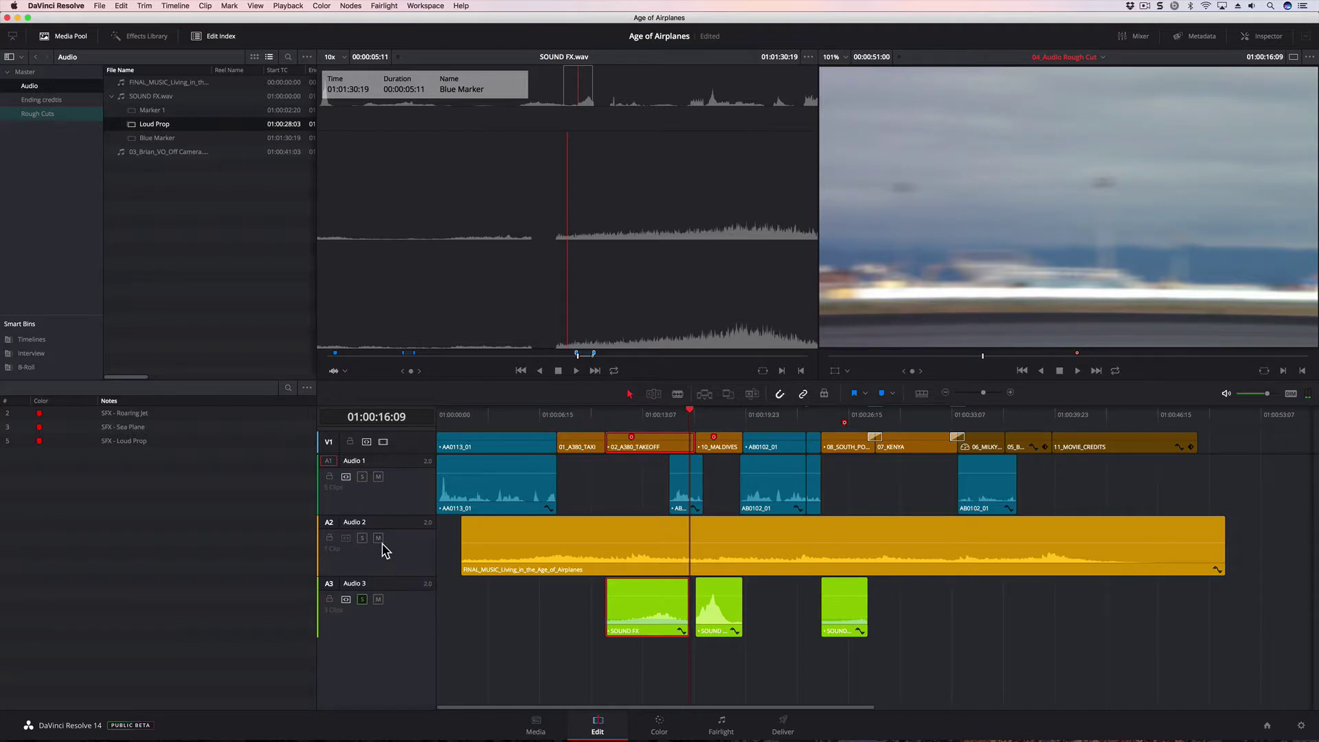
left_click(362, 599)
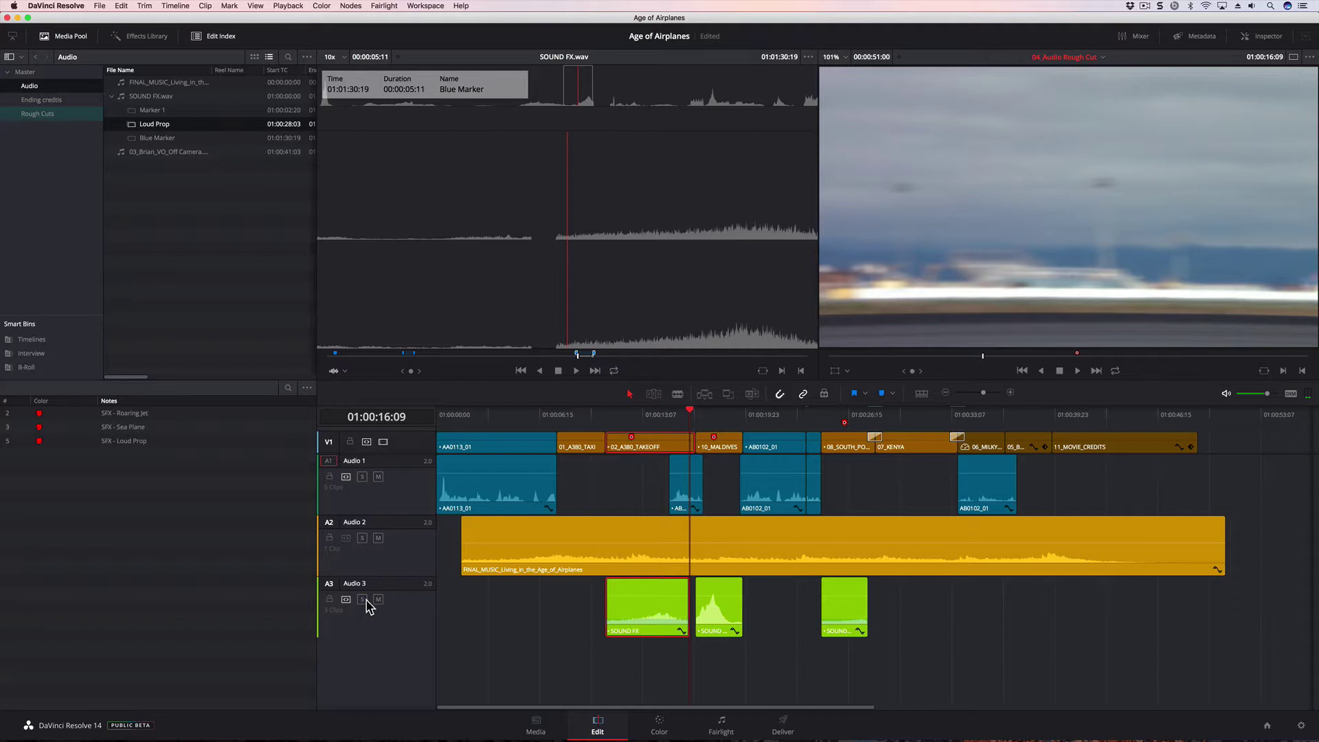
Mute Audio 2, play the end of 02_A380_TAKEOFF without the music, and unmute the track.
left_click(379, 539)
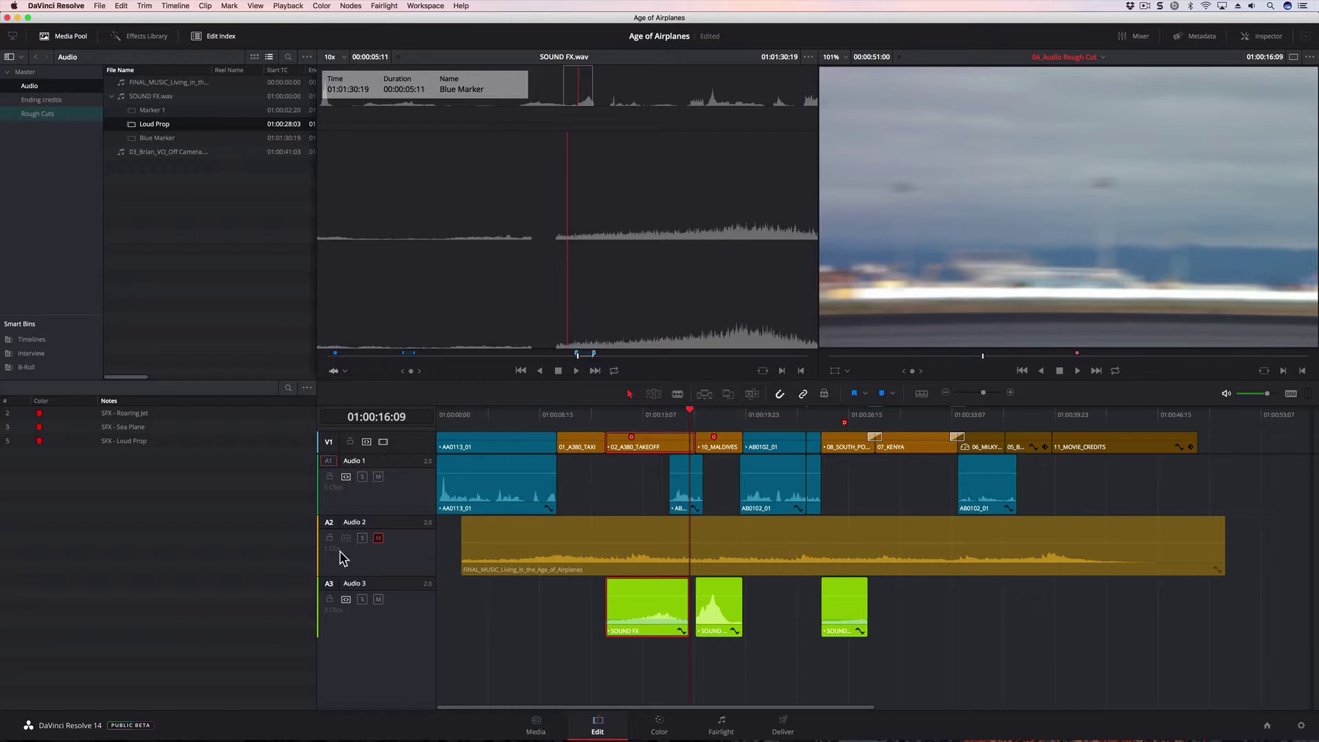
left_click(650, 415)
key("space")
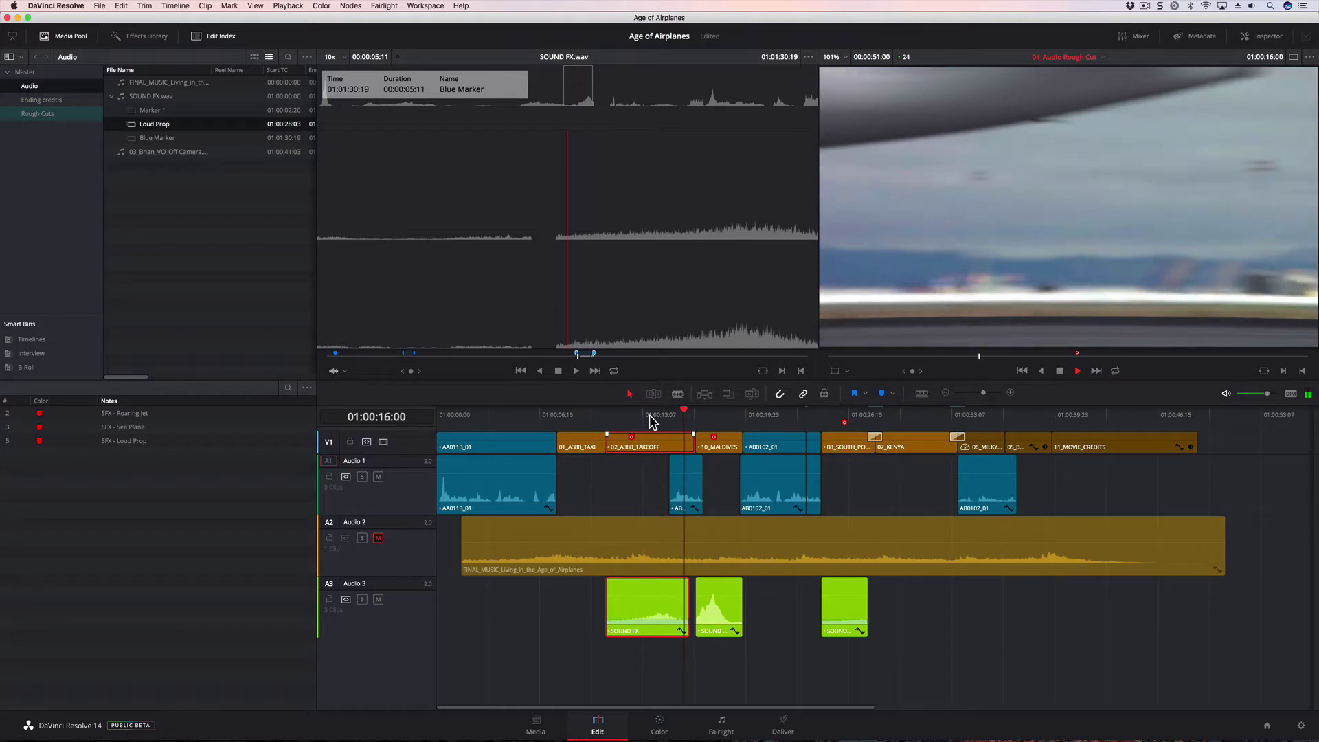
key("space")
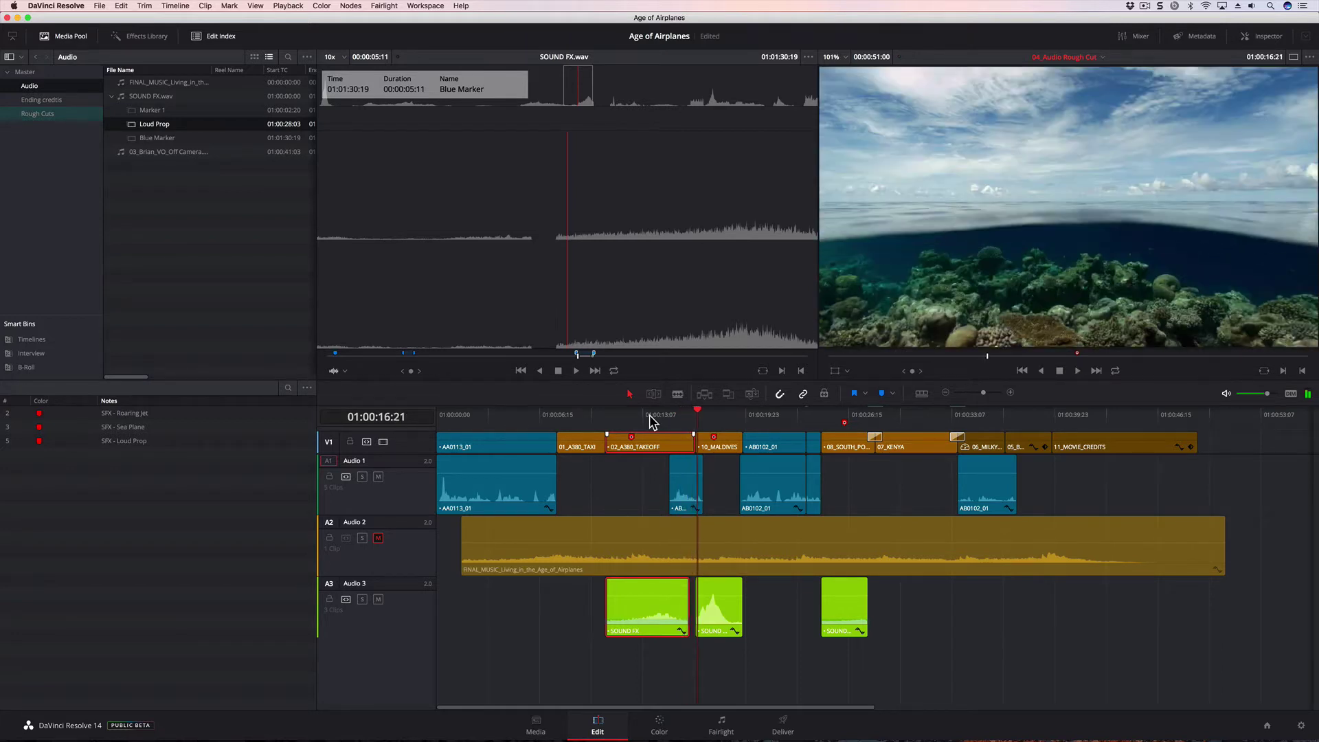
left_click(378, 538)
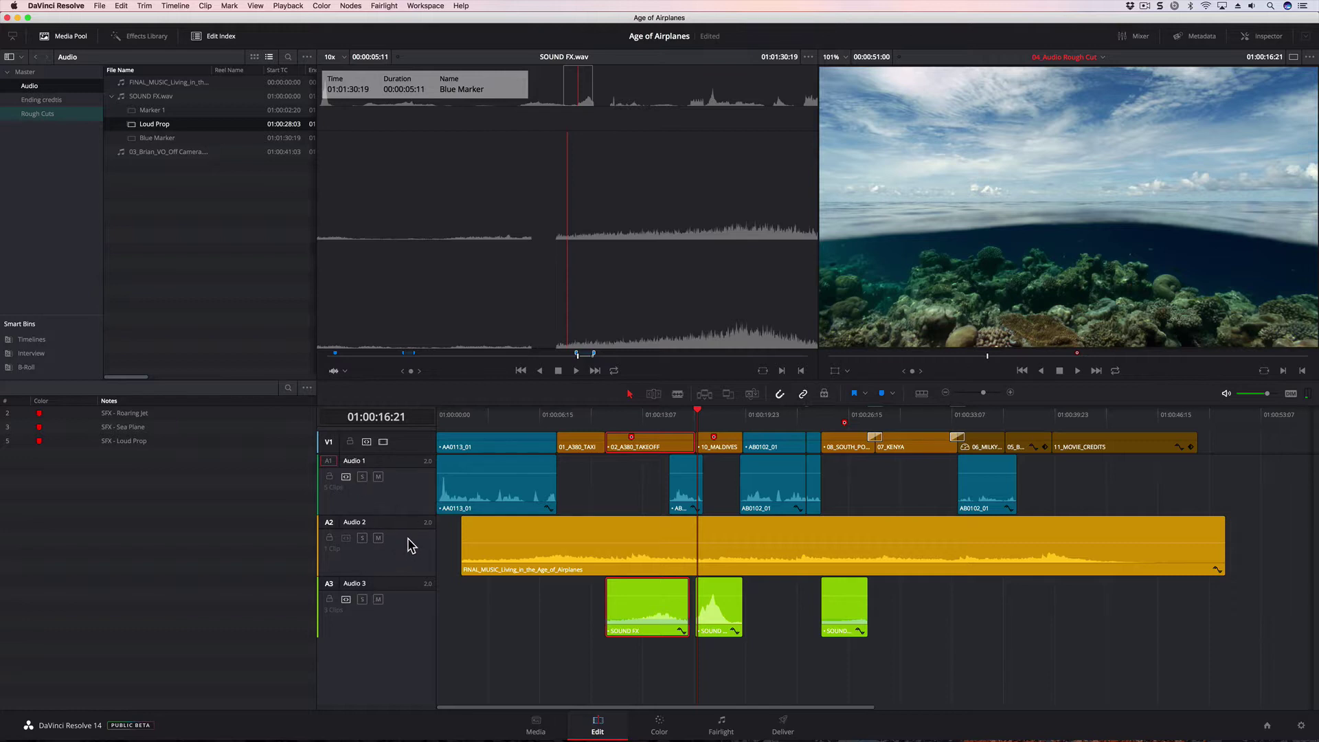
Solo Audio 1 and return the playhead to the start of the timeline.
left_click(362, 478)
left_click_drag(463, 419, 438, 417)
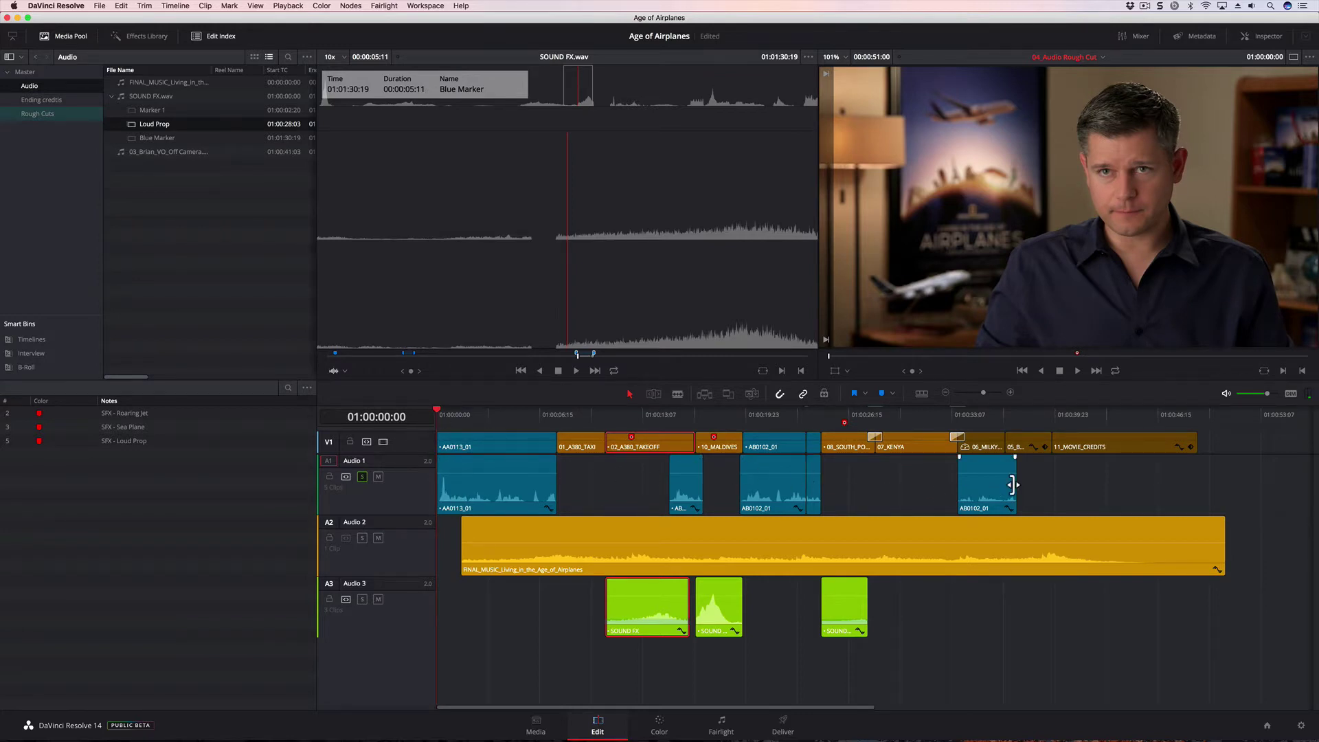
mouse_move(540, 496)
mouse_move(589, 523)
mouse_move(762, 492)
mouse_move(834, 490)
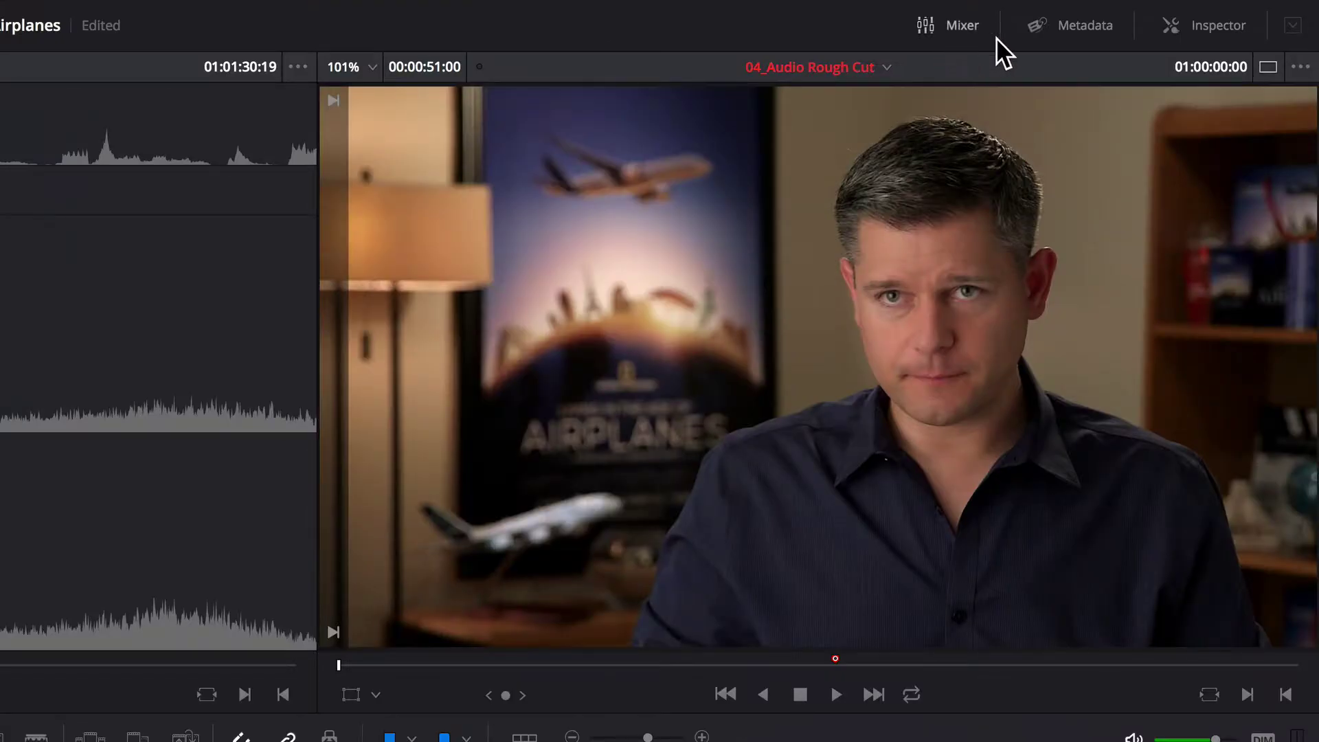
Display the audio properties of the AA0113_01 clip in the Inspector and show the Mixer alongside the timeline.
left_click(1198, 27)
scroll(1098, 230, "up", 5)
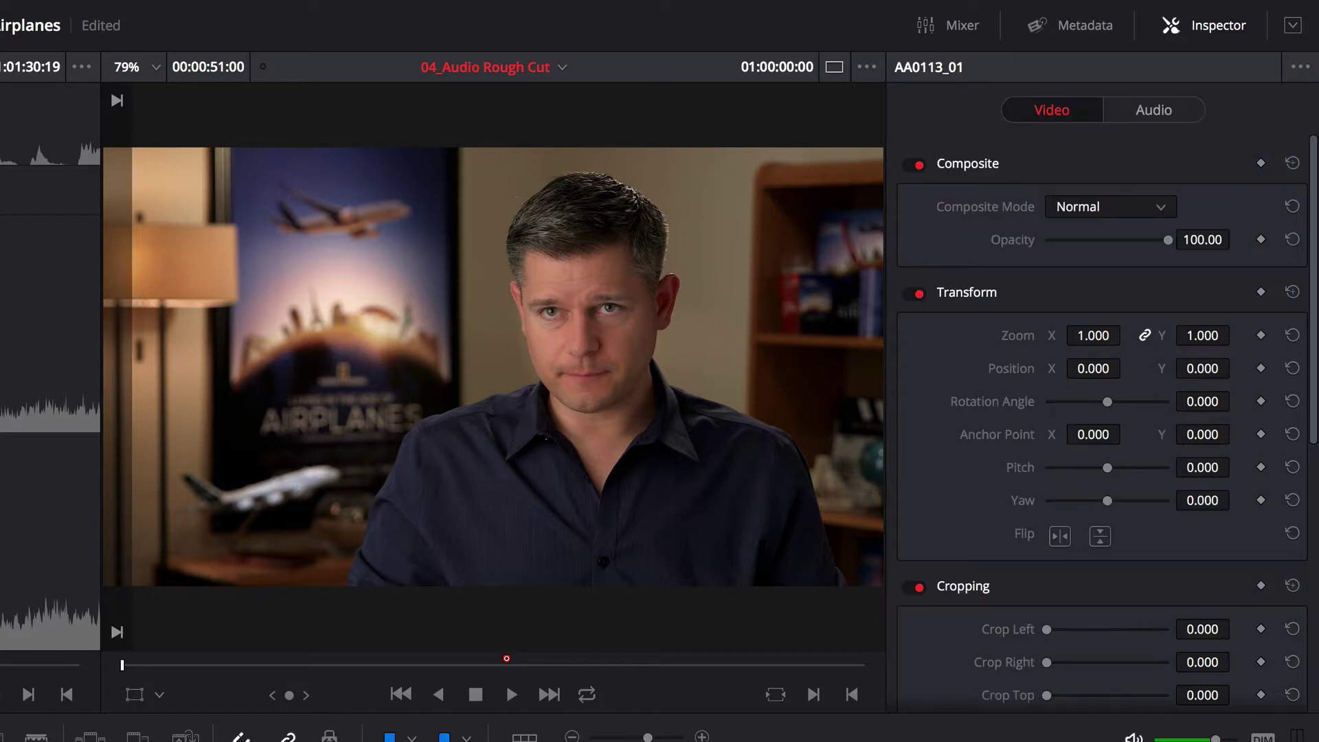
left_click(1165, 110)
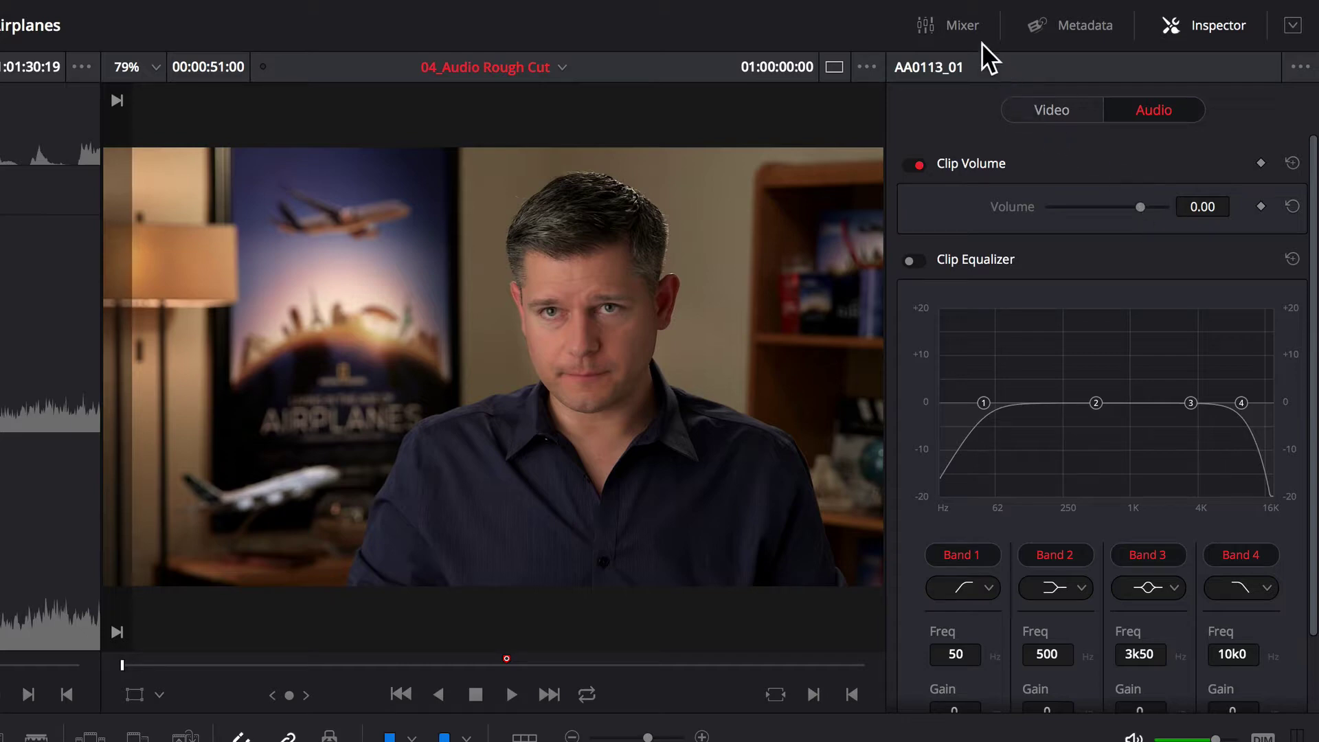
left_click(958, 25)
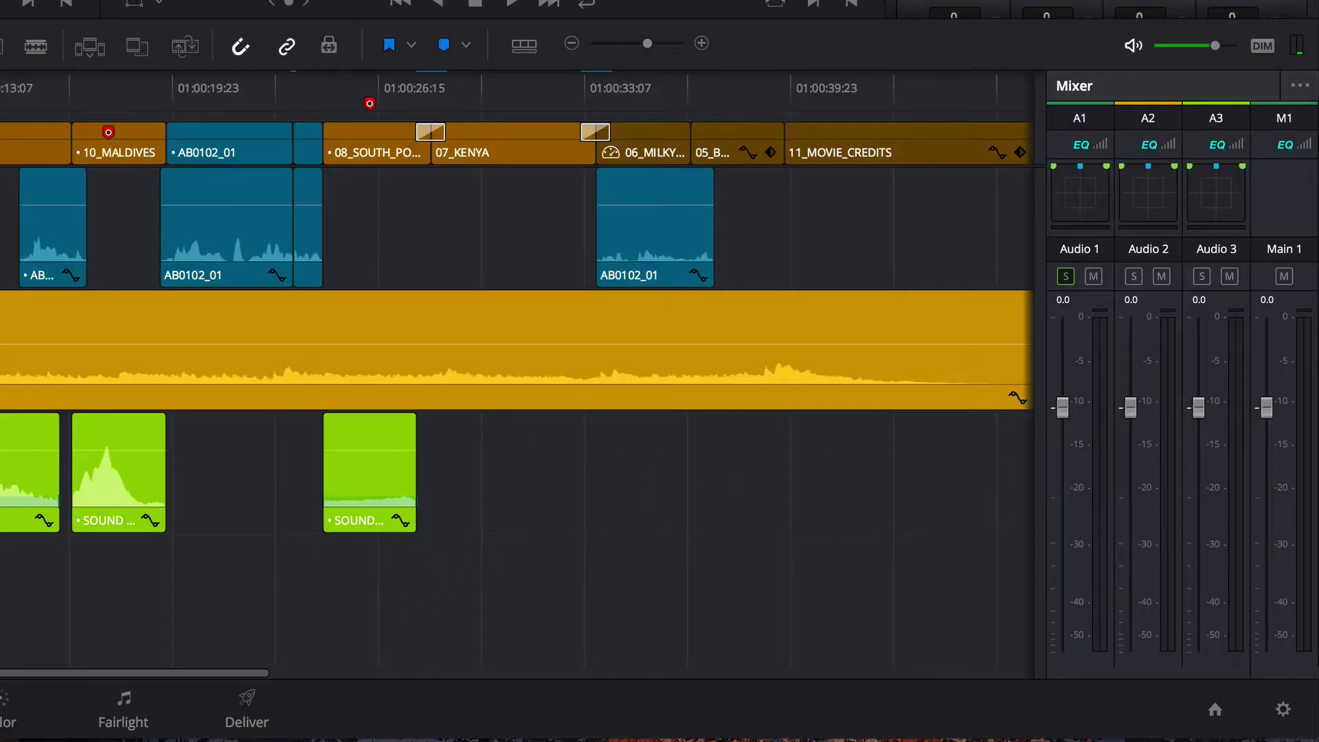
Play the AA0113_01 clip to check its level on the Audio 1 meter, and return to the timeline start.
key("space")
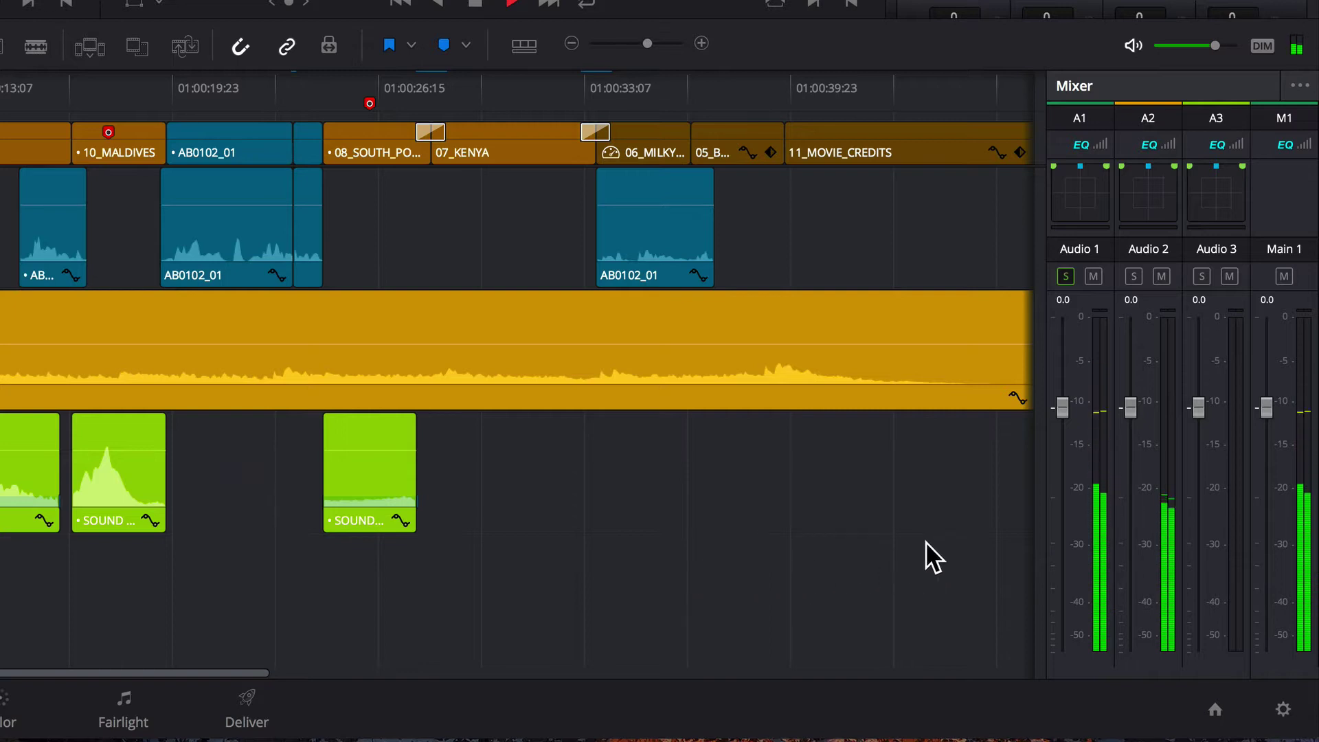
key("space")
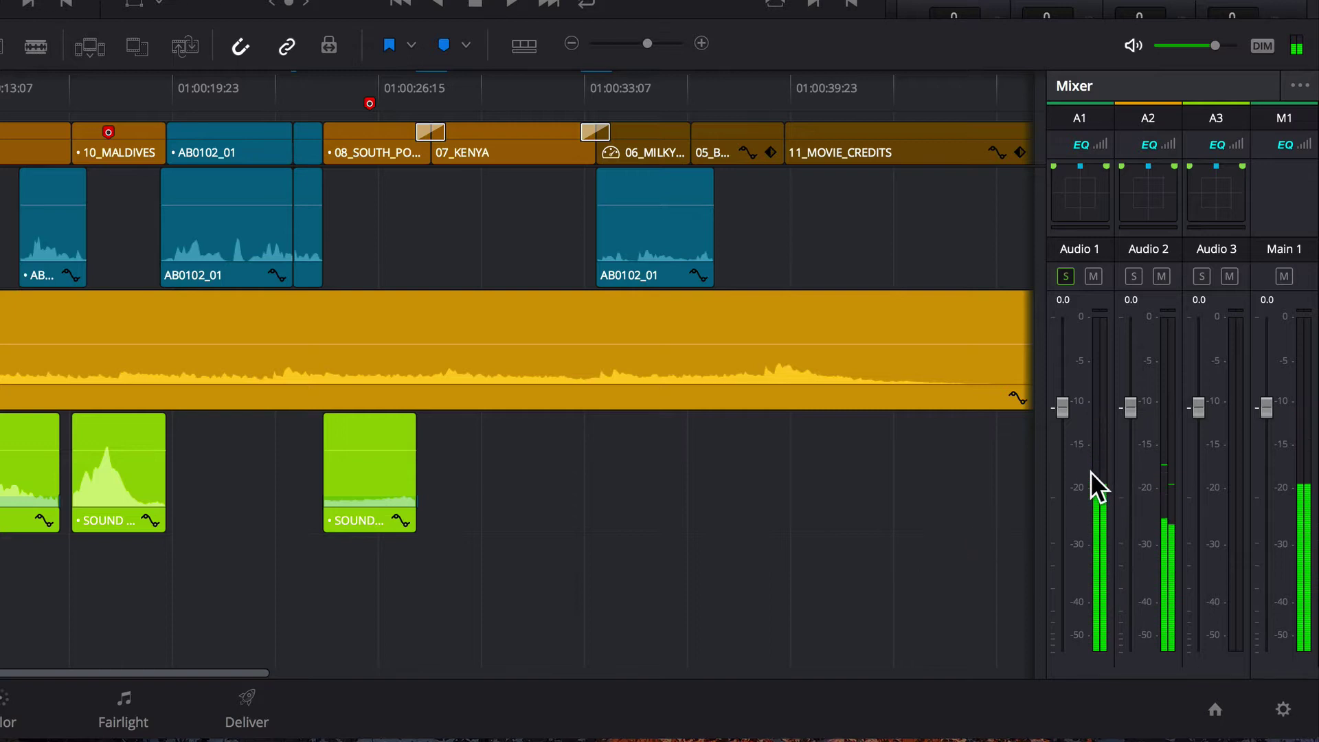
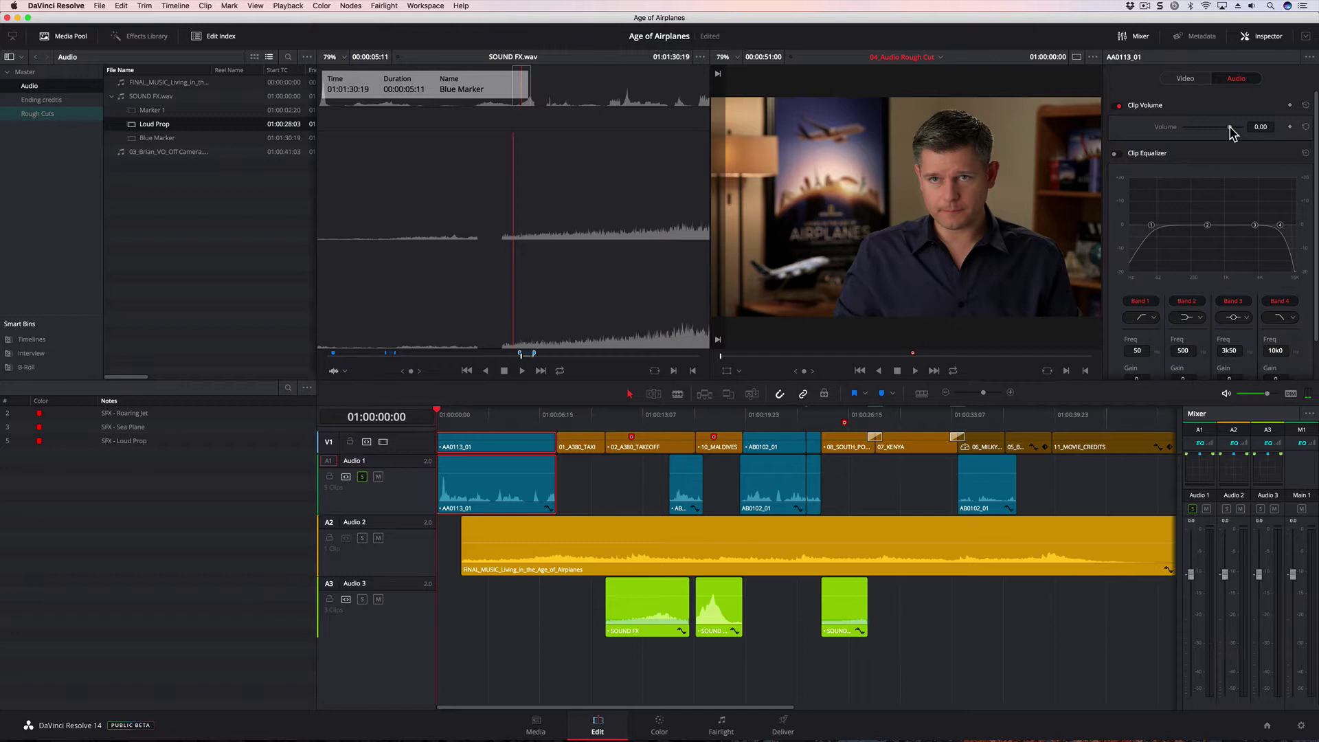
key("space")
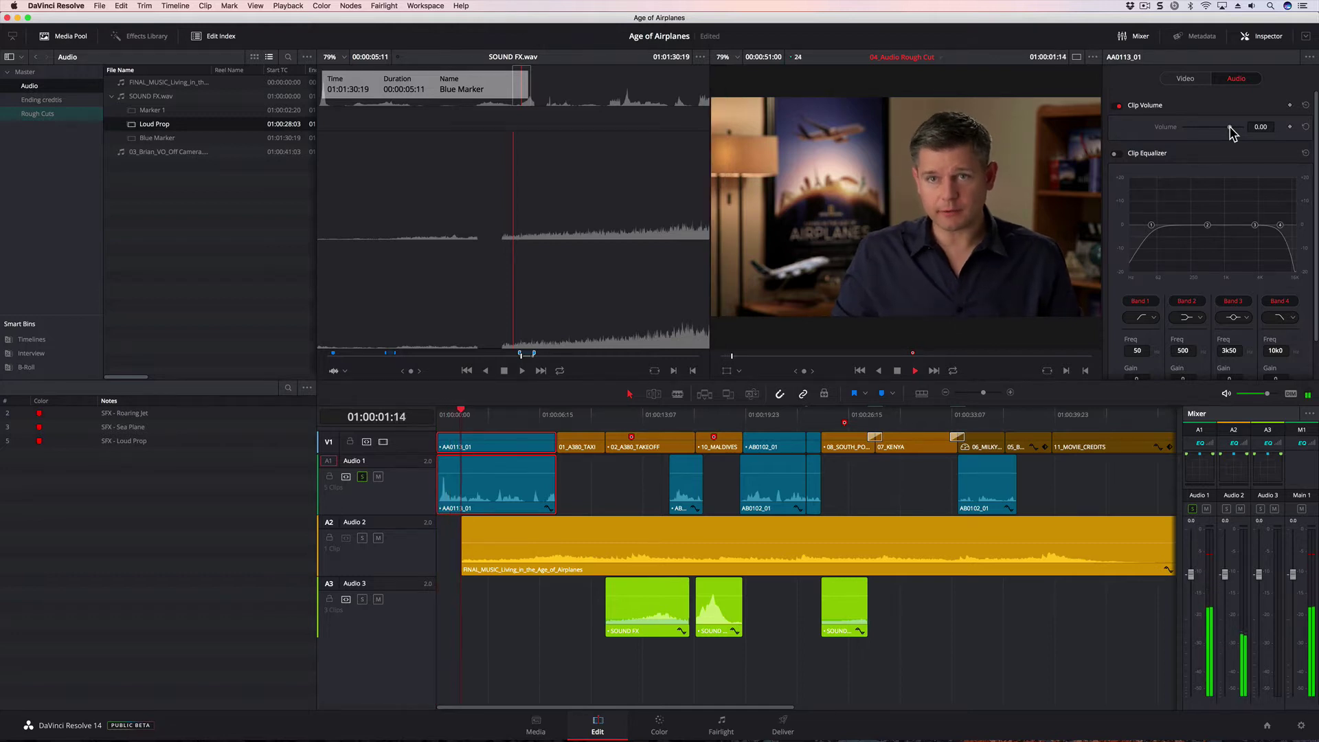
key("space")
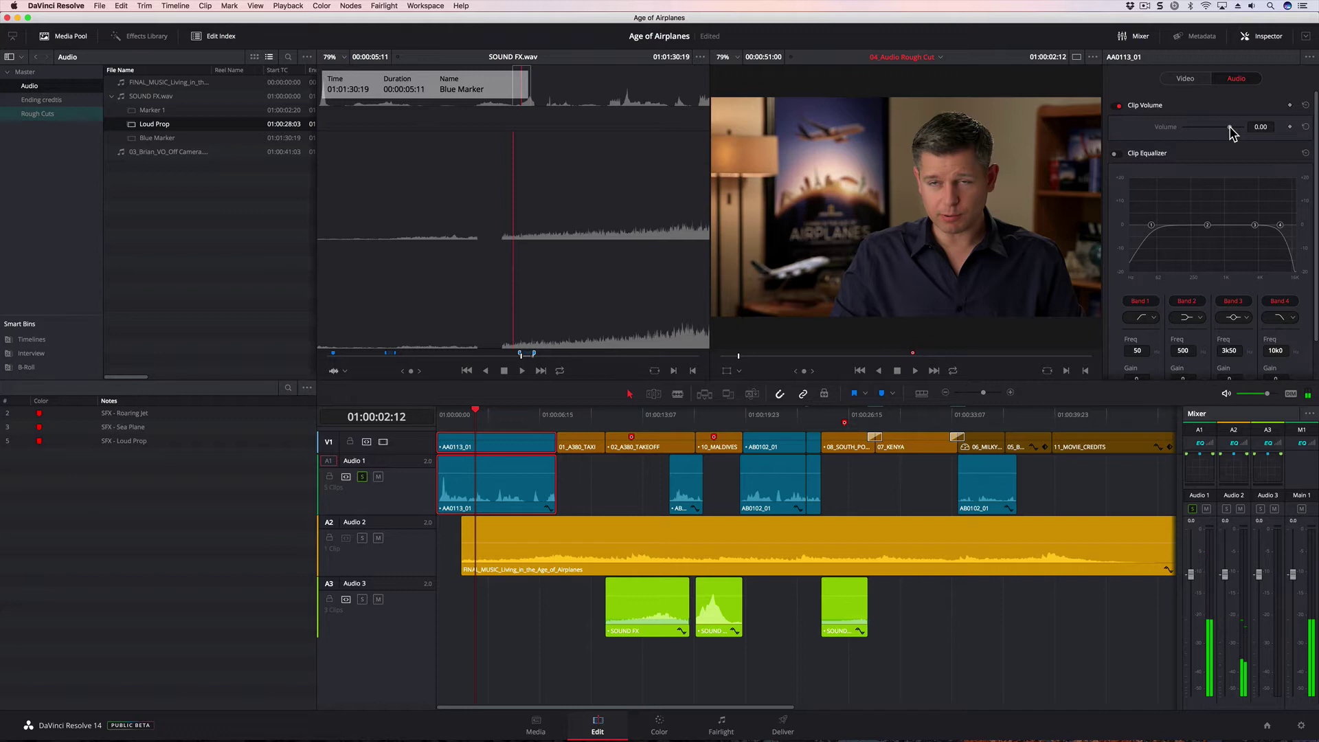
key("space")
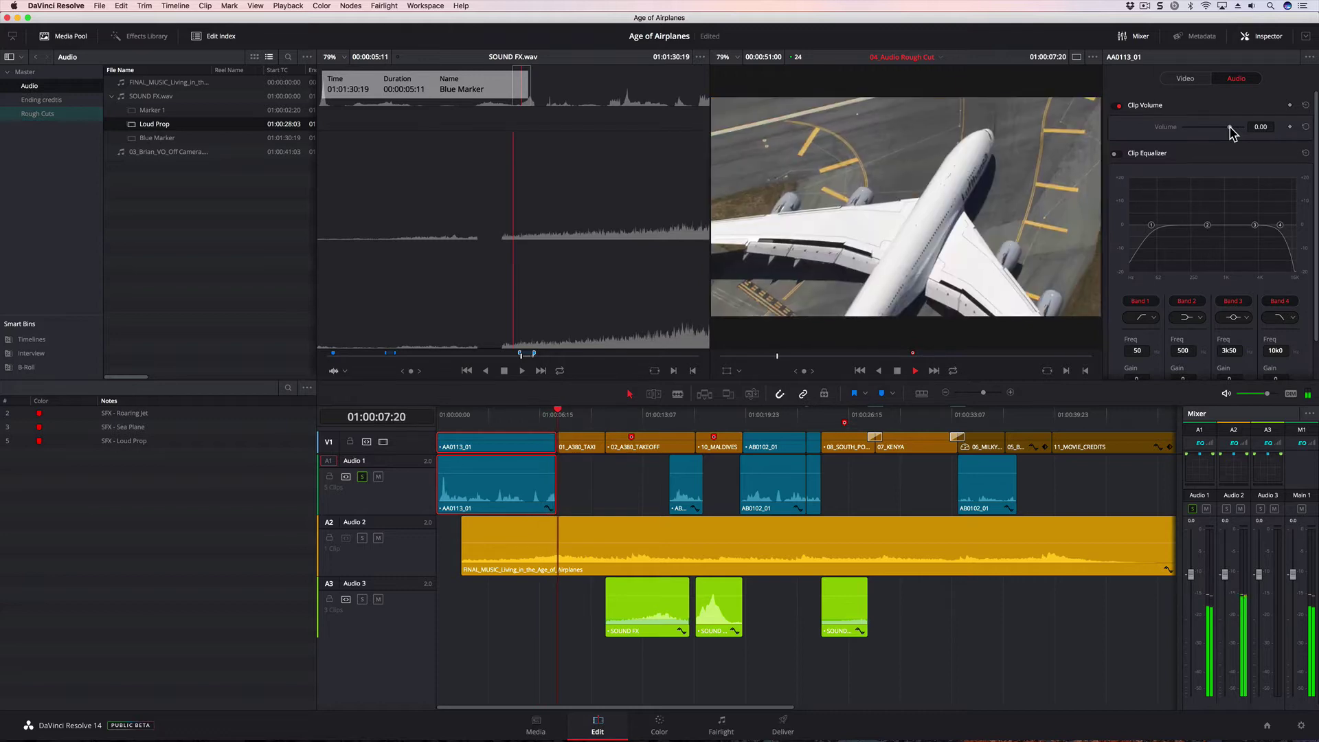
left_click(482, 416)
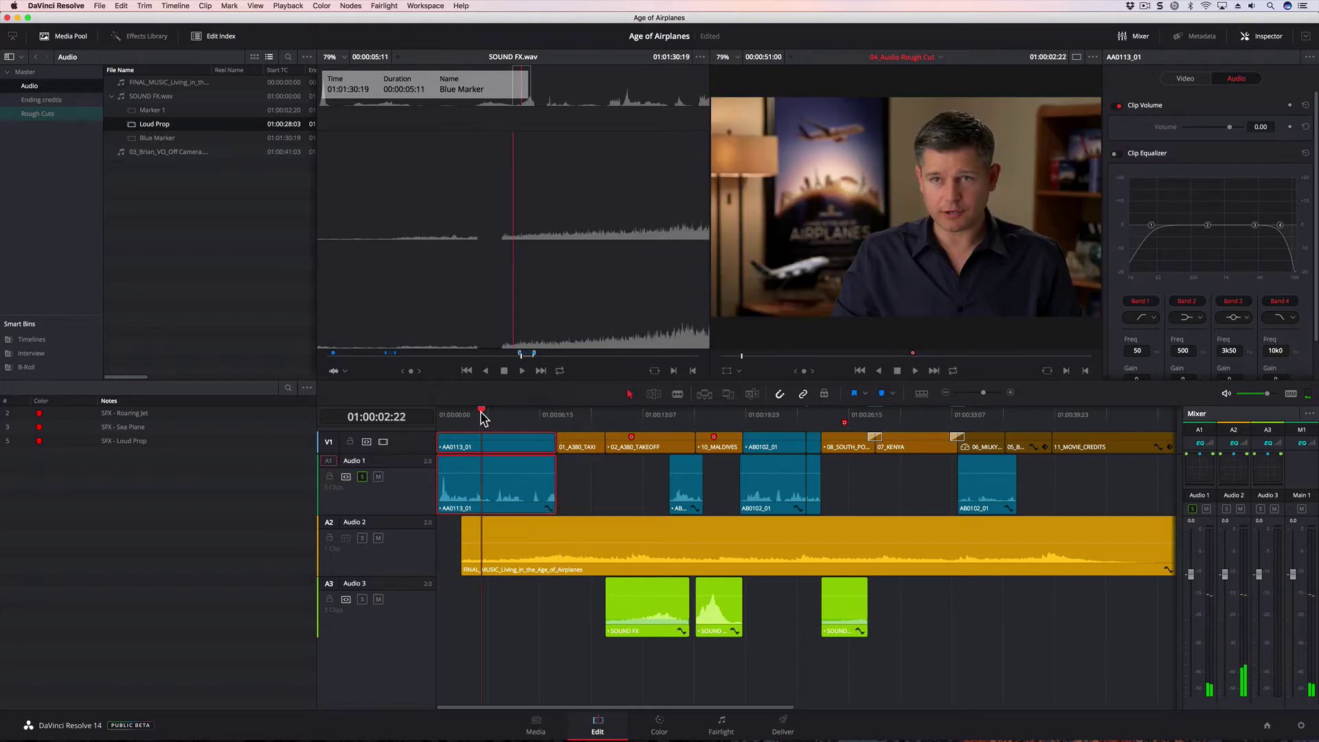
left_click_drag(483, 415, 439, 415)
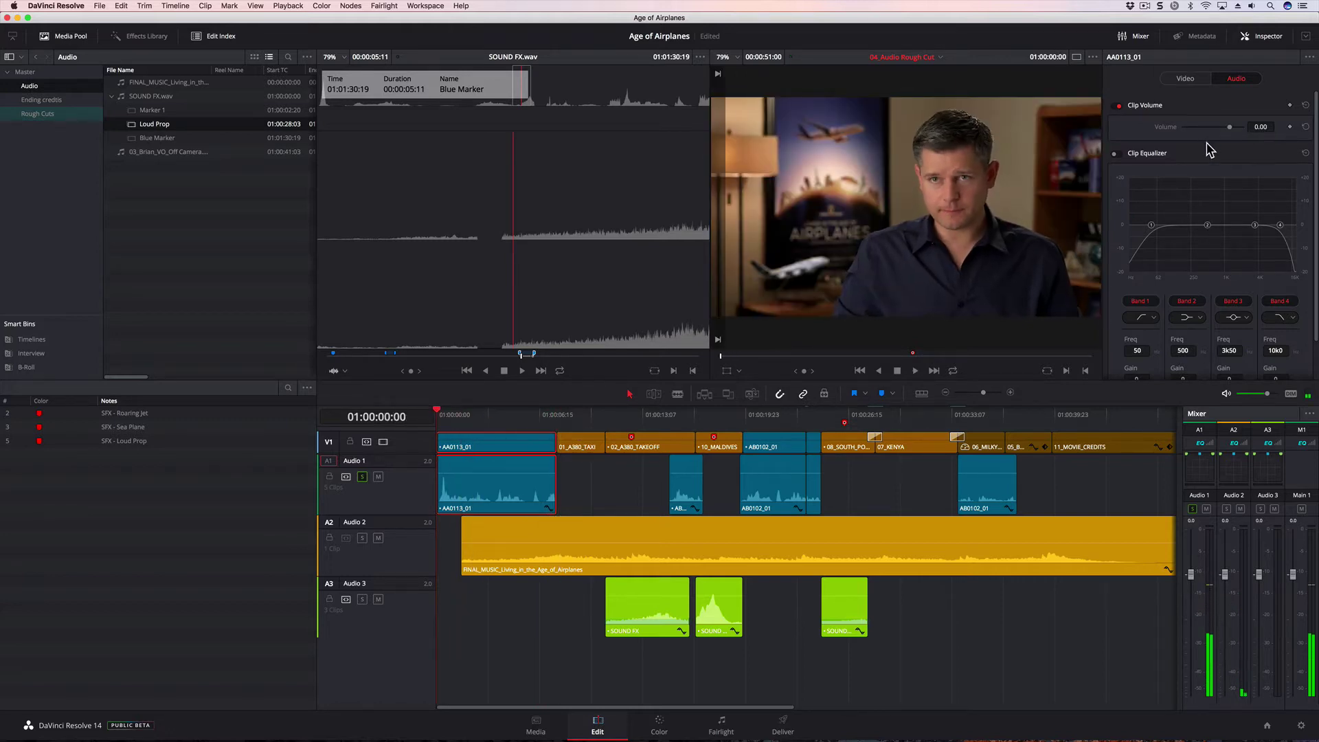
Raise the AA0113_01 clip volume to 3.56 and play it back to check the level on the meters.
left_click_drag(1230, 128, 1234, 129)
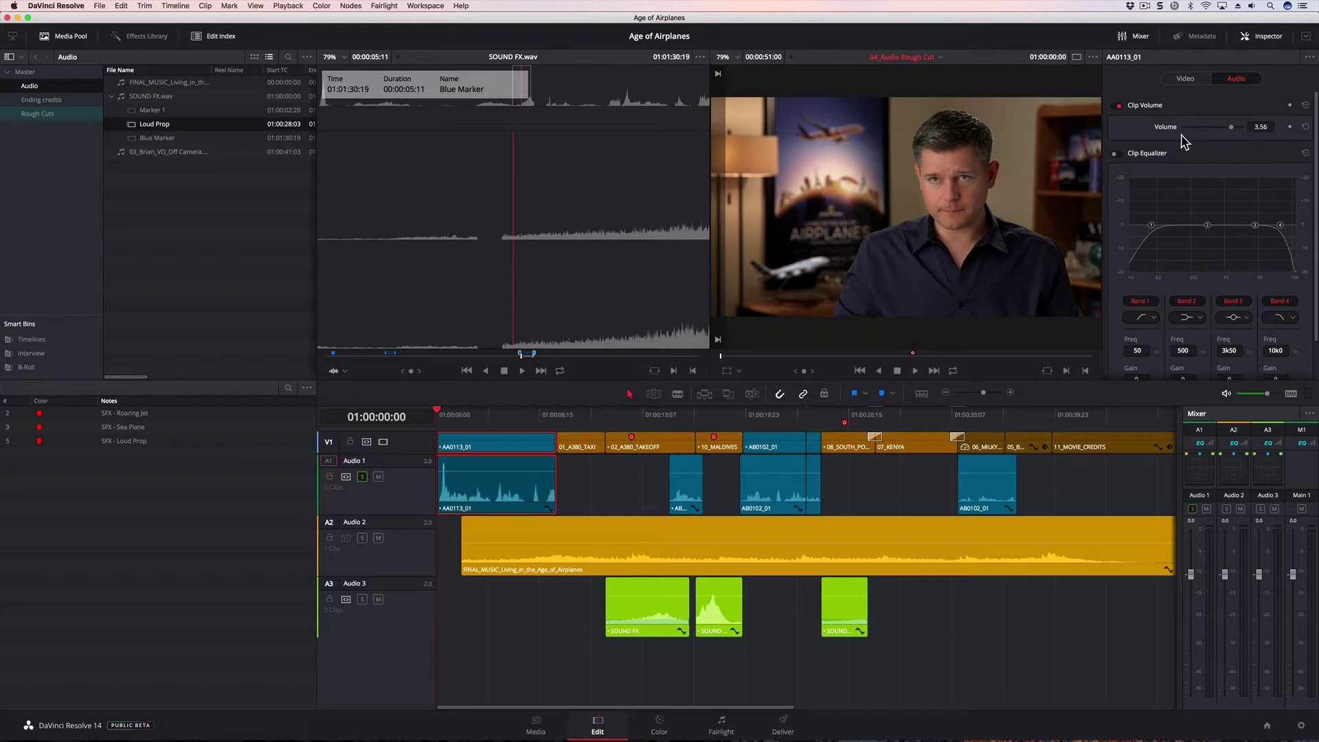
key("space")
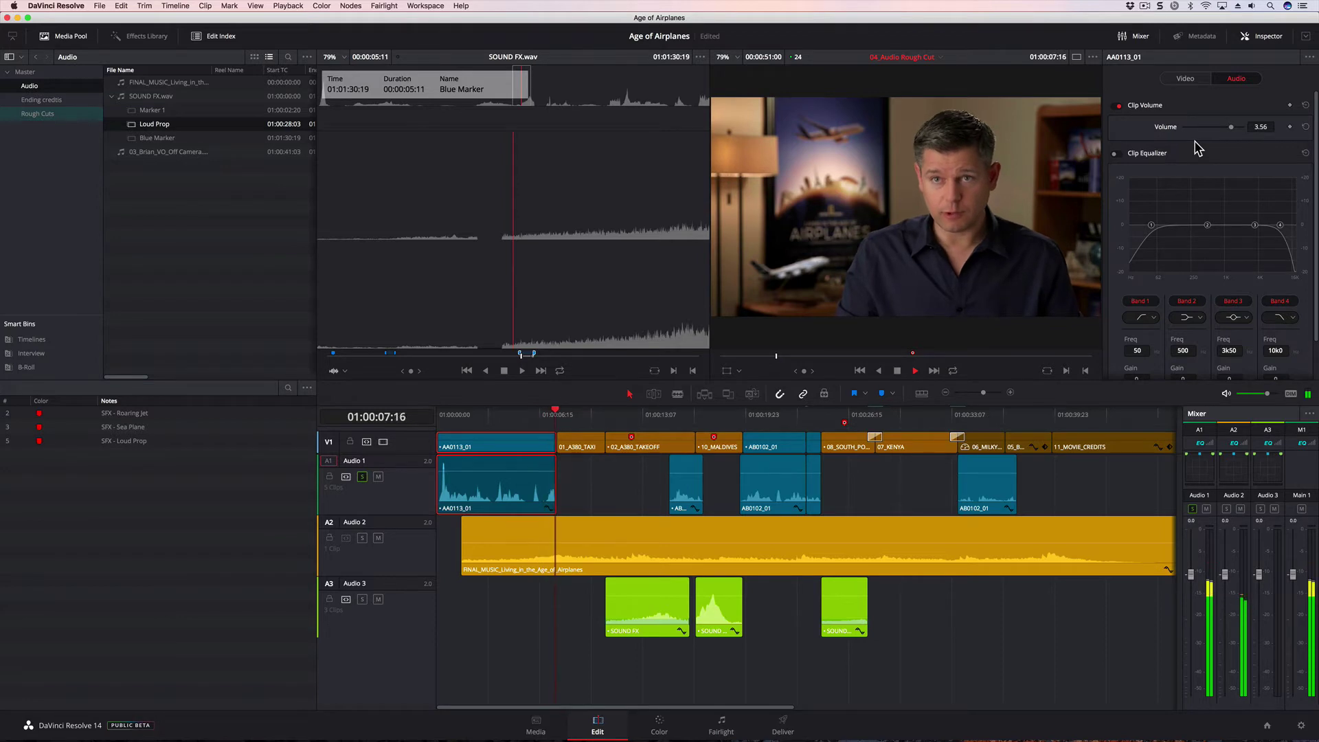
key("space")
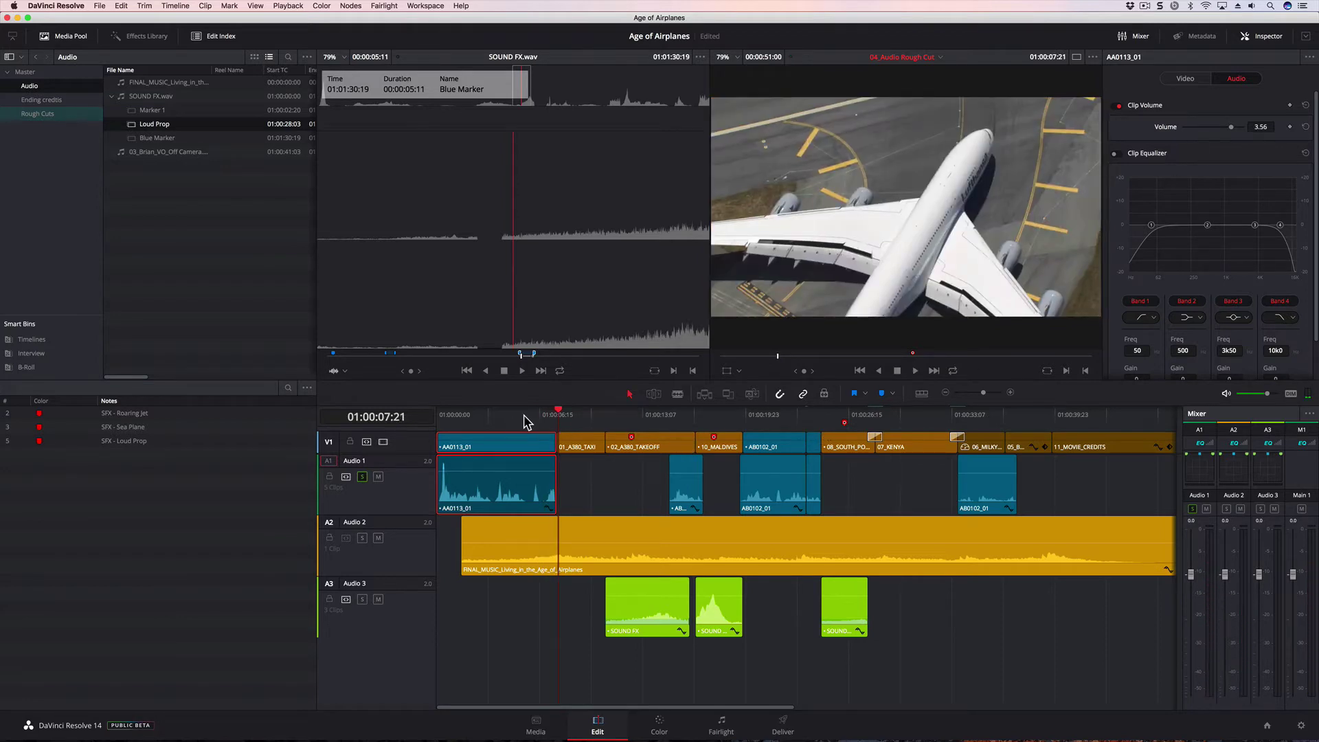
left_click_drag(526, 420, 465, 419)
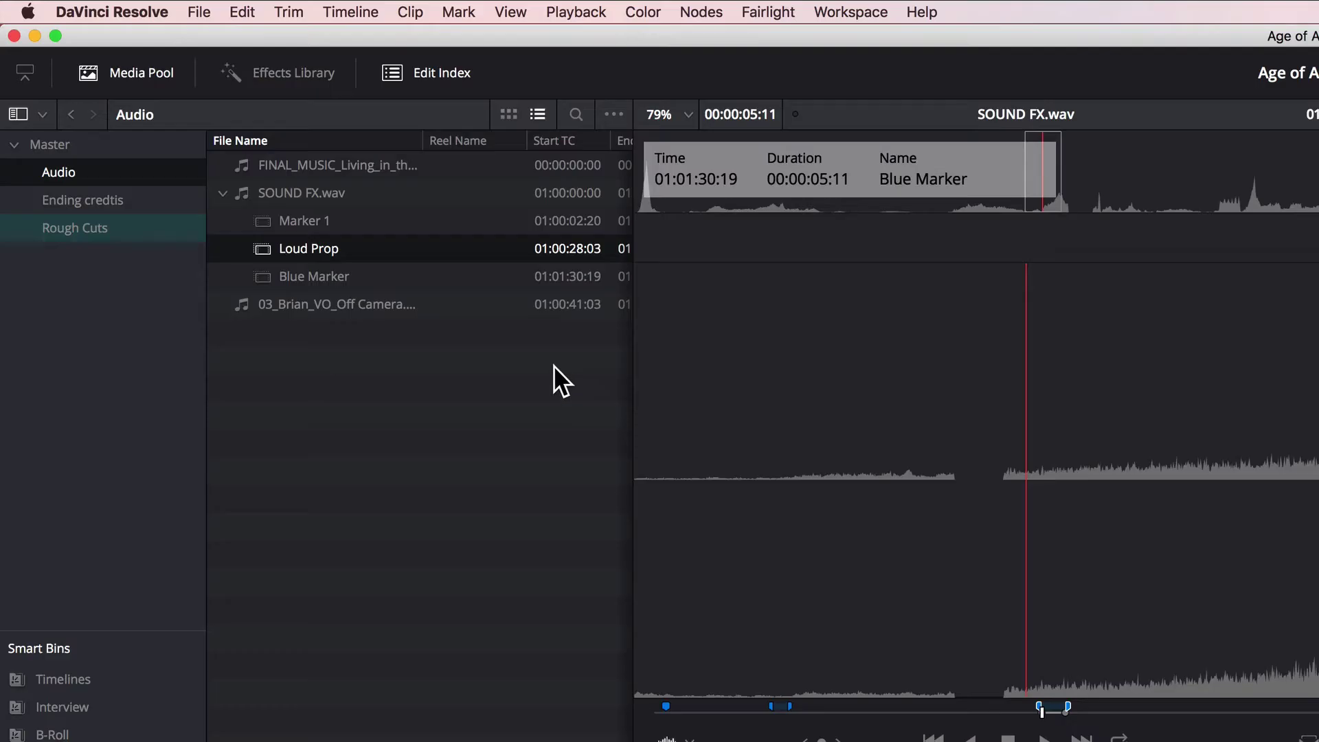
Copy the AA0113_01 clip and paste only its volume attribute onto the other Audio 1 clips.
left_click(245, 14)
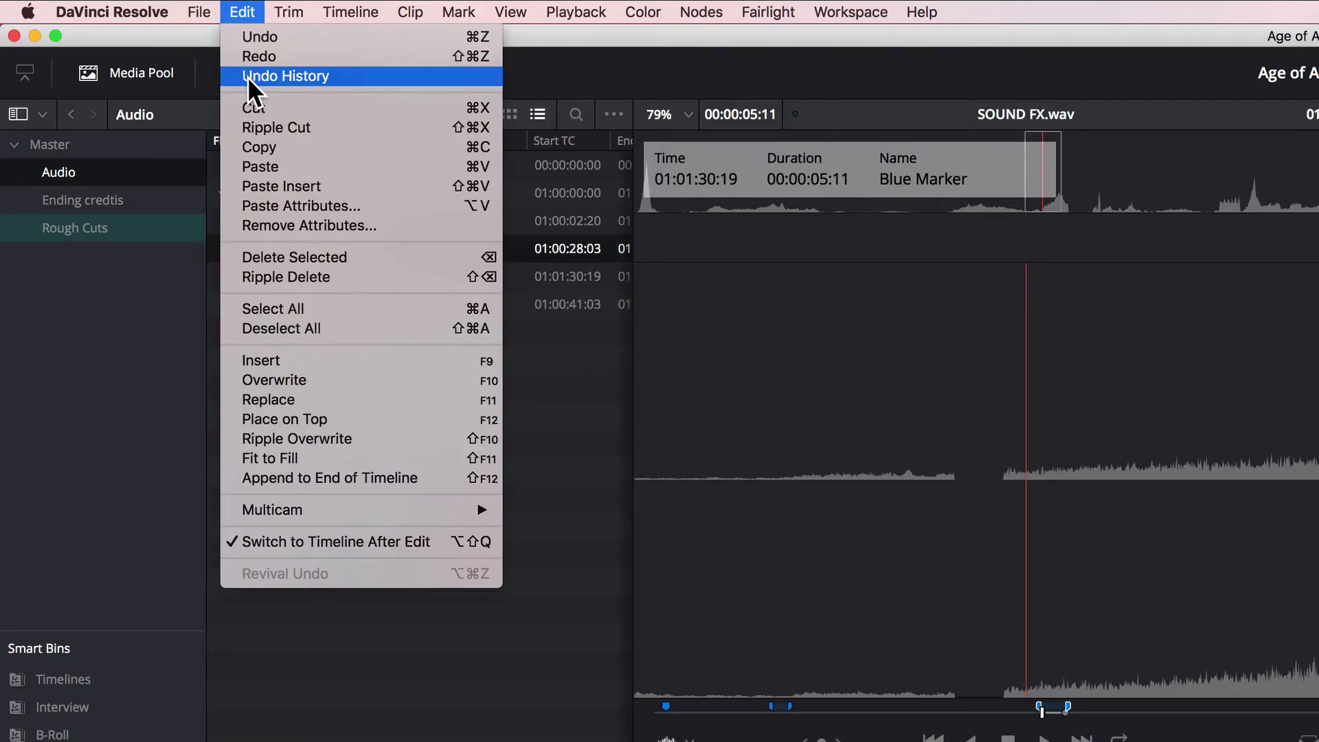
left_click(300, 147)
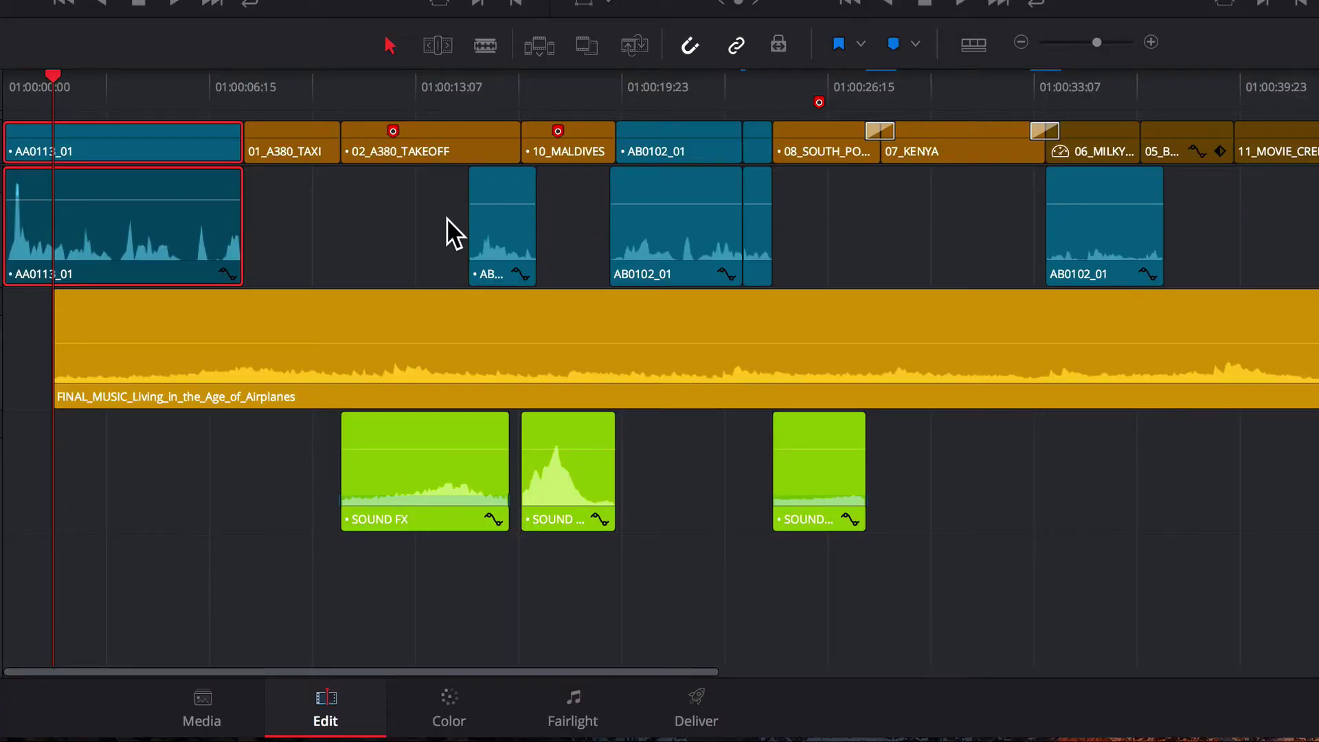
left_click_drag(411, 215, 1156, 208)
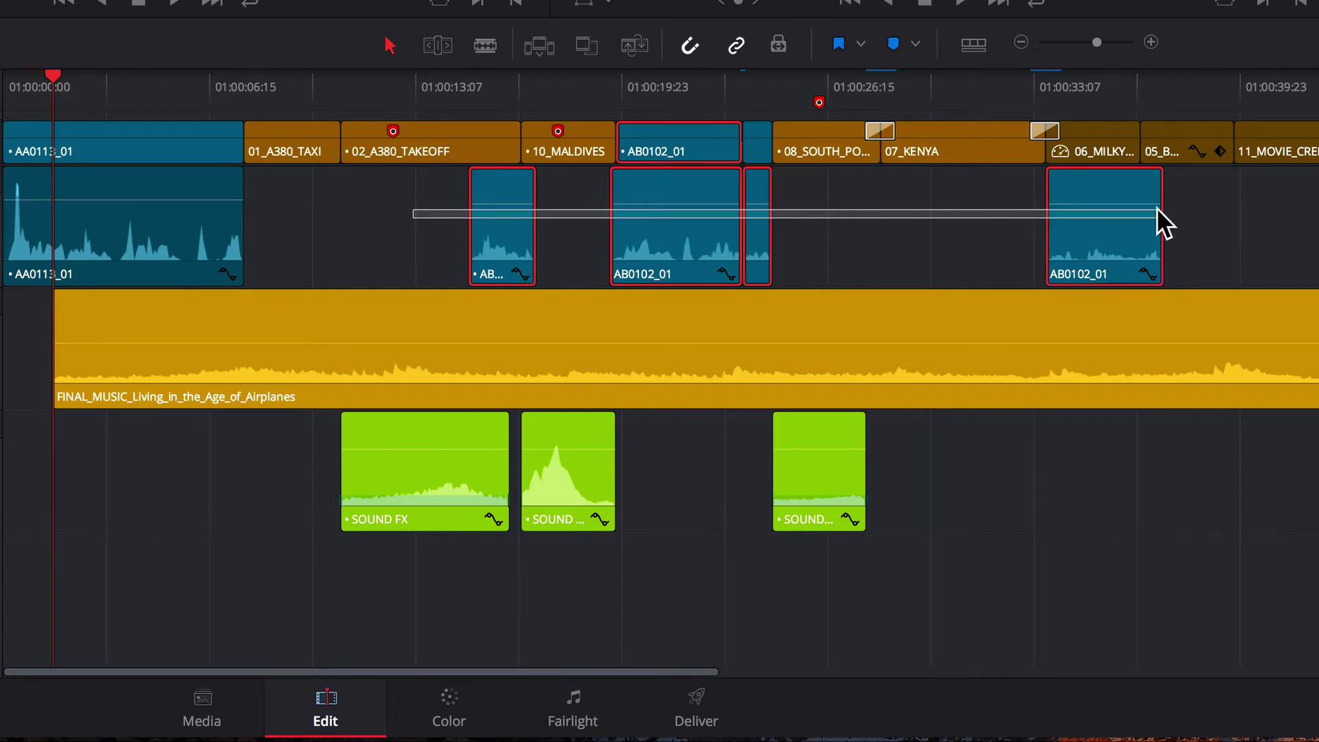
left_click_drag(1157, 208, 1158, 208)
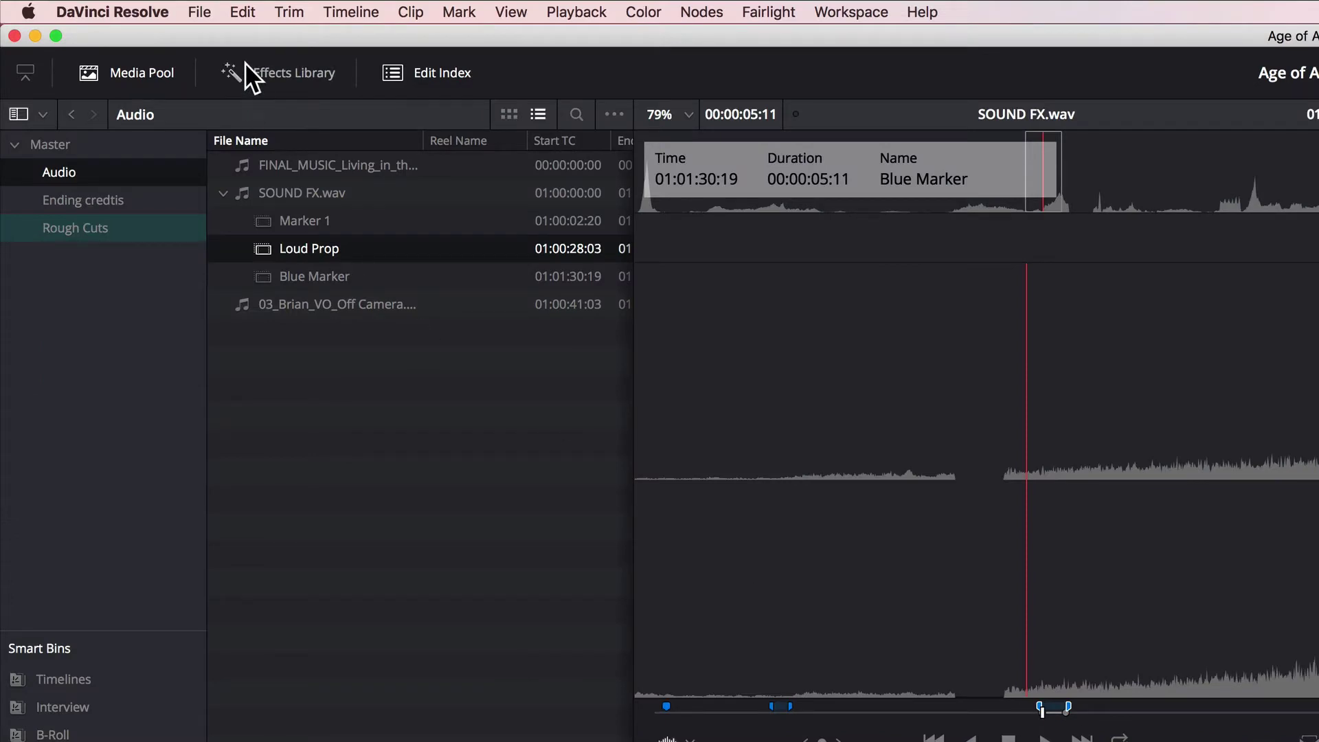
left_click(242, 11)
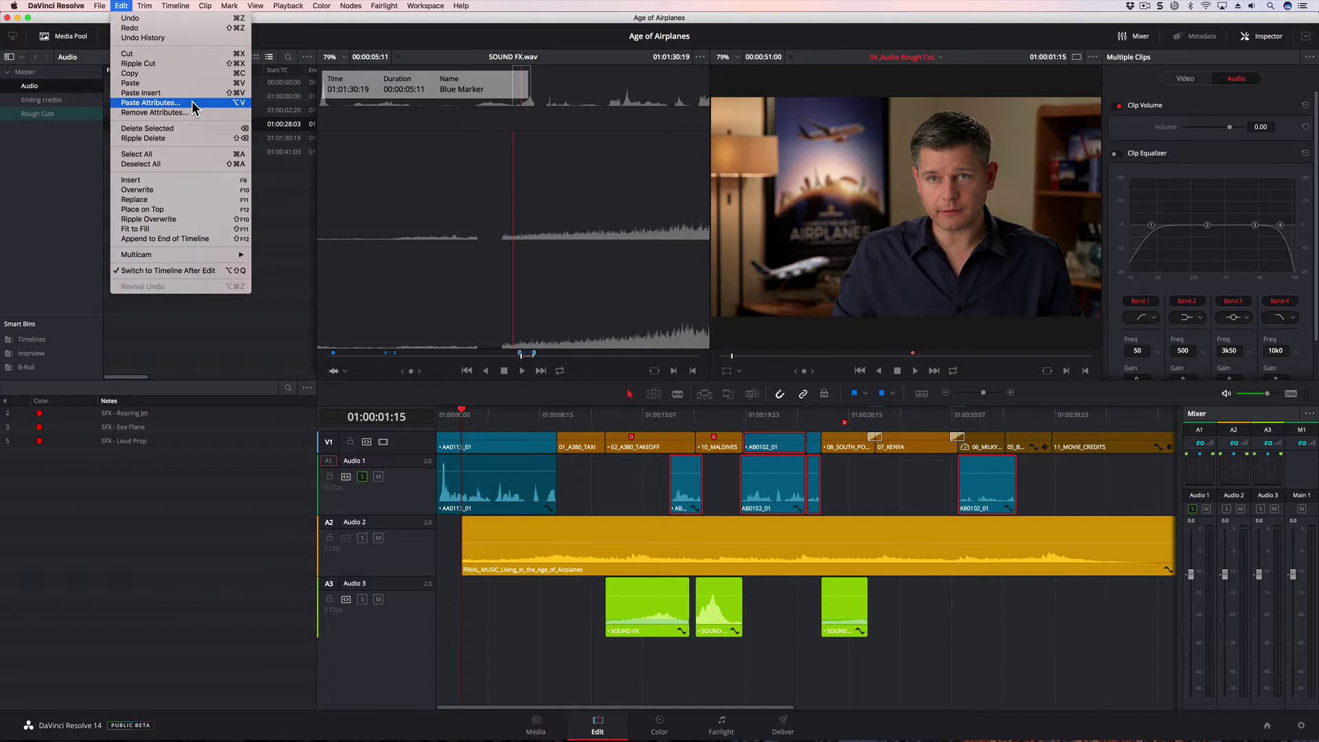
left_click(151, 103)
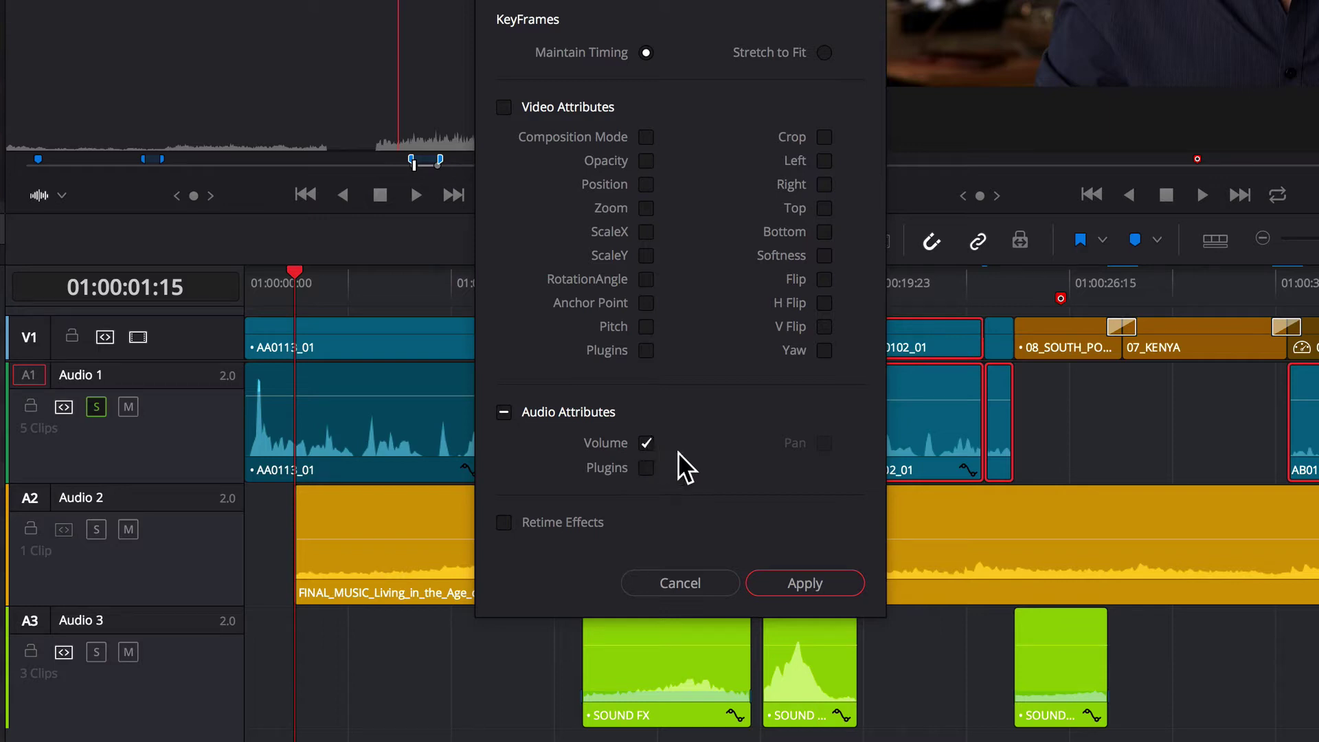
left_click(833, 588)
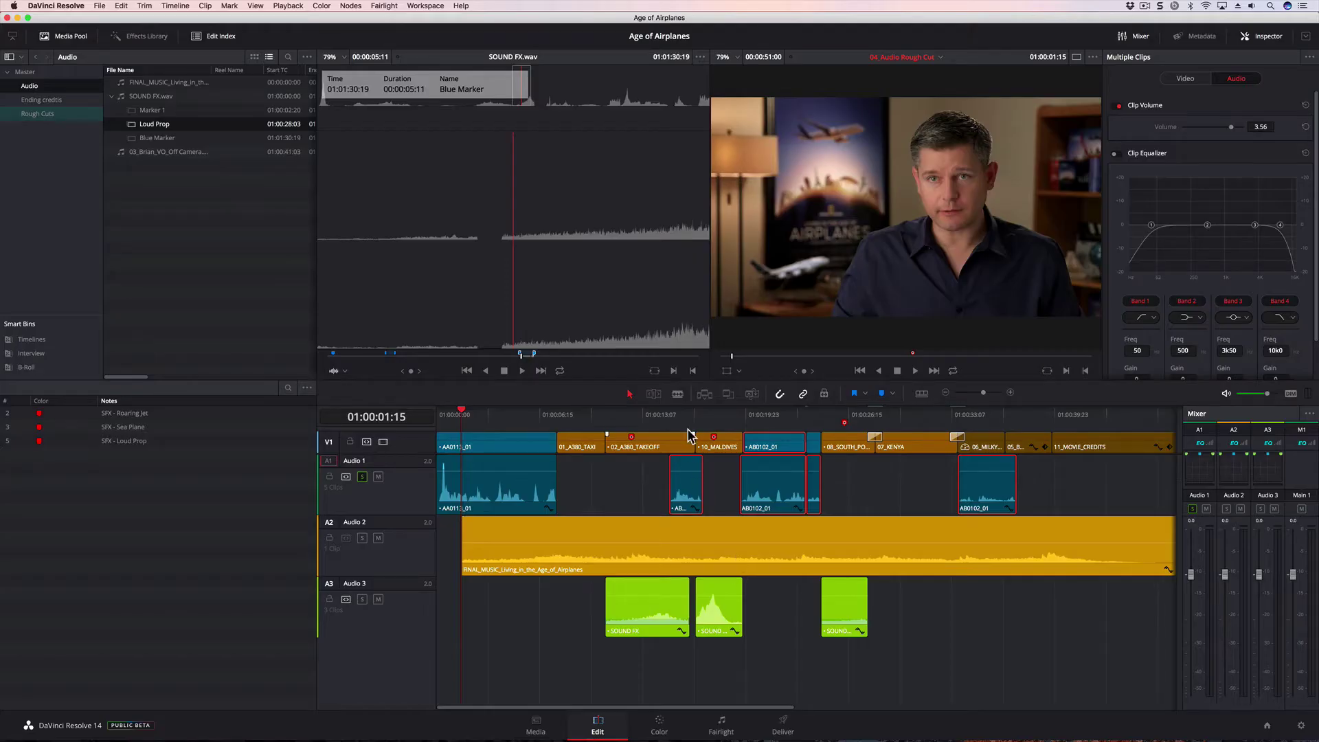
Play the timeline from the second Audio 1 clip to check the dialogue levels on the Audio 1 meter.
left_click(671, 413)
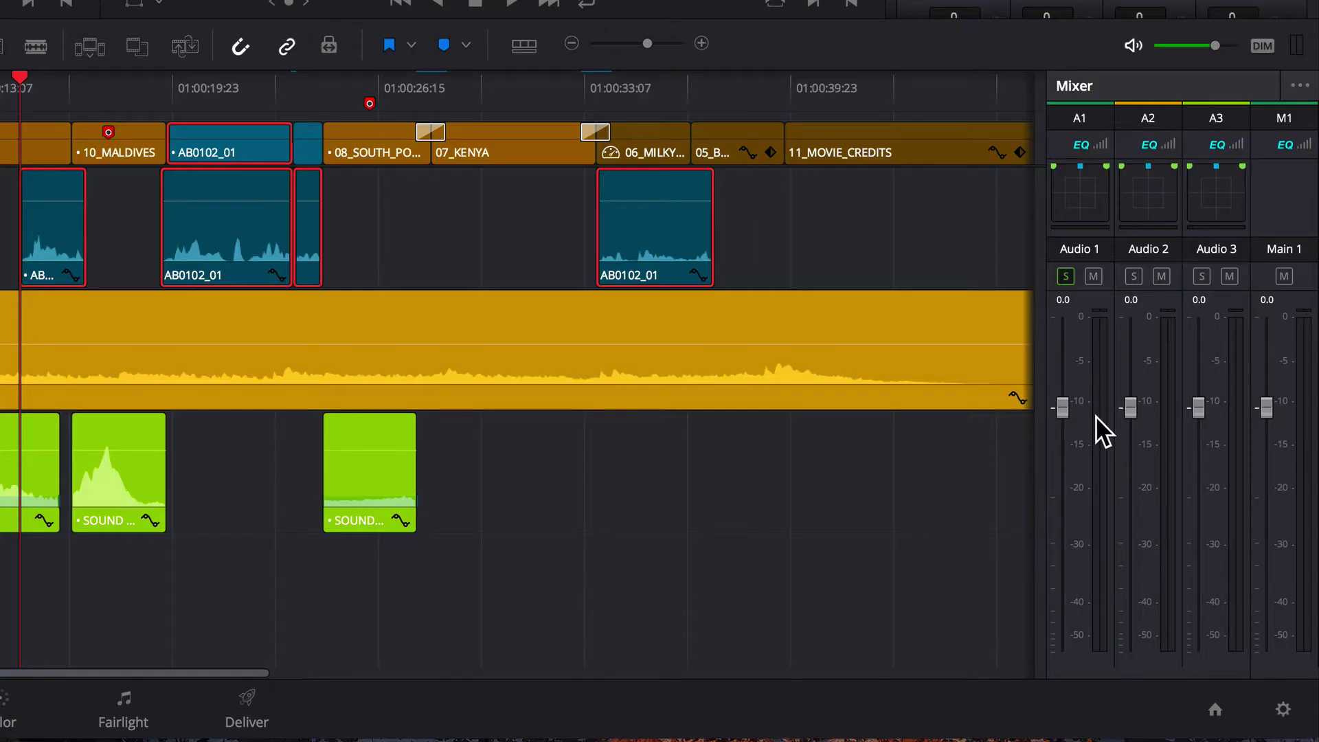
key("space")
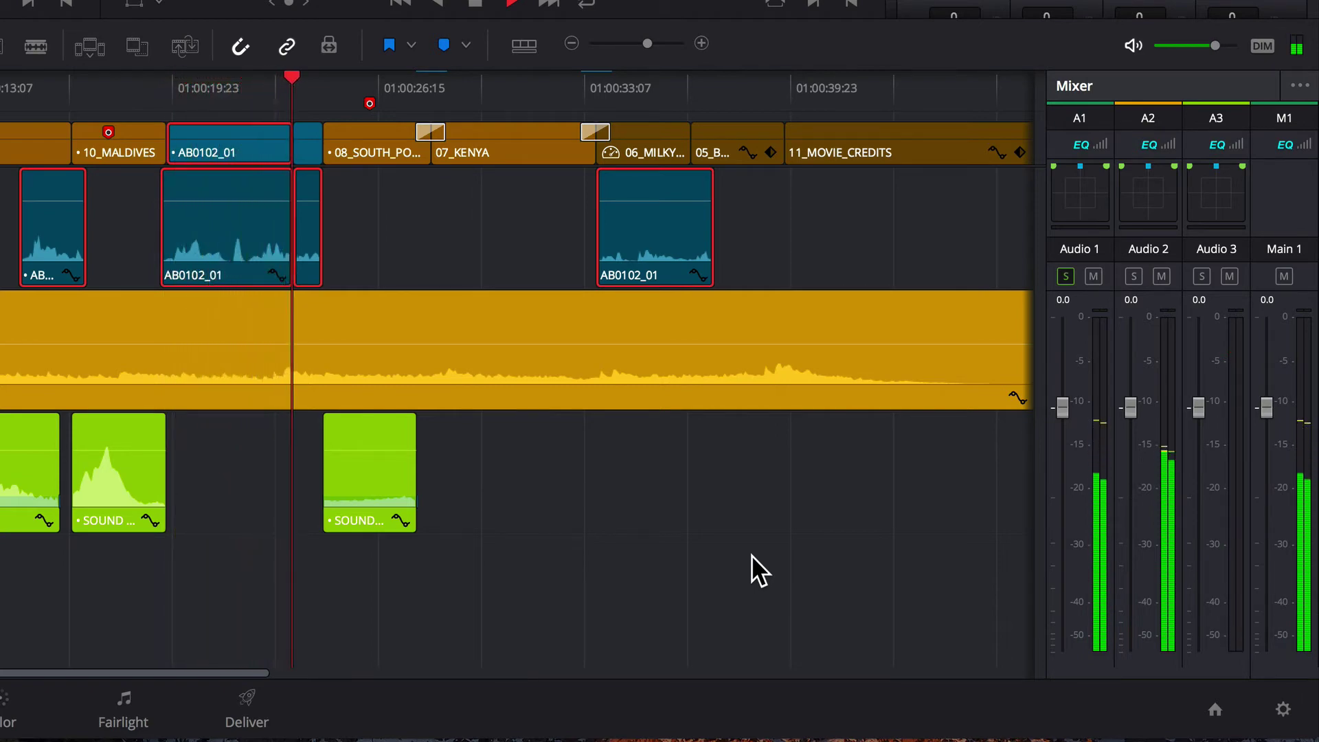
key("space")
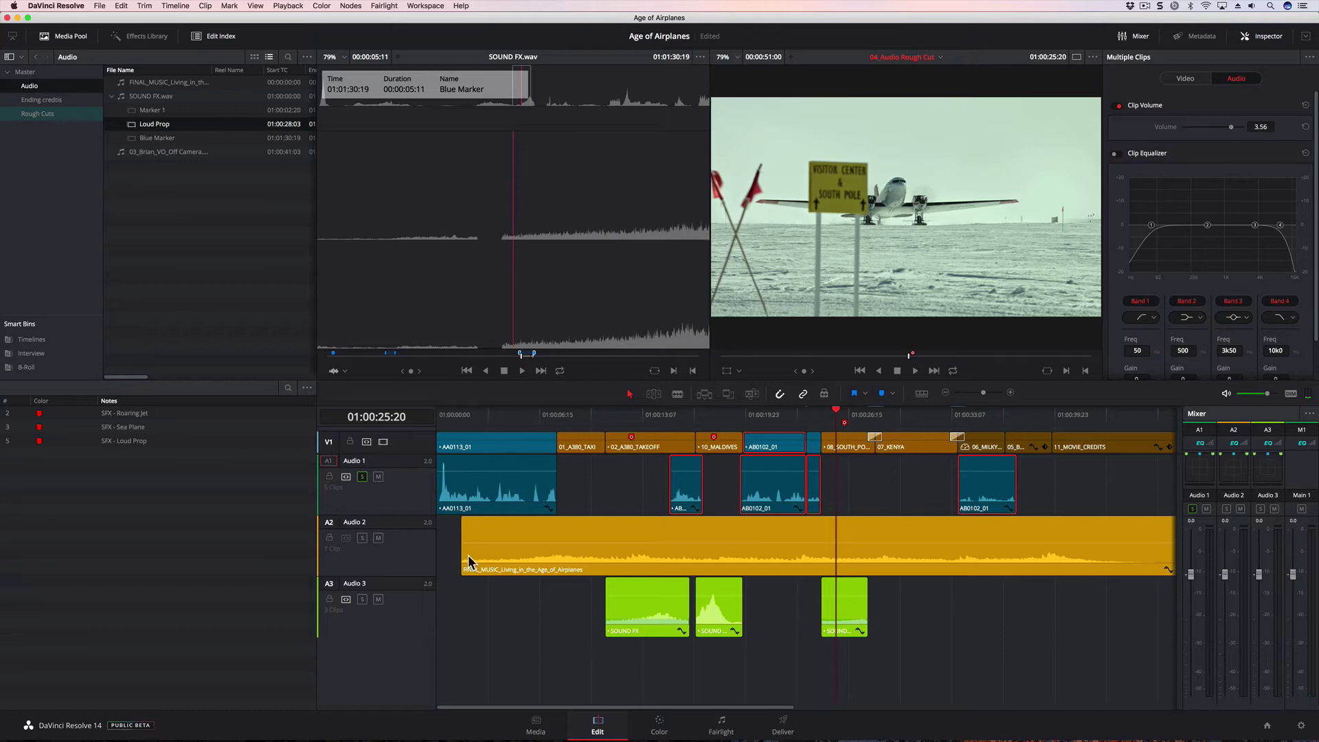
Select the first SOUND FX clip, solo Audio 3, and play the clip from its start to check its level on the meters.
left_click(593, 414)
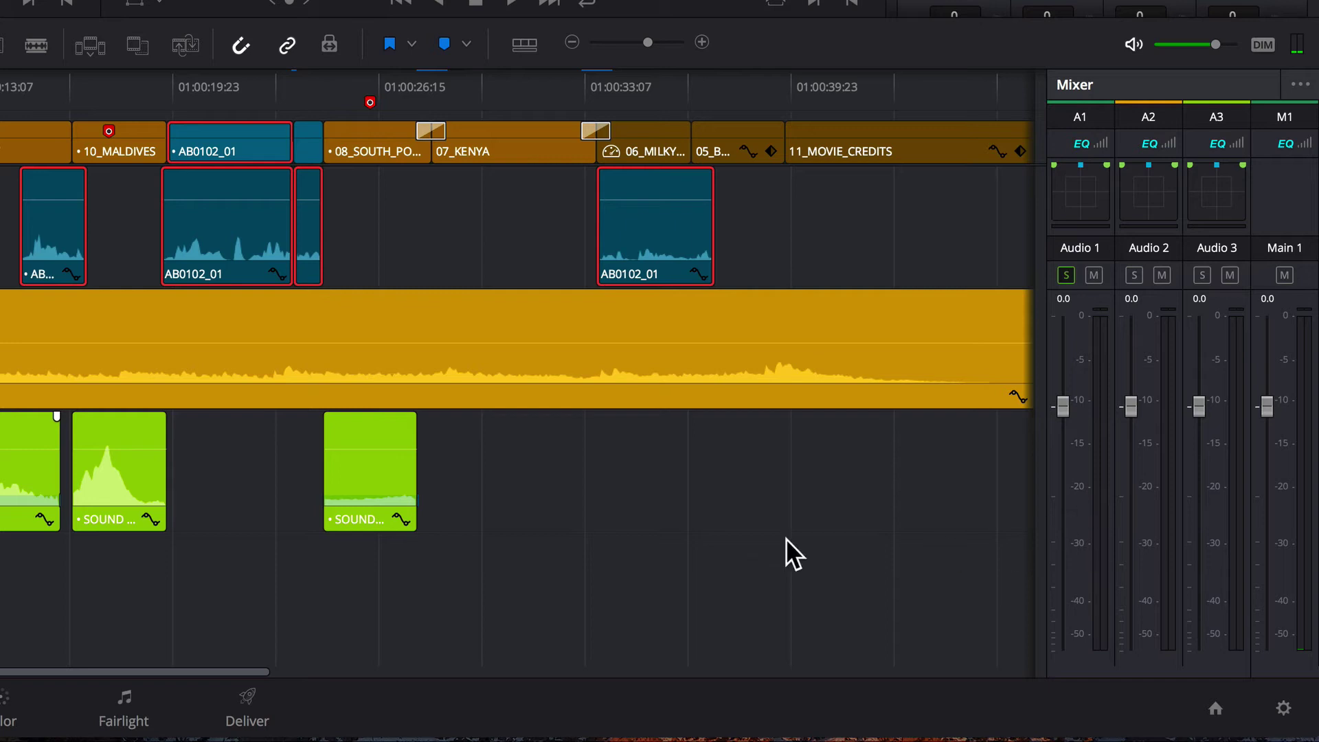
left_click(8, 467)
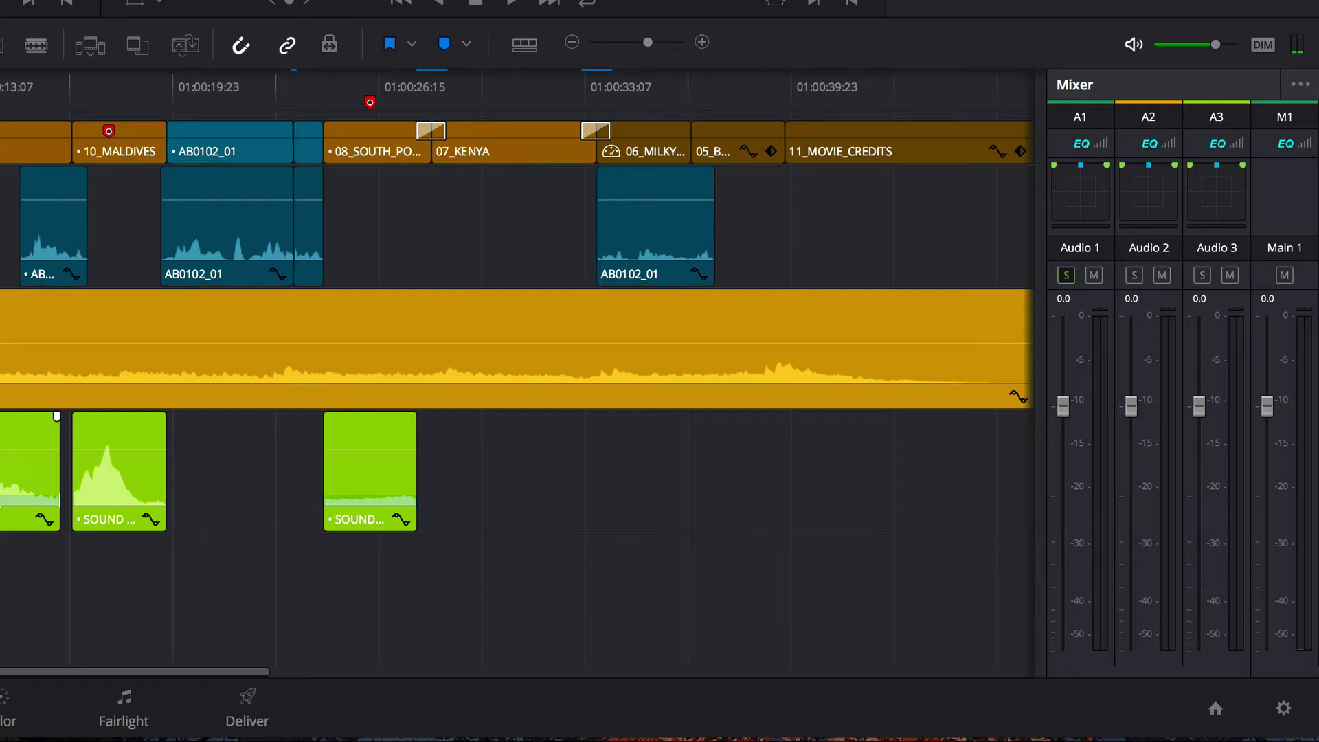
key("space")
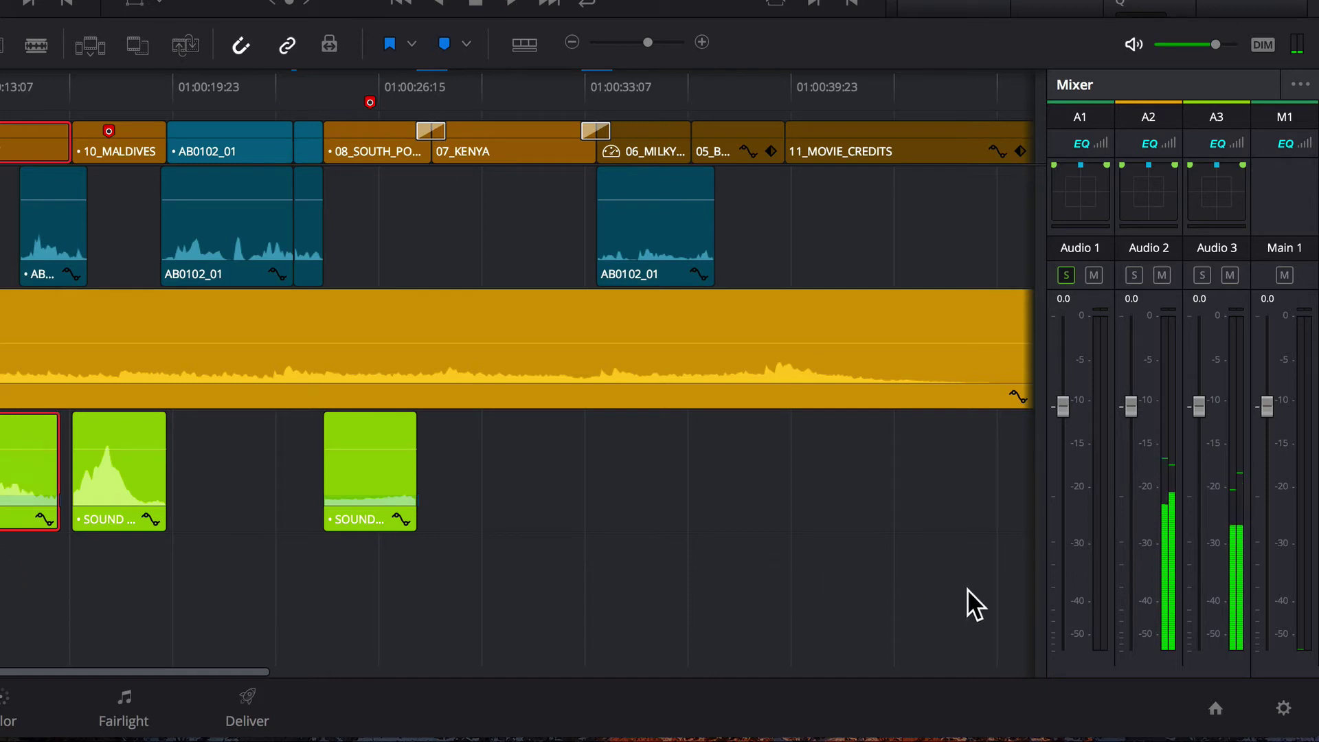
key("space")
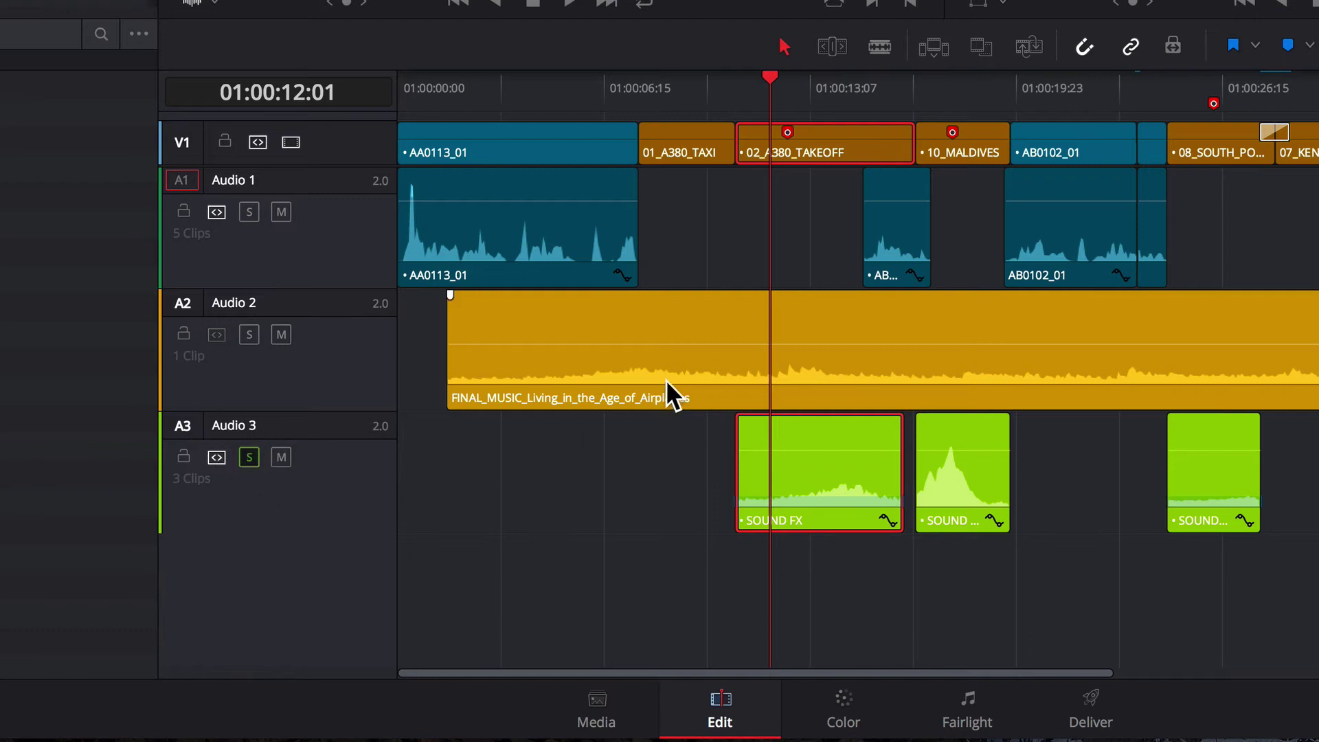
key("space")
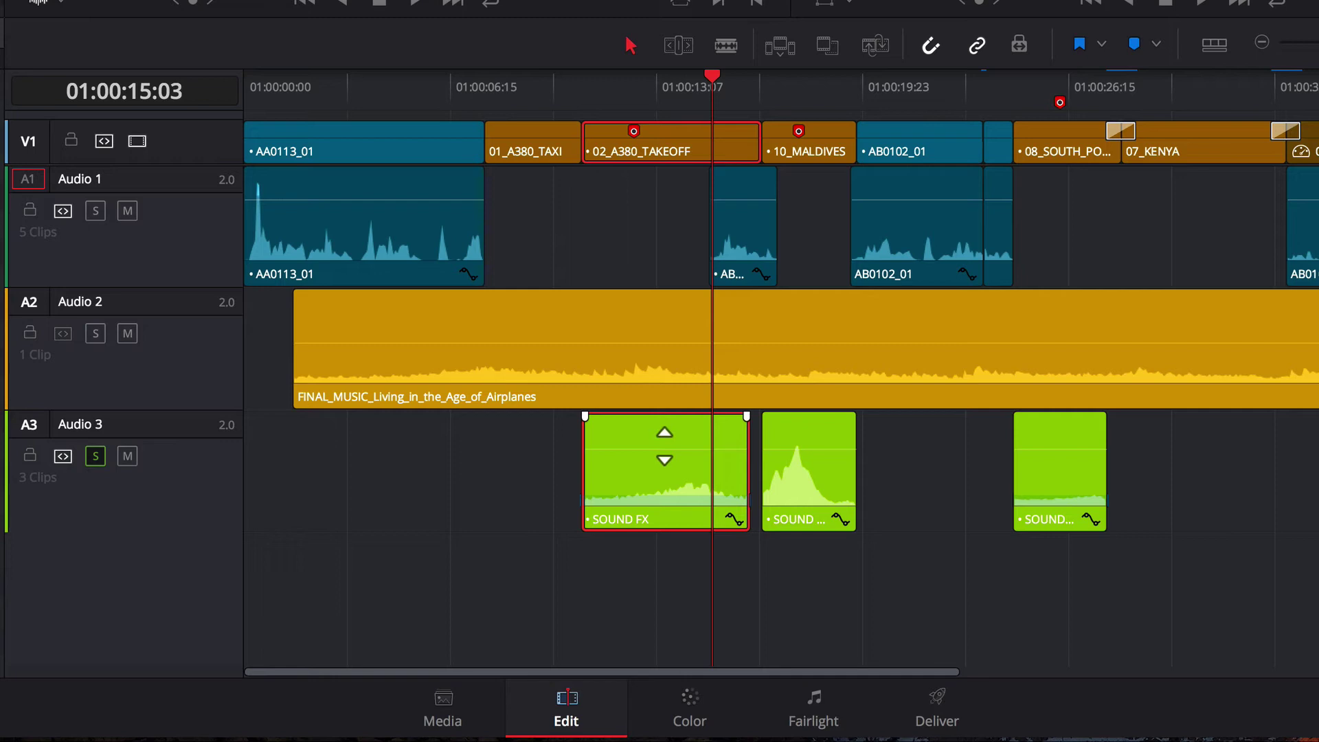
Lower the volume of the first SOUND FX clip and play it back to check its level on the Audio 3 meter.
mouse_move(665, 446)
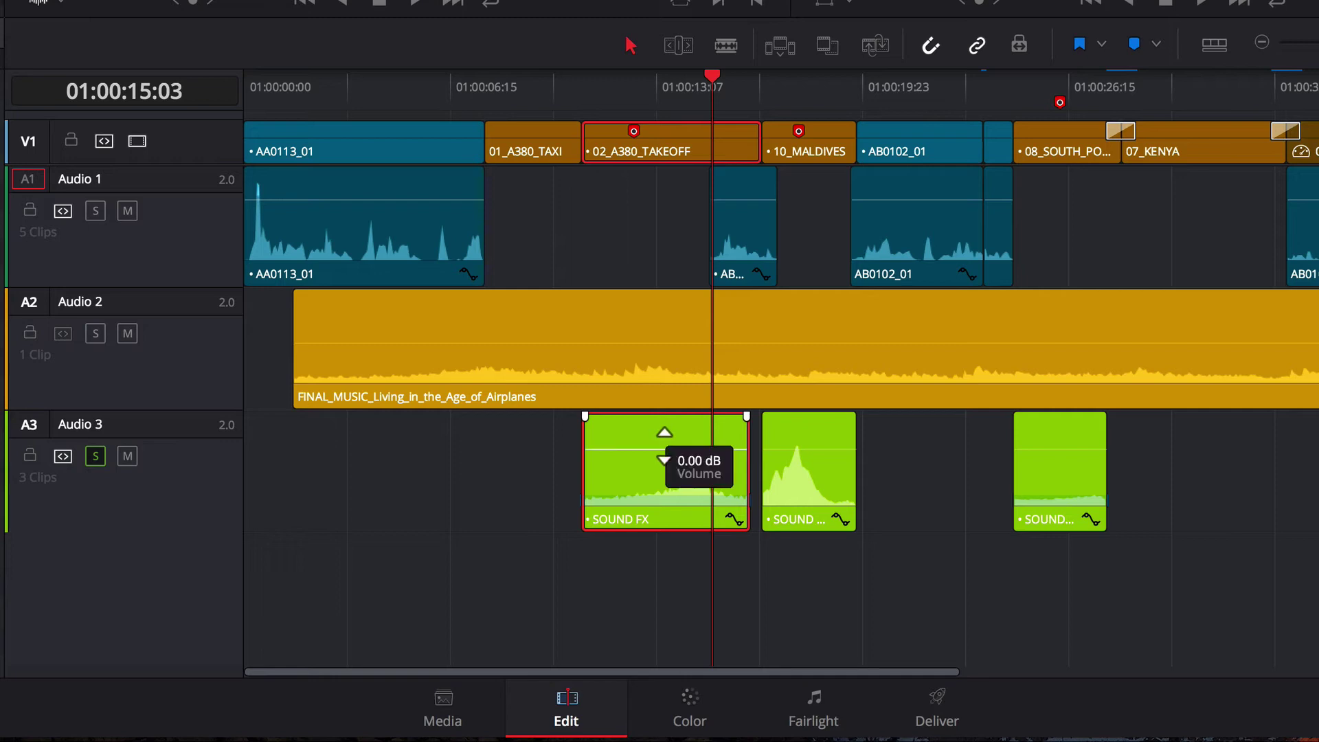
left_click_drag(665, 446, 665, 452)
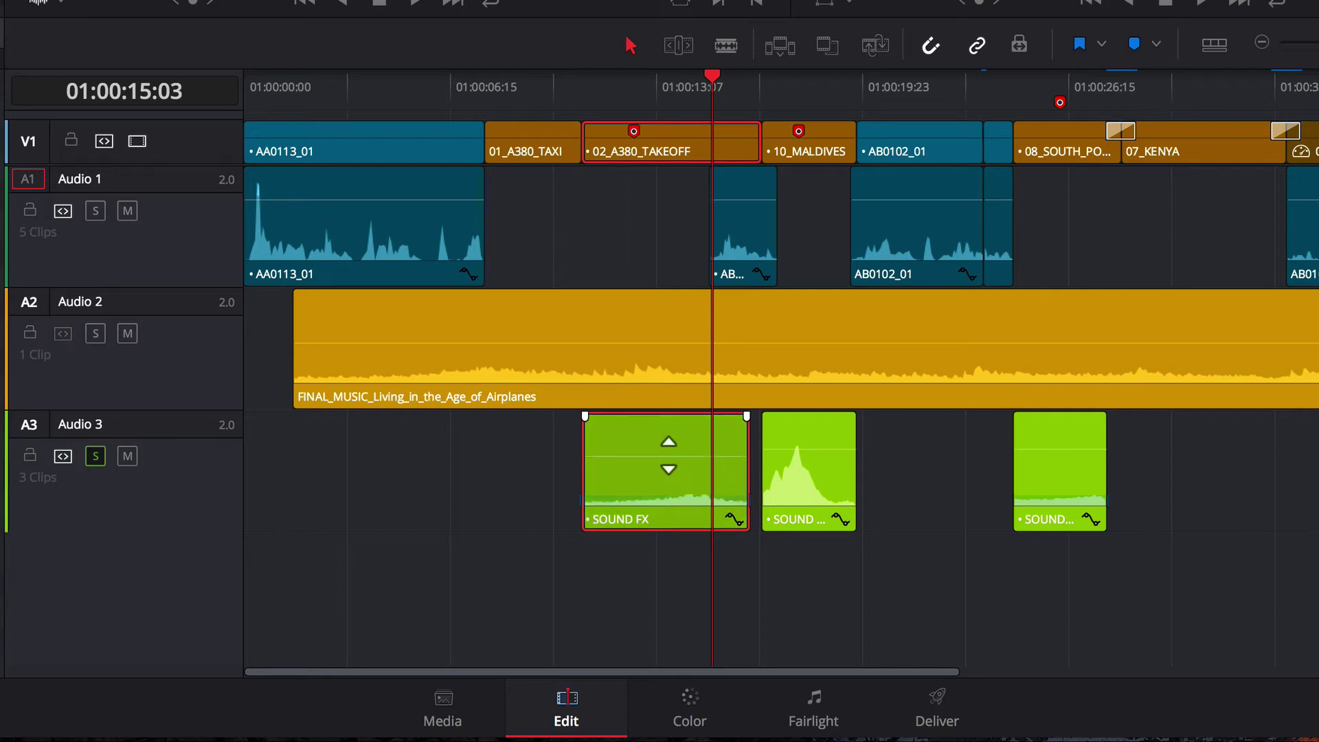
left_click_drag(669, 456, 669, 457)
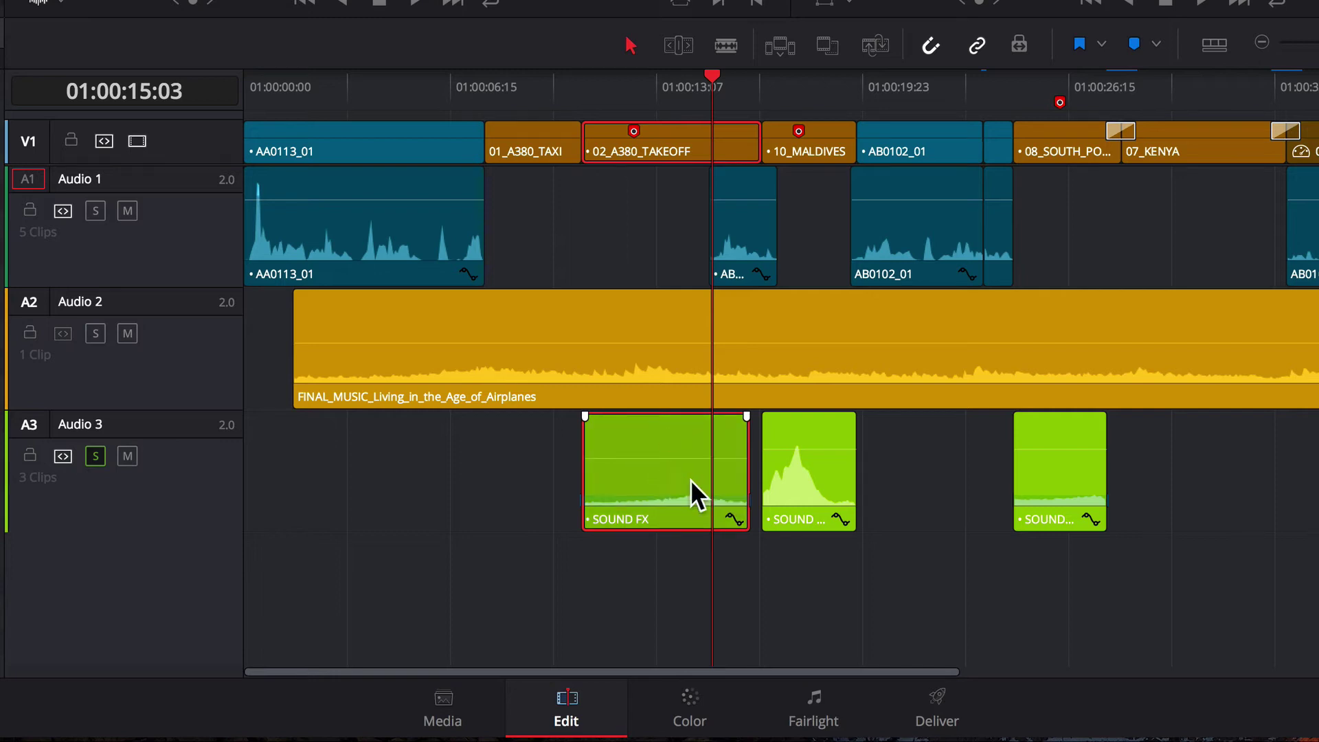
left_click_drag(687, 458, 688, 459)
left_click(582, 79)
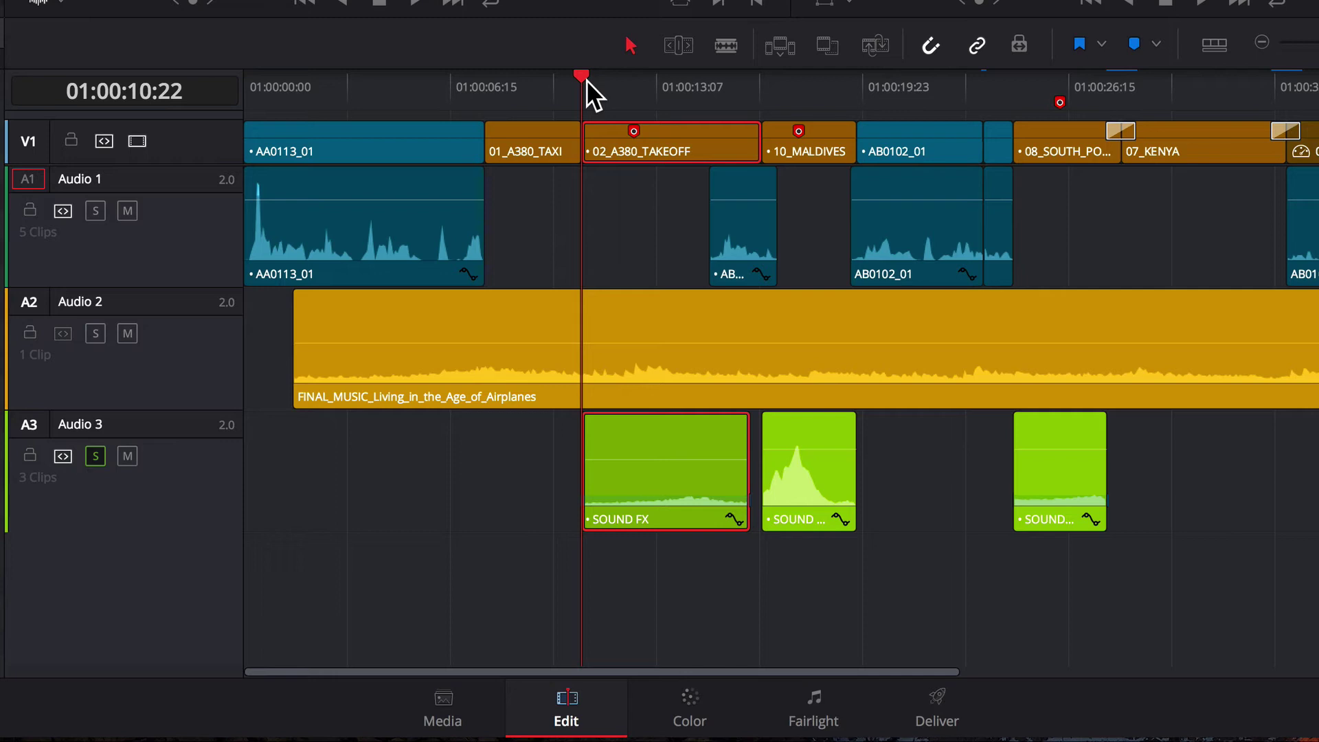
key("space")
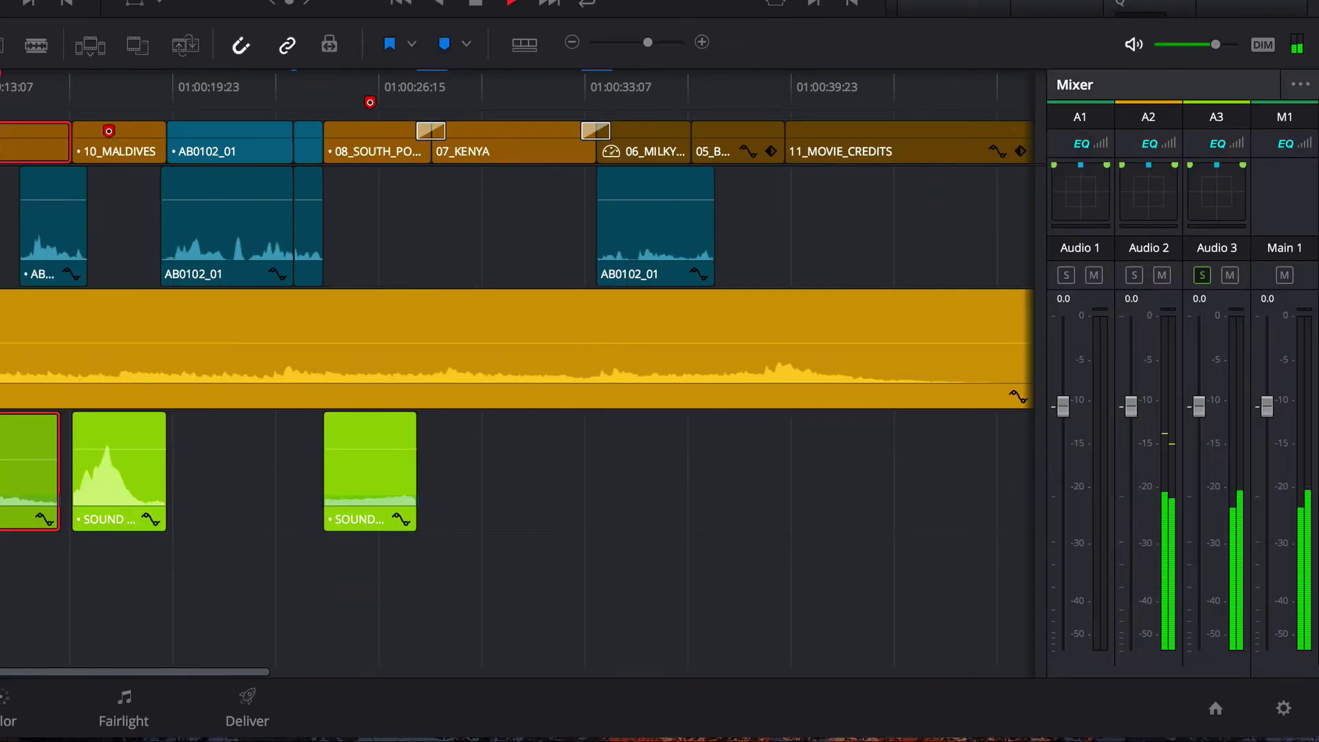
key("space")
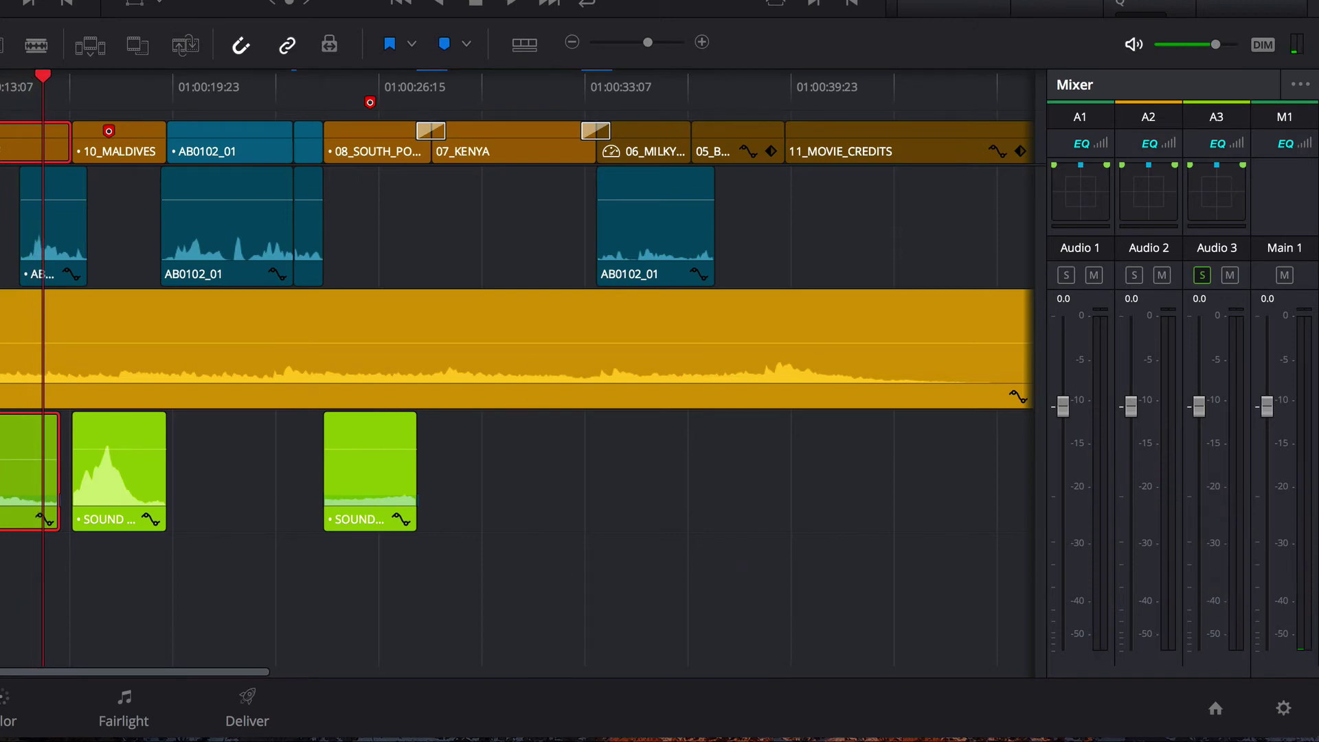
Solo Audio 2 and move the playhead to the start of the FINAL_MUSIC clip.
left_click_drag(14, 89, 7, 107)
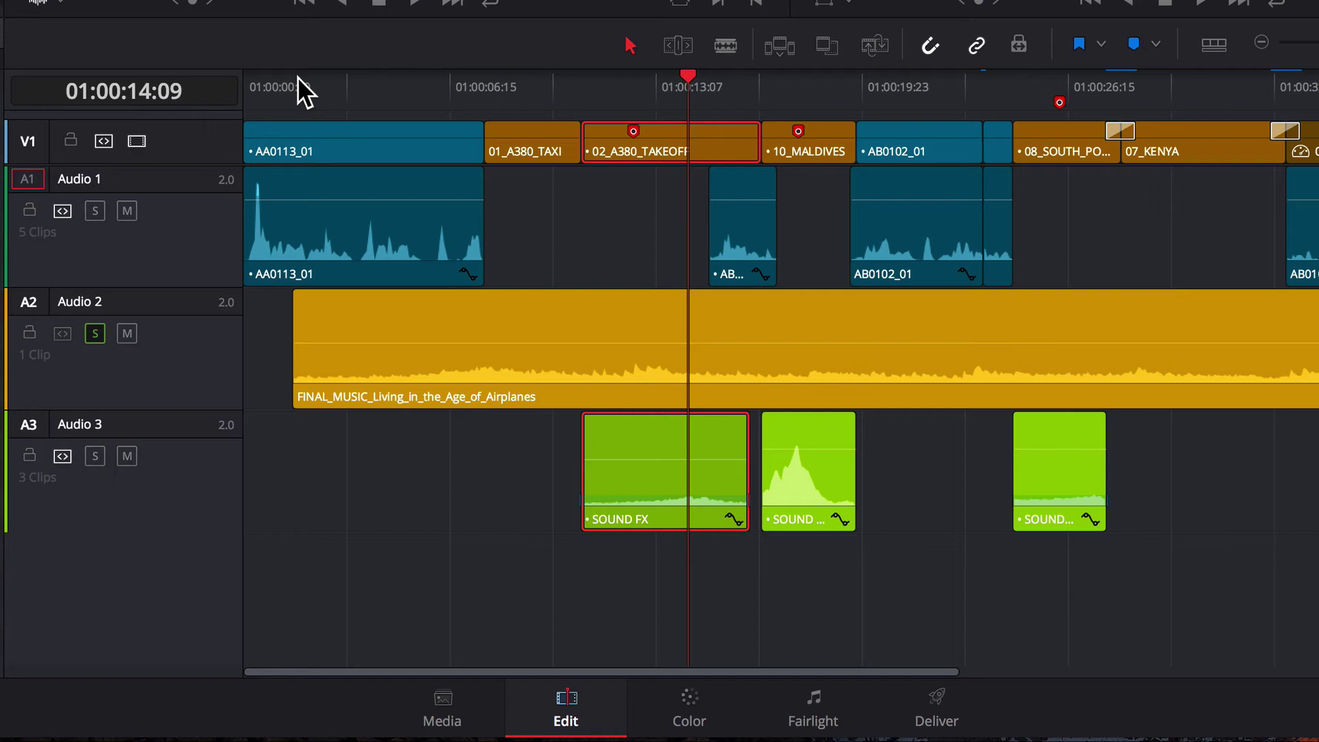
mouse_move(409, 328)
left_click(299, 81)
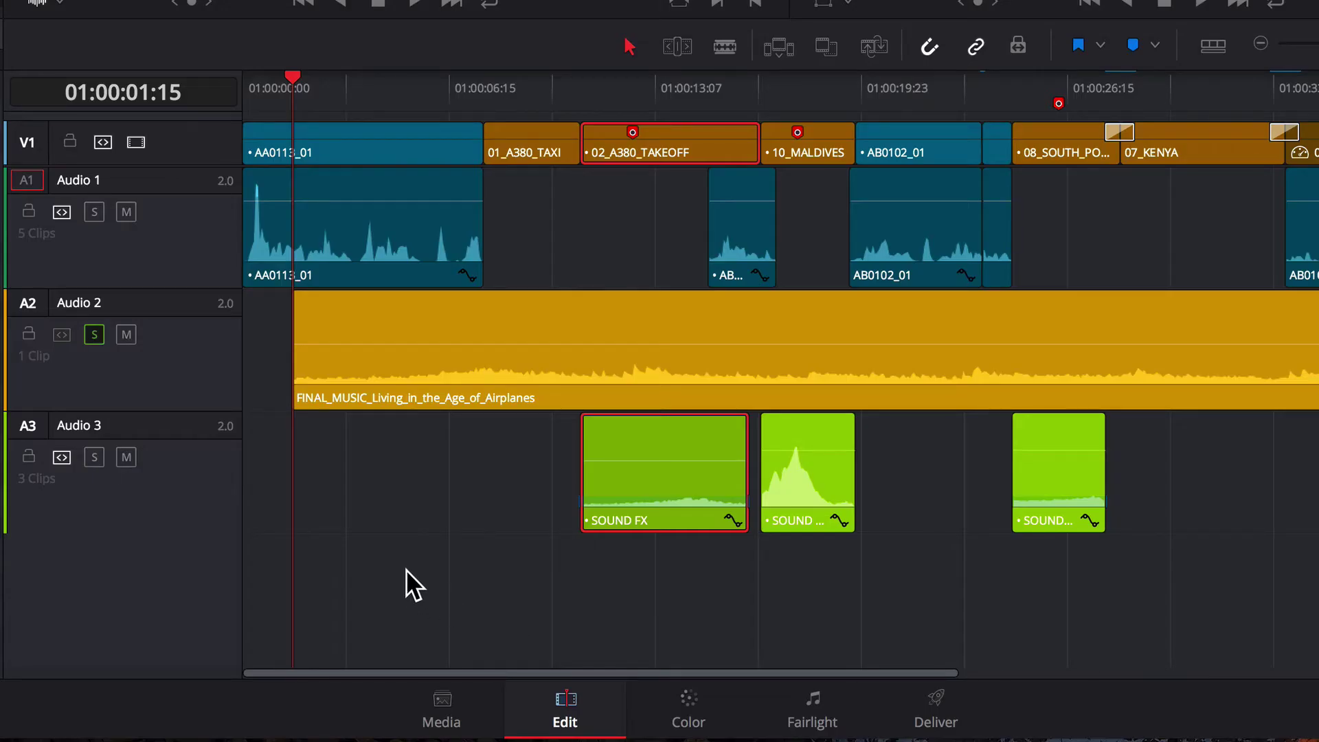
Play the music from the second Audio 1 clip, lower the music clip's overall volume, and recheck its level on the meters.
left_click(707, 84)
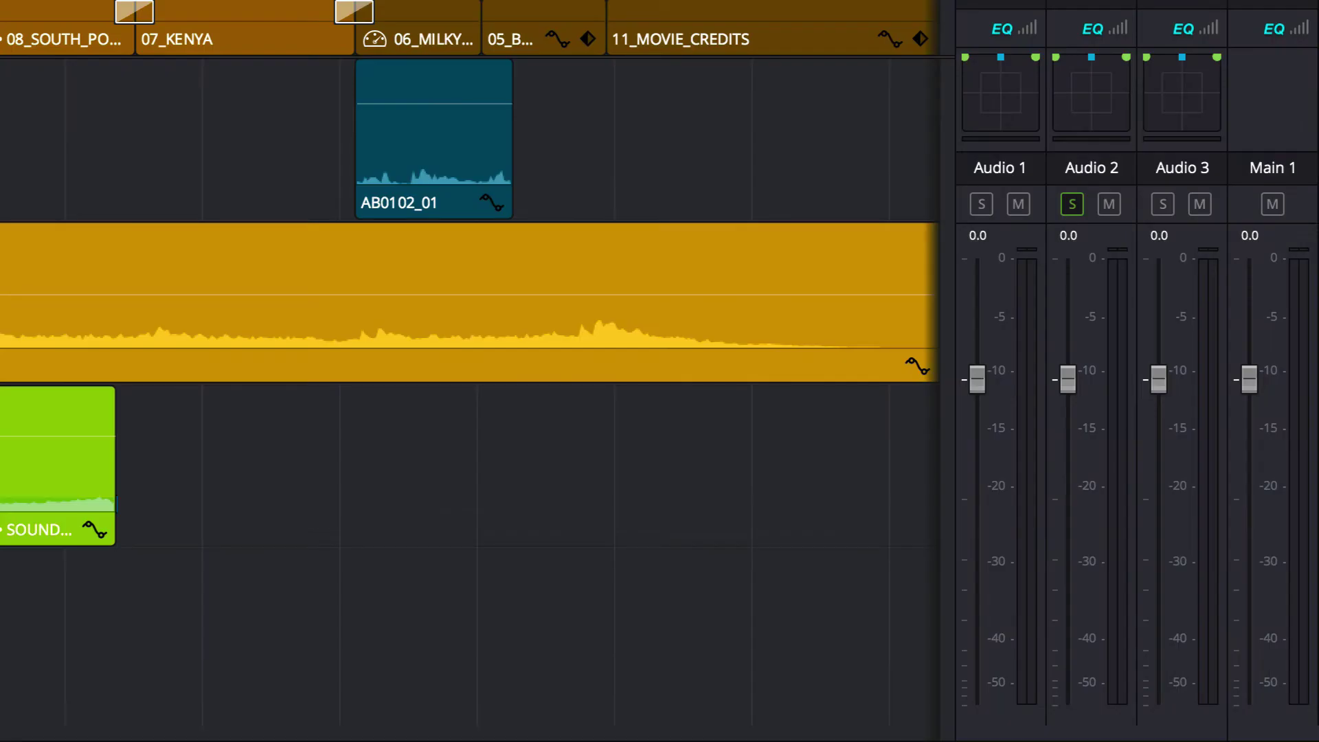
key("space")
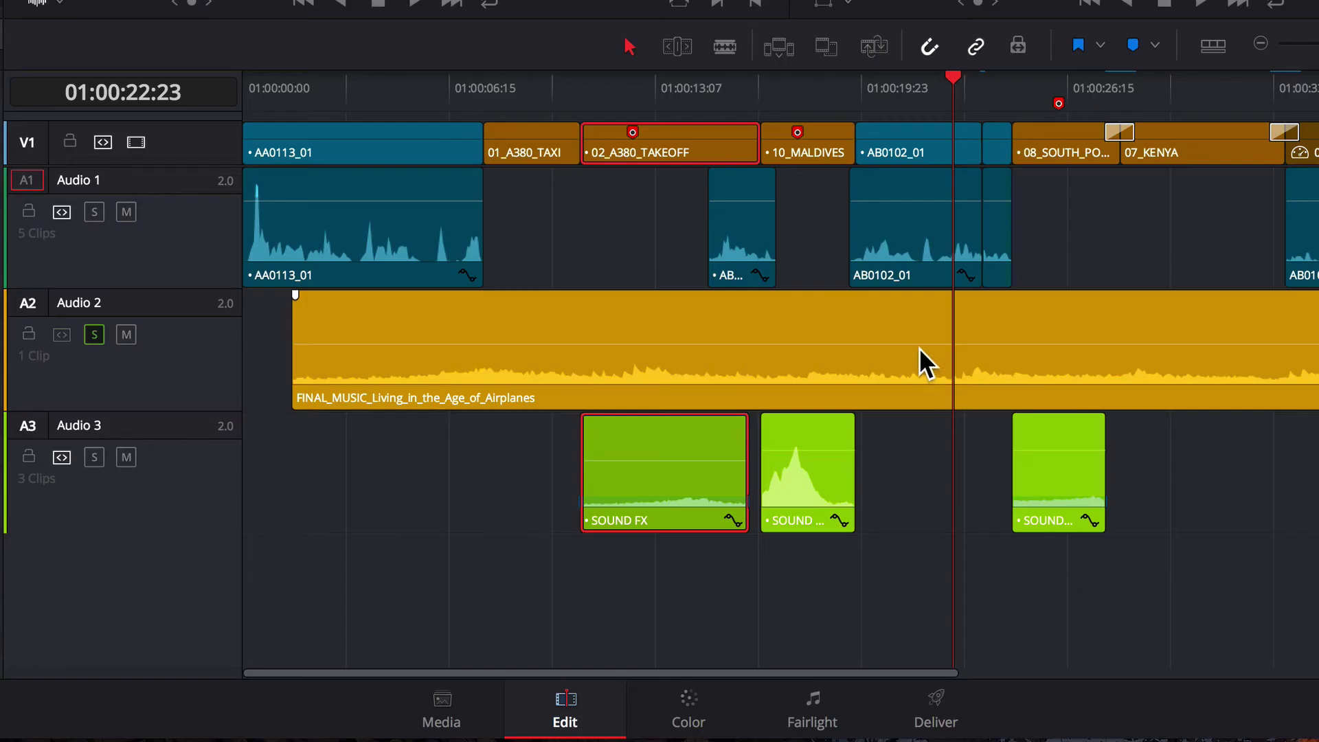
left_click_drag(918, 342, 917, 353)
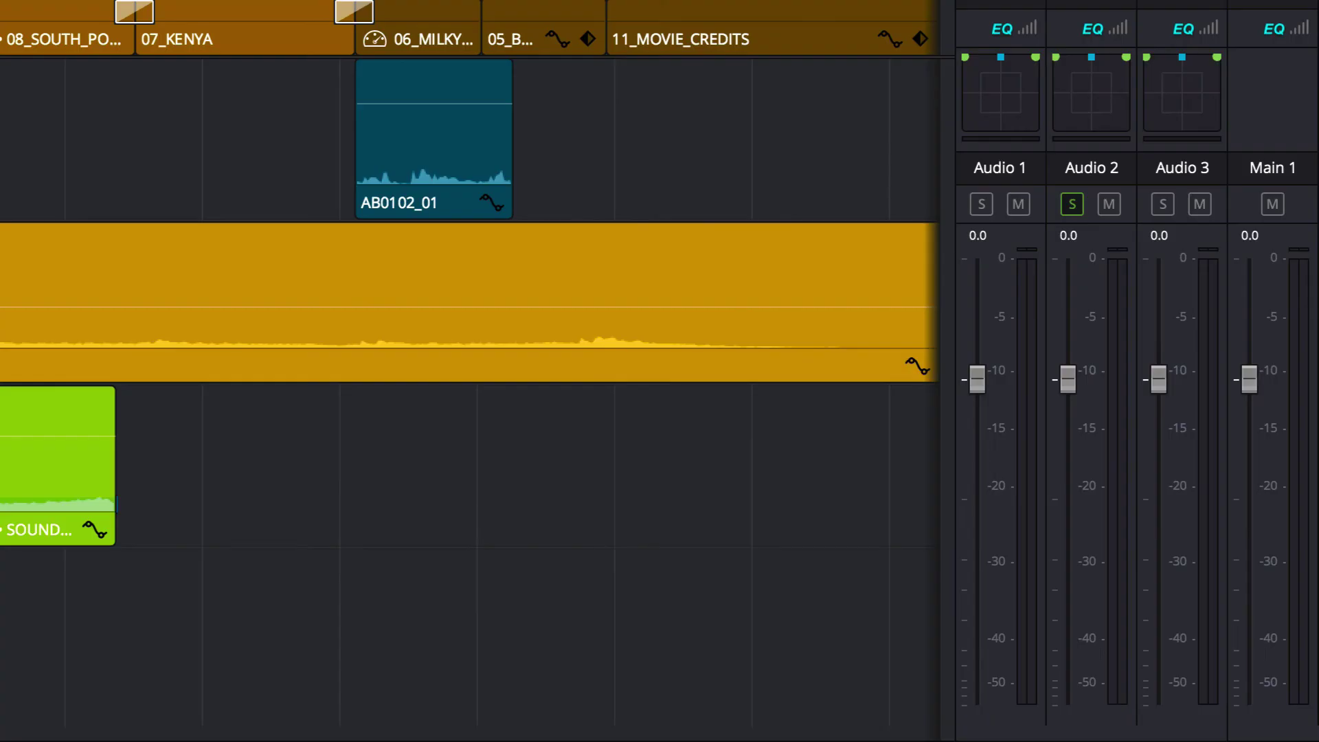
key("space")
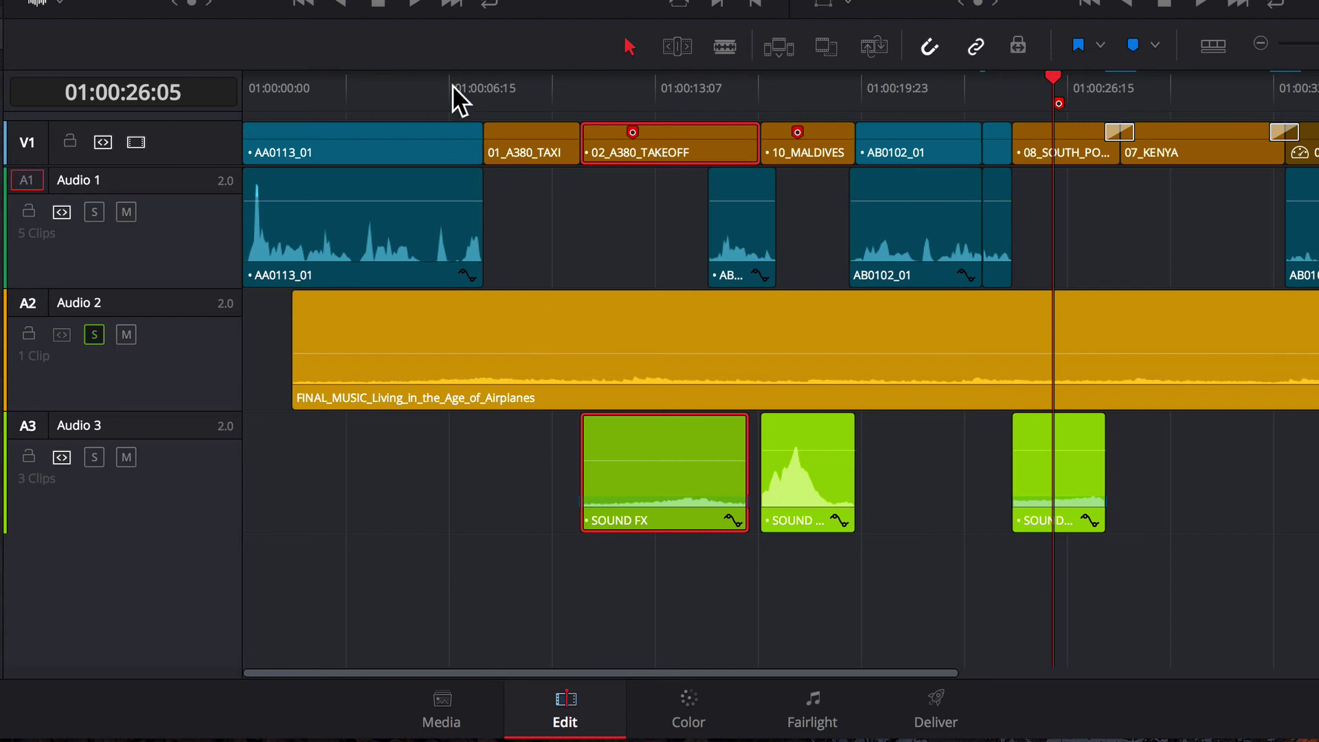
Add music volume keyframes at 01:00:07:19 and 01:00:06:22, and raise the level from the keyframe at the end of AA0113_01.
left_click(476, 80)
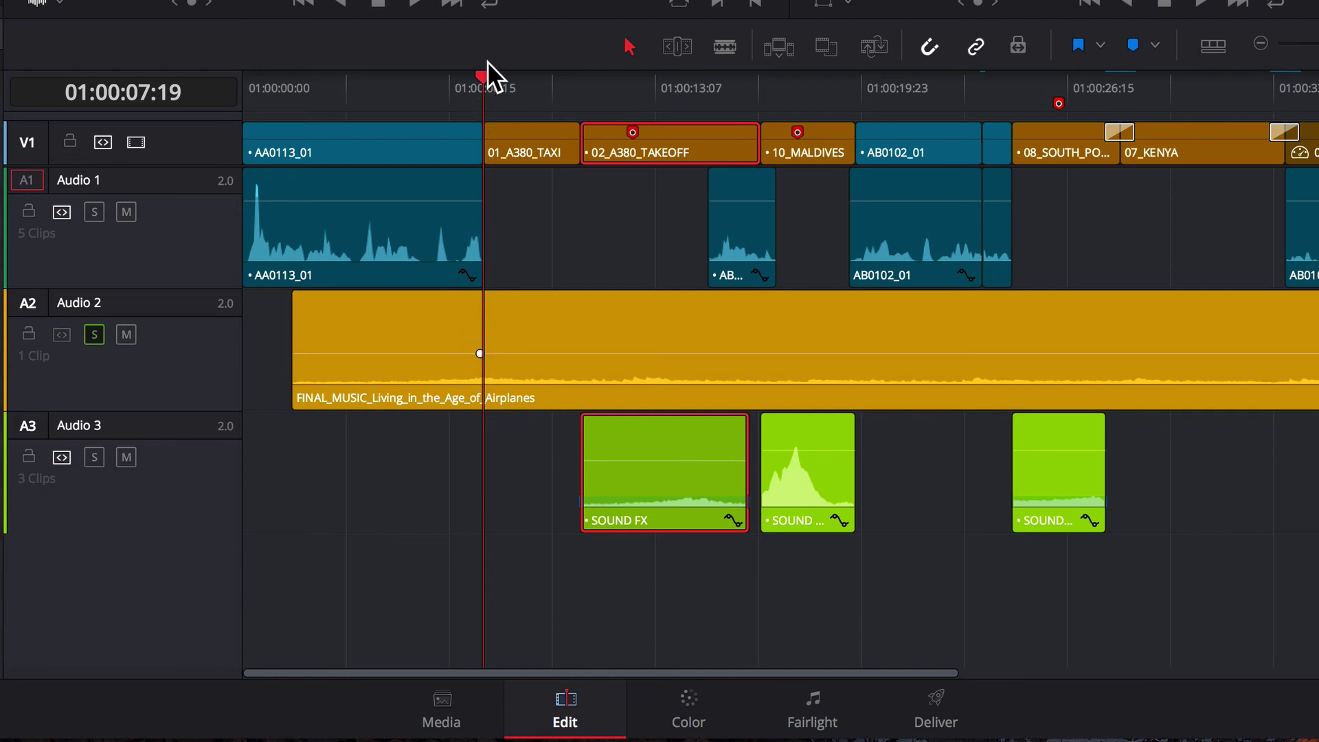
left_click_drag(464, 79, 456, 80)
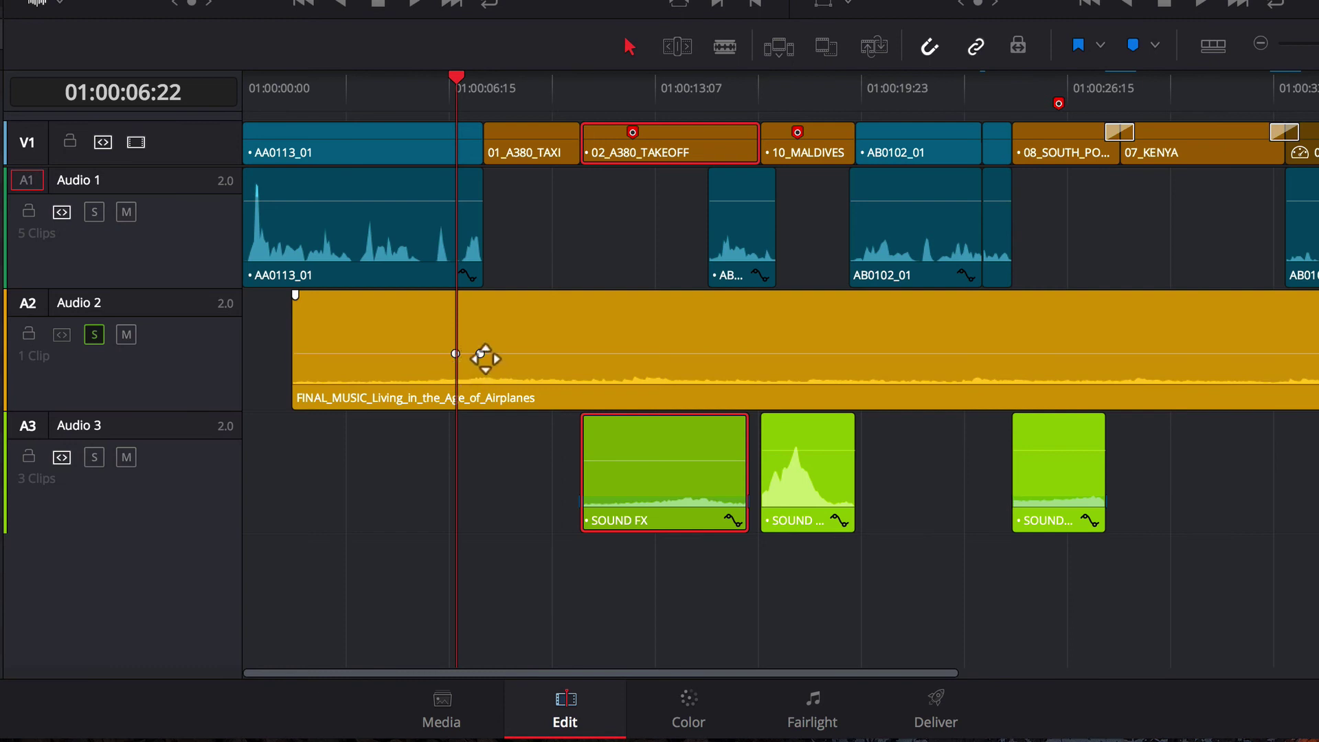
left_click_drag(485, 357, 485, 345)
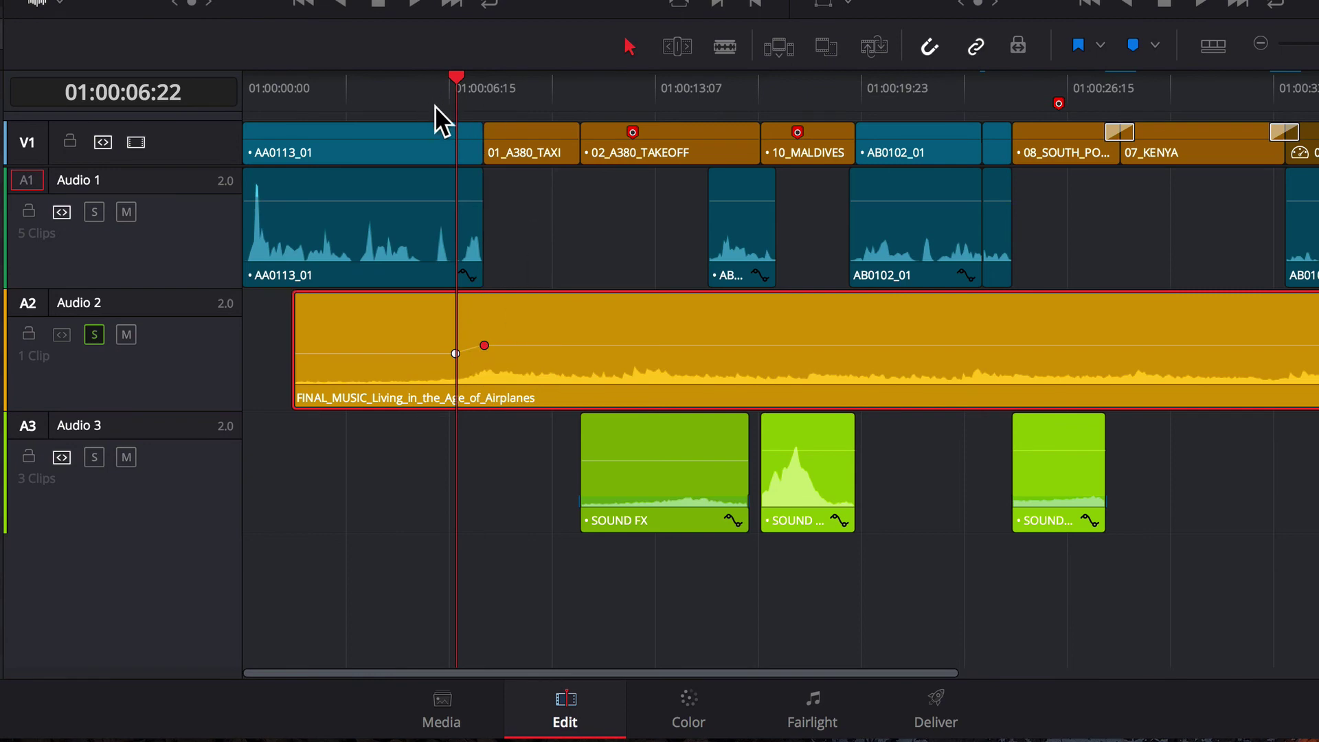
Play the music from 01:00:02:18 to check the level rise, and slightly lower the second volume keyframe.
left_click(328, 92)
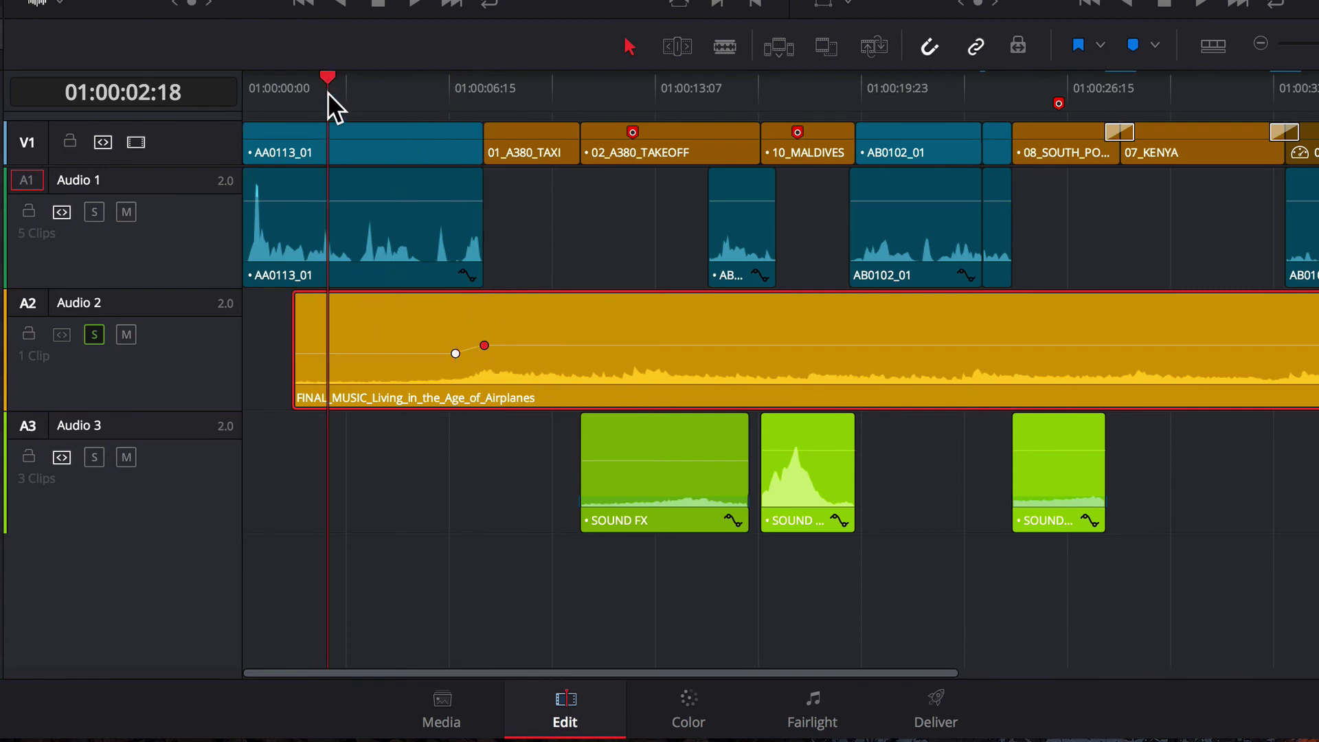
key("space")
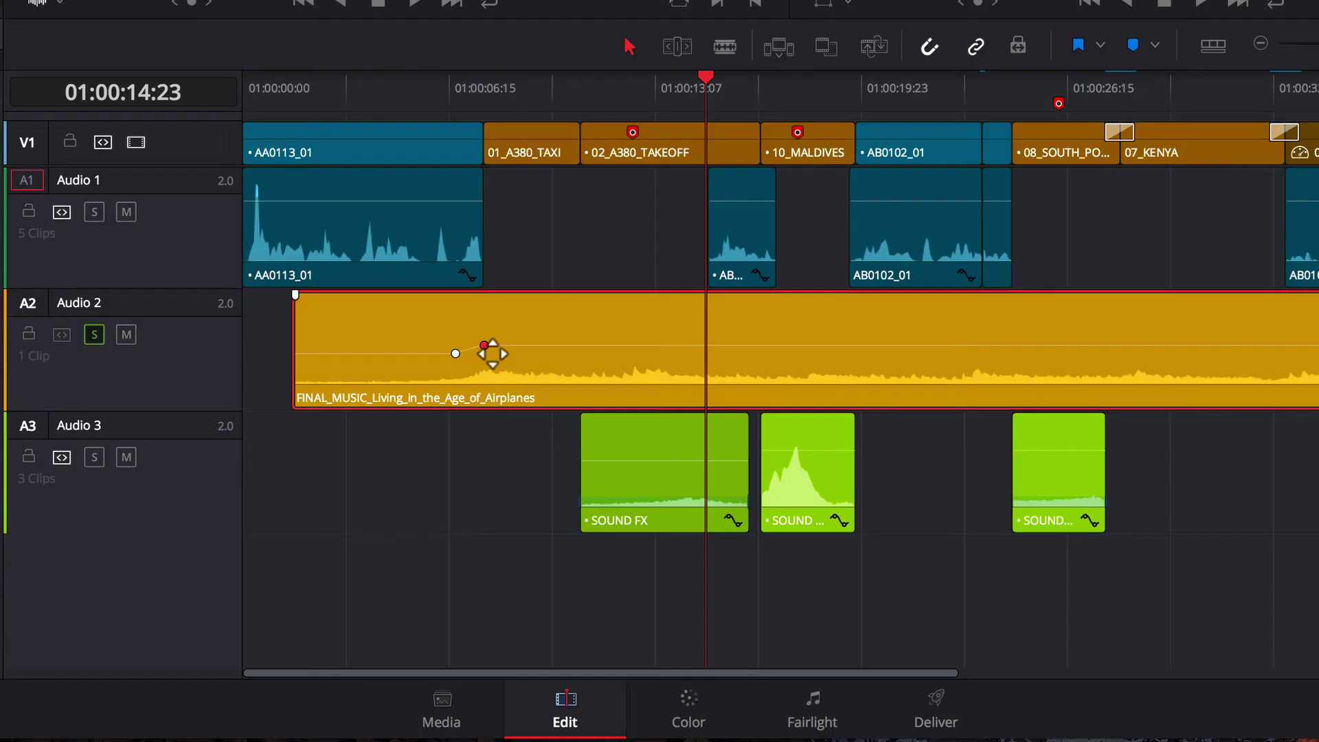
left_click(485, 353, "alt")
left_click_drag(486, 347, 568, 347)
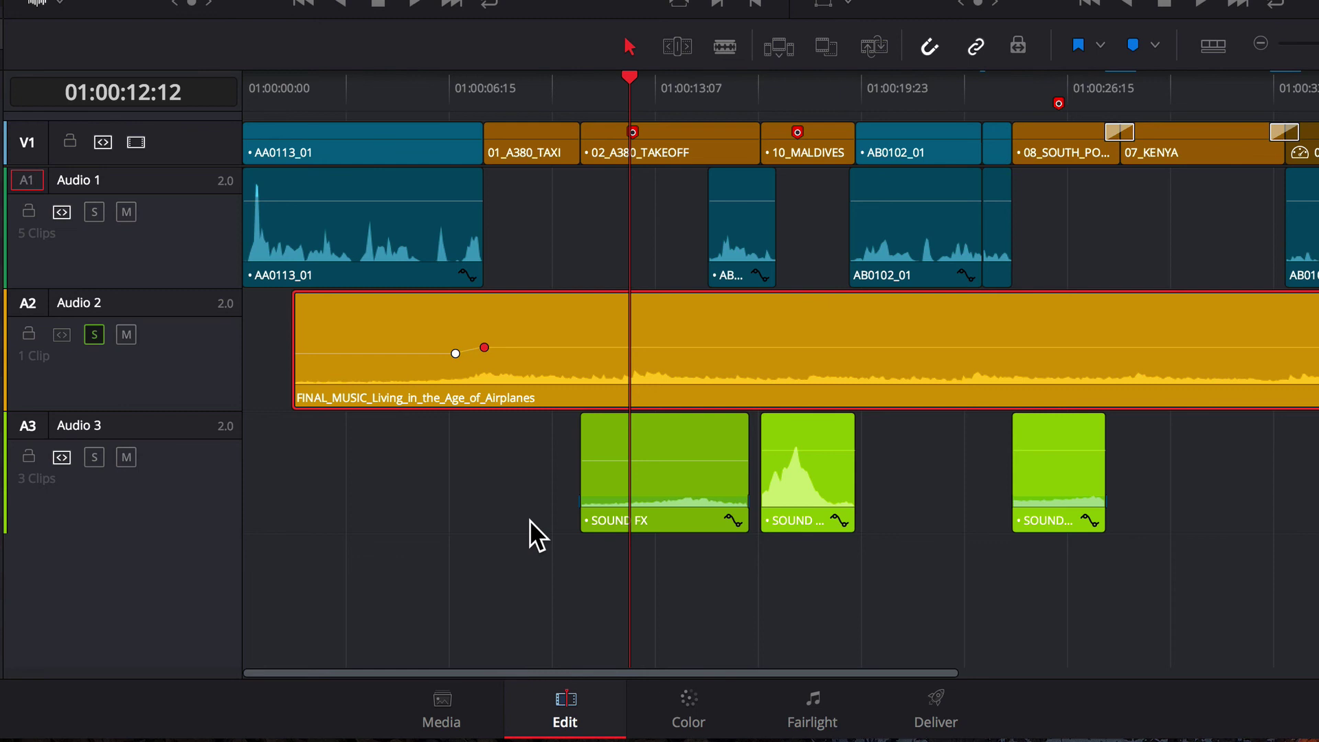
Add a fade-in to the FINAL_MUSIC clip, ending at about its first volume keyframe.
mouse_move(687, 426)
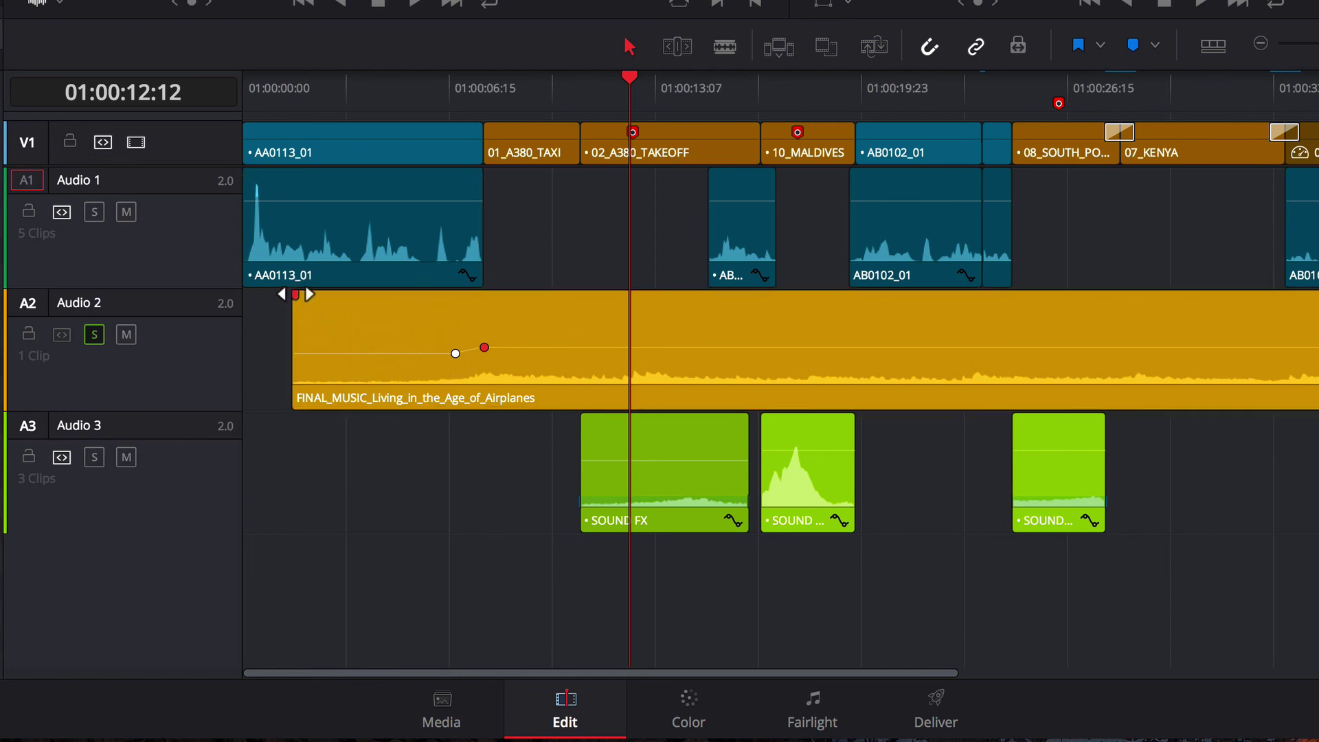
left_click_drag(295, 295, 462, 295)
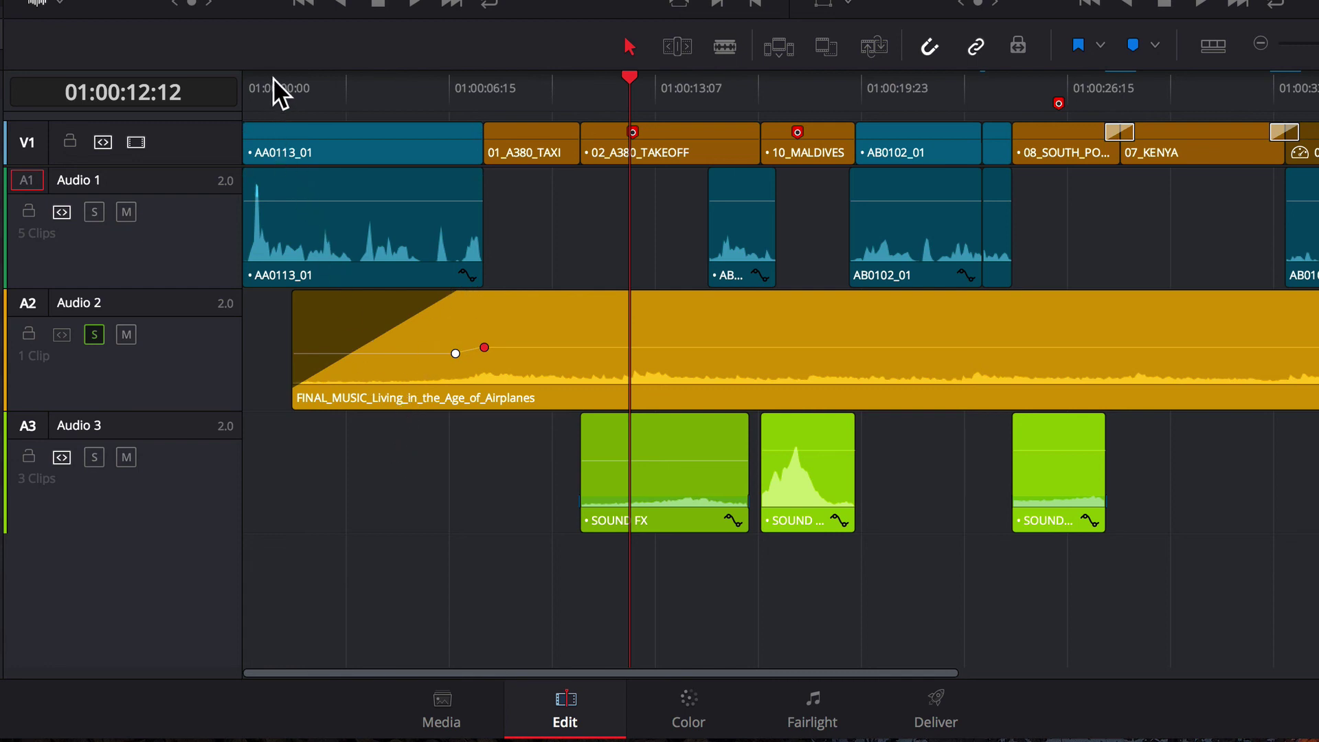
Play the timeline from its start past the second music volume keyframe to check the music's fade-in.
key("Home")
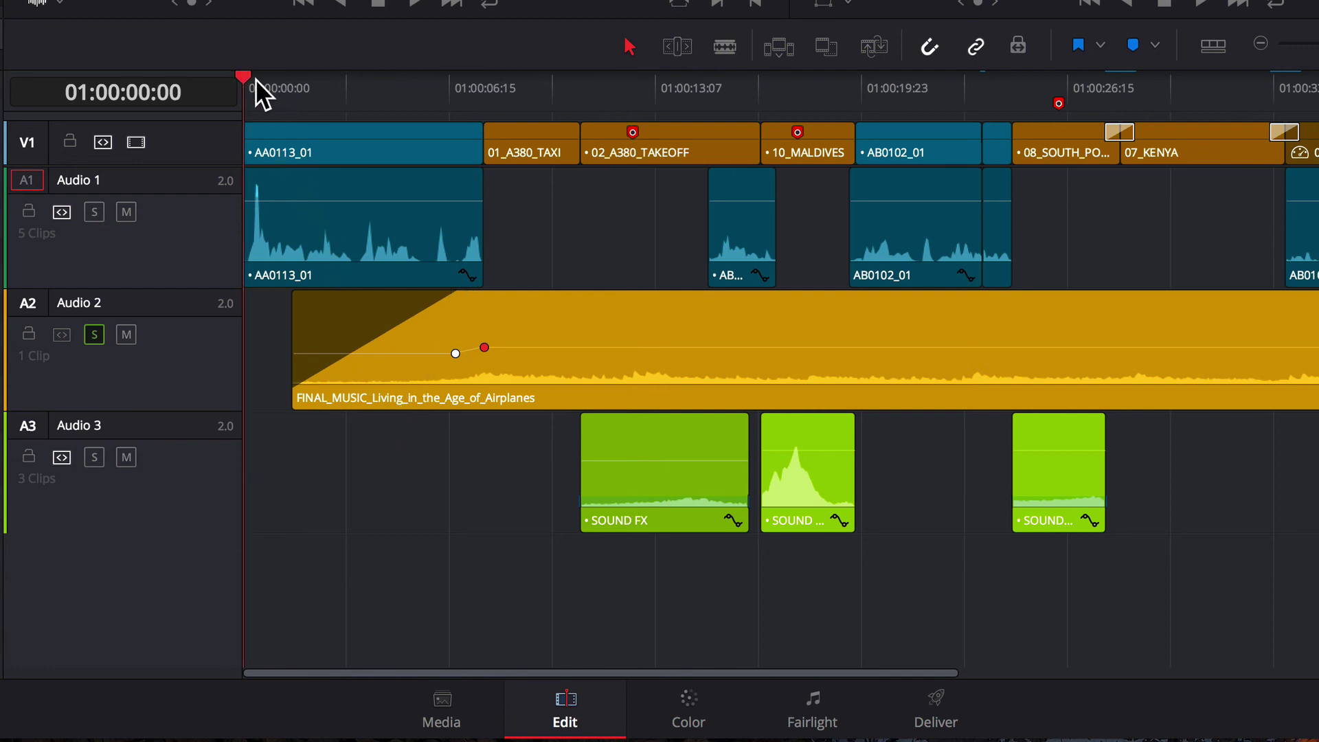
key("space")
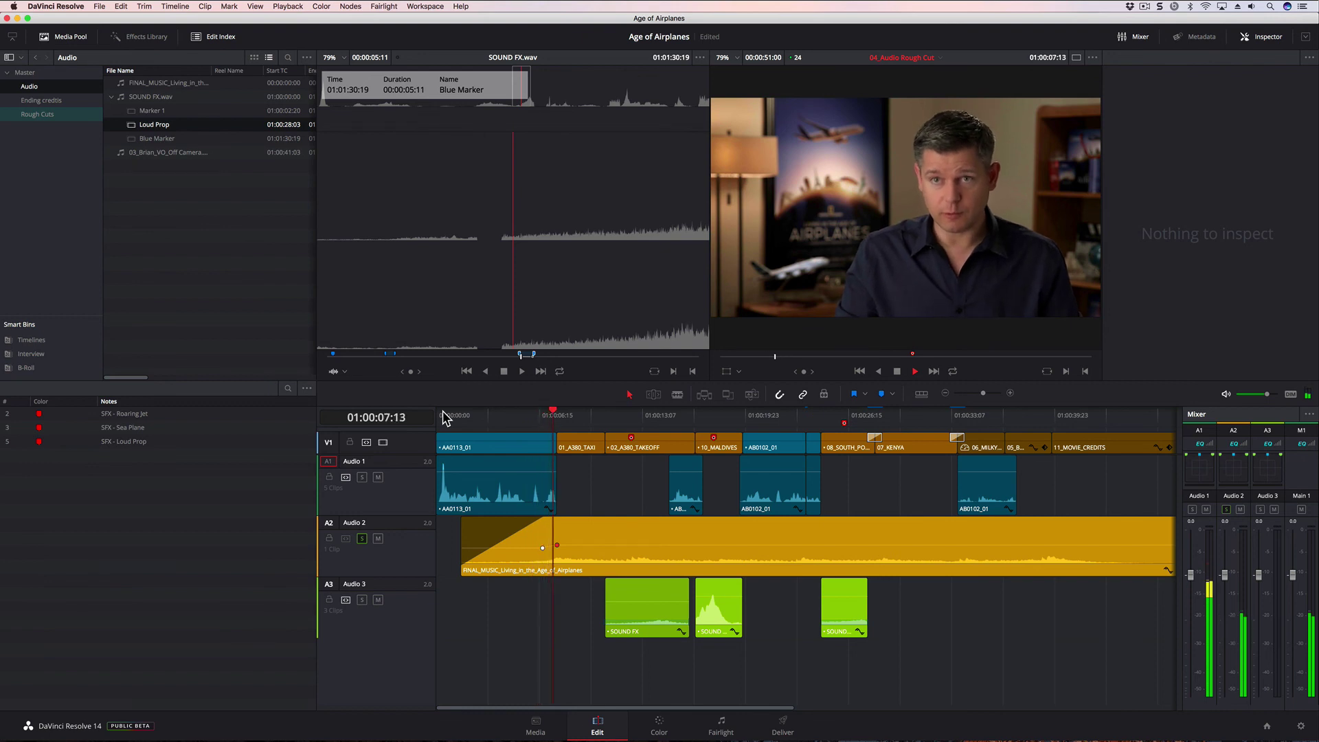
key("space")
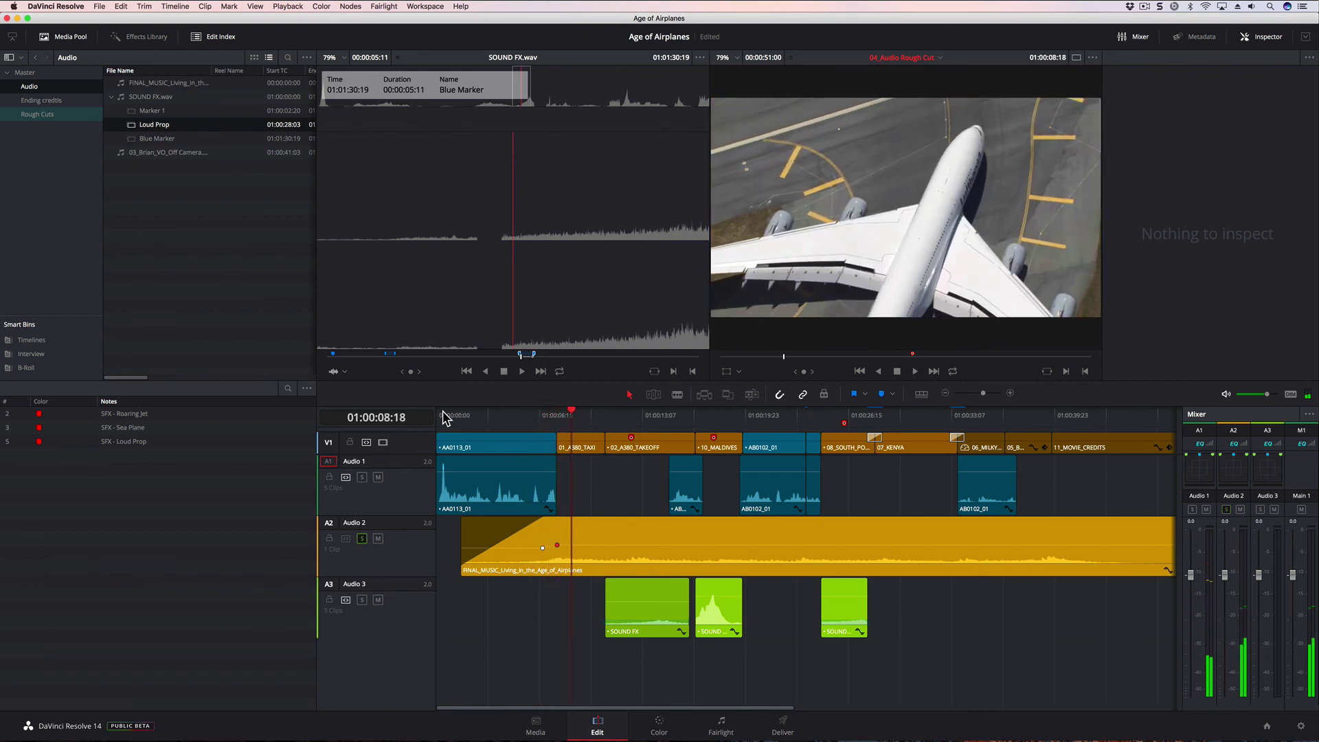
Turn off solo on Audio 2 and play the full mix from the timeline's start into the 10_MALDIVES clip.
left_click(362, 540)
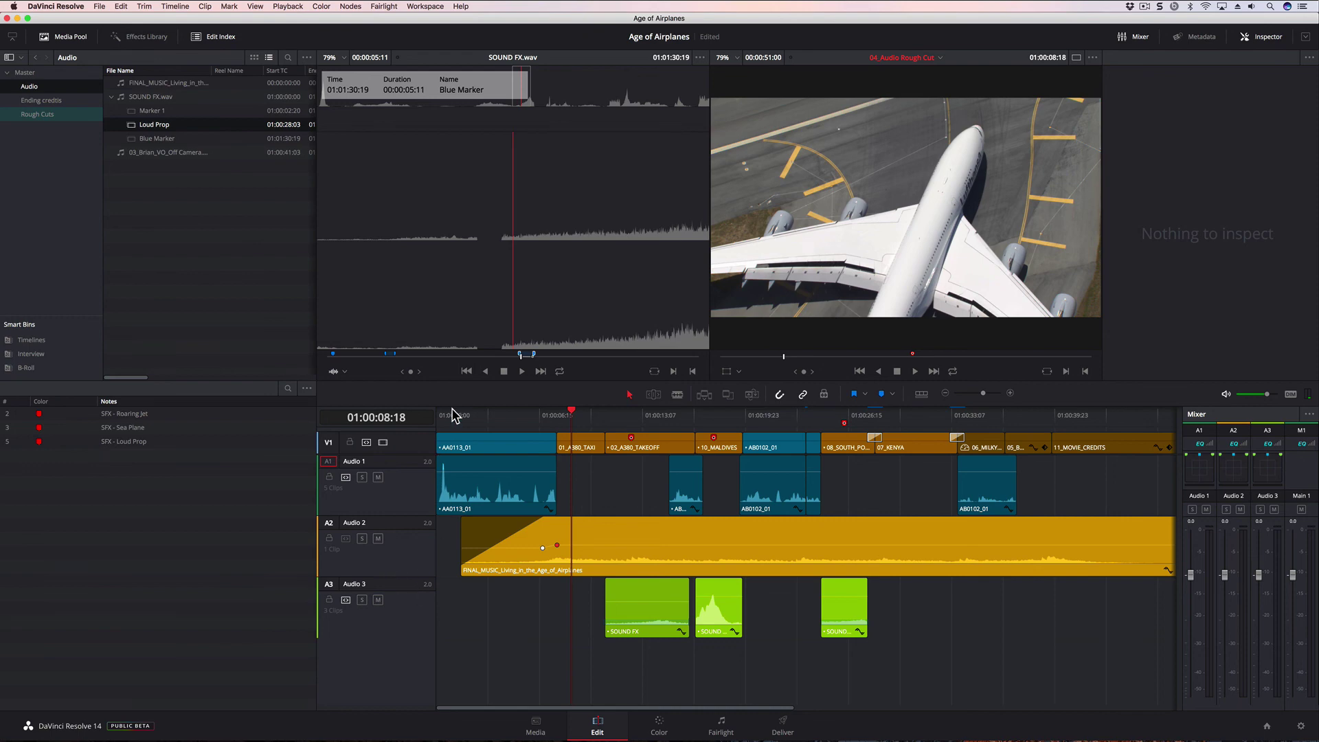
left_click_drag(451, 416, 431, 412)
key("space")
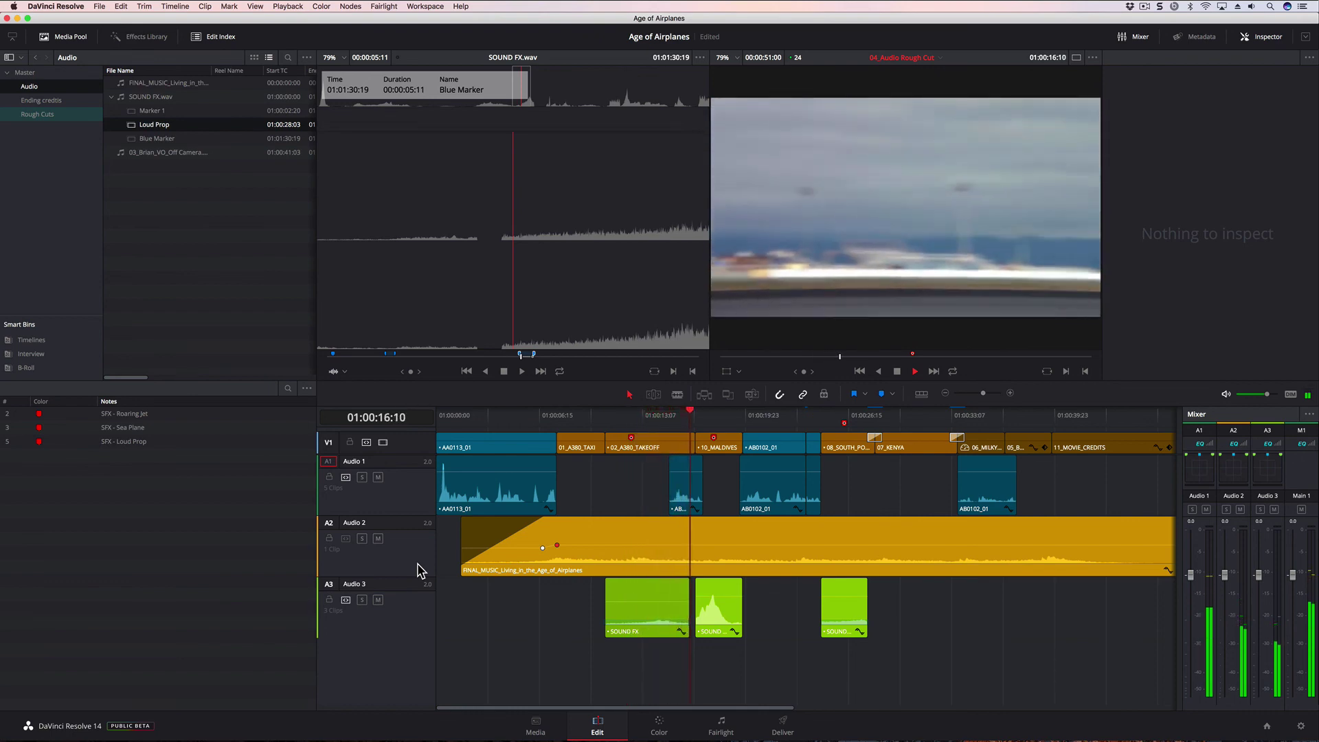
key("space")
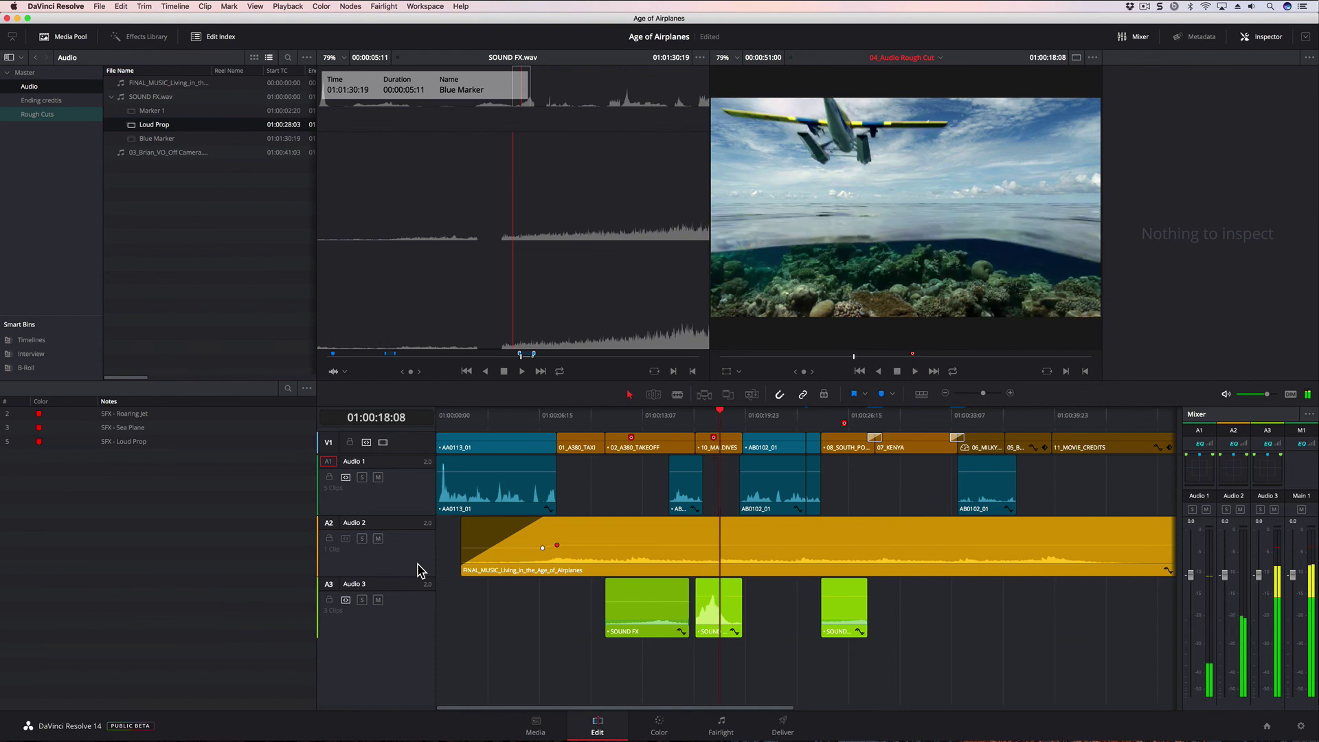